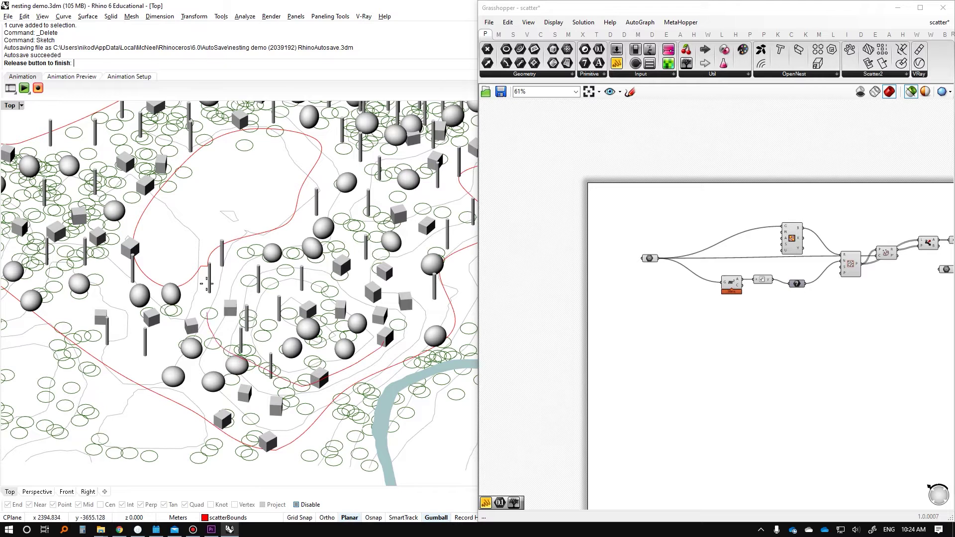
# Finish the freehand boundary sketch around the lower cluster of trees and close the curve with CloseCrv
pyautogui.press('Return')
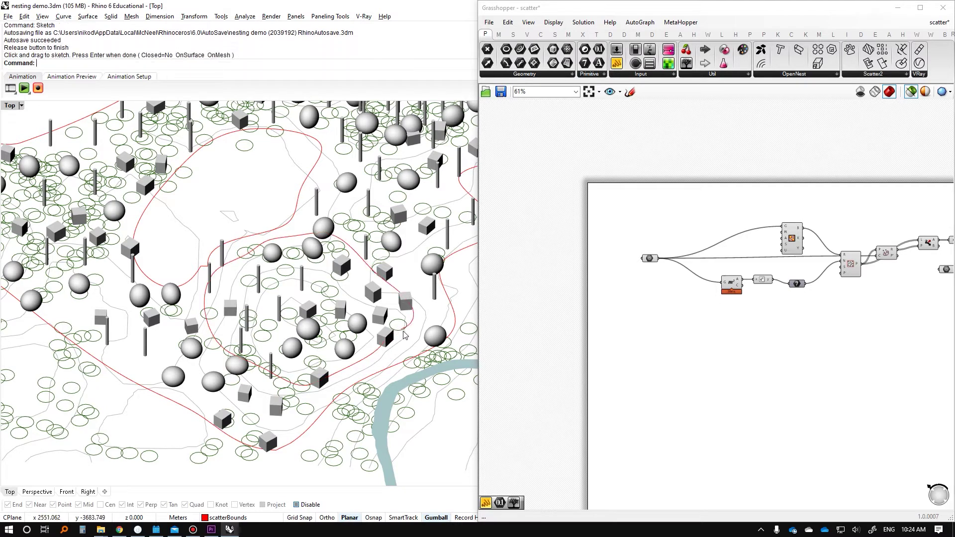
pyautogui.write('cc')
pyautogui.press('Return')
# Reference the closed boundary curve in the Geometry parameter at the start of the scatter definition
pyautogui.click(649, 257)
pyautogui.rightClick(649, 257)
pyautogui.click(699, 393)
# Set the Preview and Run toggles of the random Scatter component to True
pyautogui.scroll(-3, 795, 287)
pyautogui.moveTo(940, 284); pyautogui.dragTo(711, 292, button='right')
pyautogui.scroll(7, 710, 294)
pyautogui.click(661, 269)
pyautogui.click(654, 282)
# Examine the scattered objects inside the red boundary curves from several angles across the site
pyautogui.scroll(-8, 249, 298)
pyautogui.click(386, 315)
pyautogui.moveTo(385, 315); pyautogui.dragTo(349, 378, button='right')
pyautogui.scroll(-4, 339, 378)
pyautogui.scroll(4, 328, 194)
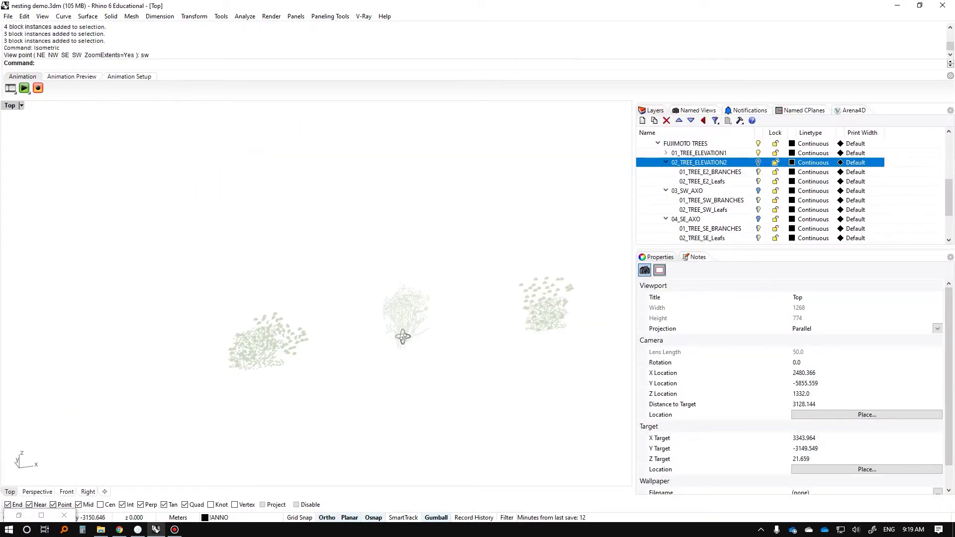
pyautogui.scroll(2, 475, 298)
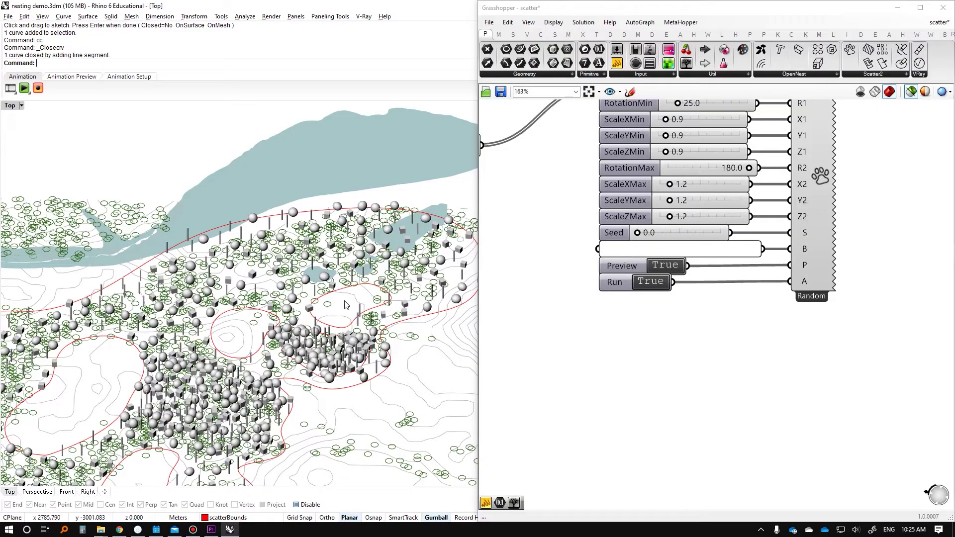
pyautogui.scroll(3, 328, 318)
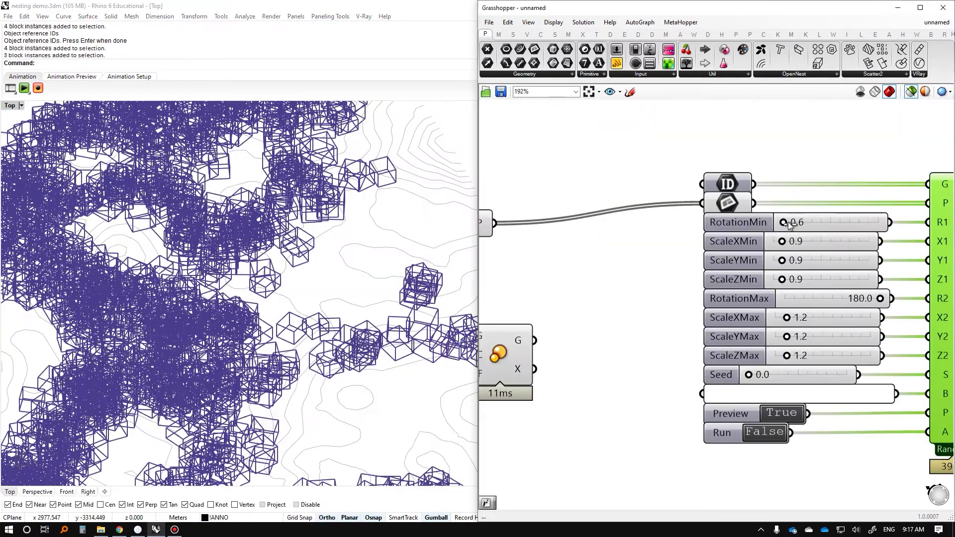
pyautogui.moveTo(785, 222); pyautogui.dragTo(791, 225)
pyautogui.scroll(-5, 272, 245)
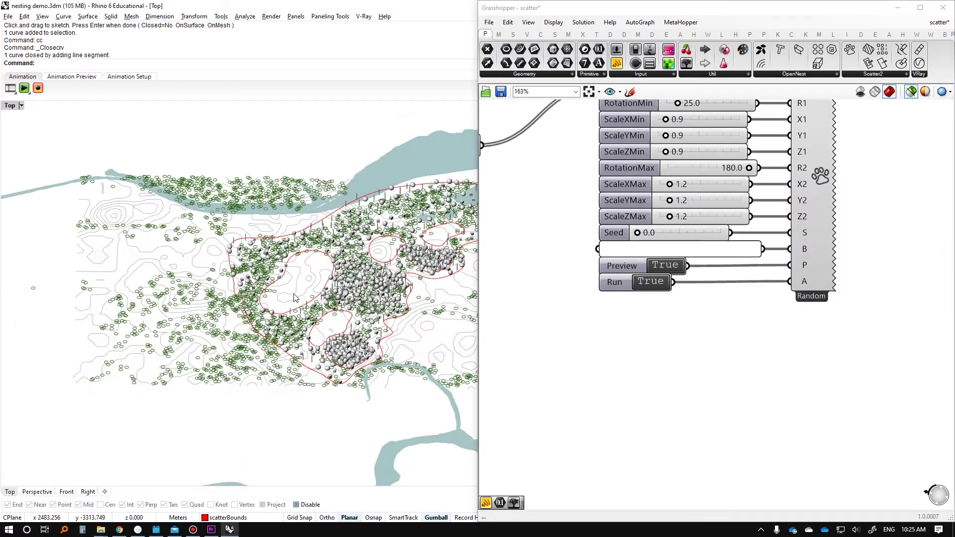
pyautogui.scroll(3, 294, 298)
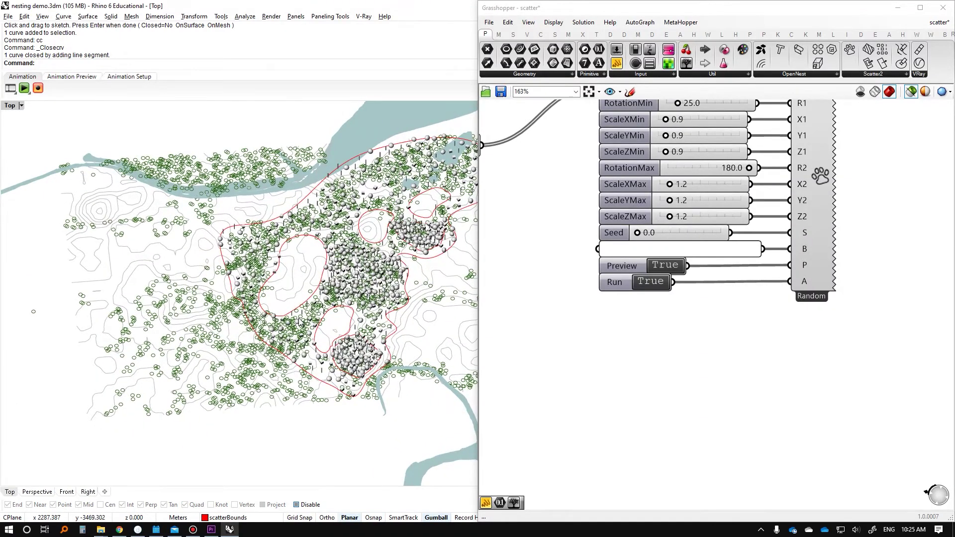
pyautogui.scroll(6, 300, 322)
pyautogui.keyDown('ctrl'); pyautogui.keyDown('shift'); pyautogui.moveTo(300, 322); pyautogui.dragTo(373, 277, button='right'); pyautogui.keyUp('shift'); pyautogui.keyUp('ctrl')
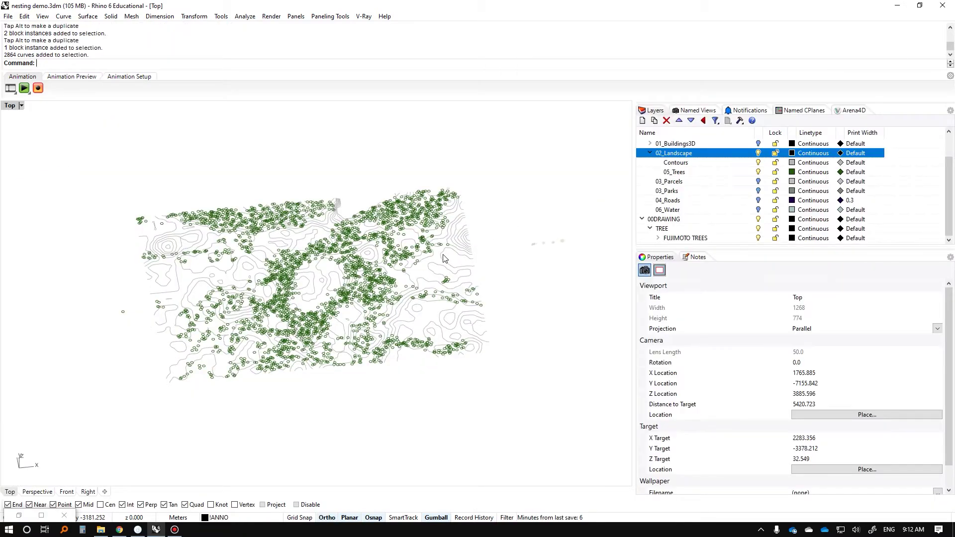
# Examine the green tree circles and the contour lines across the whole site, close up and from afar
pyautogui.scroll(4, 303, 321)
pyautogui.keyDown('ctrl'); pyautogui.keyDown('shift'); pyautogui.moveTo(362, 269); pyautogui.dragTo(345, 343, button='right'); pyautogui.keyUp('shift'); pyautogui.keyUp('ctrl')
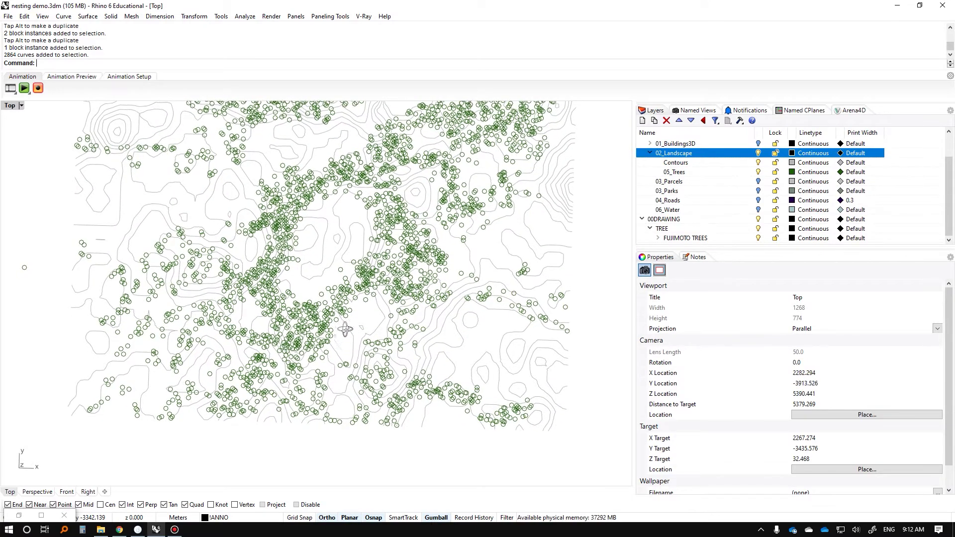
pyautogui.scroll(6, 397, 216)
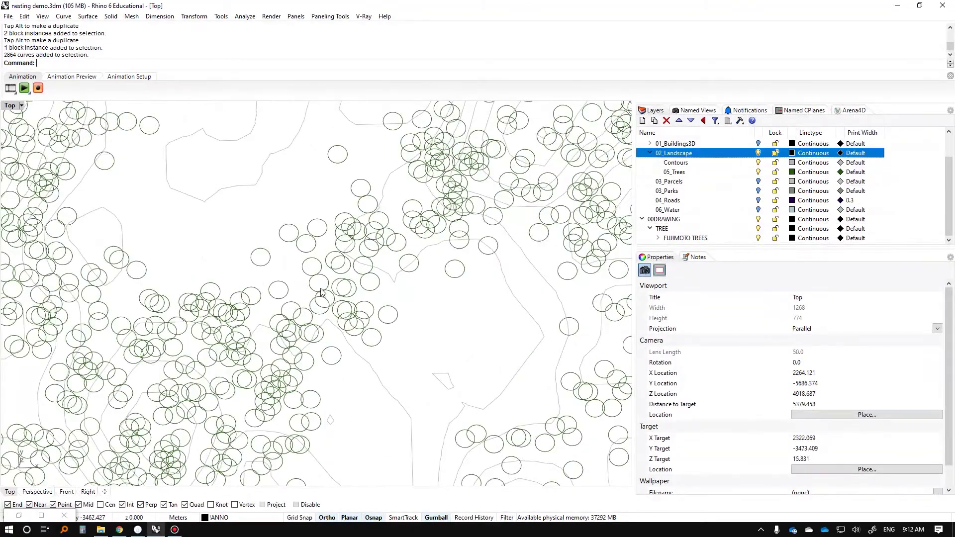
pyautogui.scroll(-5, 331, 289)
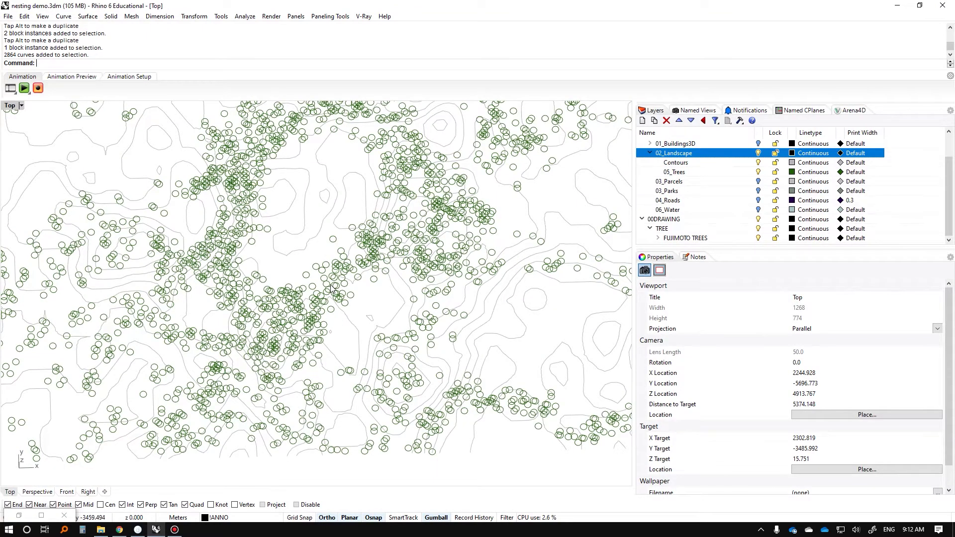
pyautogui.scroll(-6, 331, 288)
pyautogui.scroll(4, 393, 207)
pyautogui.moveTo(199, 250); pyautogui.dragTo(286, 183, button='right')
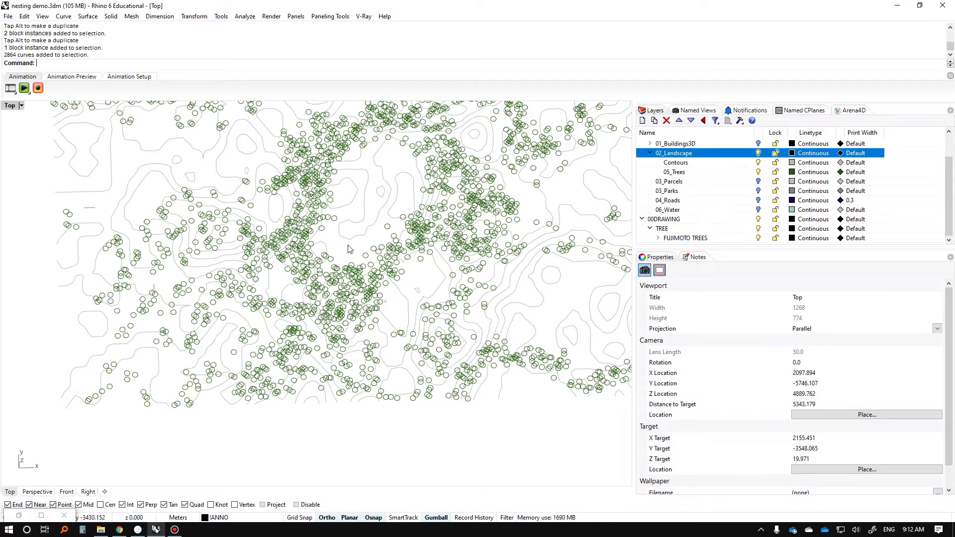
pyautogui.scroll(2, 342, 244)
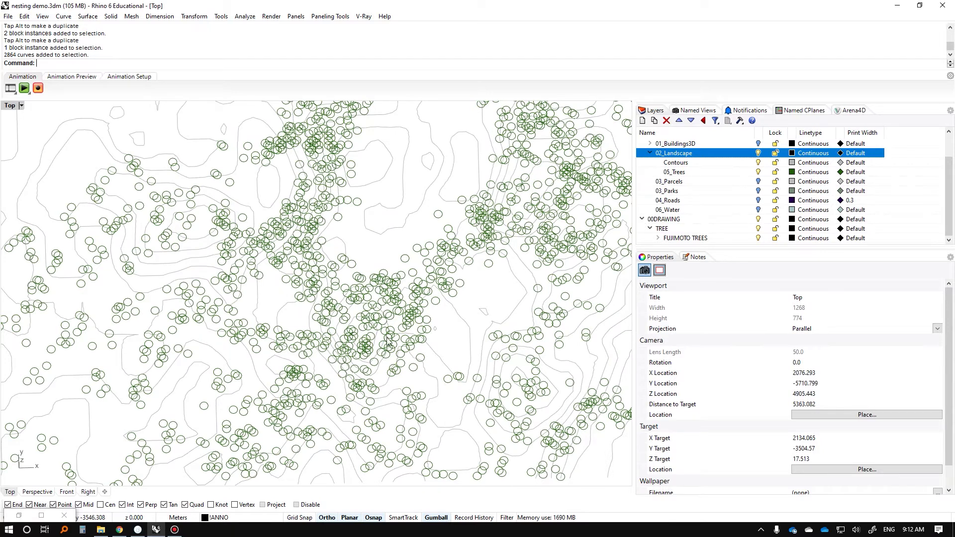
pyautogui.scroll(-3, 351, 345)
pyautogui.scroll(1, 239, 239)
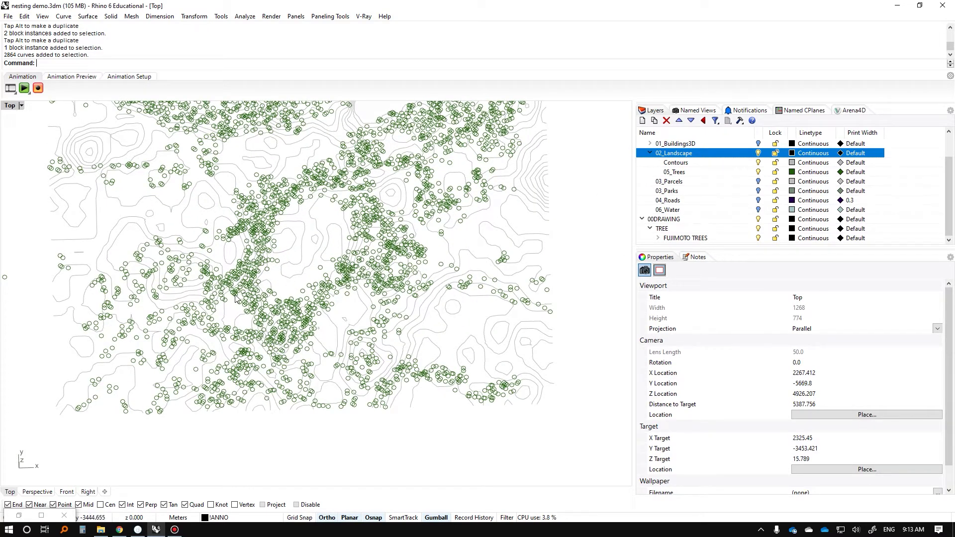
pyautogui.scroll(-5, 288, 306)
pyautogui.scroll(2, 390, 249)
pyautogui.scroll(9, 553, 241)
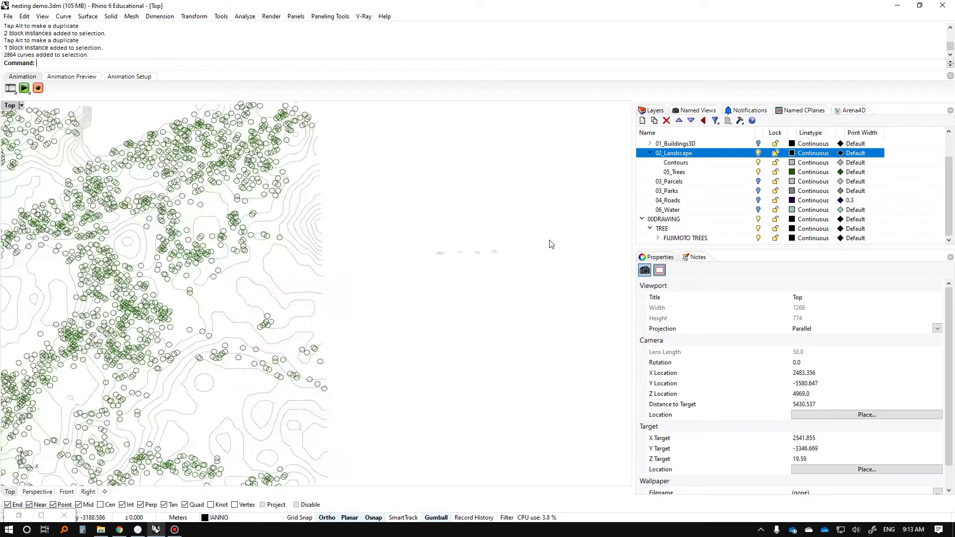
pyautogui.keyDown('ctrl'); pyautogui.keyDown('shift'); pyautogui.moveTo(314, 318); pyautogui.dragTo(331, 294, button='right'); pyautogui.keyUp('shift'); pyautogui.keyUp('ctrl')
pyautogui.scroll(-12, 330, 293)
pyautogui.moveTo(264, 297); pyautogui.dragTo(459, 225, button='right')
pyautogui.scroll(3, 319, 268)
# Restore the minimized Grasshopper window and dock it beside the Rhino viewport
pyautogui.click(42, 516)
pyautogui.moveTo(348, 6); pyautogui.dragTo(954, 174)
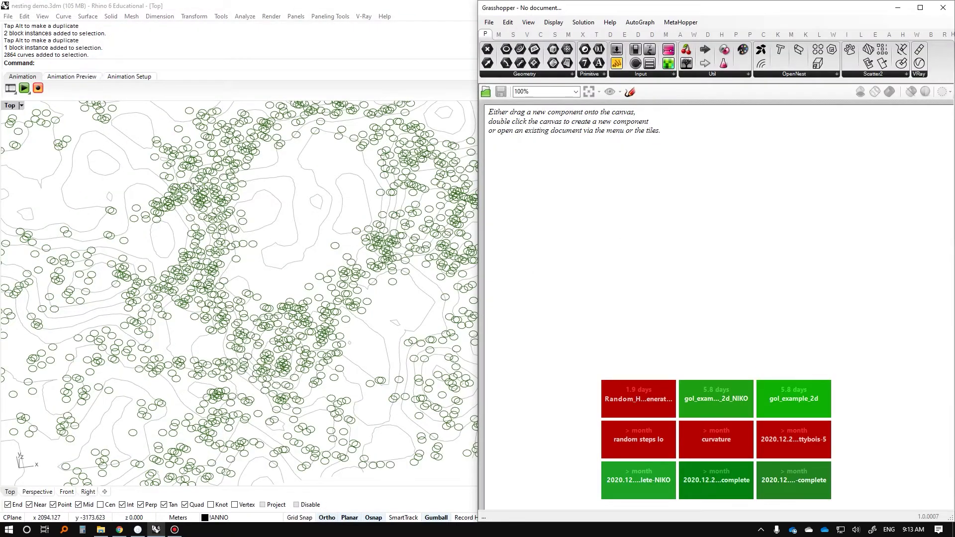
# Select all the tree circles on the 05_Trees layer and add a Geometry parameter to the empty Grasshopper canvas
pyautogui.scroll(4, 194, 187)
pyautogui.click(215, 190)
pyautogui.scroll(-10, 214, 190)
pyautogui.moveTo(290, 156); pyautogui.dragTo(354, 267, button='right')
pyautogui.moveTo(414, 274); pyautogui.dragTo(380, 275, button='right')
pyautogui.click(576, 249)
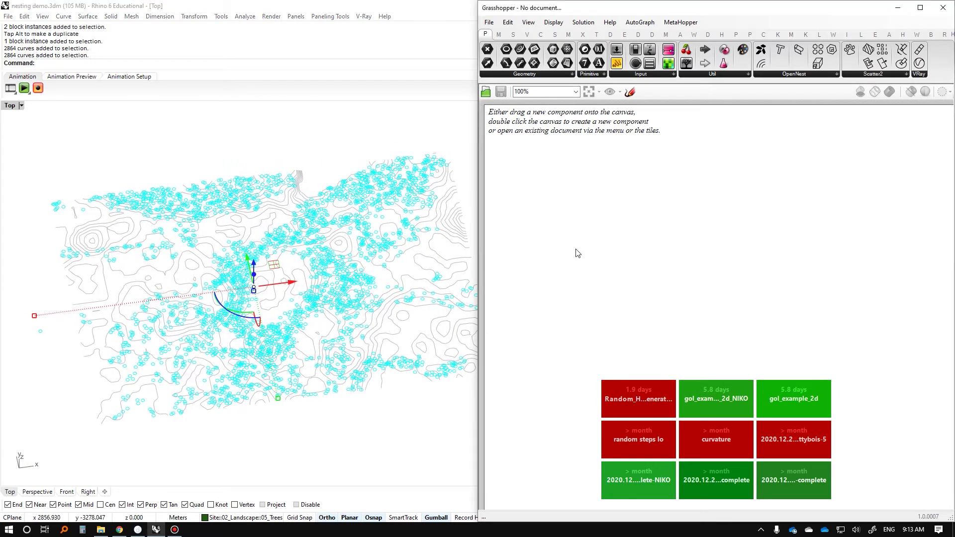
pyautogui.doubleClick(577, 253)
pyautogui.write('geo')
pyautogui.press('Return')
# Reference the selected tree circles as multiple geometries in the Geometry parameter, then deselect them
pyautogui.rightClick(576, 249)
pyautogui.click(647, 387)
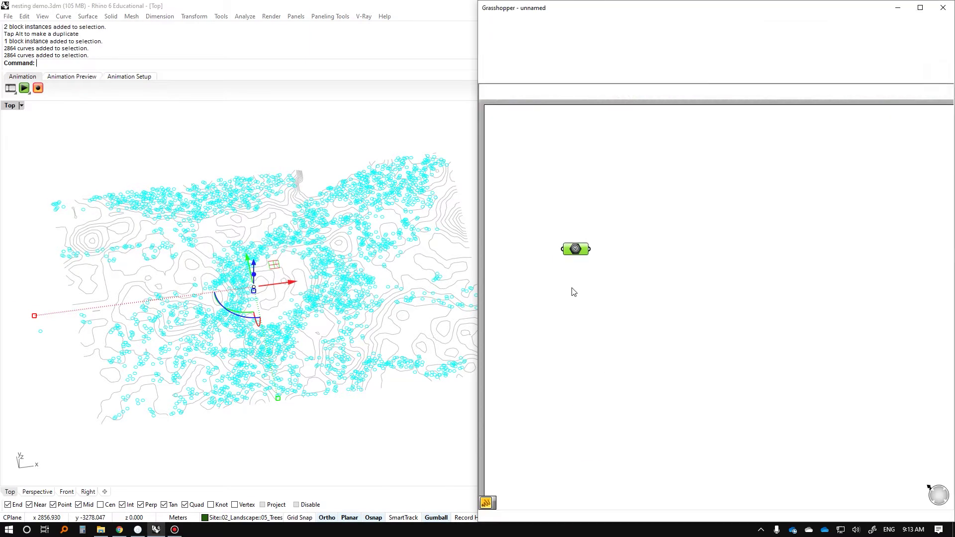
pyautogui.scroll(2, 238, 282)
pyautogui.scroll(2, 258, 283)
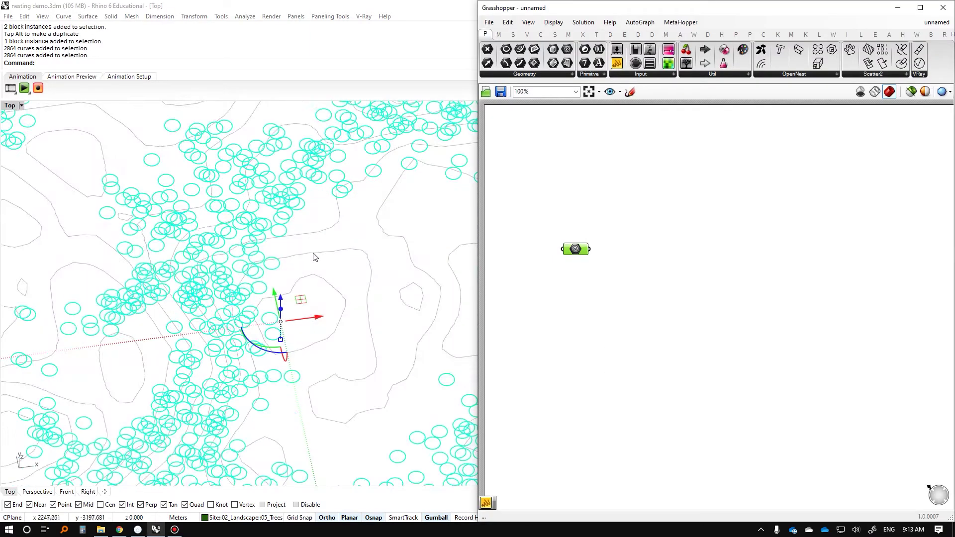
pyautogui.rightClick(583, 252)
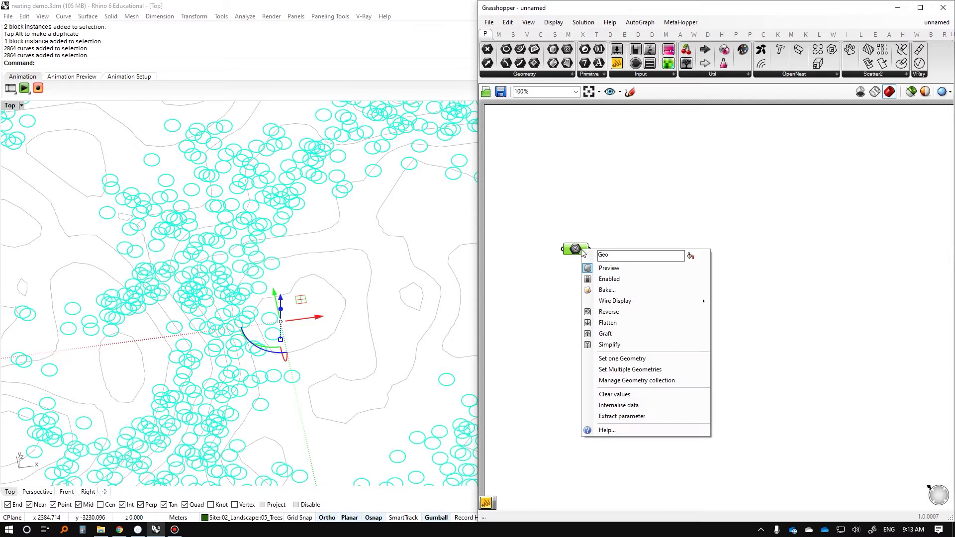
pyautogui.click(395, 294)
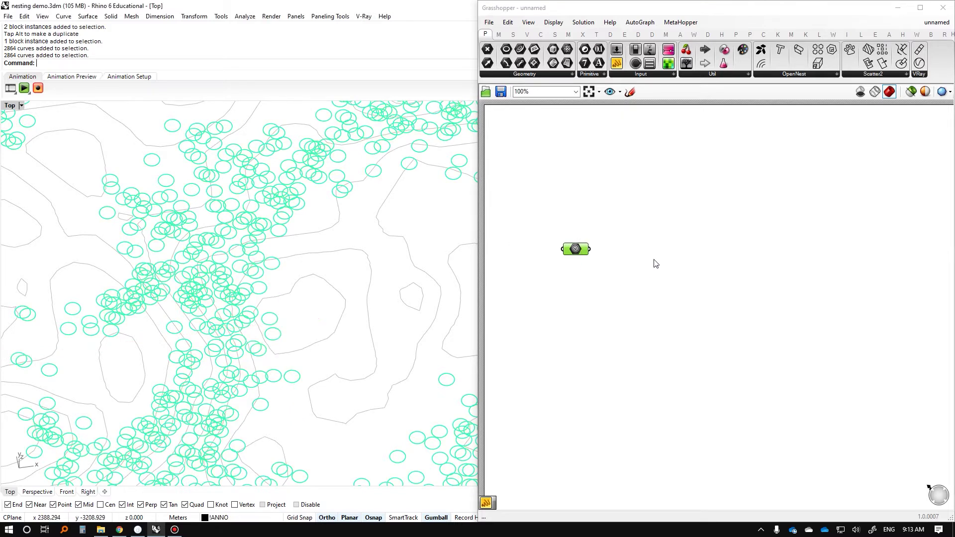
# Add an Area component and feed the Geometry parameter into its geometry input
pyautogui.doubleClick(621, 259)
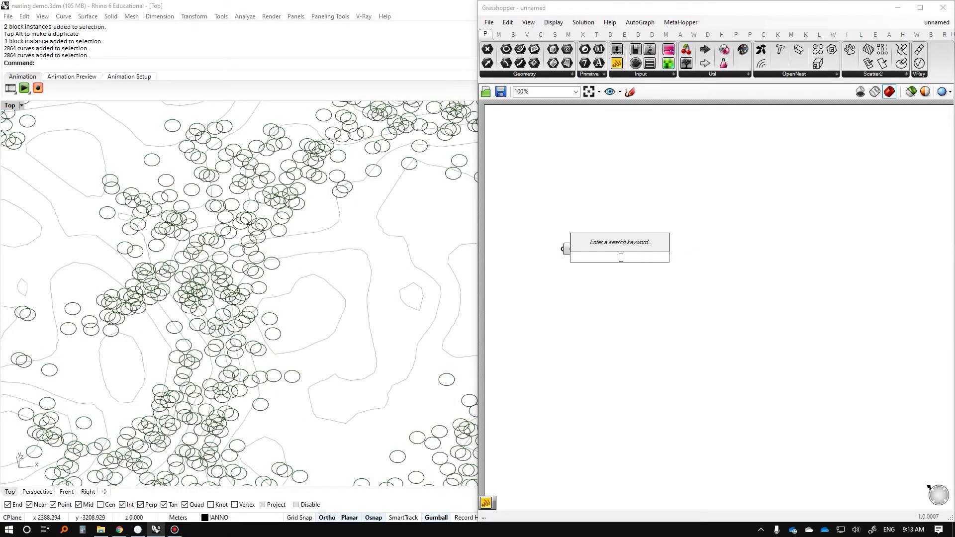
pyautogui.write('area')
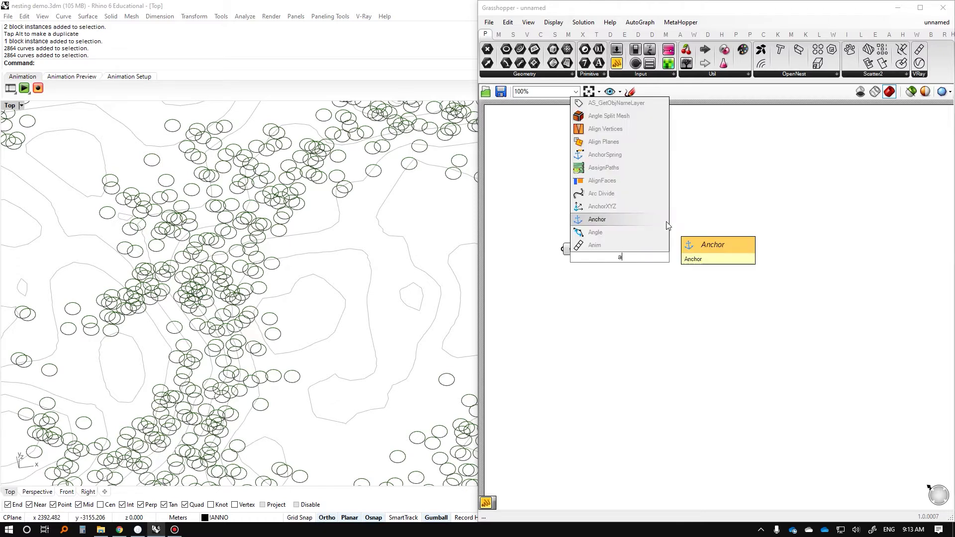
pyautogui.click(605, 245)
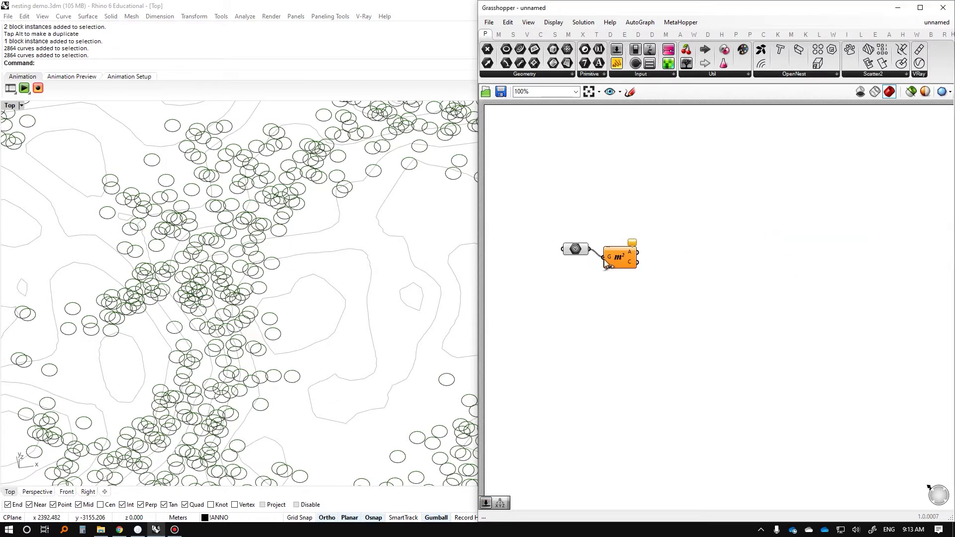
pyautogui.moveTo(603, 258); pyautogui.dragTo(604, 257)
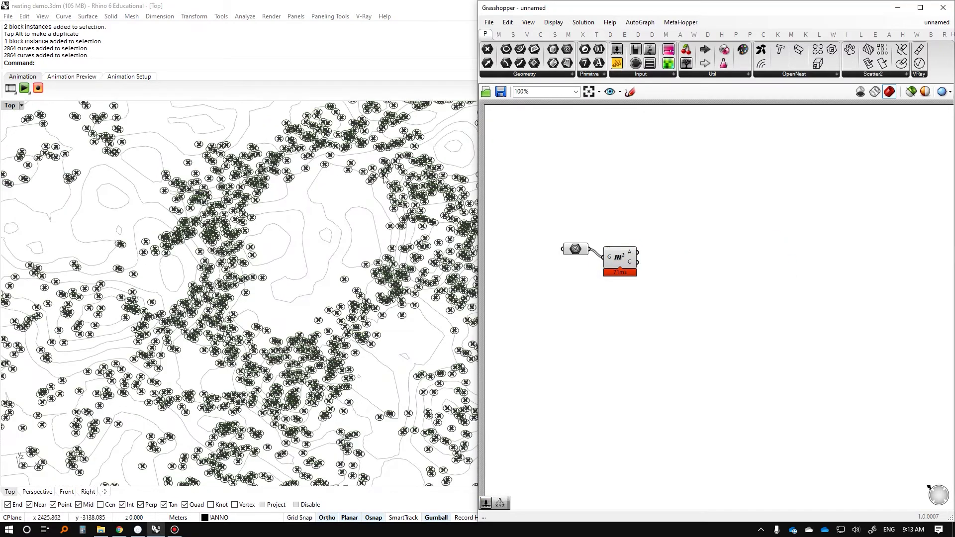
# Add a Scale component that scales the tree circles, with the Area centroids as scaling centres
pyautogui.scroll(5, 381, 176)
pyautogui.moveTo(359, 214); pyautogui.dragTo(260, 244, button='right')
pyautogui.doubleClick(689, 267)
pyautogui.write('sca')
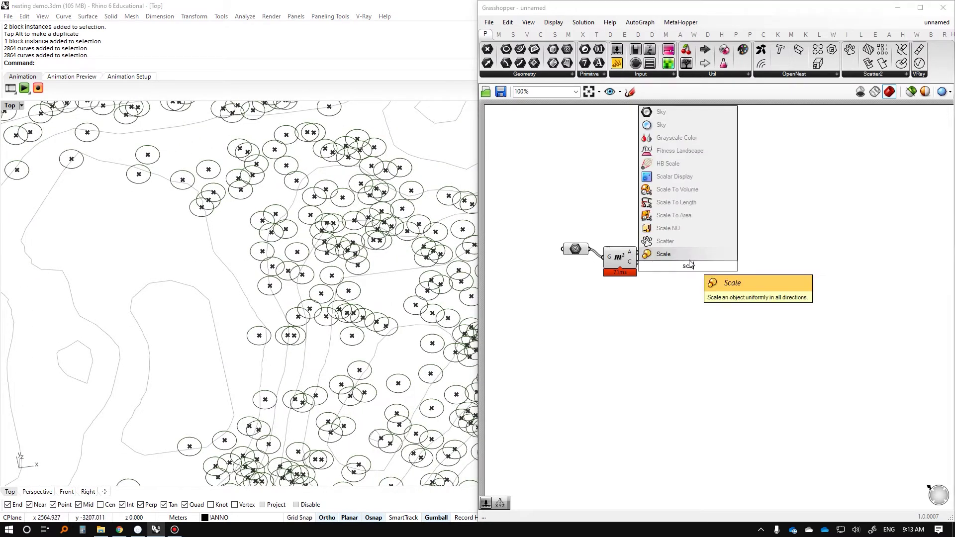
pyautogui.click(690, 256)
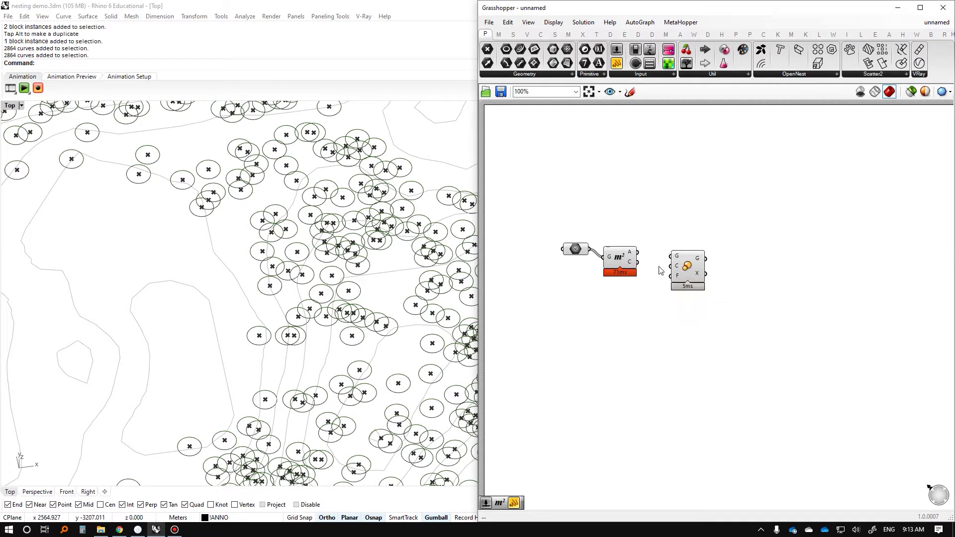
pyautogui.moveTo(637, 266); pyautogui.dragTo(680, 268)
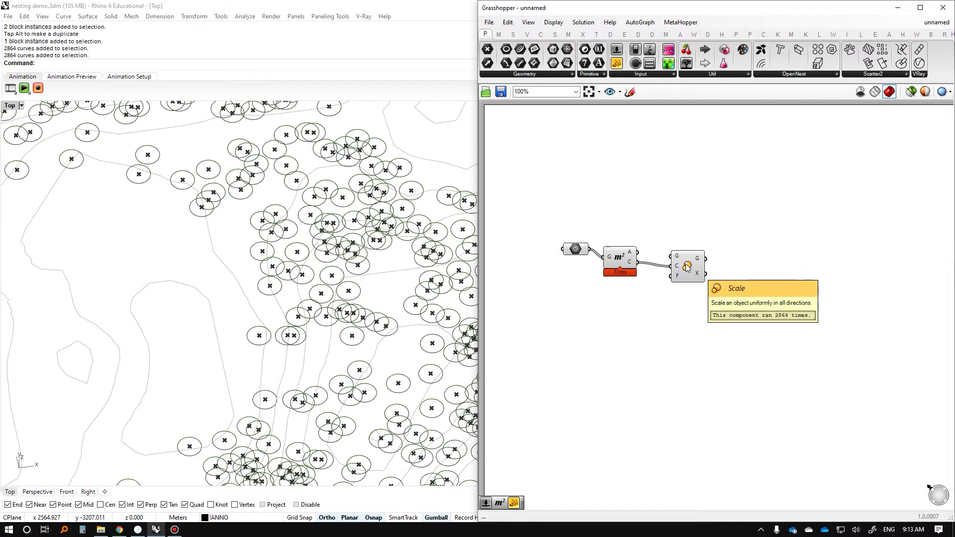
pyautogui.moveTo(638, 253); pyautogui.dragTo(708, 251)
pyautogui.scroll(3, 301, 201)
pyautogui.scroll(-3, 301, 201)
pyautogui.scroll(2, 301, 201)
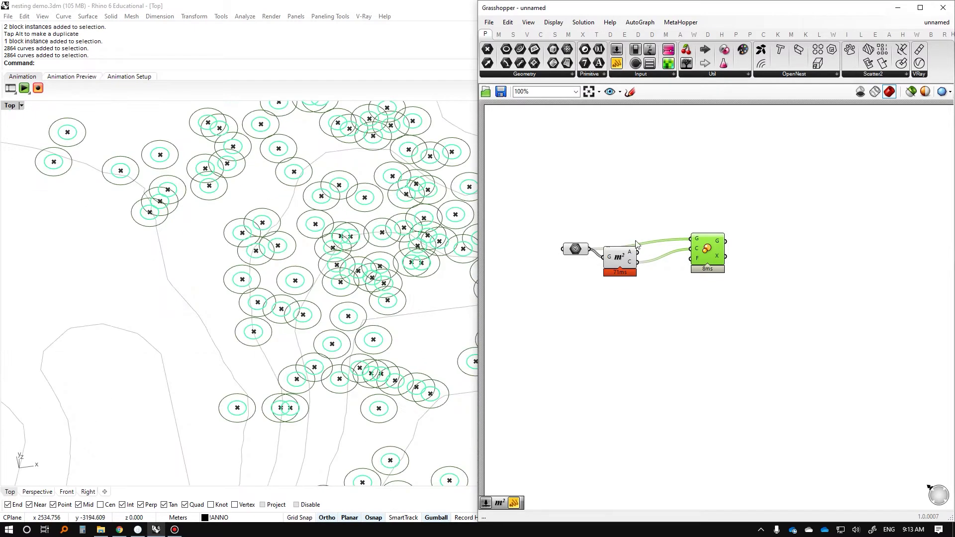
# Add a panel containing 2 and connect it to the Scale component's Factor input
pyautogui.doubleClick(608, 321)
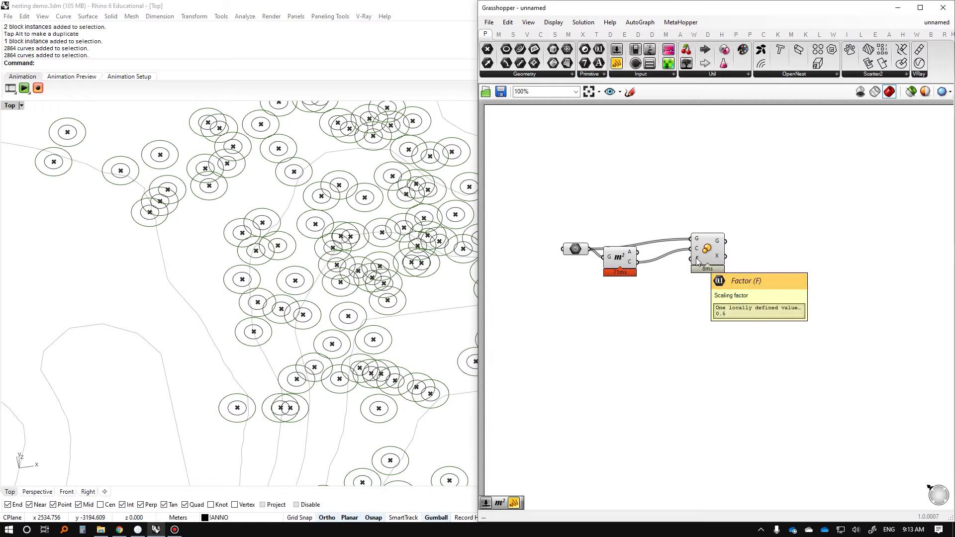
pyautogui.doubleClick(632, 298)
pyautogui.write('panel')
pyautogui.press('Return')
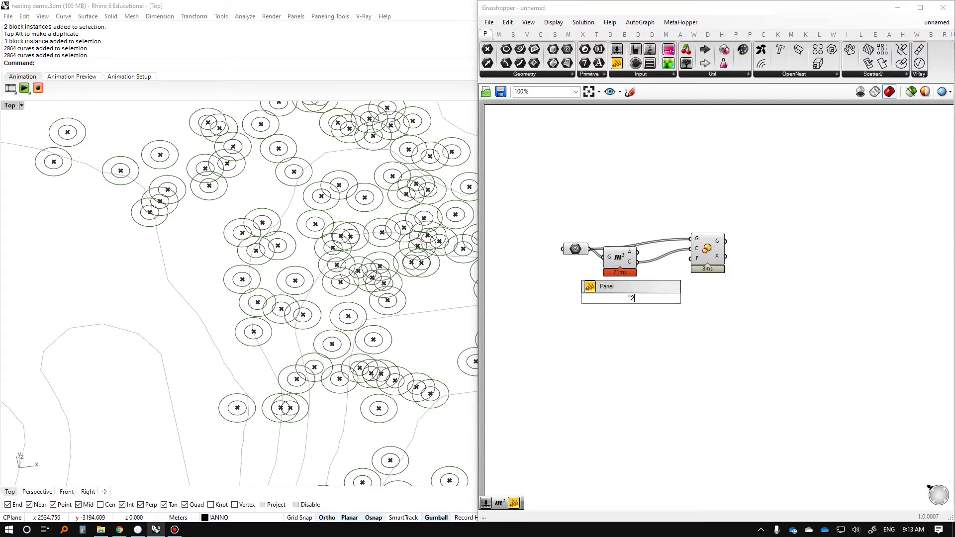
pyautogui.press('Return')
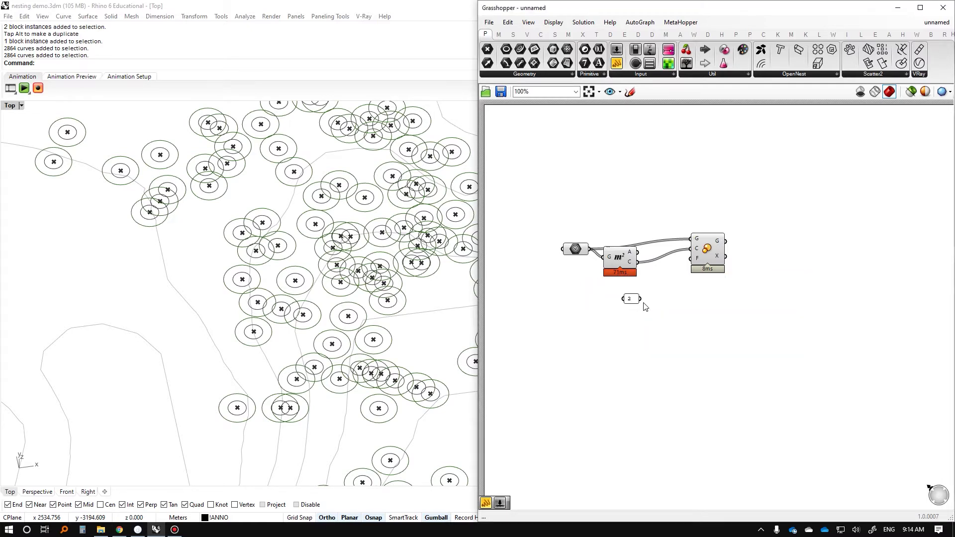
pyautogui.moveTo(688, 266)
pyautogui.mouseDown()
pyautogui.moveTo(691, 259)
pyautogui.moveTo(699, 267)
pyautogui.mouseUp()
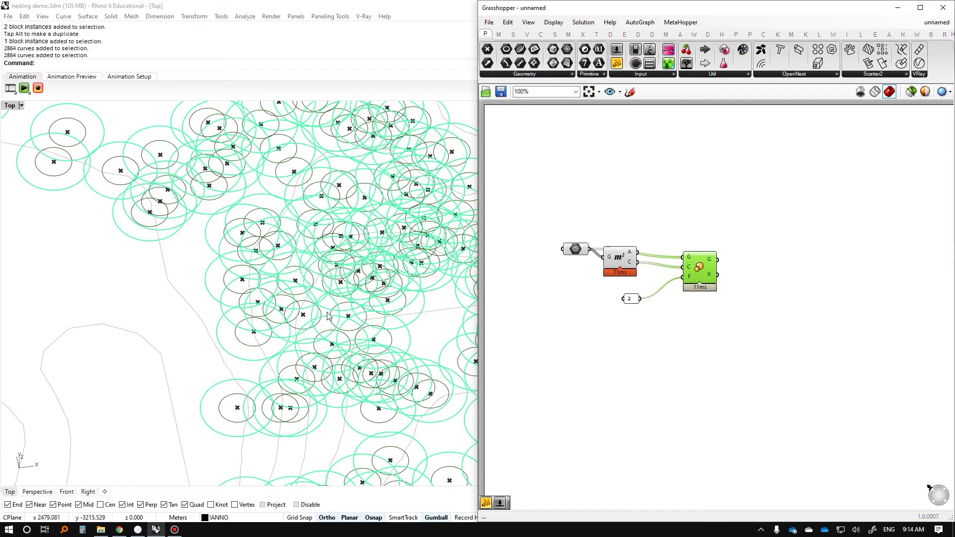
# Hide the original tree circles in the Rhino model and limit the Grasshopper preview to selected components
pyautogui.scroll(3, 202, 258)
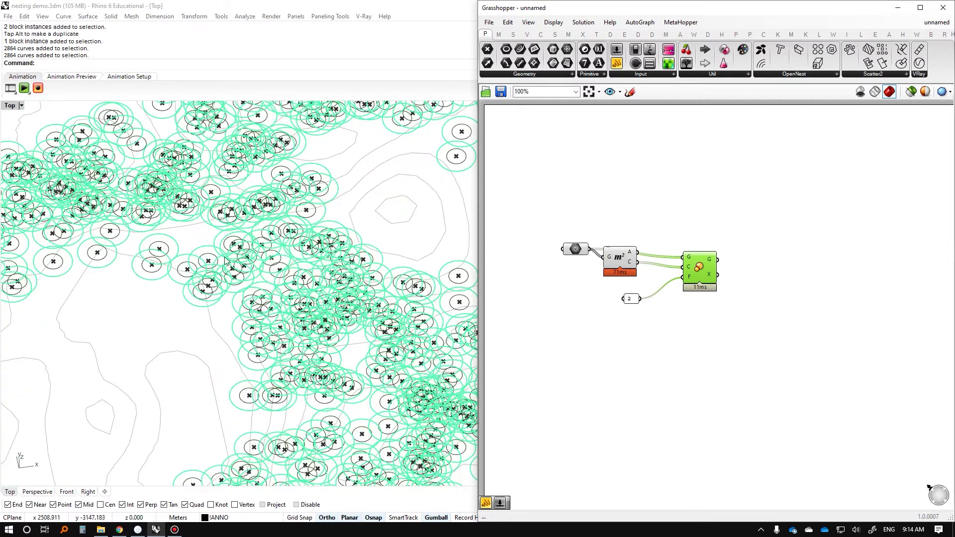
pyautogui.click(202, 258)
pyautogui.write('h')
pyautogui.press('Return')
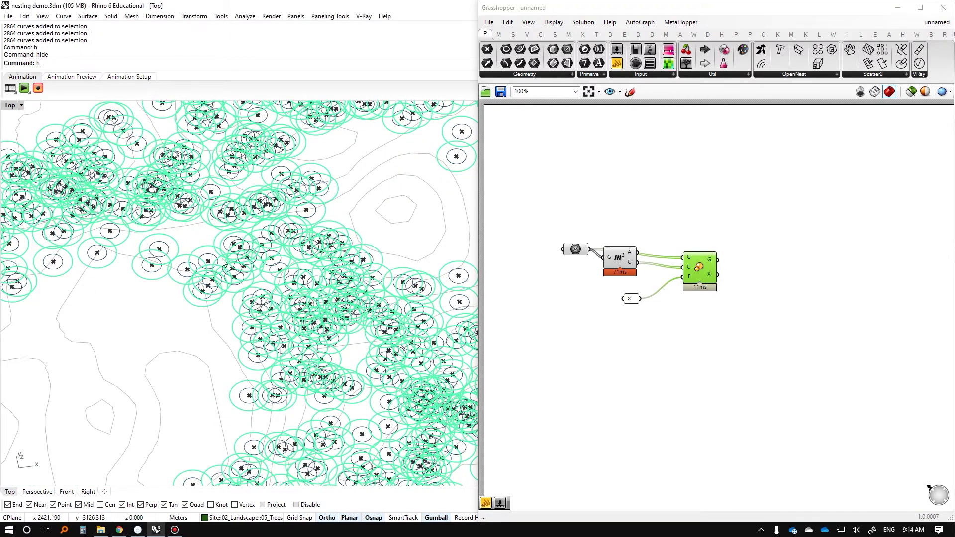
pyautogui.click(568, 243)
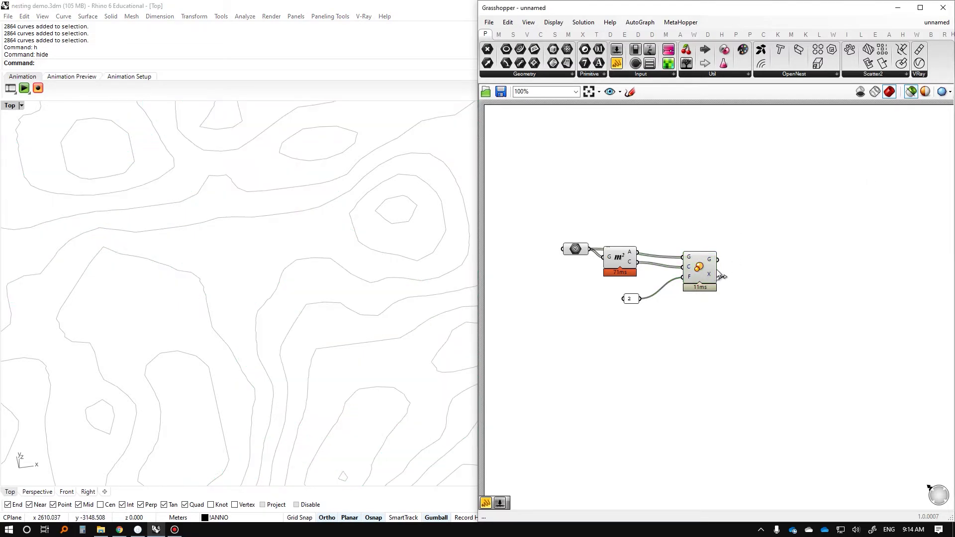
# Preview the scaled tree circles across the contour landscape and examine their size and distribution
pyautogui.click(716, 273)
pyautogui.scroll(-2, 324, 231)
pyautogui.scroll(4, 329, 227)
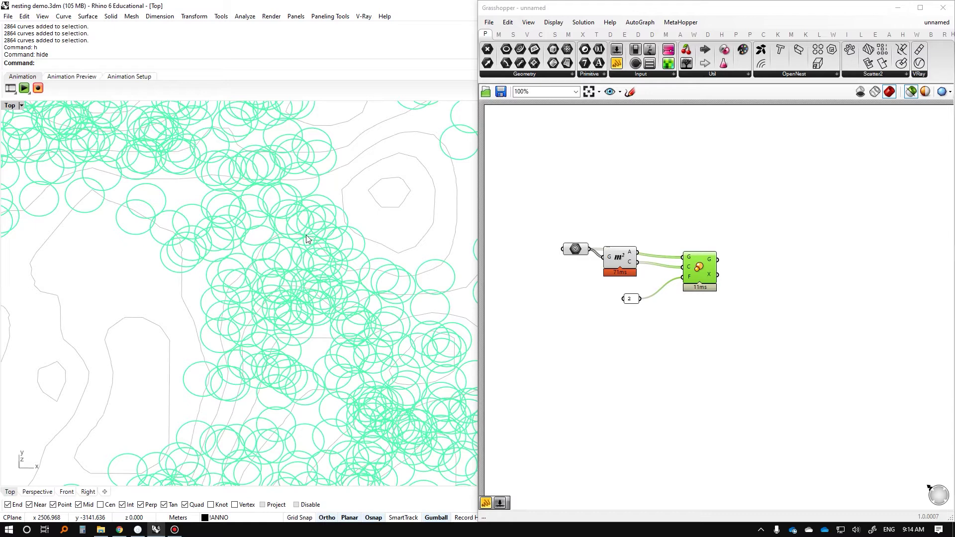
pyautogui.scroll(-3, 306, 235)
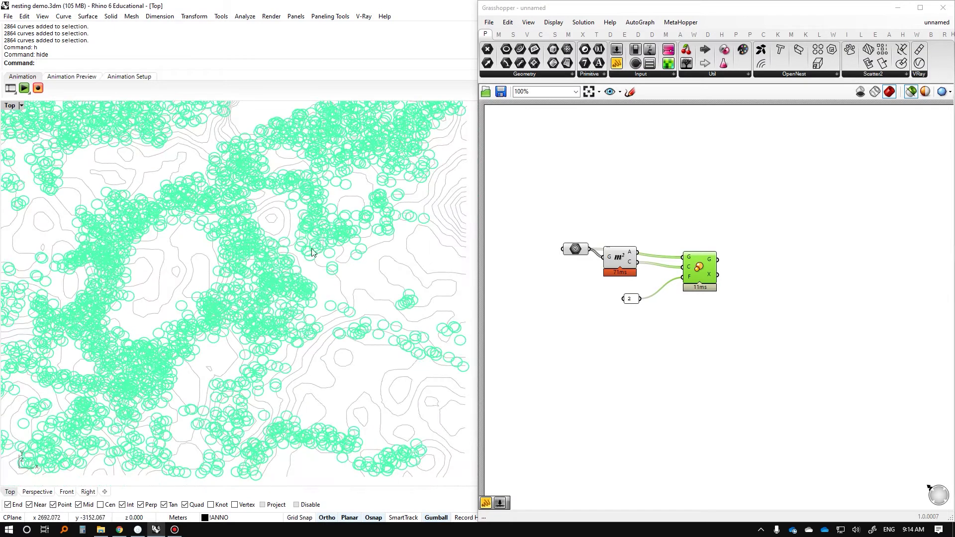
pyautogui.scroll(3, 288, 287)
pyautogui.scroll(-3, 308, 277)
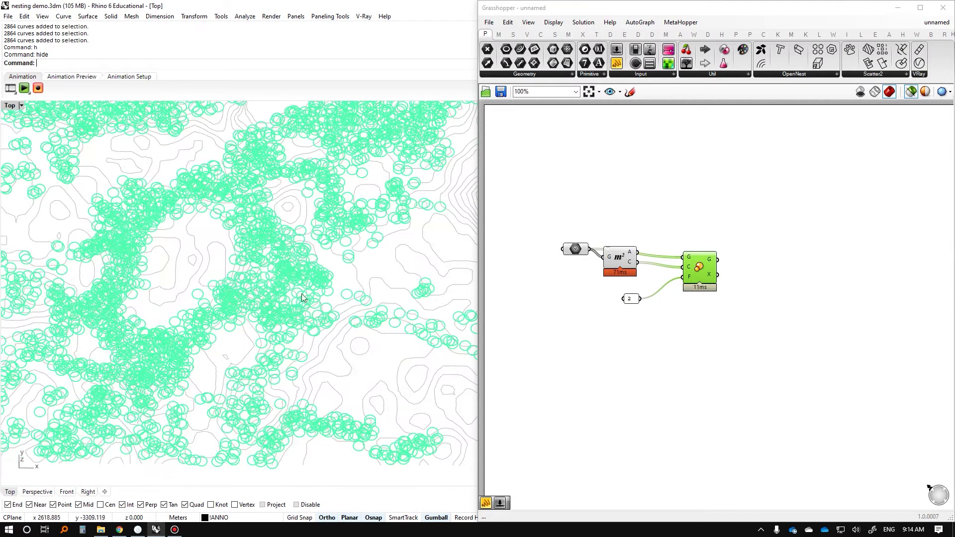
pyautogui.scroll(-3, 308, 277)
pyautogui.scroll(6, 231, 282)
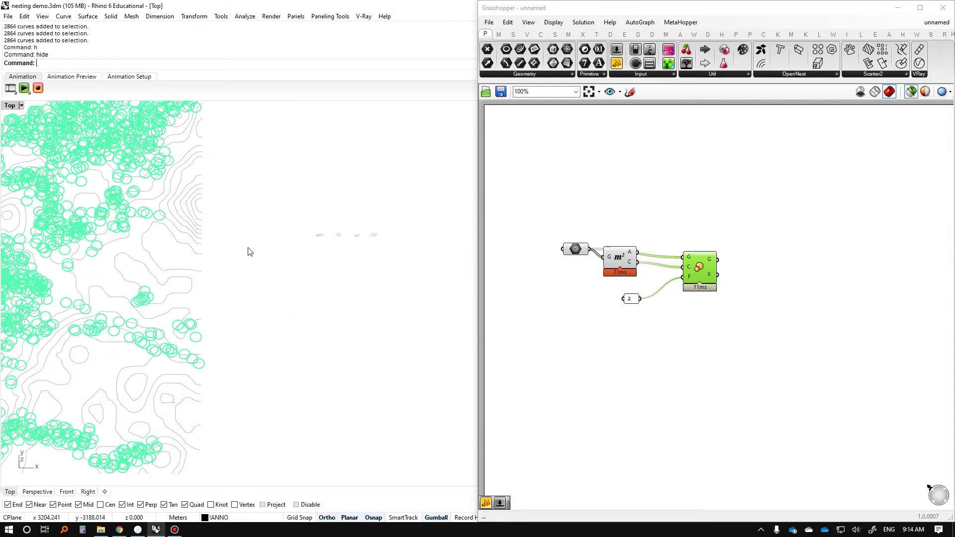
pyautogui.scroll(3, 195, 260)
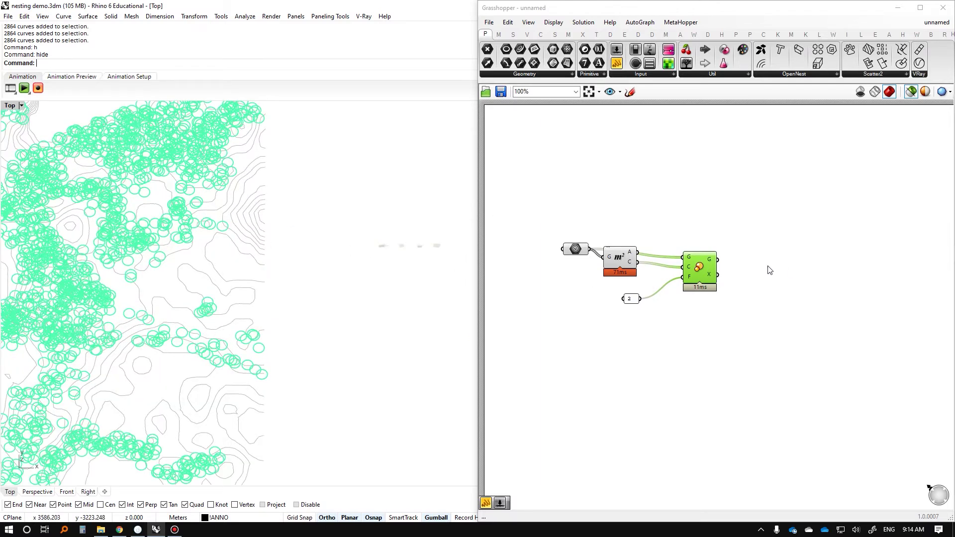
pyautogui.scroll(2, 318, 259)
pyautogui.scroll(2, 152, 215)
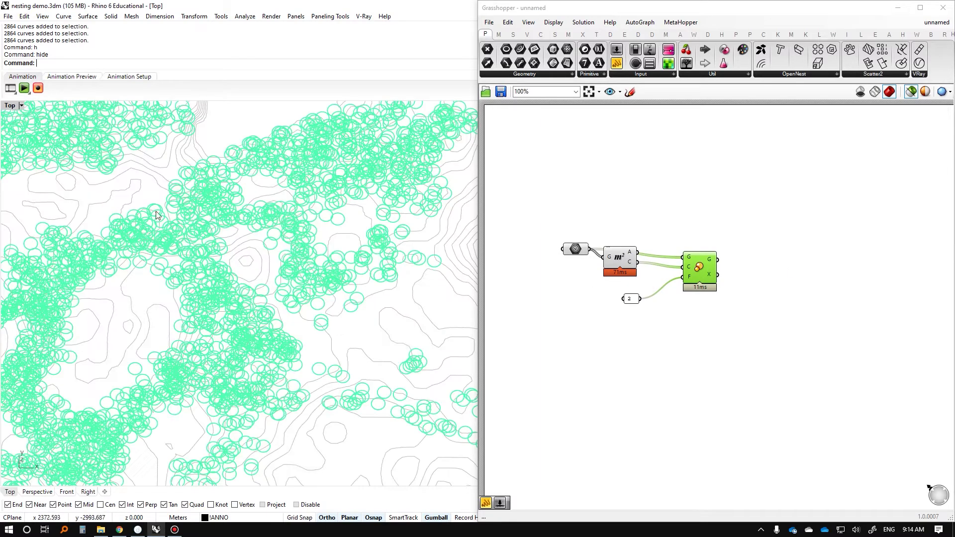
pyautogui.scroll(-3, 133, 225)
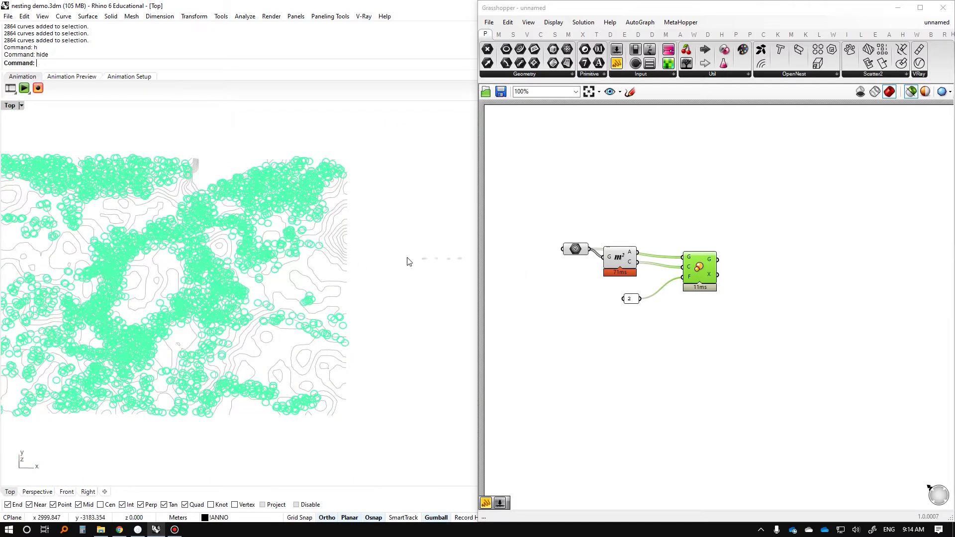
# Move the Area component above the Geometry parameter so that its wires can be told apart
pyautogui.click(575, 249)
pyautogui.moveTo(625, 260); pyautogui.dragTo(623, 222)
pyautogui.scroll(9, 183, 257)
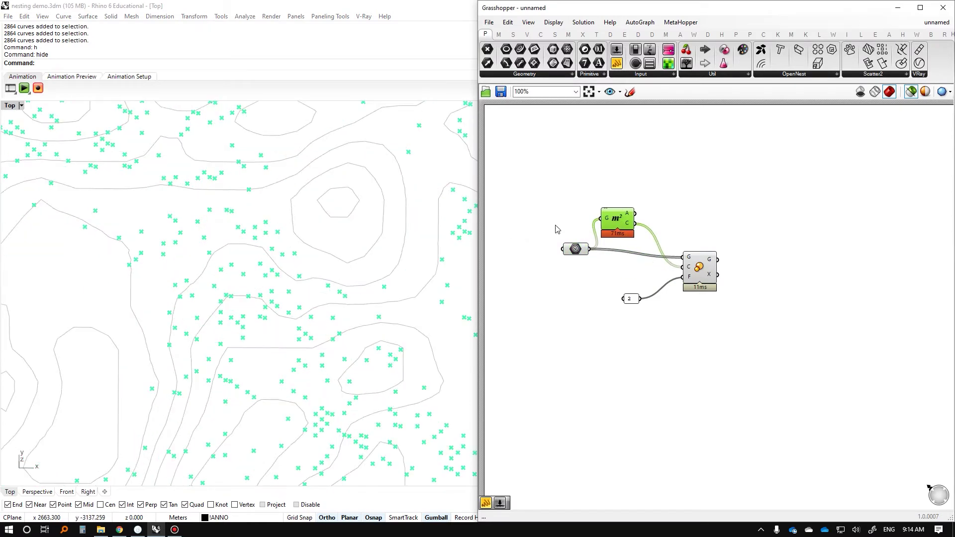
# Preview the original tree circles and the Area centroids in turn to compare them over the contours
pyautogui.moveTo(556, 229); pyautogui.dragTo(570, 229, button='right')
pyautogui.click(589, 248)
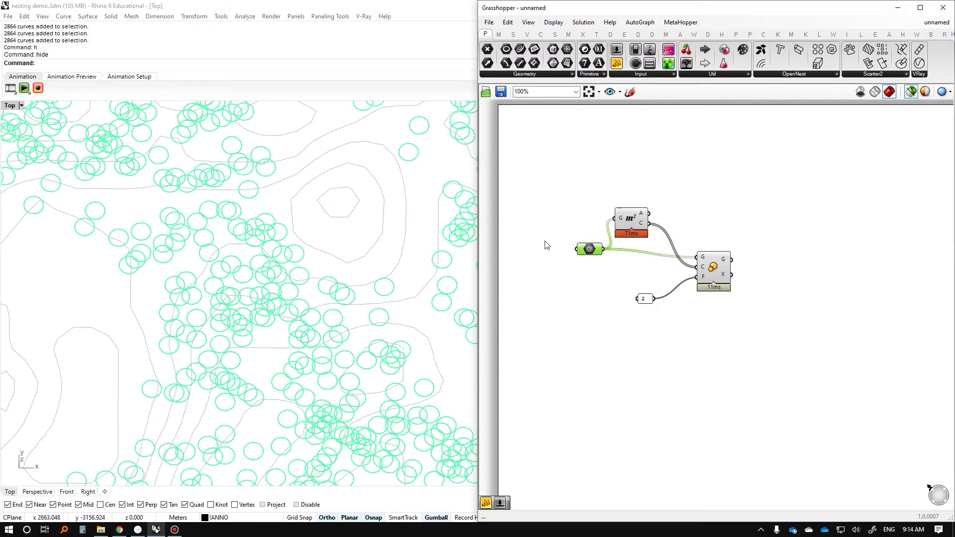
pyautogui.moveTo(610, 237); pyautogui.dragTo(547, 234, button='right')
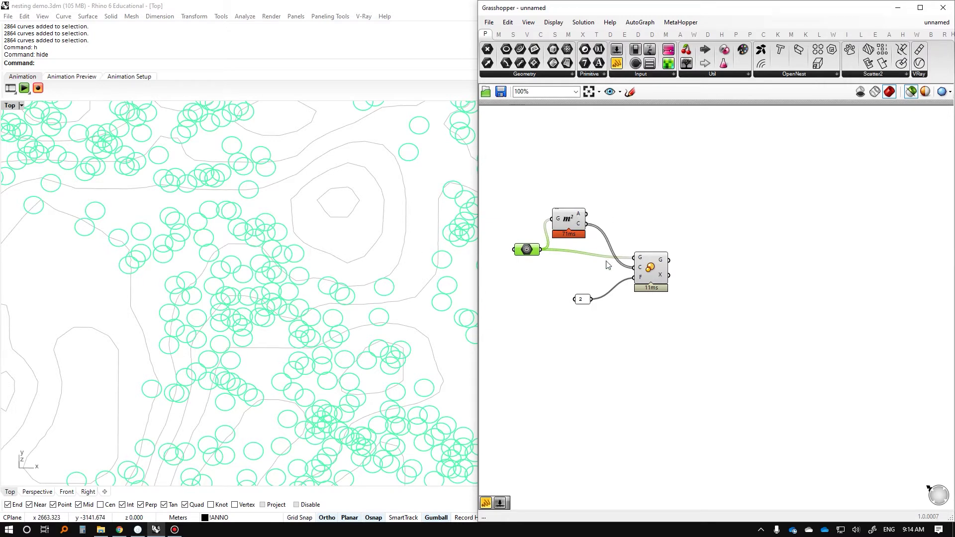
pyautogui.click(571, 223)
pyautogui.scroll(-16, 195, 275)
pyautogui.scroll(7, 251, 230)
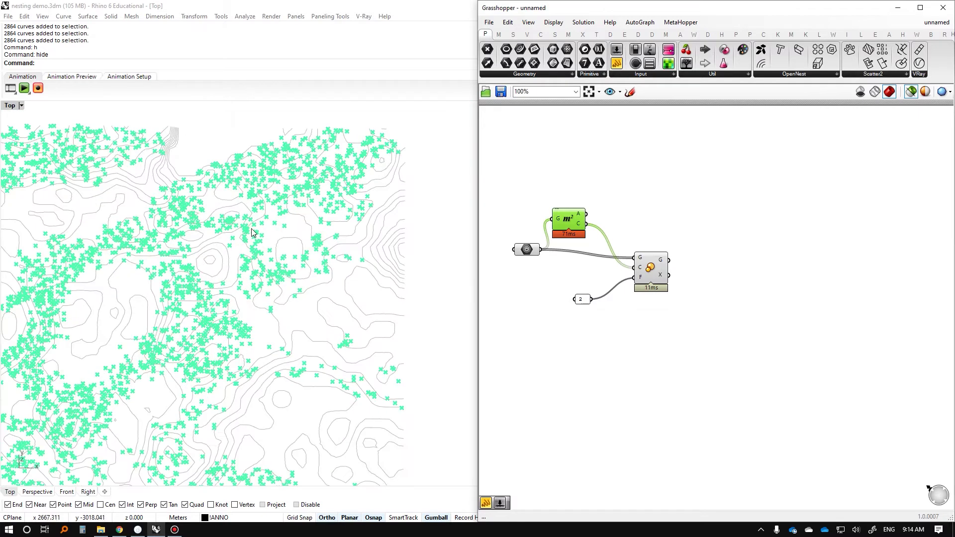
pyautogui.click(525, 249)
pyautogui.scroll(2, 233, 286)
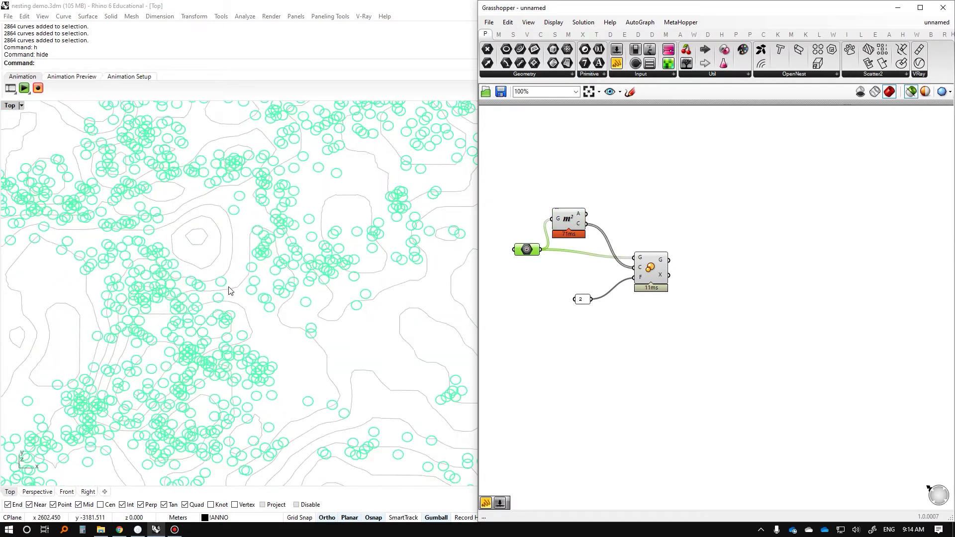
pyautogui.moveTo(289, 271); pyautogui.dragTo(123, 269, button='right')
pyautogui.scroll(9, 305, 277)
pyautogui.moveTo(428, 281); pyautogui.dragTo(251, 289, button='right')
pyautogui.doubleClick(634, 183)
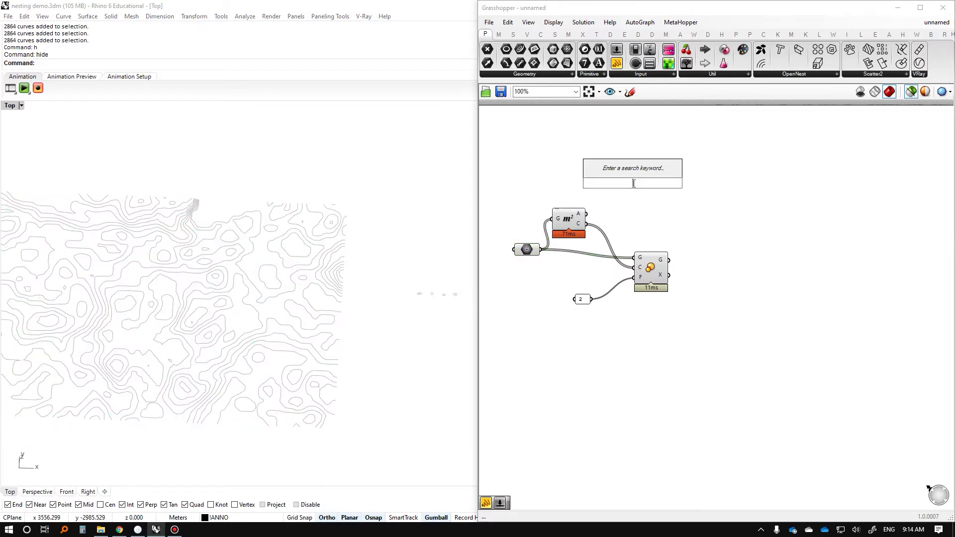
pyautogui.write('scatter')
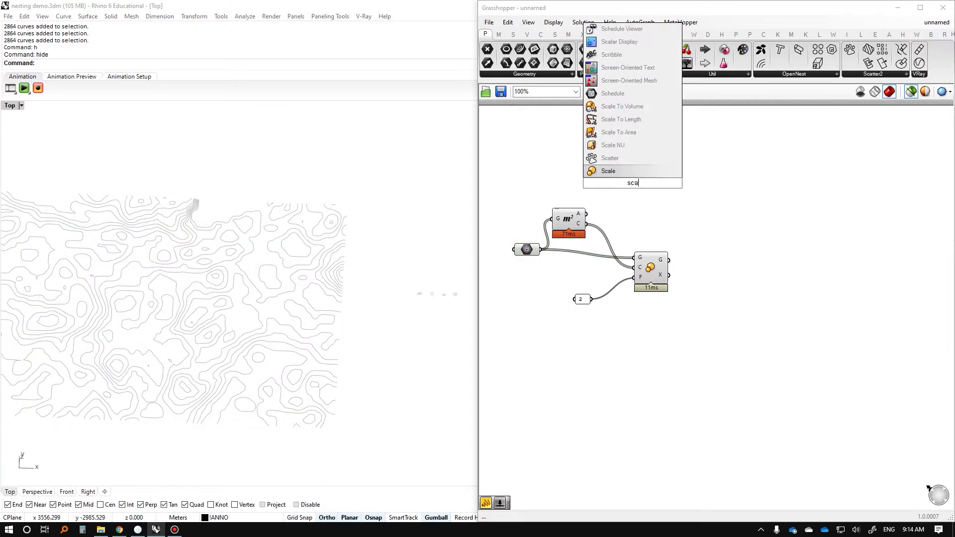
pyautogui.click(623, 175)
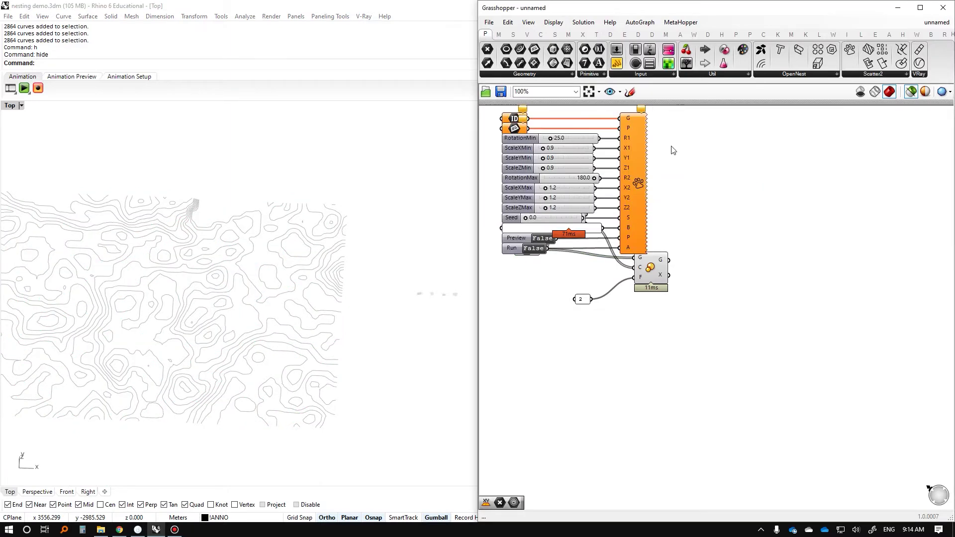
pyautogui.press('Delete')
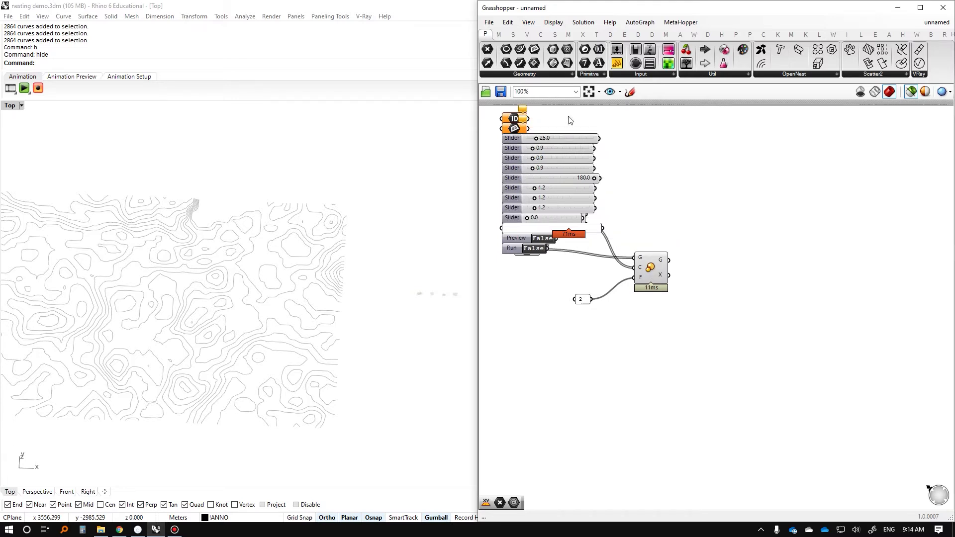
pyautogui.moveTo(545, 115); pyautogui.dragTo(560, 169, button='right')
pyautogui.moveTo(553, 158); pyautogui.dragTo(529, 231)
pyautogui.press('Delete')
# Add a Scatter component with its preset inputs in the free canvas area beyond the Scale component
pyautogui.moveTo(837, 314); pyautogui.dragTo(639, 285, button='right')
pyautogui.doubleClick(640, 286)
pyautogui.write('scatter')
pyautogui.click(623, 274)
pyautogui.scroll(-1, 627, 271)
pyautogui.moveTo(728, 233); pyautogui.dragTo(844, 213, button='right')
pyautogui.moveTo(564, 260); pyautogui.dragTo(634, 305)
pyautogui.moveTo(632, 282); pyautogui.dragTo(653, 290, button='right')
pyautogui.moveTo(629, 277); pyautogui.dragTo(573, 291)
pyautogui.click(590, 218)
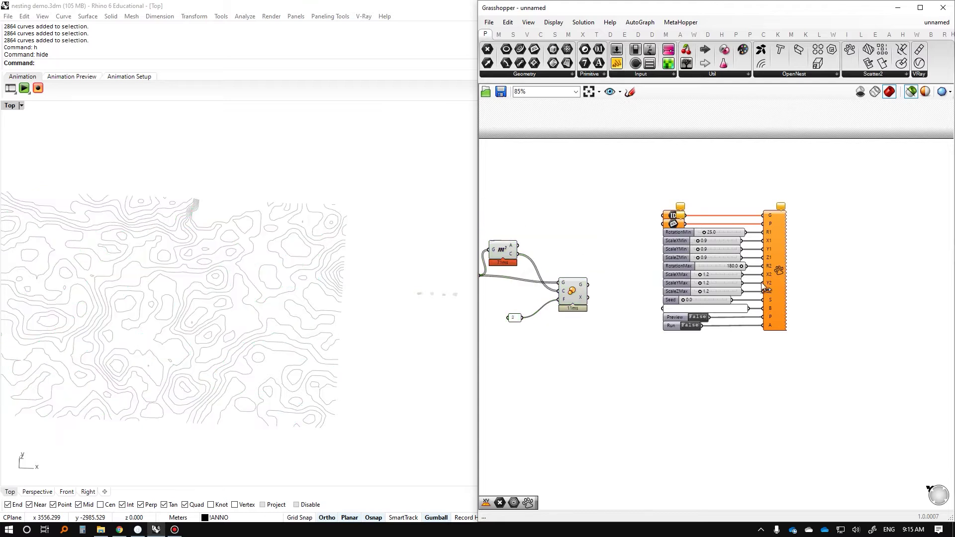
pyautogui.scroll(1, 727, 190)
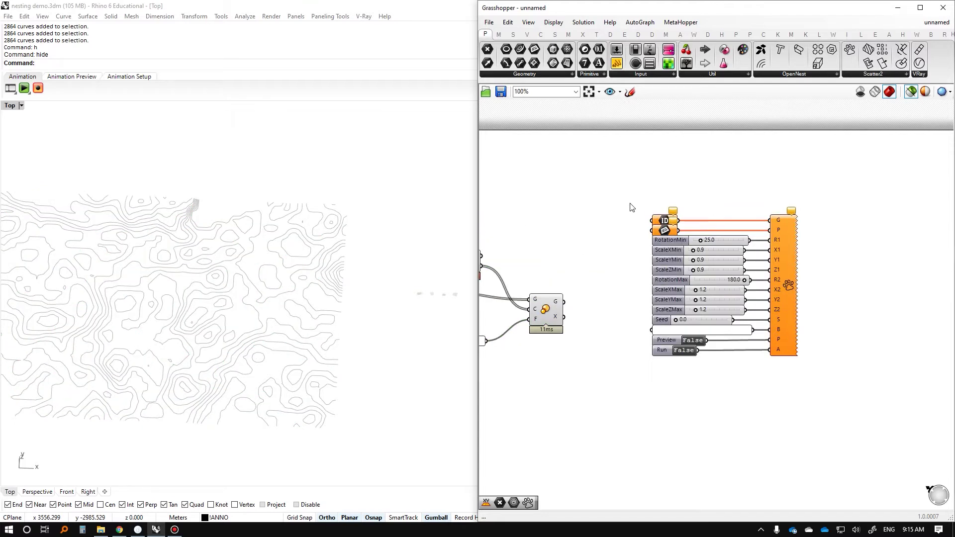
# Inspect the tree block instances beside the landscape up close in the Rhino model
pyautogui.scroll(-3, 386, 293)
pyautogui.scroll(6, 431, 298)
pyautogui.click(335, 277)
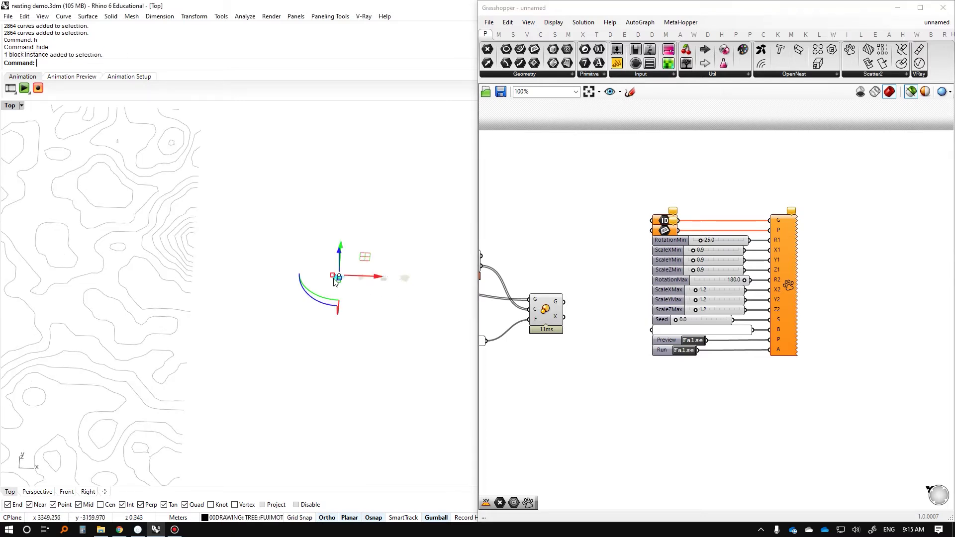
pyautogui.scroll(1, 387, 297)
pyautogui.scroll(7, 348, 303)
pyautogui.moveTo(321, 302); pyautogui.dragTo(390, 227, button='right')
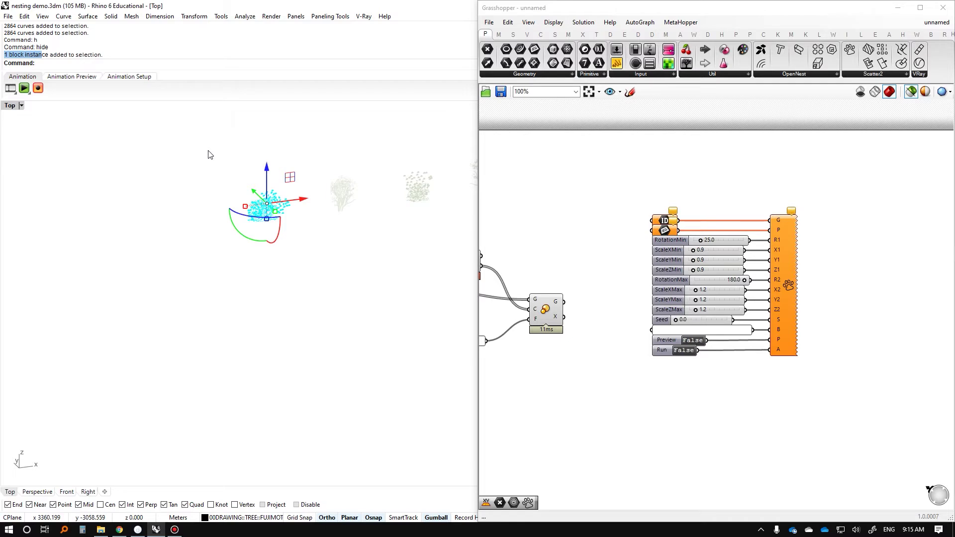
pyautogui.scroll(-6, 230, 164)
pyautogui.scroll(3, 351, 124)
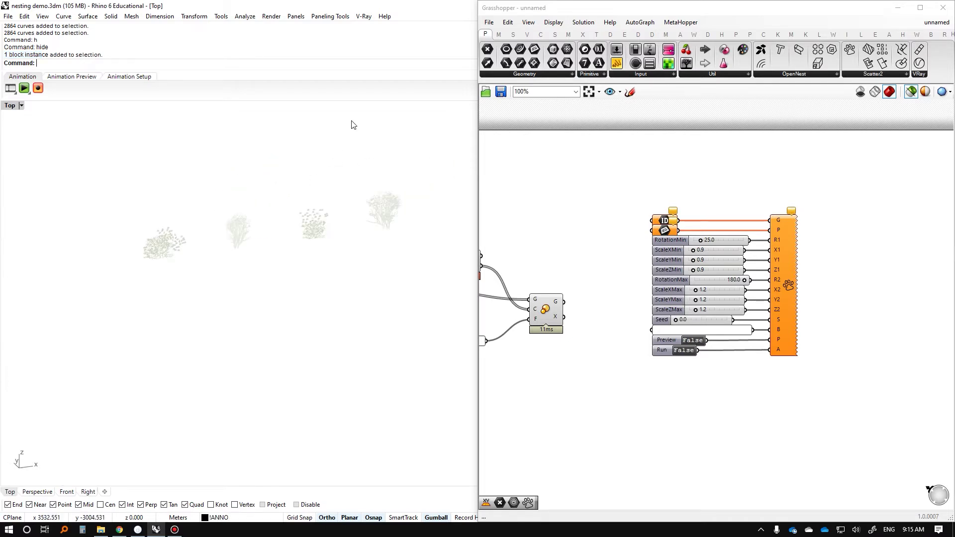
# Reference the four tree block instances as multiple Guids in the Scatter component's ID parameter
pyautogui.moveTo(413, 179); pyautogui.dragTo(131, 298)
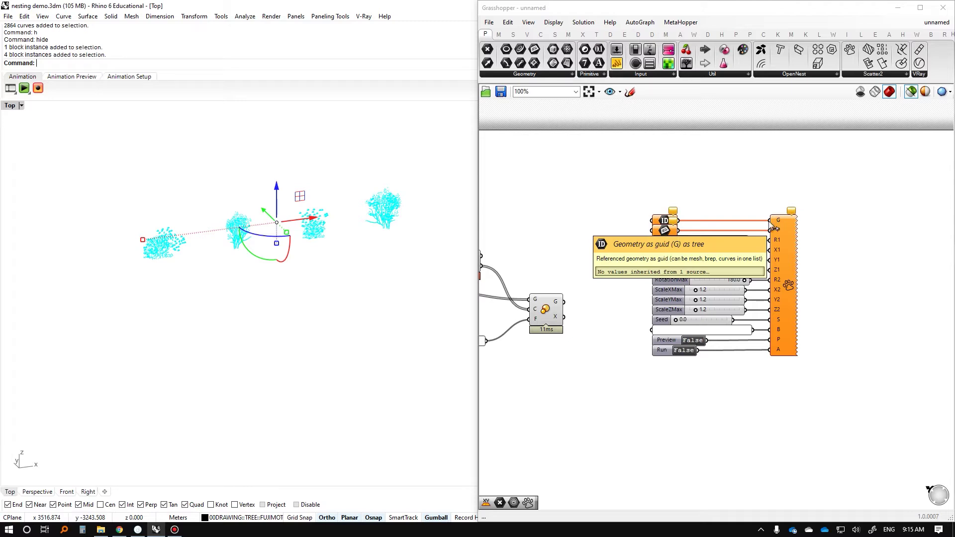
pyautogui.rightClick(666, 221)
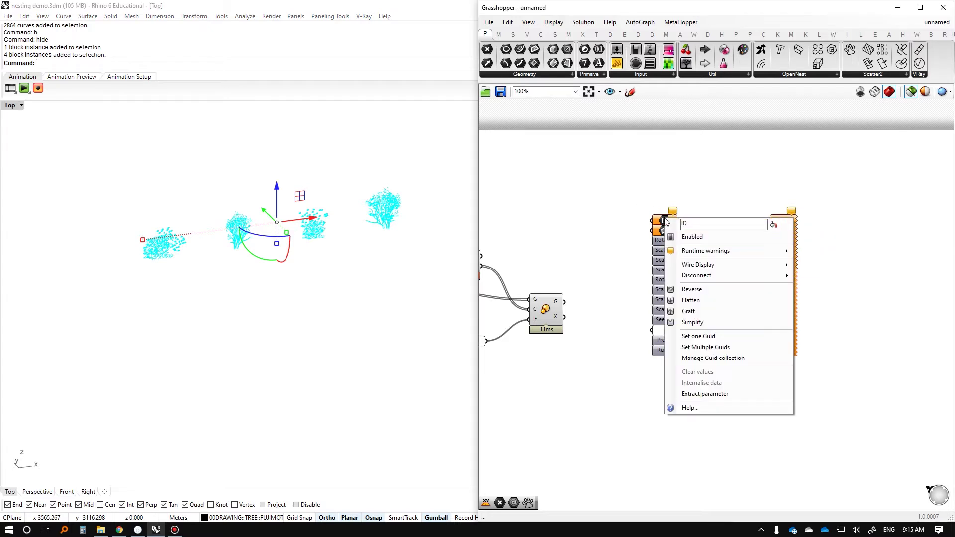
pyautogui.click(696, 348)
pyautogui.moveTo(453, 150); pyautogui.dragTo(125, 317)
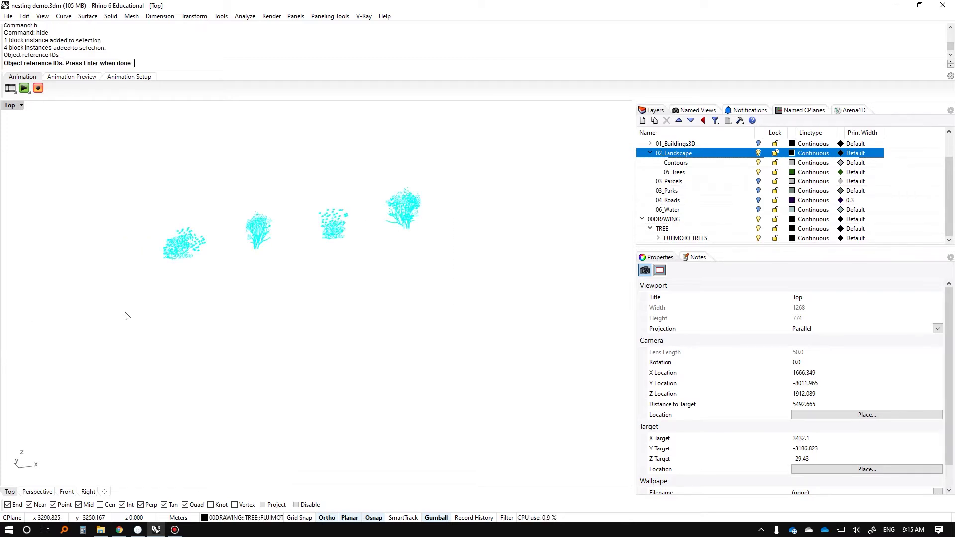
pyautogui.press('Return')
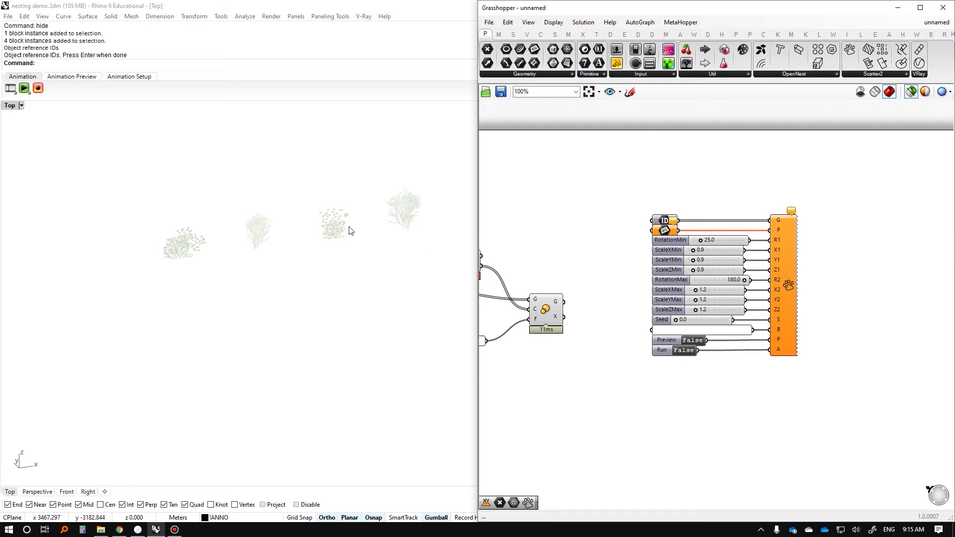
pyautogui.click(661, 220)
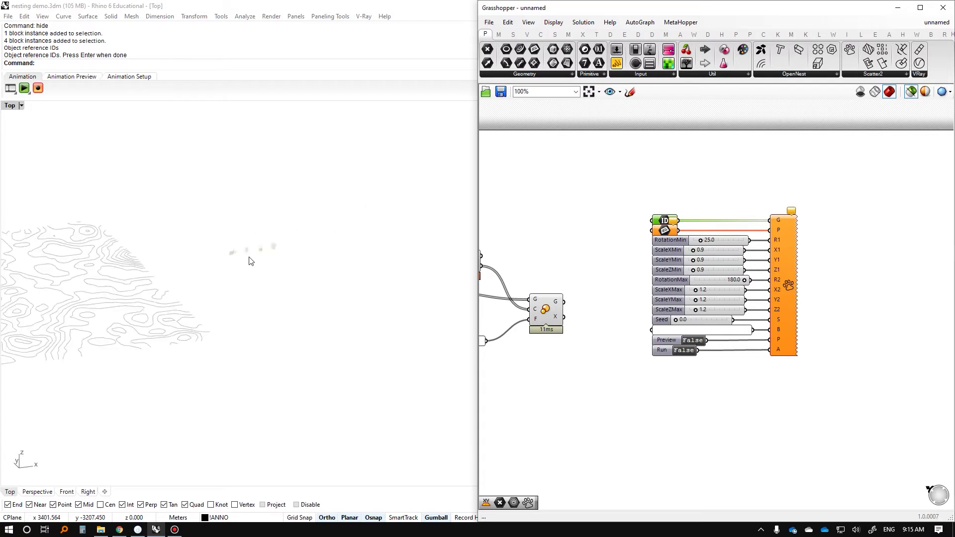
# Review the scaled circles and the four tree blocks in relation to the contour landscape
pyautogui.moveTo(507, 278); pyautogui.dragTo(680, 269, button='right')
pyautogui.click(719, 299)
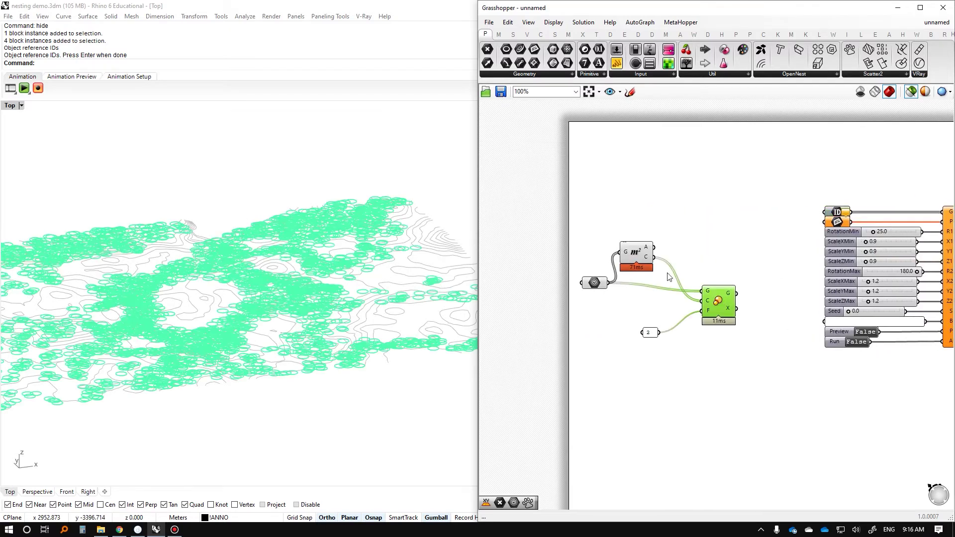
pyautogui.moveTo(837, 212); pyautogui.dragTo(616, 210, button='right')
pyautogui.click(616, 210)
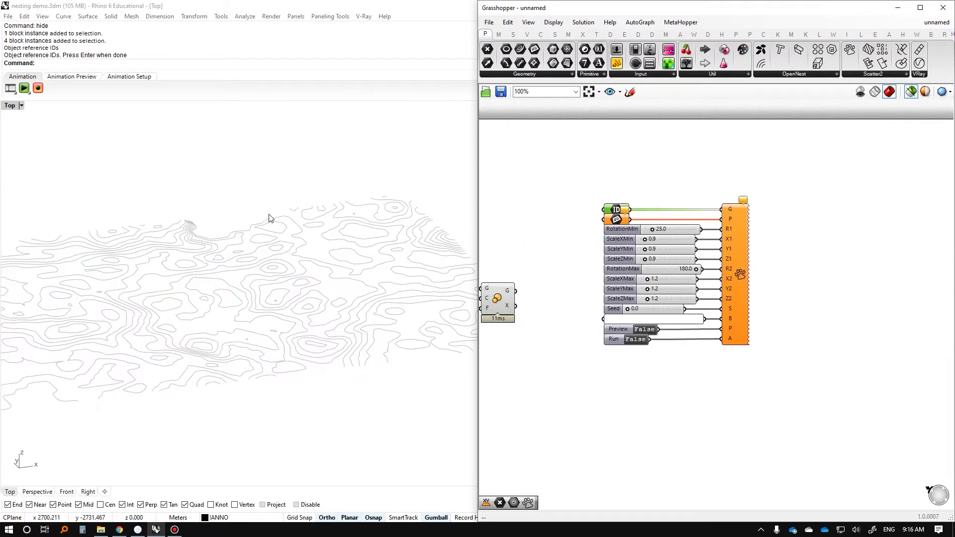
pyautogui.scroll(-5, 269, 218)
pyautogui.moveTo(345, 217); pyautogui.dragTo(375, 209, button='right')
pyautogui.scroll(7, 368, 209)
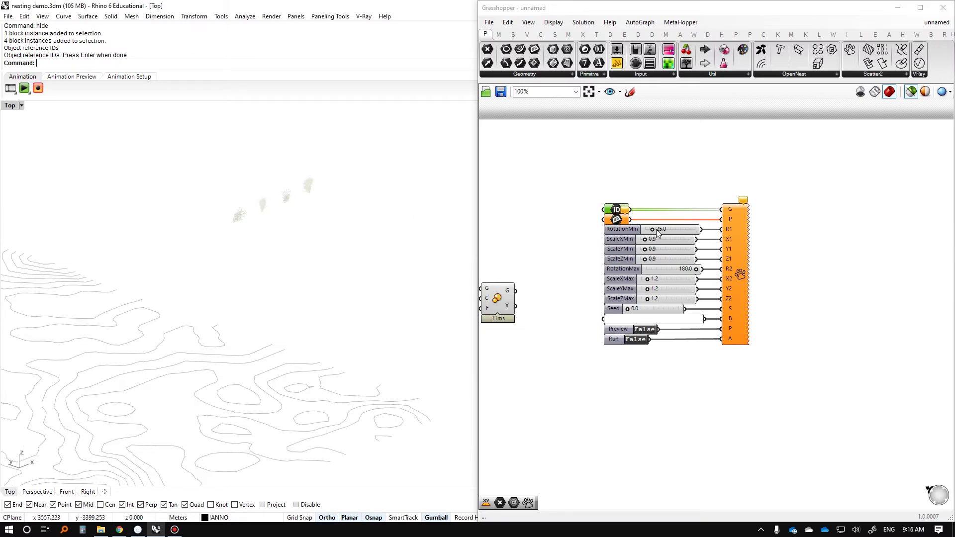
pyautogui.scroll(-2, 293, 213)
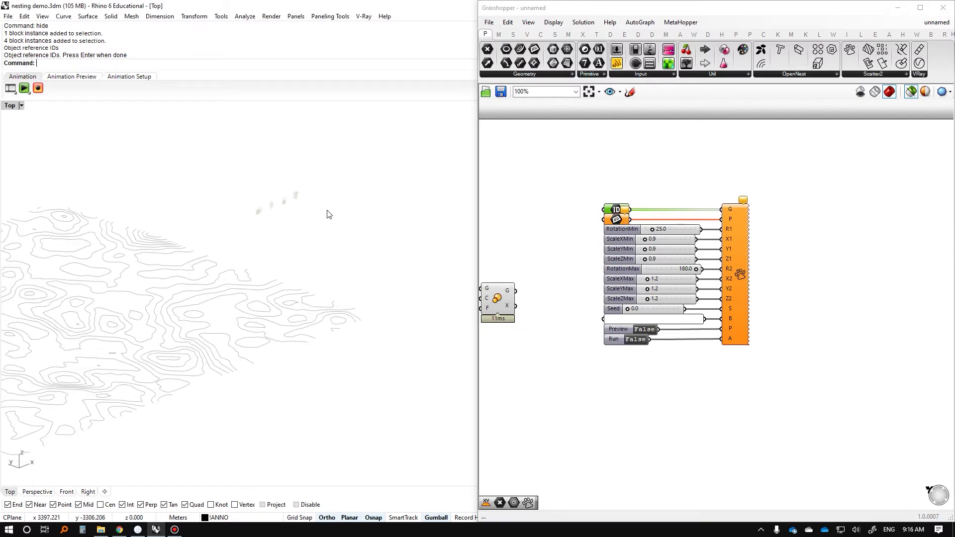
pyautogui.moveTo(289, 189); pyautogui.dragTo(264, 196, button='right')
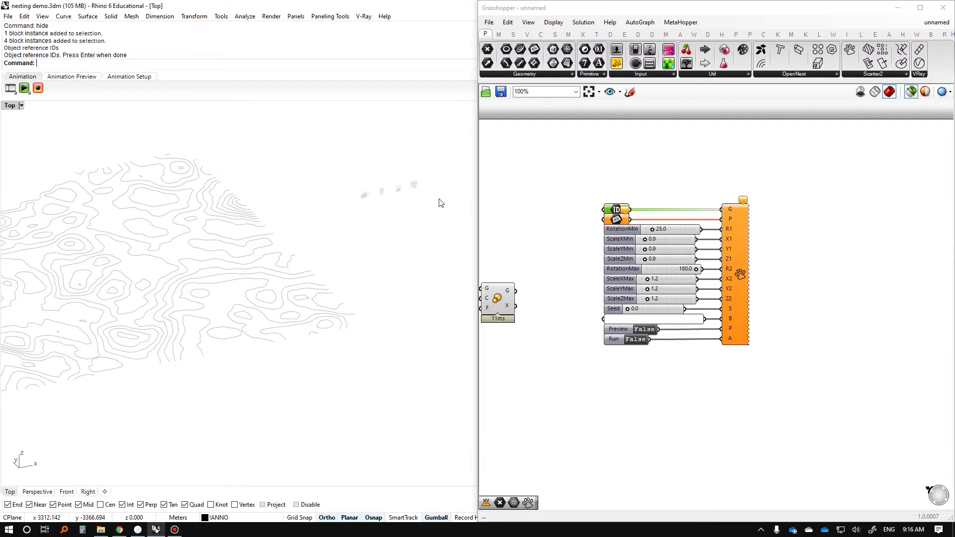
pyautogui.scroll(2, 401, 172)
pyautogui.moveTo(441, 166); pyautogui.dragTo(266, 242)
pyautogui.scroll(-3, 408, 230)
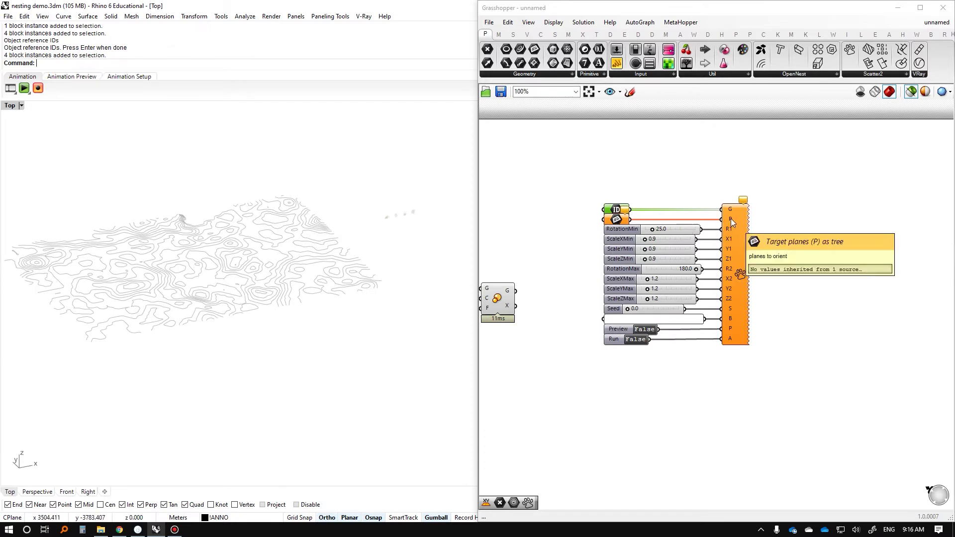
# Check the Scatter component's target planes input and preview the Area centroids on the landscape
pyautogui.moveTo(531, 285); pyautogui.dragTo(649, 277, button='right')
pyautogui.moveTo(581, 250); pyautogui.dragTo(645, 244, button='right')
pyautogui.click(598, 234)
pyautogui.scroll(14, 153, 278)
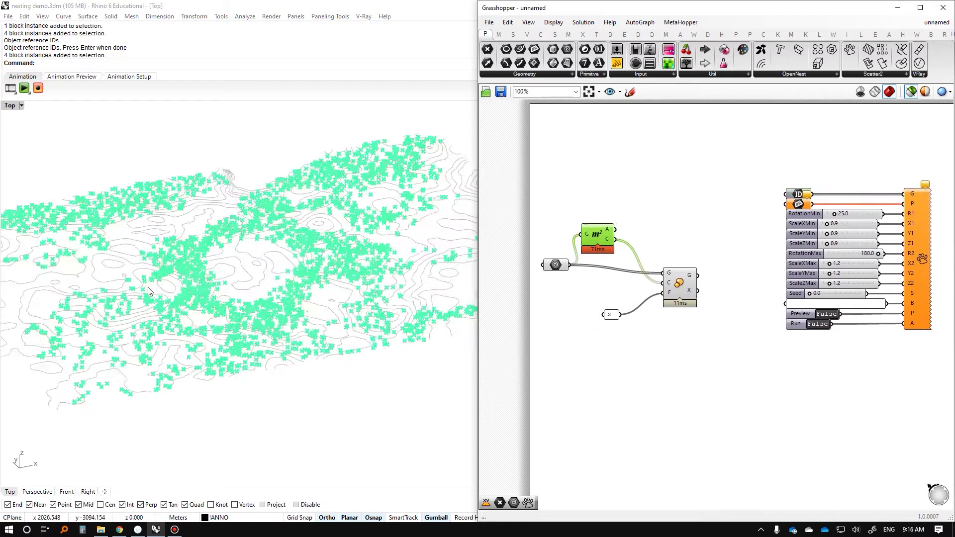
pyautogui.doubleClick(655, 213)
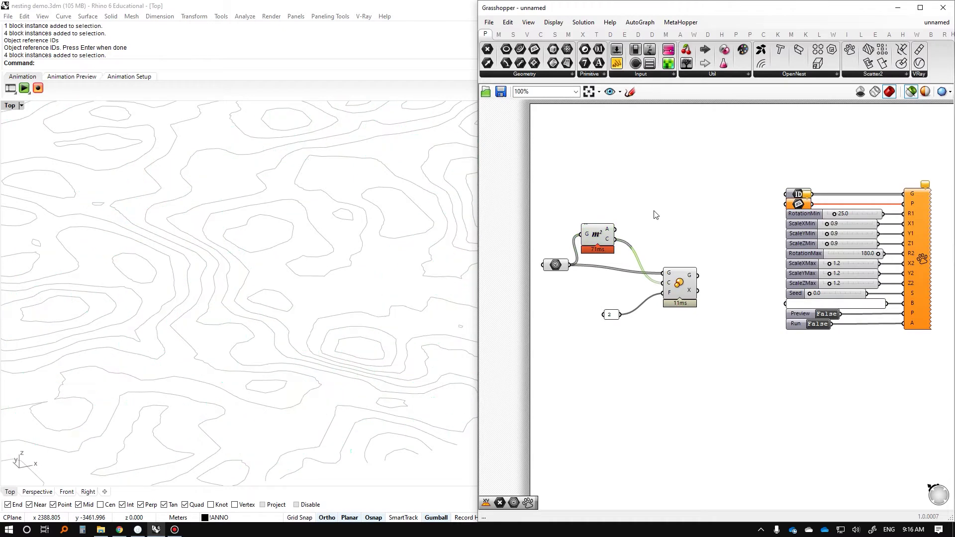
pyautogui.click(610, 243)
pyautogui.click(597, 242)
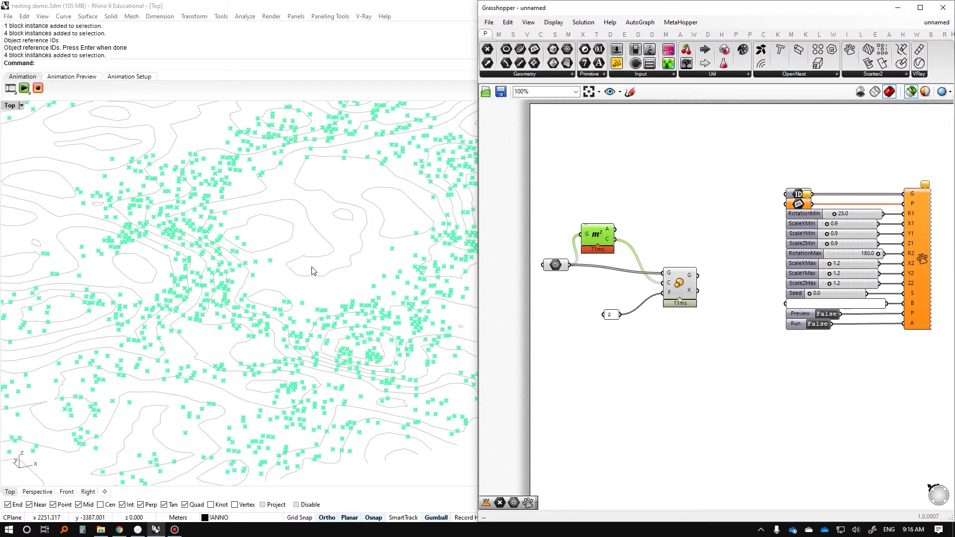
# Examine the Area centroids across the contour landscape in relation to the tree blocks beside it
pyautogui.doubleClick(657, 213)
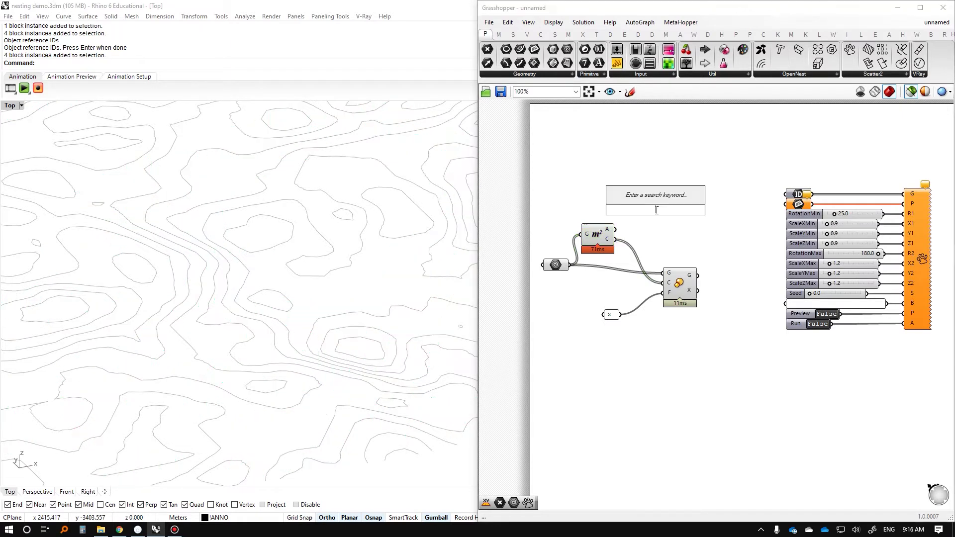
pyautogui.write('x')
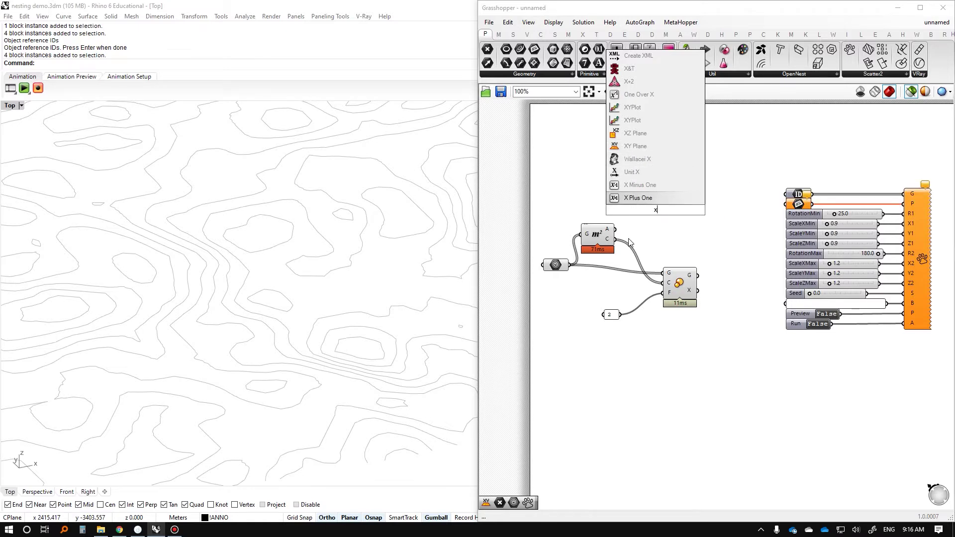
pyautogui.scroll(-20, 373, 250)
pyautogui.moveTo(373, 250); pyautogui.dragTo(387, 210, button='right')
pyautogui.scroll(9, 391, 194)
pyautogui.moveTo(394, 176); pyautogui.dragTo(234, 134, button='right')
pyautogui.scroll(7, 371, 214)
pyautogui.moveTo(320, 225); pyautogui.dragTo(349, 211, button='right')
pyautogui.click(583, 229)
pyautogui.scroll(3, 321, 287)
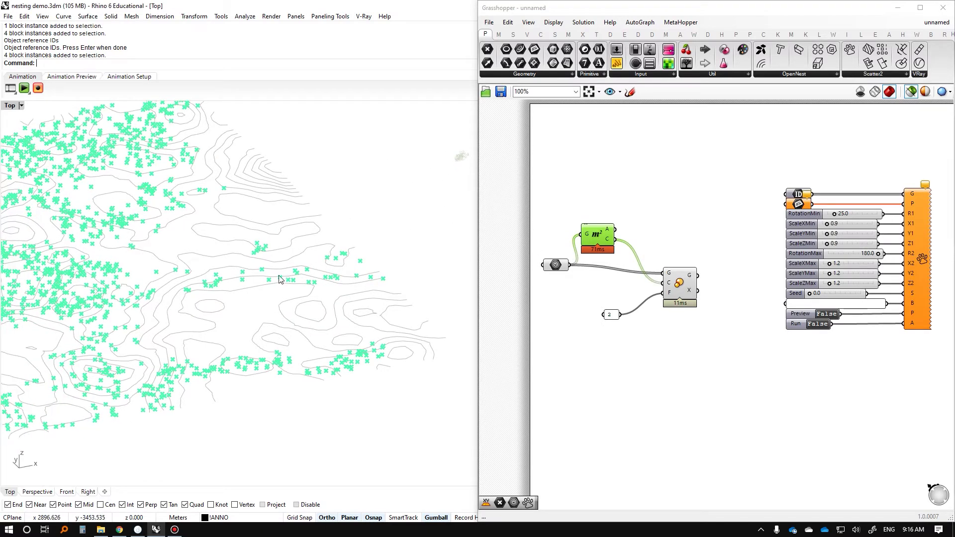
pyautogui.moveTo(335, 290); pyautogui.dragTo(280, 288, button='right')
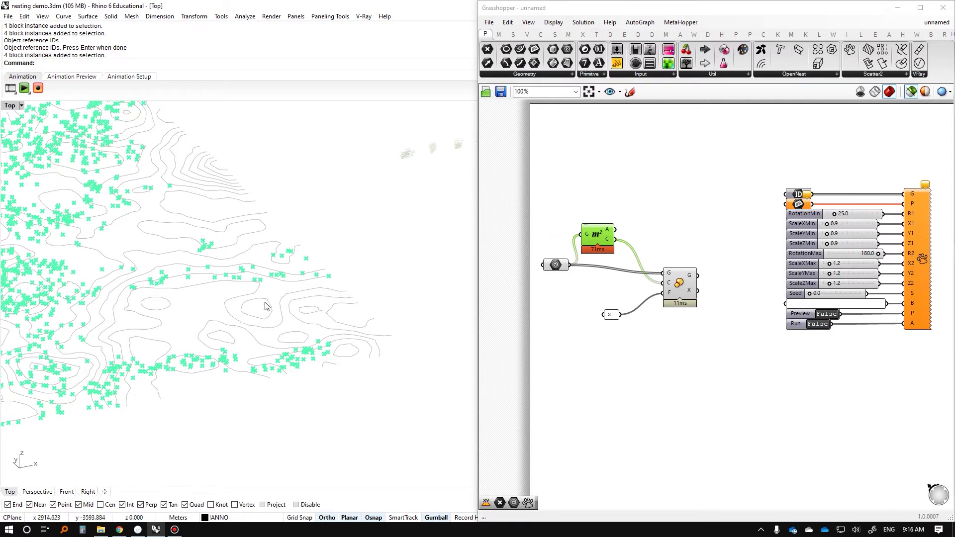
pyautogui.scroll(-4, 290, 278)
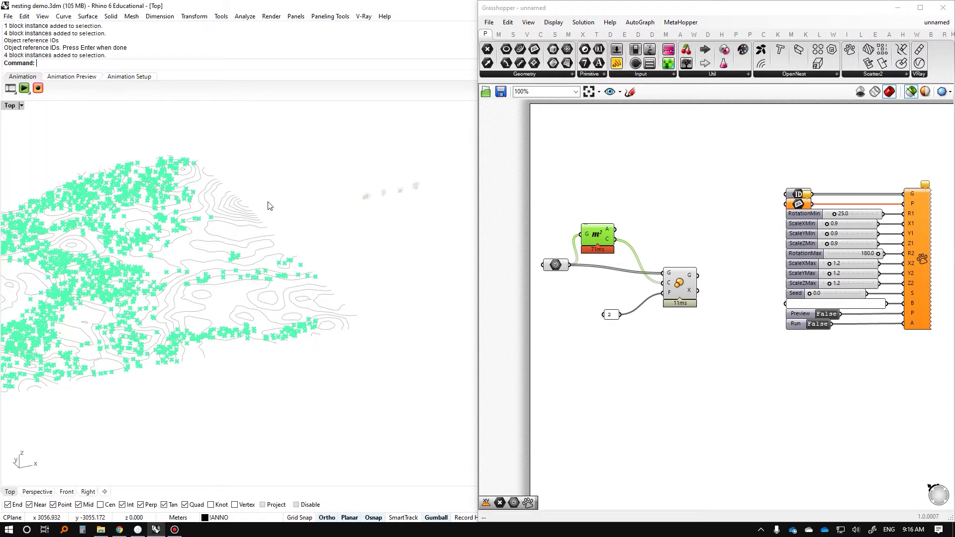
pyautogui.scroll(2, 316, 202)
pyautogui.moveTo(419, 165); pyautogui.dragTo(337, 209)
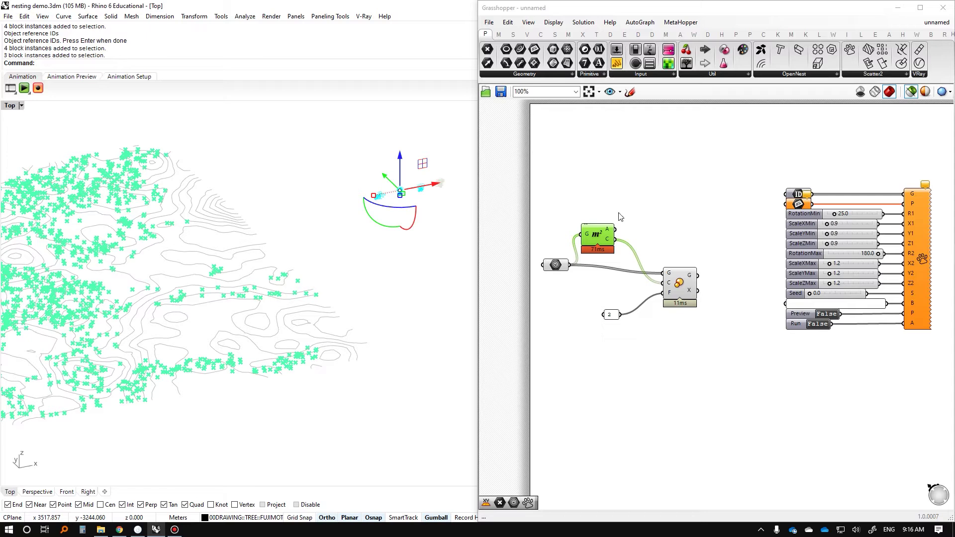
pyautogui.press('Escape')
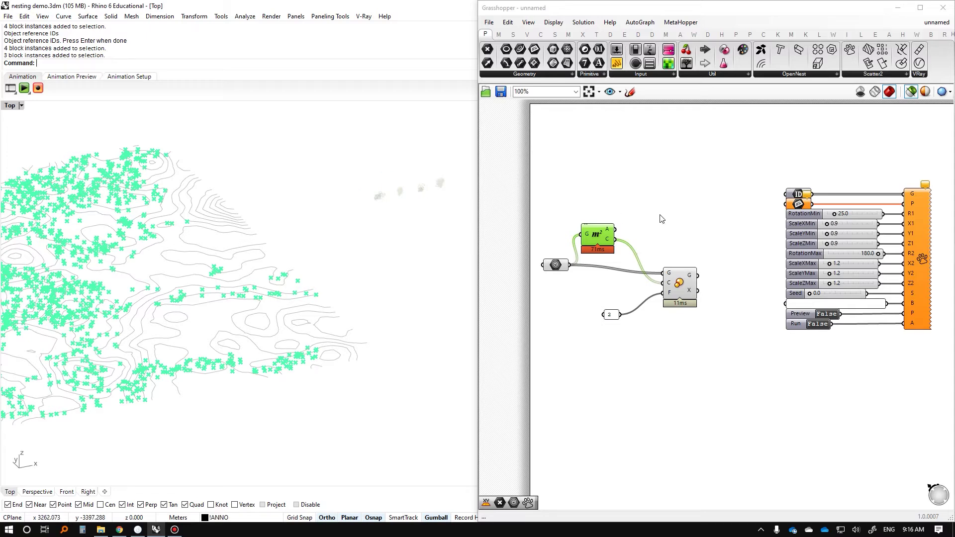
# Add an XY Plane component, feed it the Area component's centroids as origins, and check the resulting planes on the landscape
pyautogui.doubleClick(662, 219)
pyautogui.write('xy')
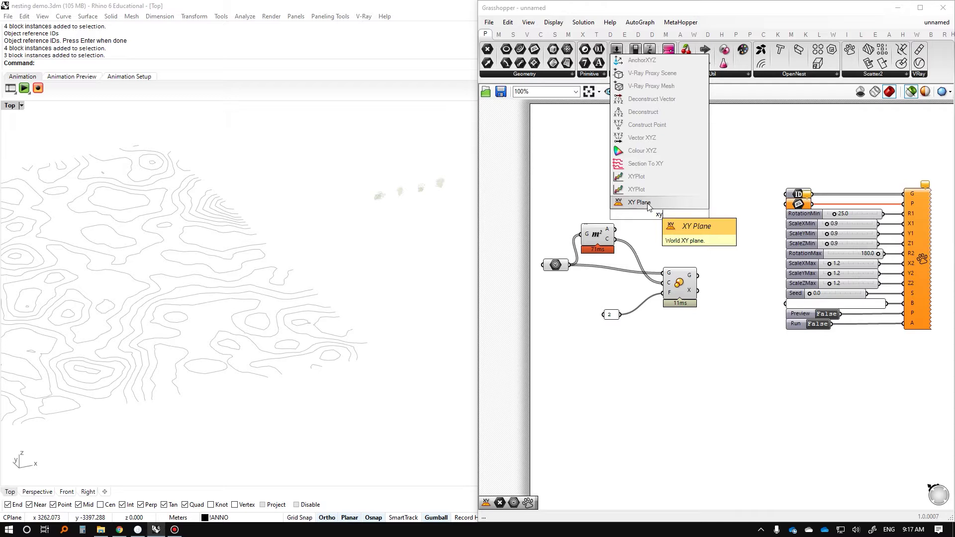
pyautogui.click(647, 203)
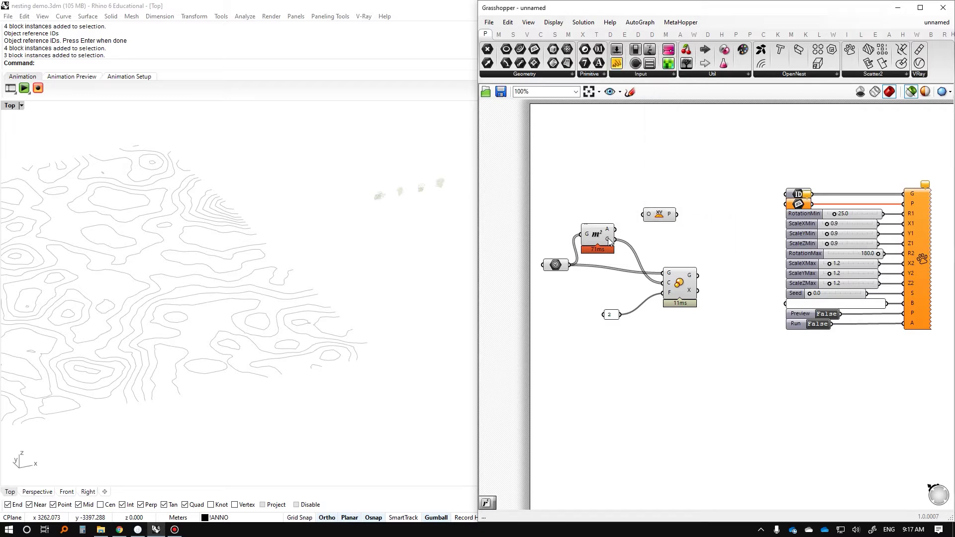
pyautogui.moveTo(621, 239); pyautogui.dragTo(647, 220)
pyautogui.click(658, 219)
pyautogui.scroll(10, 241, 284)
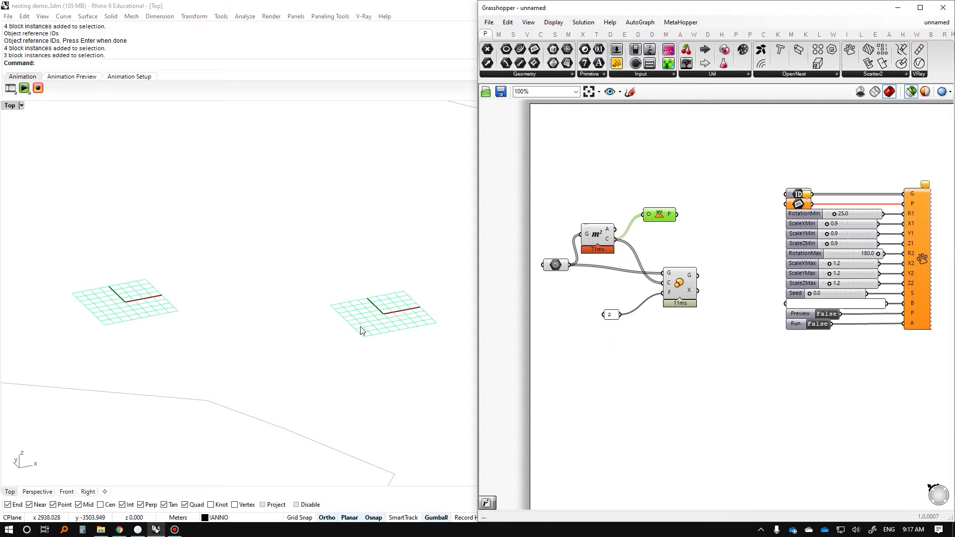
pyautogui.scroll(-10, 289, 259)
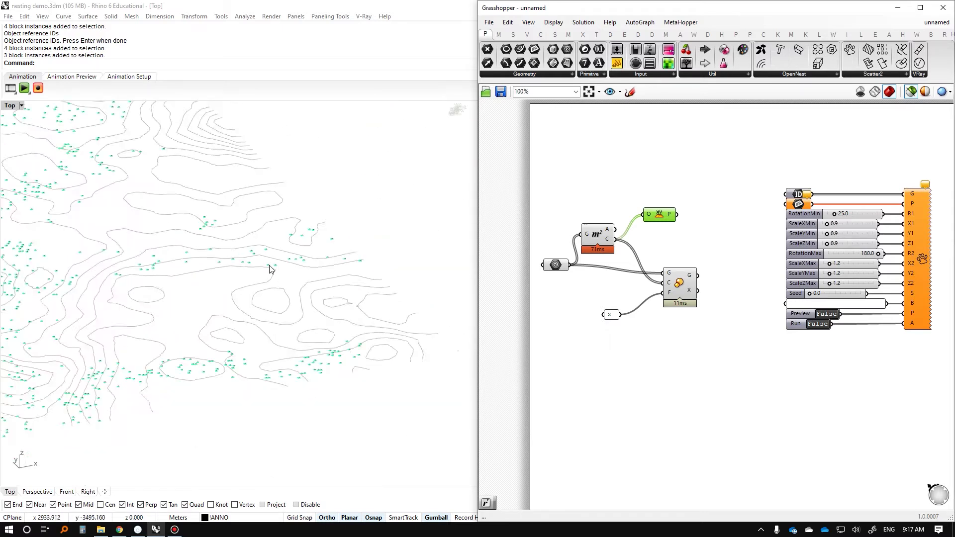
pyautogui.scroll(-5, 323, 252)
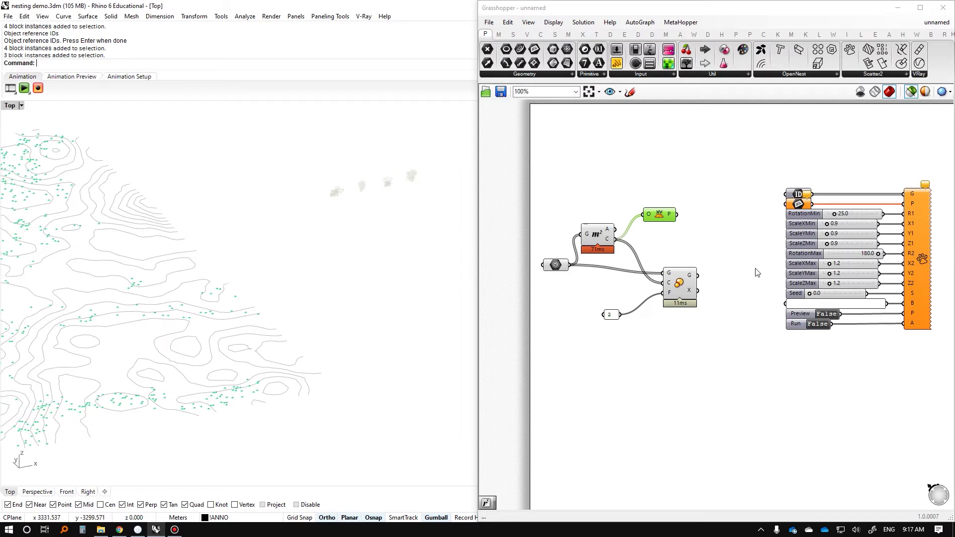
# Connect the XY Plane output to Scatter's target planes parameter and set Preview to True to inspect the scattered boxes
pyautogui.moveTo(675, 215); pyautogui.dragTo(794, 209)
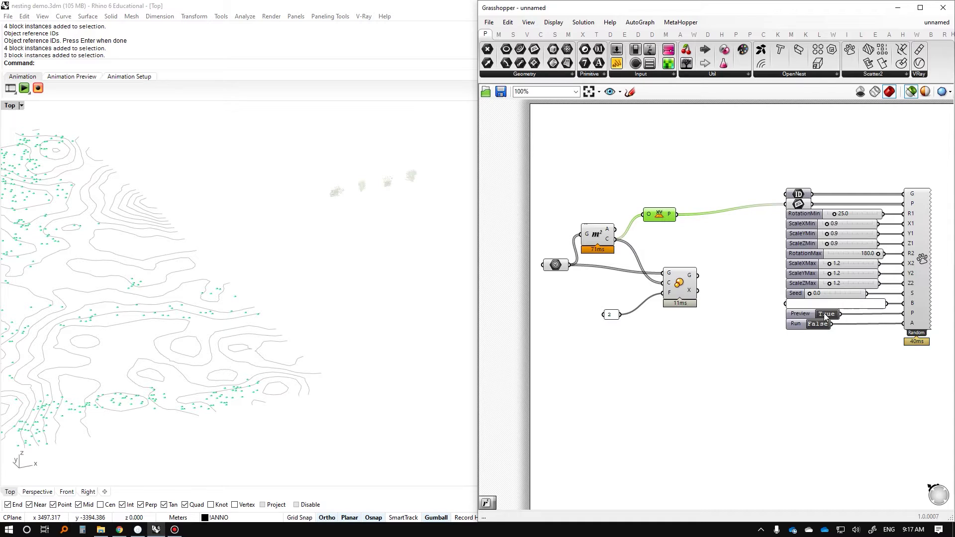
pyautogui.scroll(6, 356, 308)
pyautogui.moveTo(184, 325); pyautogui.dragTo(375, 273, button='right')
pyautogui.click(917, 247)
pyautogui.scroll(-8, 386, 274)
pyautogui.scroll(5, 314, 261)
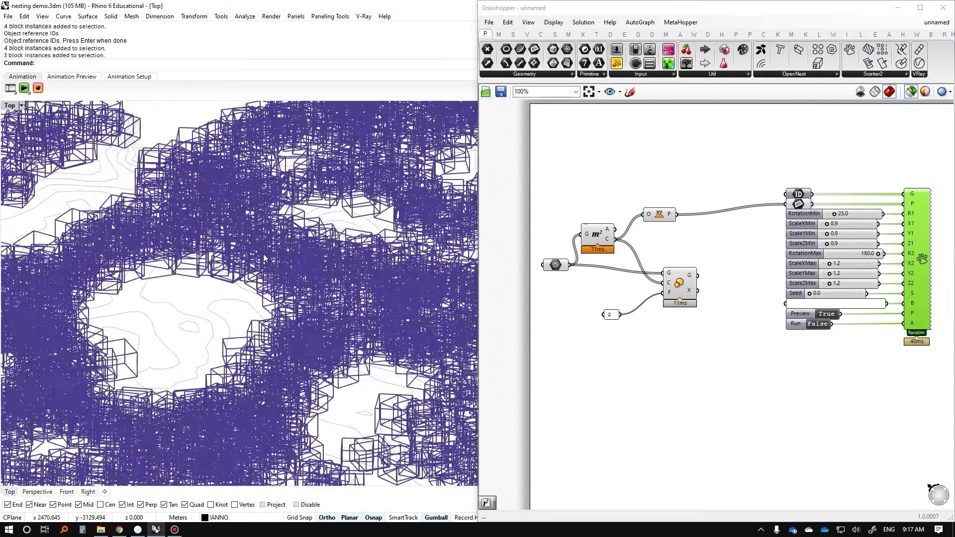
pyautogui.scroll(-4, 313, 261)
pyautogui.scroll(7, 275, 281)
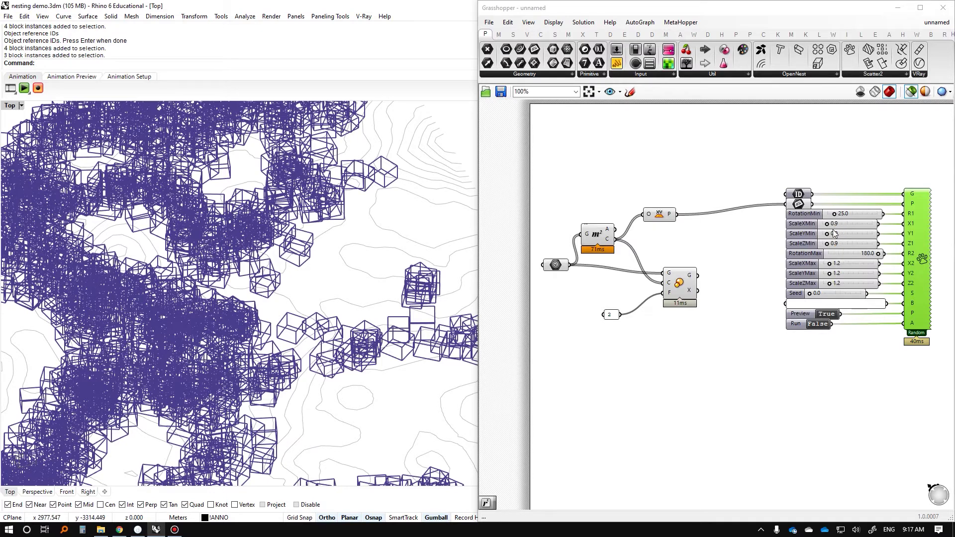
# Set the Scatter component's RotationMin slider to 8.1 and check the scattered boxes
pyautogui.scroll(4, 835, 234)
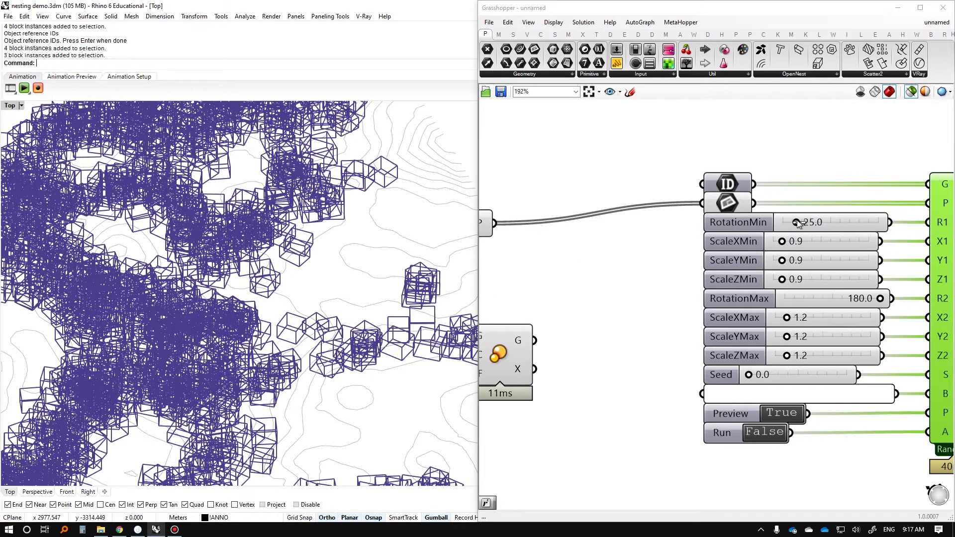
pyautogui.moveTo(797, 223)
pyautogui.mouseDown()
pyautogui.moveTo(780, 227)
pyautogui.moveTo(787, 224)
pyautogui.mouseUp()
pyautogui.scroll(-5, 343, 273)
pyautogui.scroll(10, 261, 286)
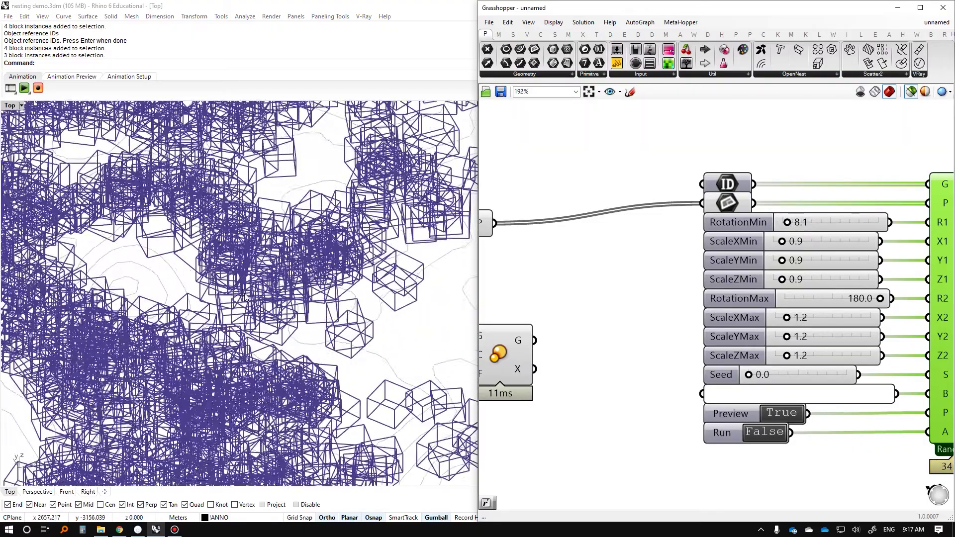
pyautogui.keyDown('ctrl'); pyautogui.keyDown('shift'); pyautogui.moveTo(263, 286); pyautogui.dragTo(269, 319, button='right'); pyautogui.keyUp('shift'); pyautogui.keyUp('ctrl')
pyautogui.scroll(-13, 261, 325)
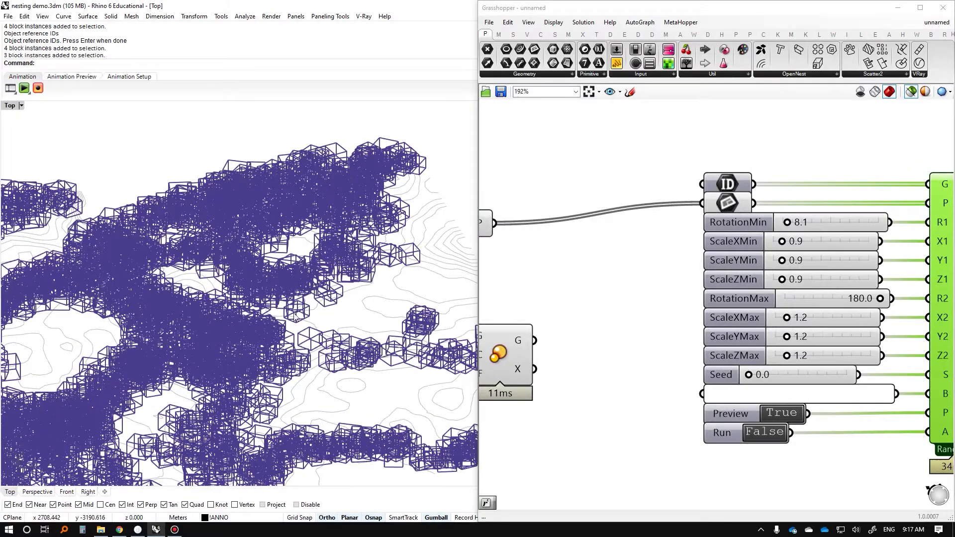
# Inspect the scattered preview boxes up close, along with the four source tree blocks beside the landscape
pyautogui.scroll(12, 263, 325)
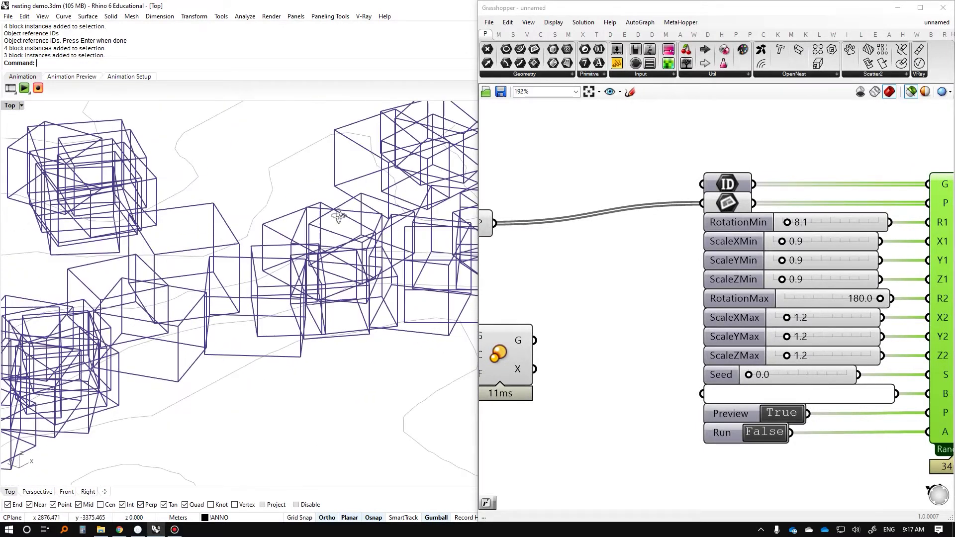
pyautogui.keyDown('ctrl'); pyautogui.keyDown('shift'); pyautogui.moveTo(342, 214); pyautogui.dragTo(233, 271, button='right'); pyautogui.keyUp('shift'); pyautogui.keyUp('ctrl')
pyautogui.scroll(-12, 233, 274)
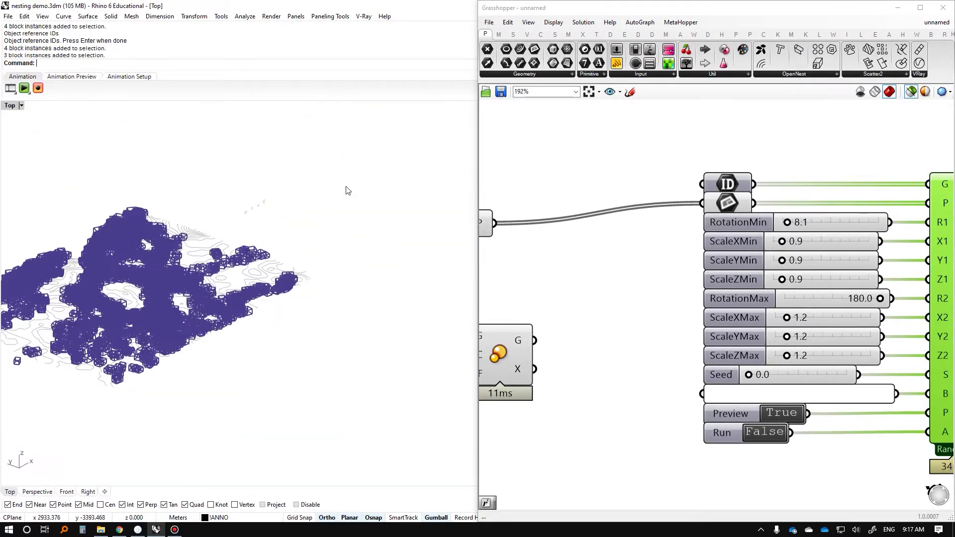
pyautogui.scroll(5, 226, 214)
pyautogui.scroll(8, 187, 291)
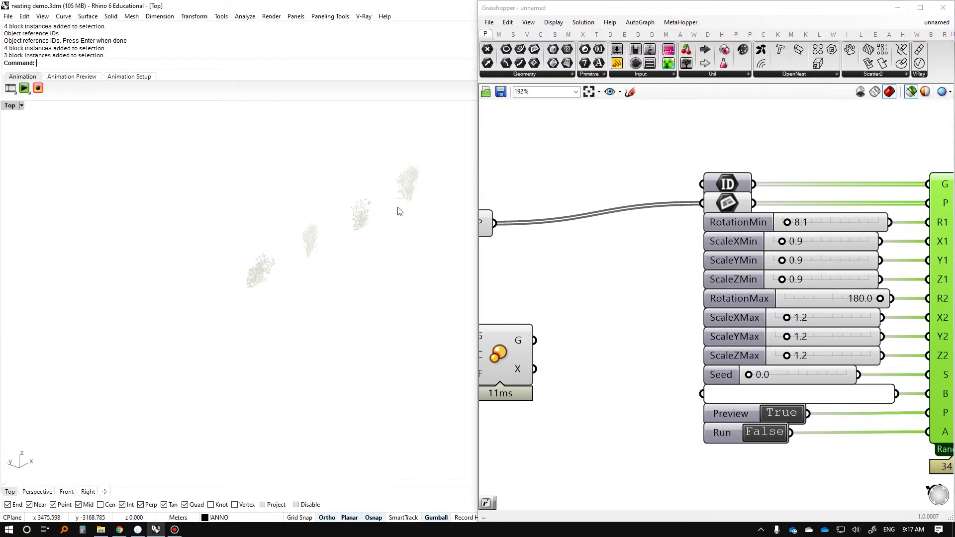
pyautogui.moveTo(406, 175); pyautogui.dragTo(249, 321)
pyautogui.click(309, 341)
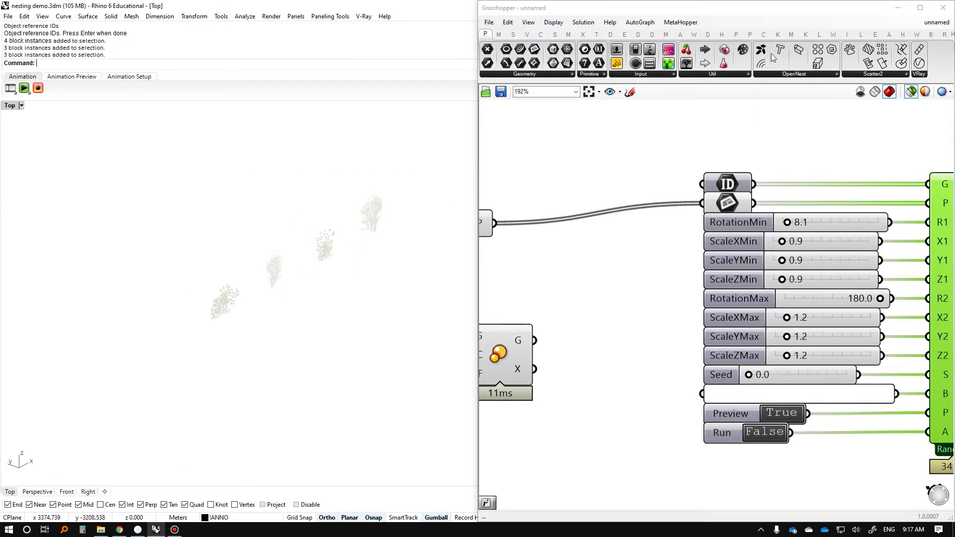
# Minimize Grasshopper, expand the FUJIMOTO TREES layer in Rhino, and hide its 01_TREE_ELEVATION1 sublayer
pyautogui.click(898, 8)
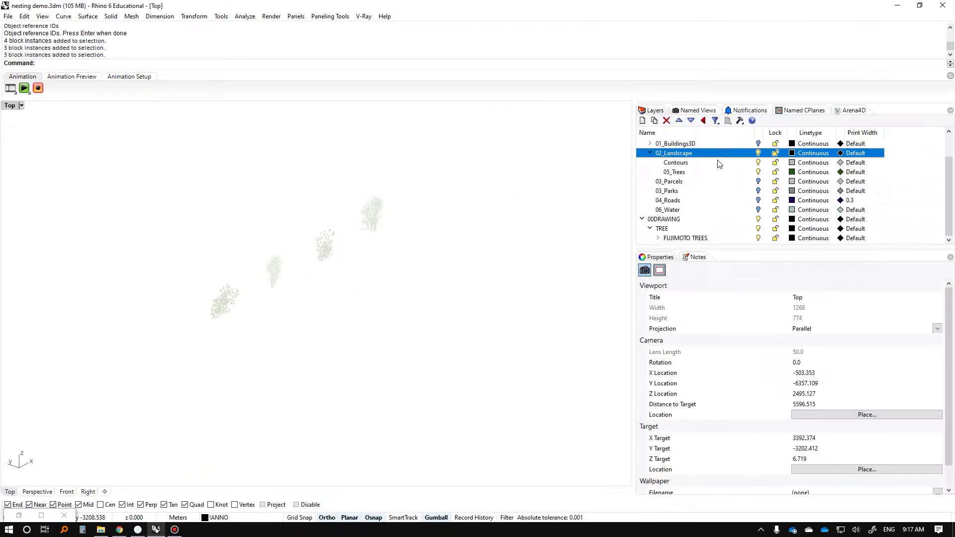
pyautogui.click(658, 239)
pyautogui.scroll(1, 707, 195)
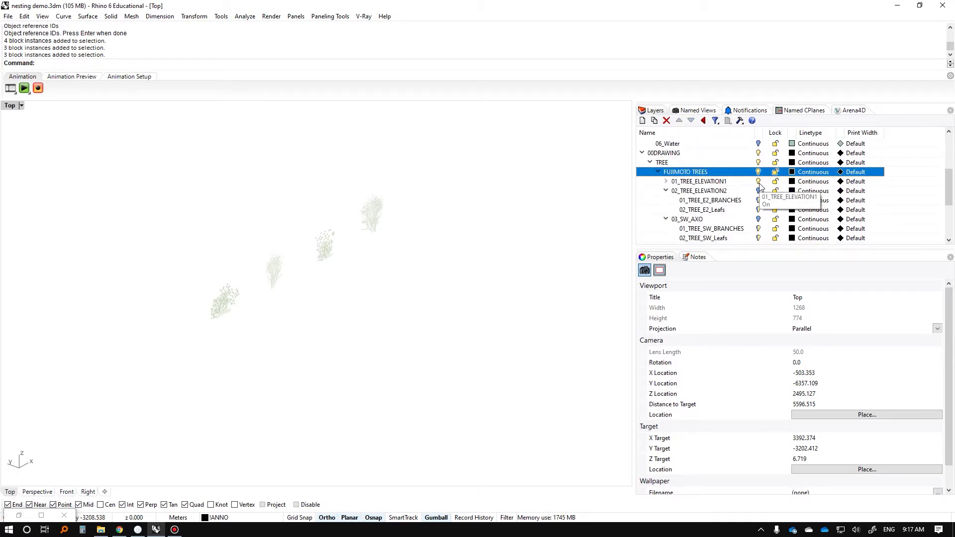
pyautogui.scroll(3, 412, 207)
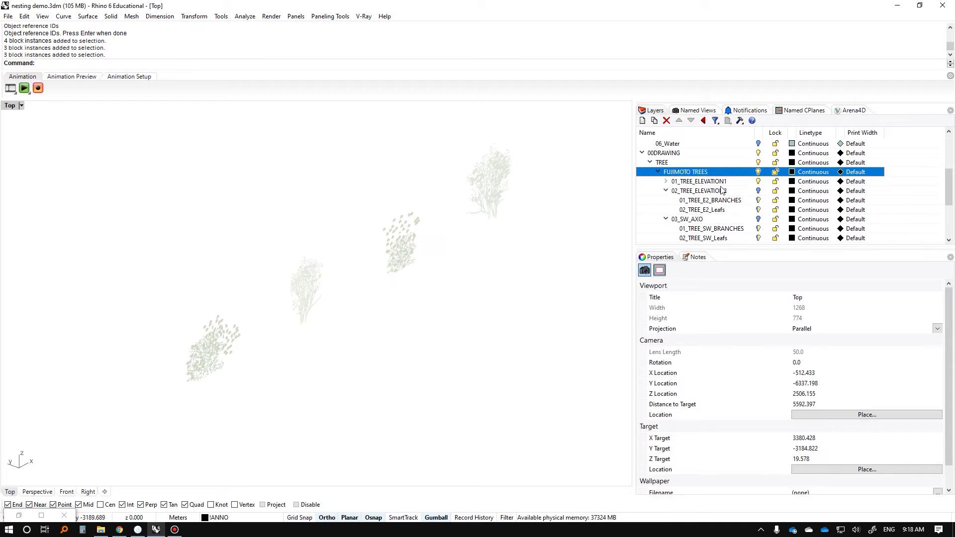
pyautogui.keyDown('ctrl'); pyautogui.keyDown('shift'); pyautogui.moveTo(459, 237); pyautogui.dragTo(535, 258, button='right'); pyautogui.keyUp('shift'); pyautogui.keyUp('ctrl')
pyautogui.click(762, 182)
pyautogui.click(759, 182)
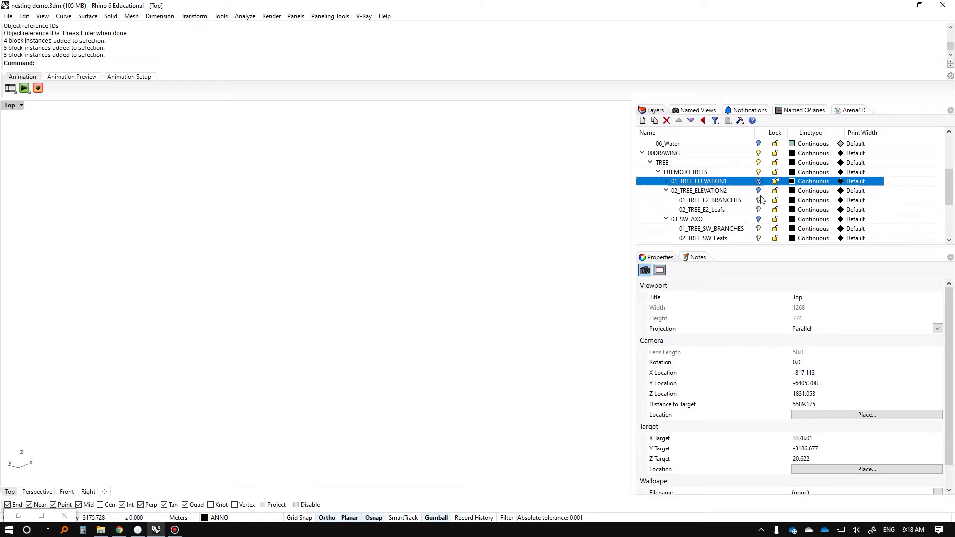
# Turn on the 02_TREE_ELEVATION2 layer and view its tree geometry from another angle
pyautogui.click(759, 194)
pyautogui.click(758, 191)
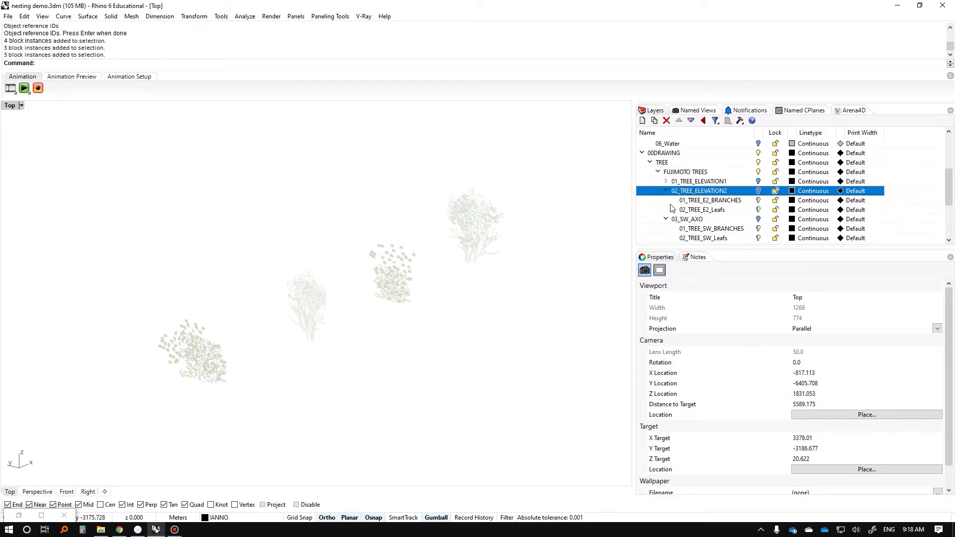
pyautogui.keyDown('ctrl'); pyautogui.keyDown('shift'); pyautogui.moveTo(331, 294); pyautogui.dragTo(304, 347, button='right'); pyautogui.keyUp('shift'); pyautogui.keyUp('ctrl')
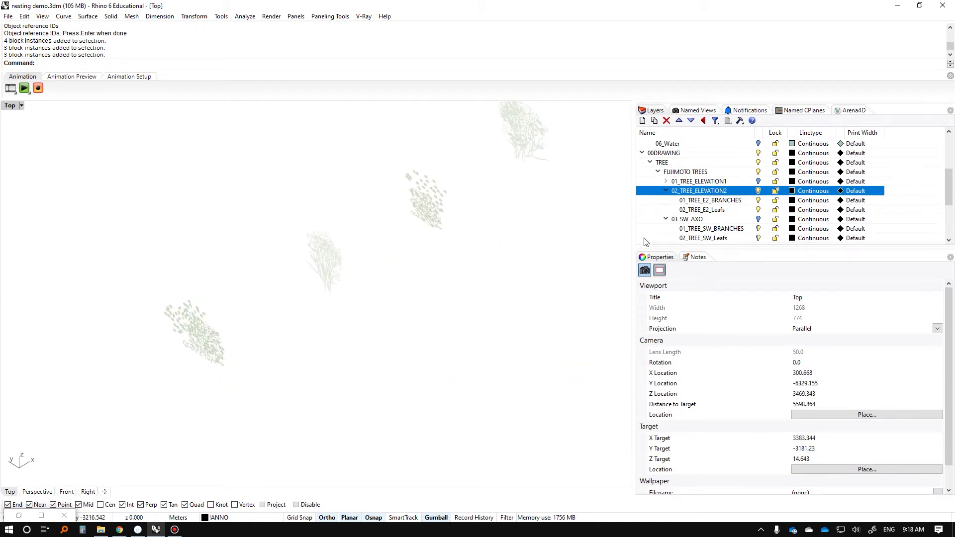
# Hide the 02_TREE_ELEVATION2 layer and show 03_SW_AXO in its place
pyautogui.click(758, 191)
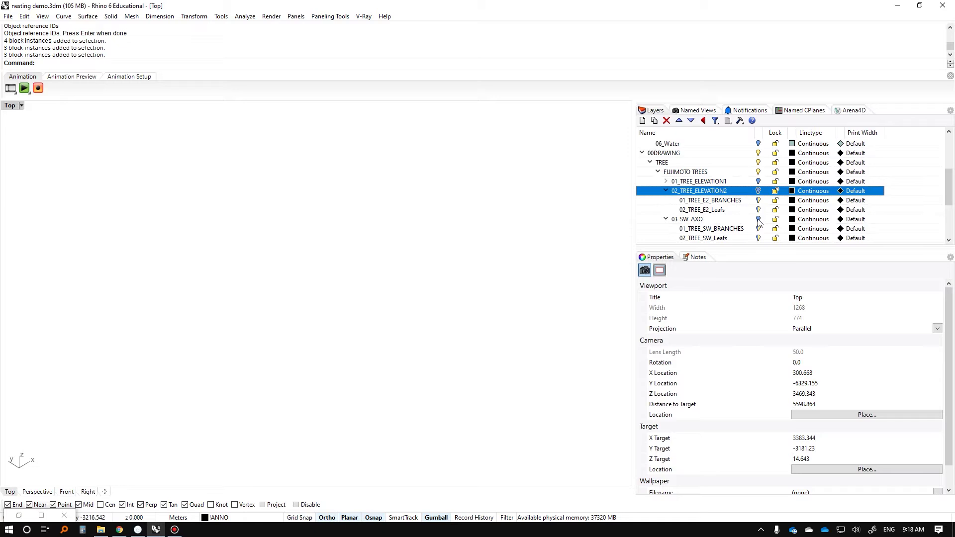
pyautogui.click(759, 220)
pyautogui.click(758, 220)
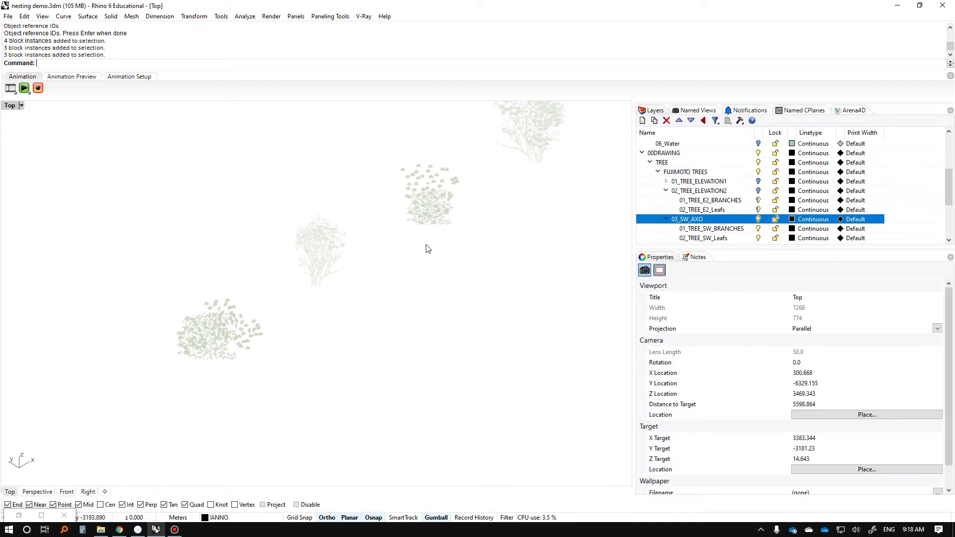
# Set the viewport to a southwest isometric view and focus on the four tree blocks
pyautogui.write('isometric')
pyautogui.press('Return')
pyautogui.write('sw')
pyautogui.press('Return')
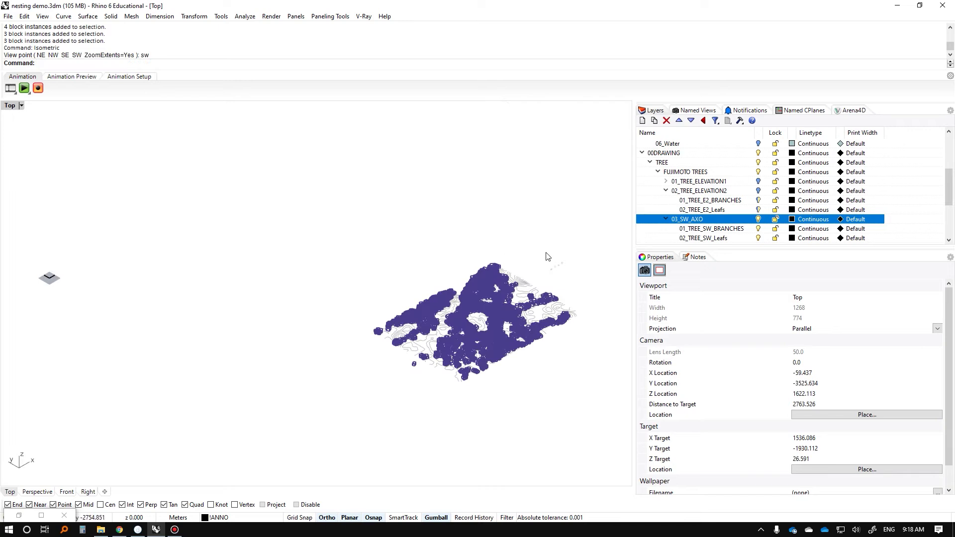
pyautogui.scroll(10, 438, 258)
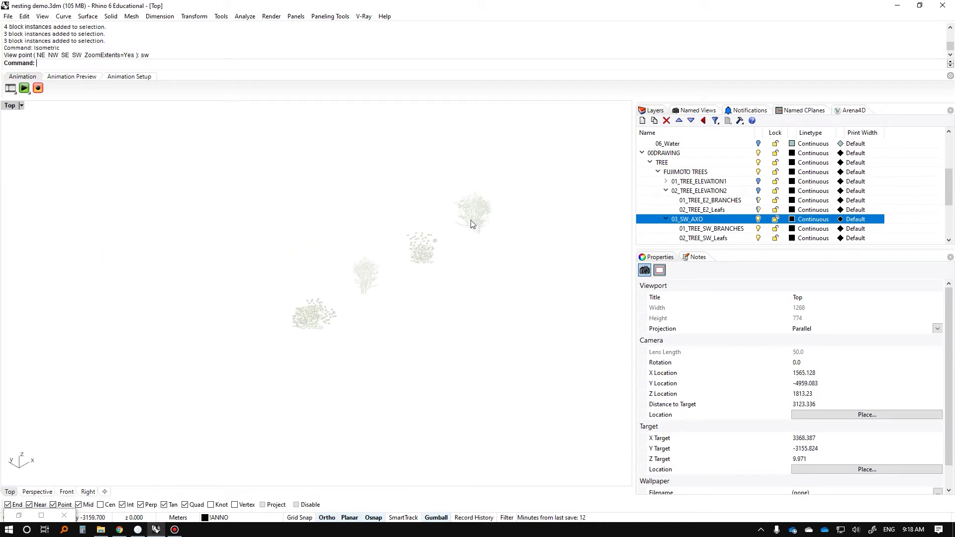
pyautogui.scroll(3, 471, 224)
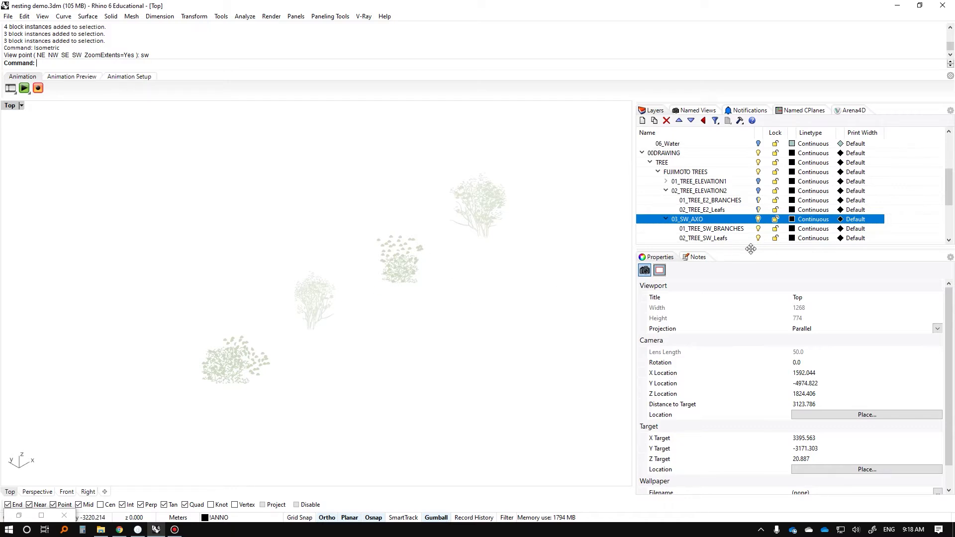
# Turn on the 02_TREE_ELEVATION2 and 01_TREE_ELEVATION1 layers alongside 03_SW_AXO, and inspect the trees up close
pyautogui.click(759, 191)
pyautogui.click(759, 182)
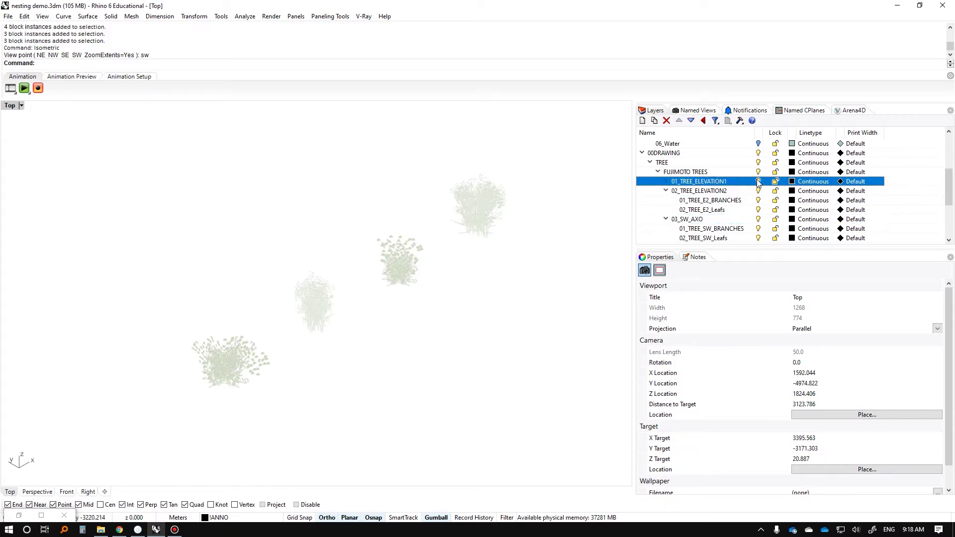
pyautogui.scroll(4, 438, 318)
pyautogui.keyDown('ctrl'); pyautogui.keyDown('shift'); pyautogui.moveTo(394, 324); pyautogui.dragTo(349, 309, button='right'); pyautogui.keyUp('shift'); pyautogui.keyUp('ctrl')
pyautogui.scroll(-2, 761, 194)
# Turn on the 04_SE_AXO, 05_NE_AXO and 06_NW_AXO layers and compare the combined trees from above and at an angle
pyautogui.click(761, 191)
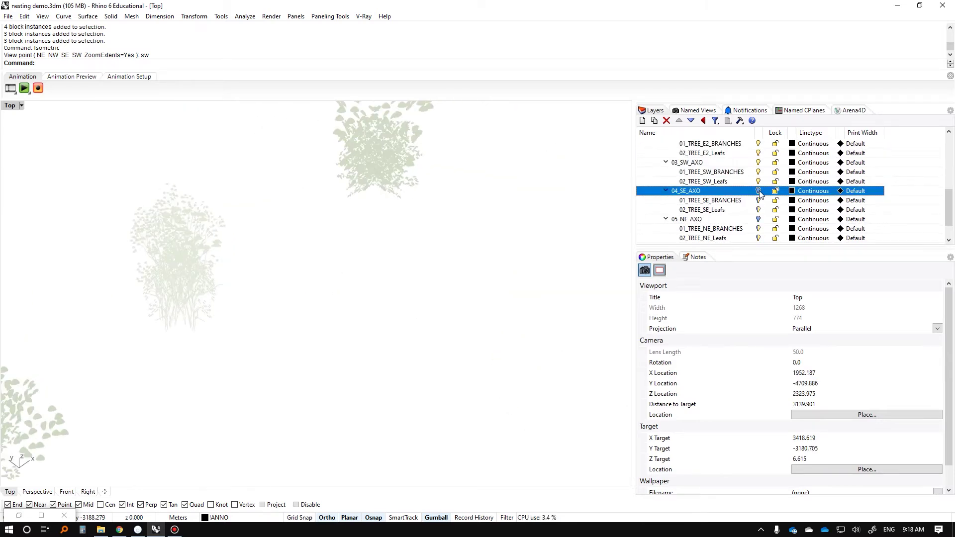
pyautogui.click(759, 220)
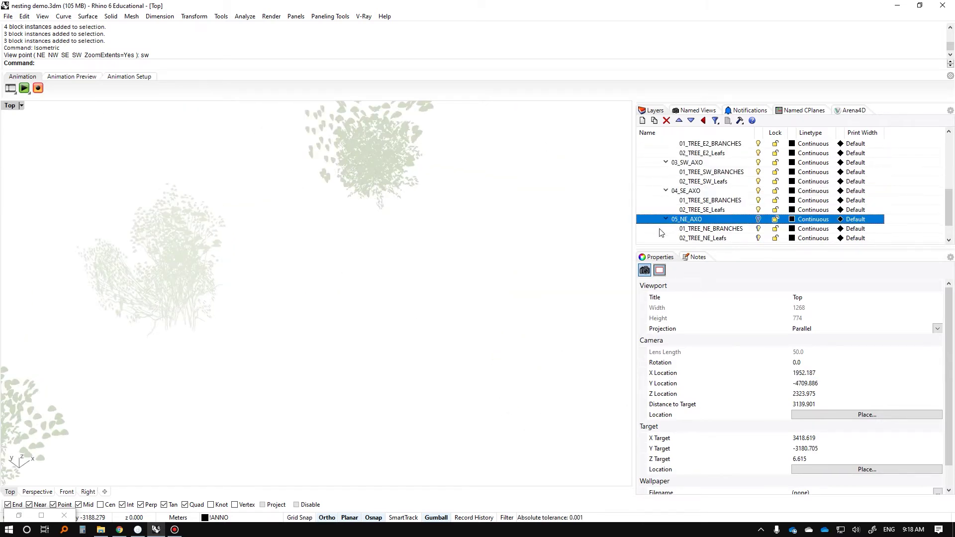
pyautogui.keyDown('ctrl'); pyautogui.keyDown('shift'); pyautogui.moveTo(407, 284); pyautogui.dragTo(254, 358, button='right'); pyautogui.keyUp('shift'); pyautogui.keyUp('ctrl')
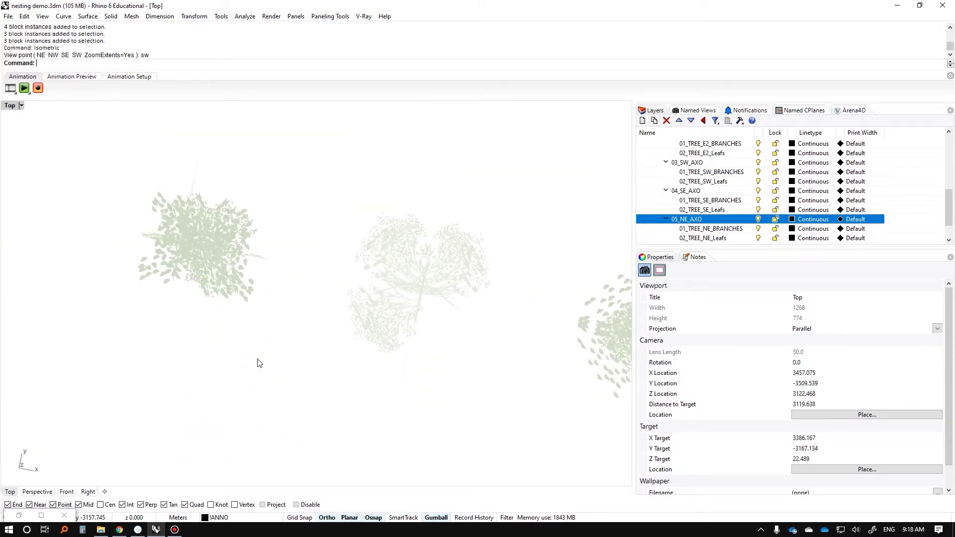
pyautogui.scroll(-1, 804, 222)
pyautogui.click(759, 220)
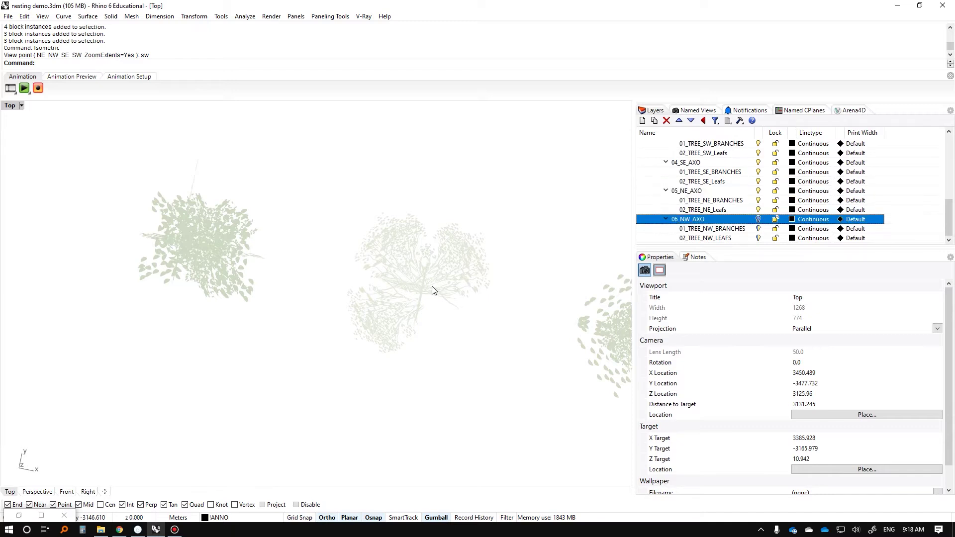
pyautogui.keyDown('ctrl'); pyautogui.keyDown('shift'); pyautogui.moveTo(404, 323); pyautogui.dragTo(579, 216, button='right'); pyautogui.keyUp('shift'); pyautogui.keyUp('ctrl')
pyautogui.moveTo(519, 245); pyautogui.dragTo(319, 249, button='right')
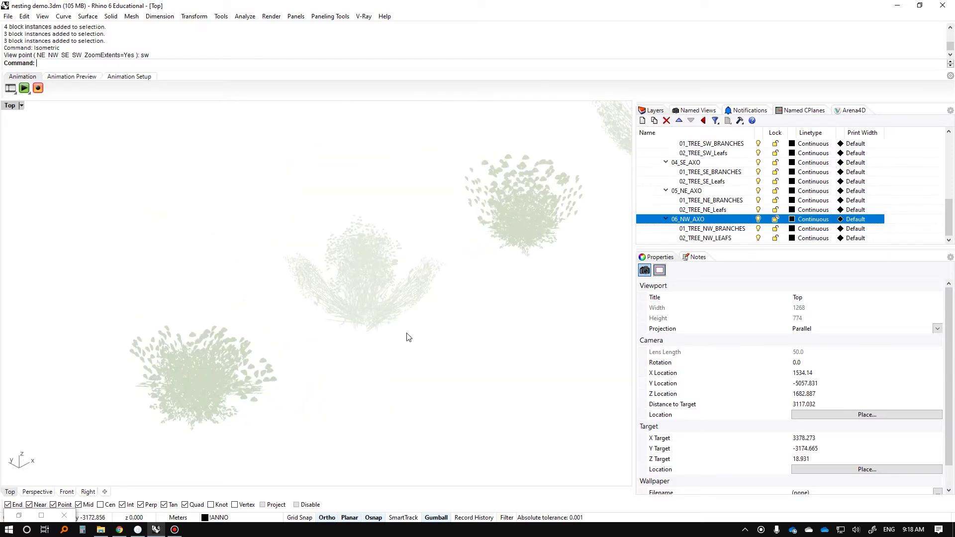
# Hide the 06_NW_AXO, 05_NE_AXO, 04_SE_AXO, 03_SW_AXO and 02_TREE_ELEVATION2 layers, keeping only 01_TREE_ELEVATION1 on
pyautogui.click(759, 219)
pyautogui.click(758, 191)
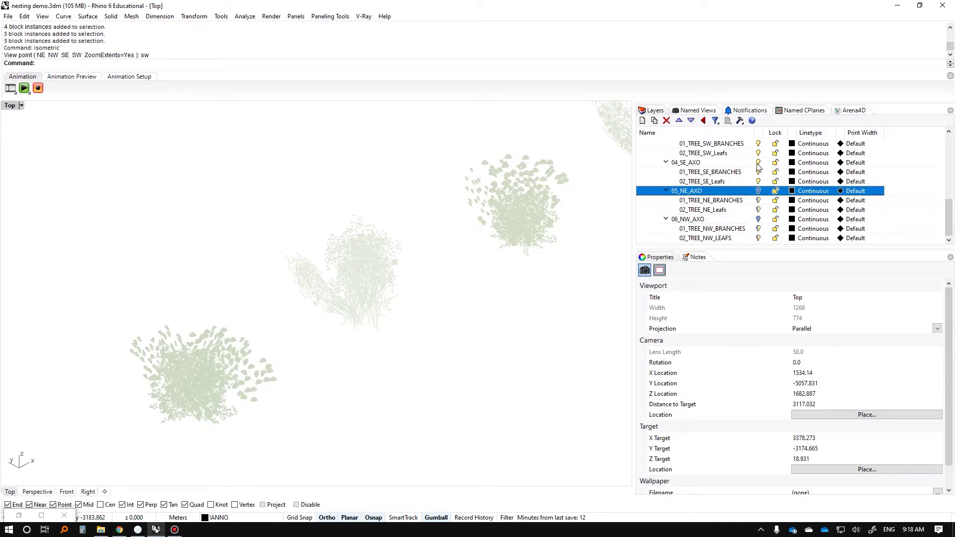
pyautogui.click(759, 162)
pyautogui.scroll(2, 759, 179)
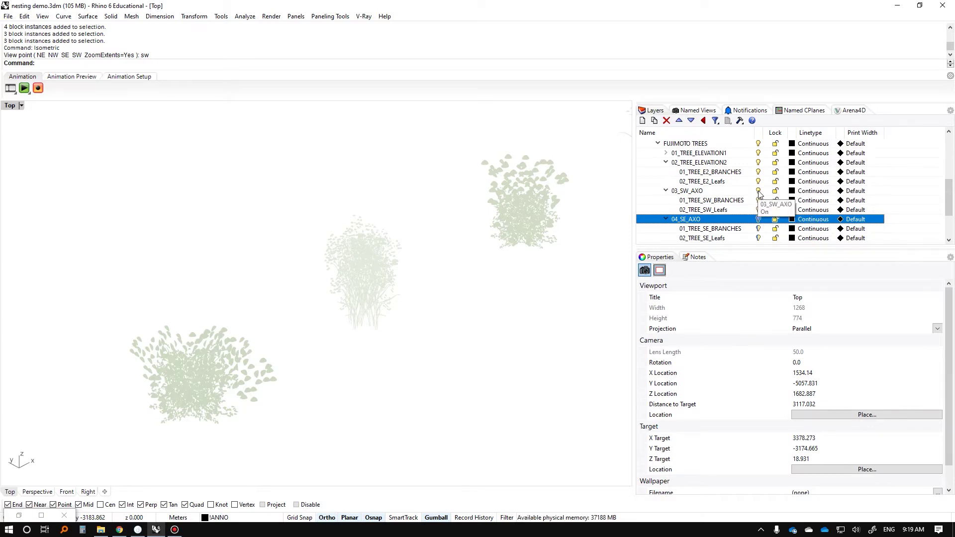
pyautogui.click(759, 193)
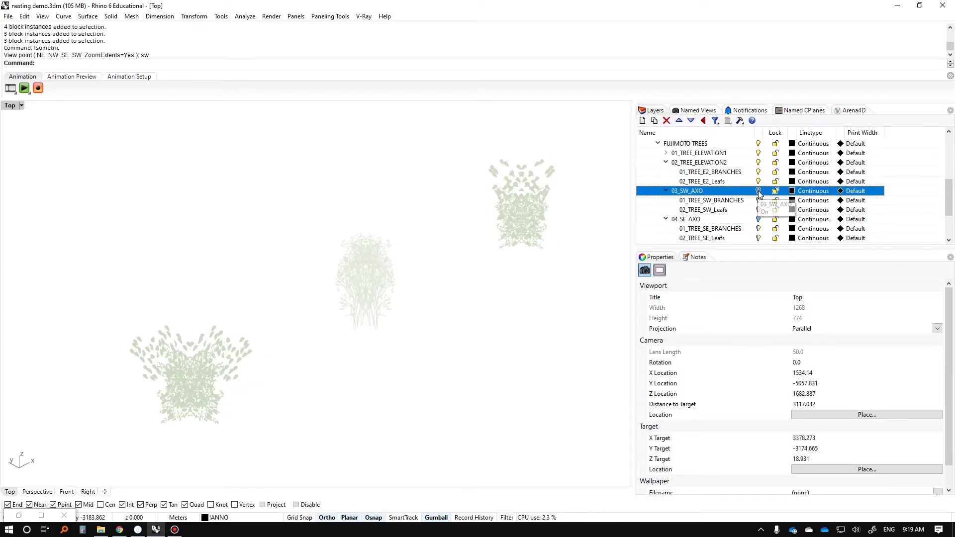
pyautogui.click(757, 164)
# Examine the tree blocks from the front and the orientation of the scattered preview boxes across the terrain
pyautogui.moveTo(533, 280); pyautogui.dragTo(467, 267, button='right')
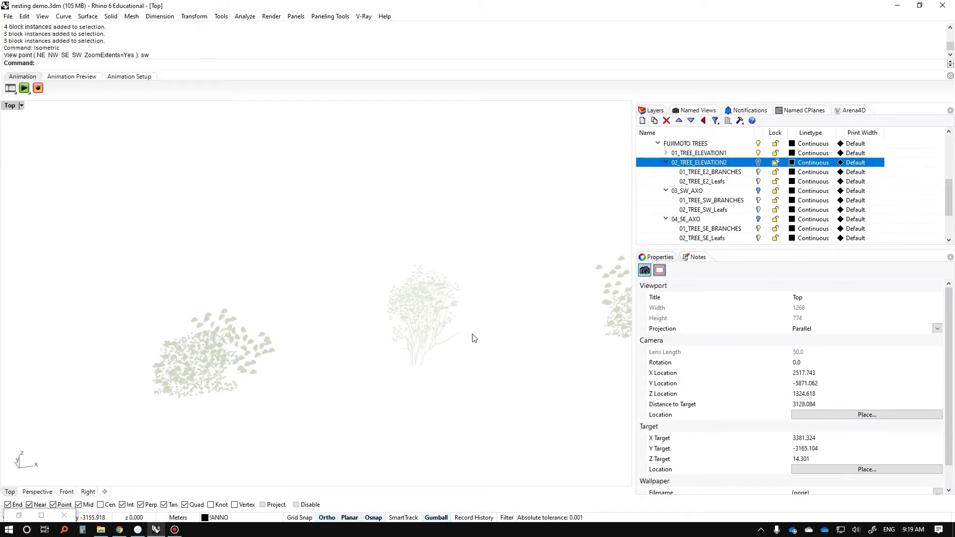
pyautogui.scroll(-10, 436, 315)
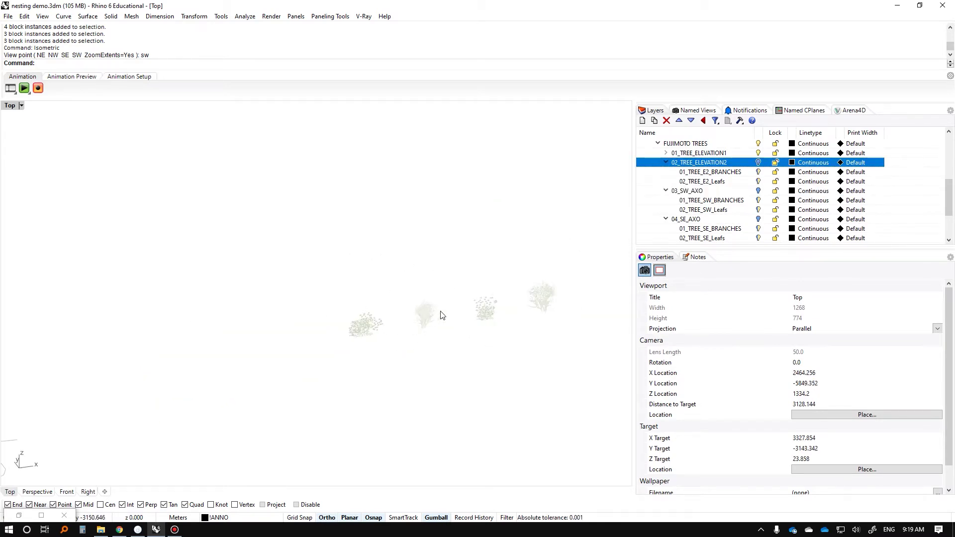
pyautogui.scroll(12, 443, 315)
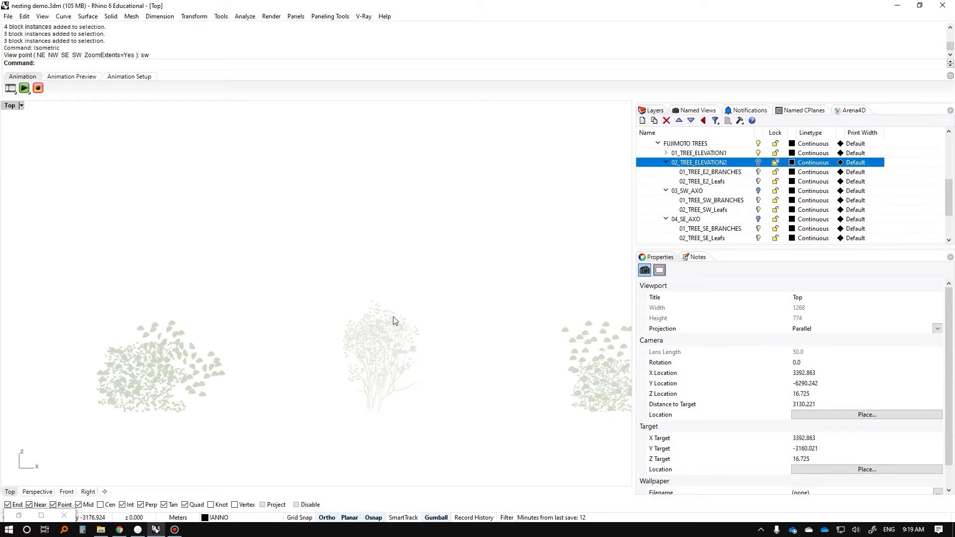
pyautogui.scroll(-10, 398, 321)
pyautogui.keyDown('ctrl'); pyautogui.keyDown('shift'); pyautogui.moveTo(393, 320); pyautogui.dragTo(425, 330, button='right'); pyautogui.keyUp('shift'); pyautogui.keyUp('ctrl')
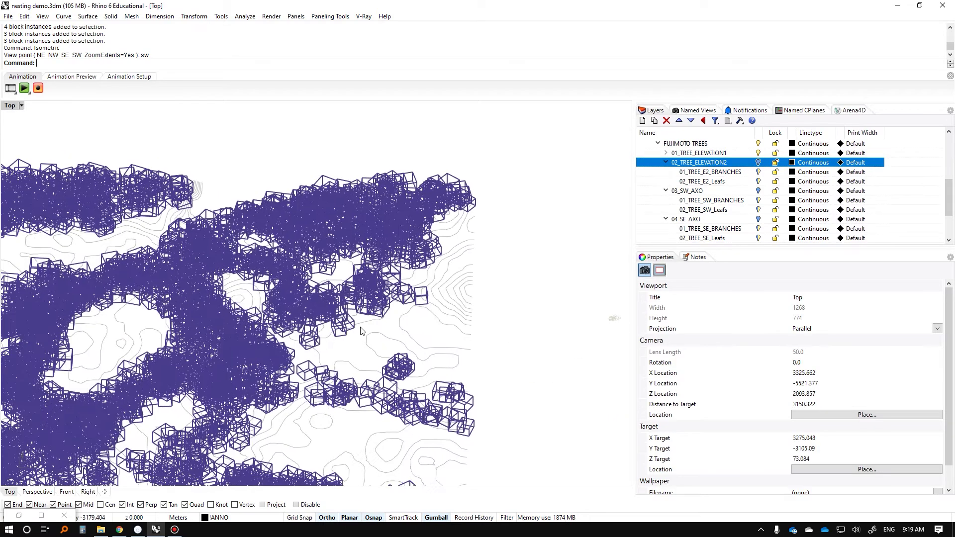
pyautogui.scroll(-5, 426, 329)
pyautogui.scroll(10, 395, 297)
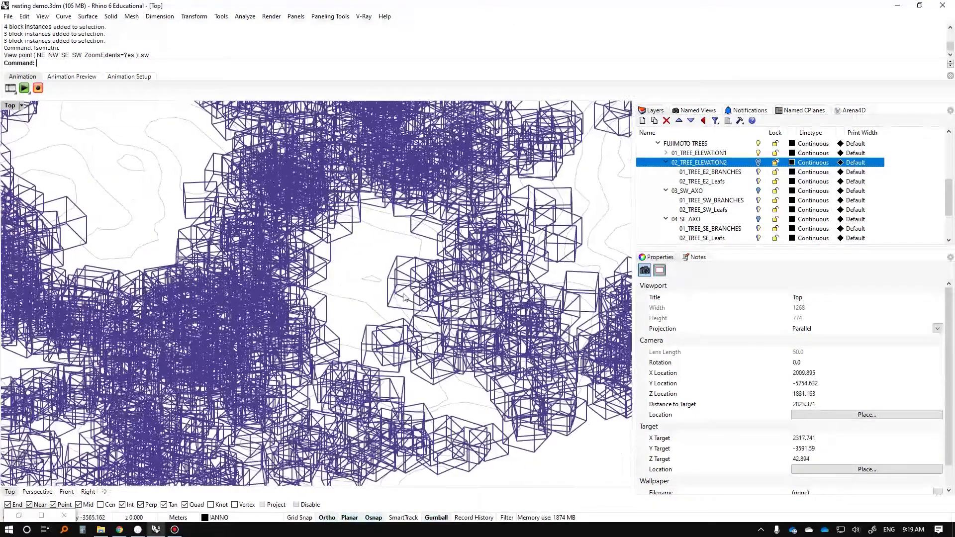
pyautogui.scroll(-4, 395, 299)
# Restore the Grasshopper window beside Rhino and set both RotationMin and RotationMax to 0.0
pyautogui.click(41, 515)
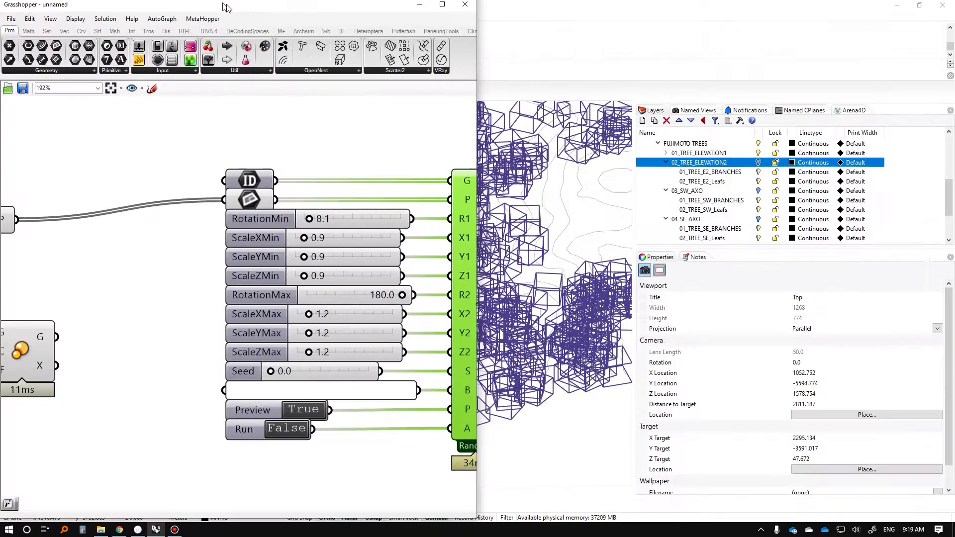
pyautogui.doubleClick(217, 5)
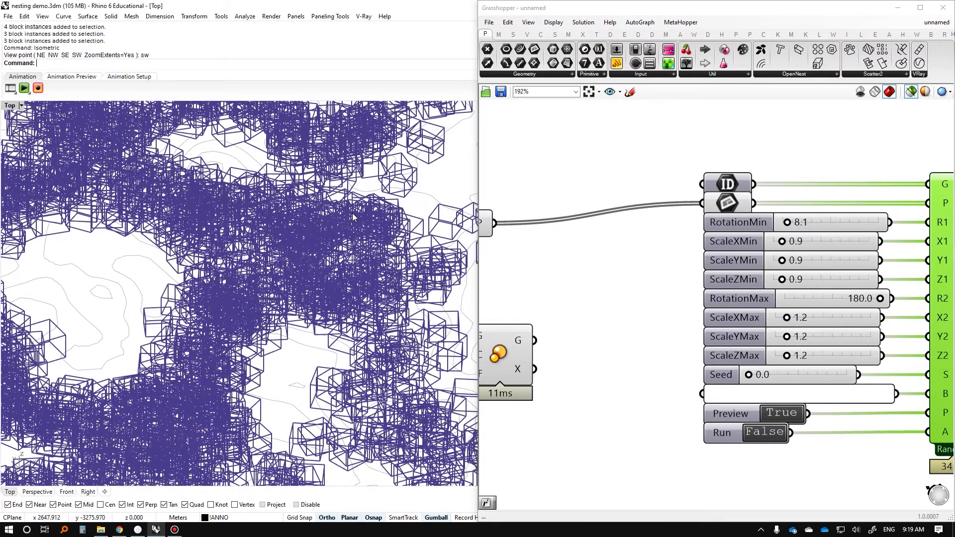
pyautogui.moveTo(792, 222); pyautogui.dragTo(754, 226, button='right')
pyautogui.moveTo(744, 226); pyautogui.dragTo(702, 227)
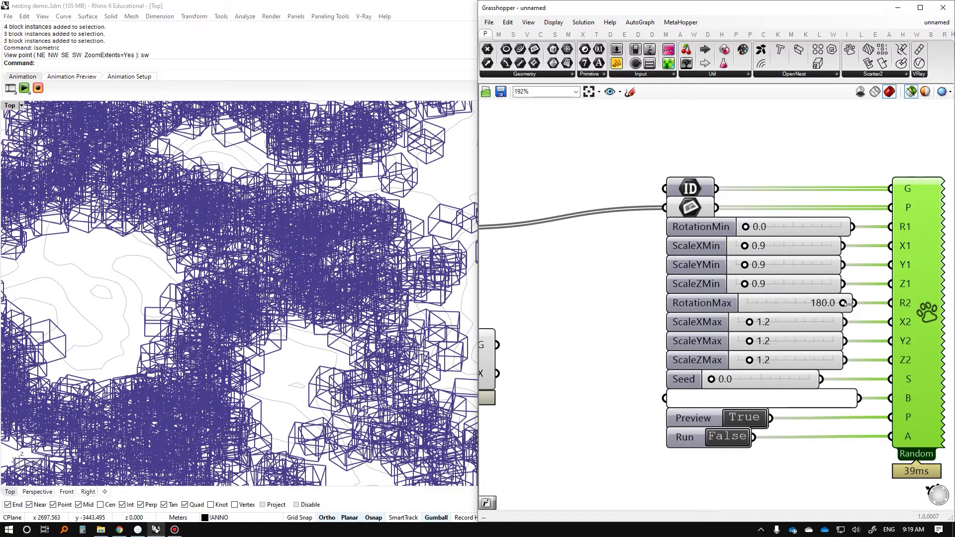
pyautogui.moveTo(842, 303); pyautogui.dragTo(663, 311)
# Examine the alignment and density of the scattered tree boxes from above
pyautogui.scroll(-6, 304, 214)
pyautogui.moveTo(304, 214); pyautogui.dragTo(533, 351, button='right')
pyautogui.press('Home')
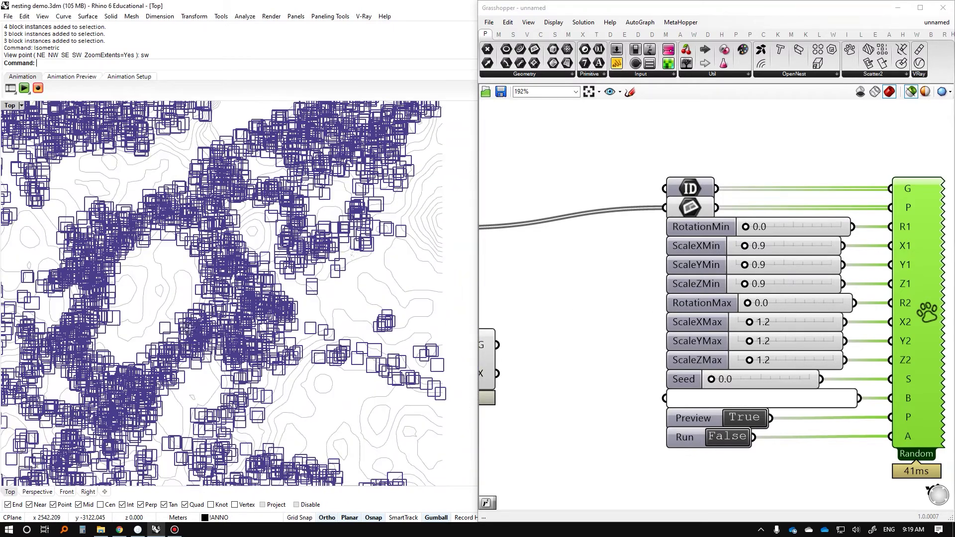
pyautogui.moveTo(170, 247); pyautogui.dragTo(374, 377, button='right')
pyautogui.scroll(6, 233, 261)
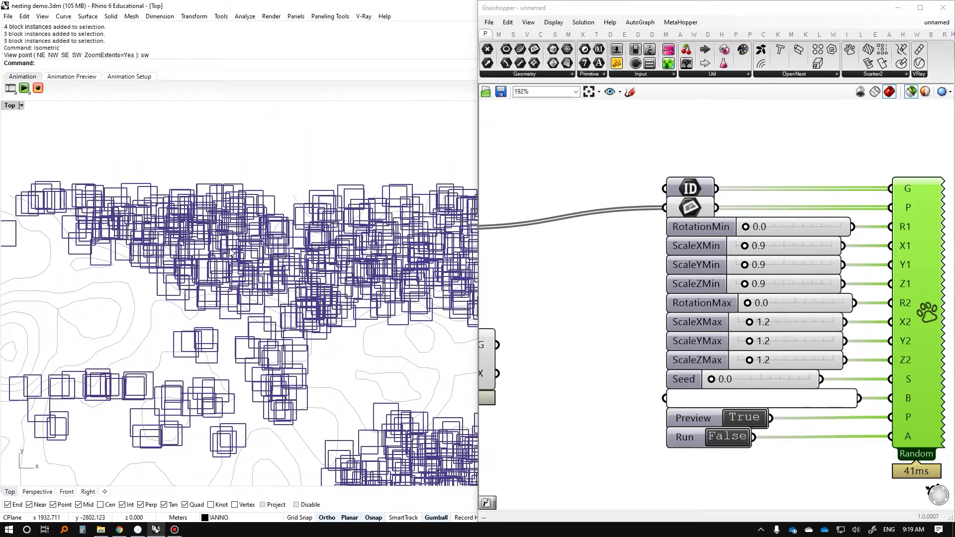
pyautogui.scroll(-10, 227, 263)
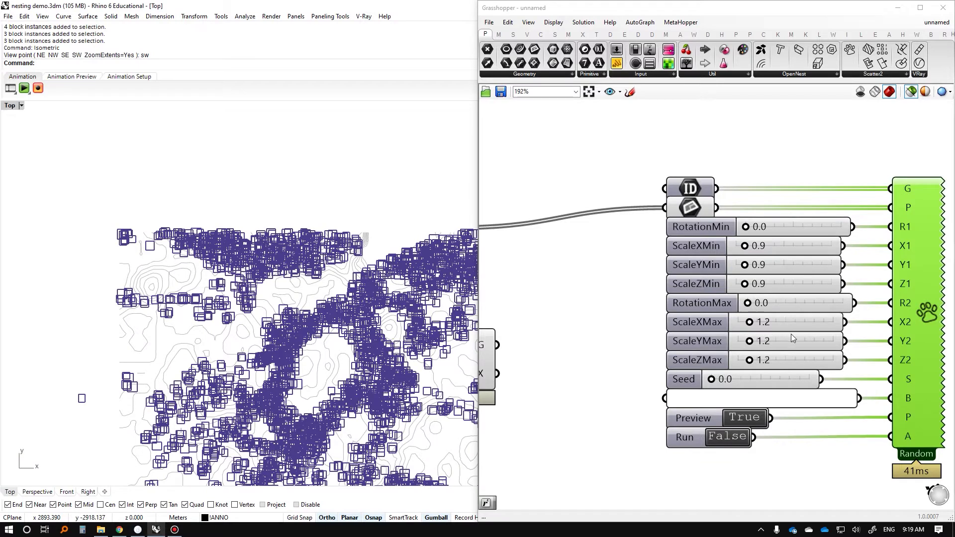
pyautogui.scroll(10, 289, 324)
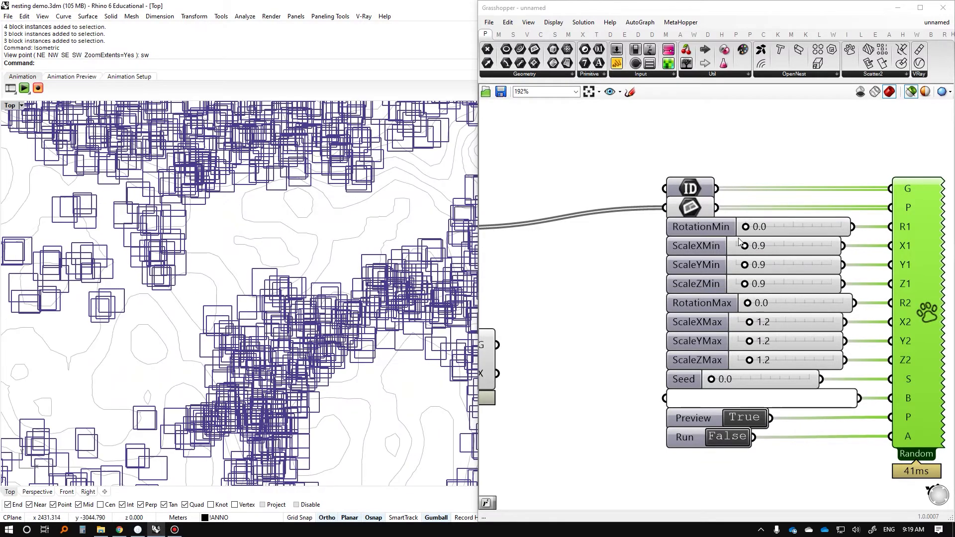
pyautogui.scroll(7, 348, 328)
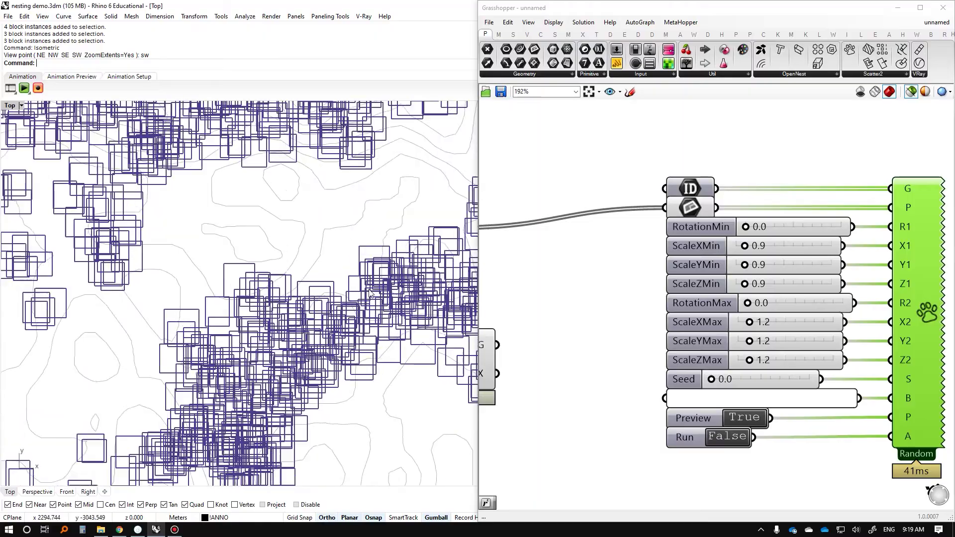
# Inspect the scattered boxes at an angle and compare their size with the four source tree blocks
pyautogui.keyDown('ctrl'); pyautogui.keyDown('shift'); pyautogui.moveTo(294, 354); pyautogui.dragTo(341, 249, button='right'); pyautogui.keyUp('shift'); pyautogui.keyUp('ctrl')
pyautogui.press('Home')
pyautogui.press('Home')
pyautogui.press('Home')
pyautogui.press('Home')
pyautogui.press('Home')
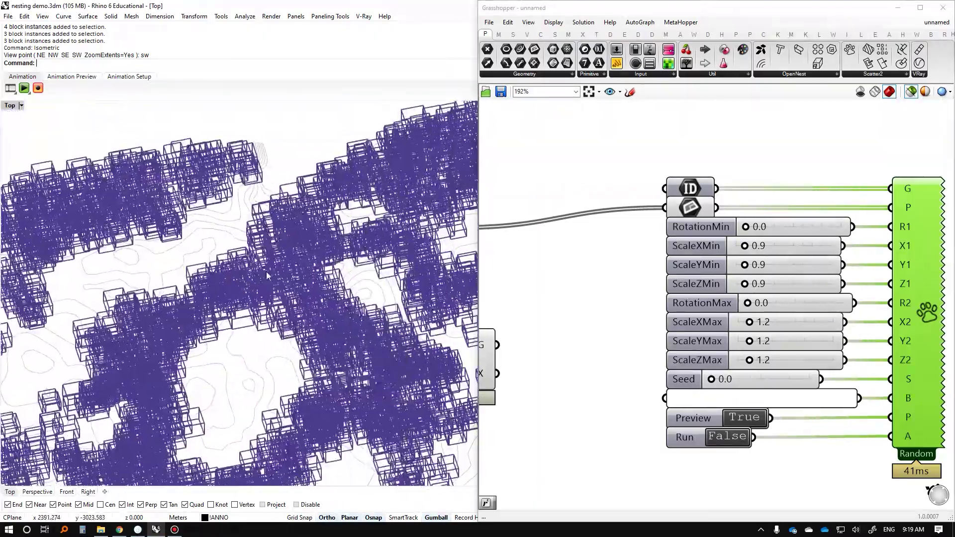
pyautogui.press('Home')
pyautogui.press('Home')
pyautogui.press('Home')
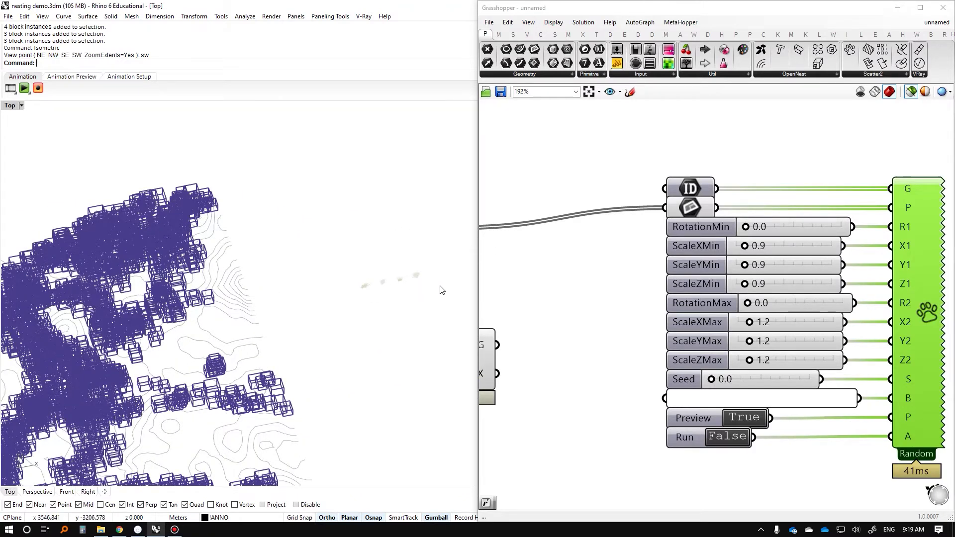
pyautogui.press('Home')
pyautogui.press('Home')
pyautogui.moveTo(411, 273); pyautogui.dragTo(166, 247, button='right')
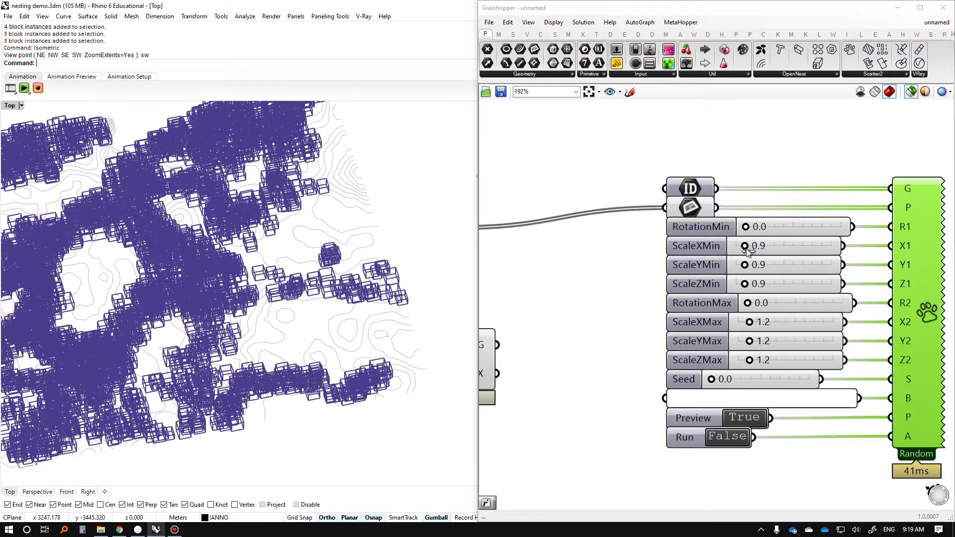
pyautogui.press('Home')
pyautogui.press('Home')
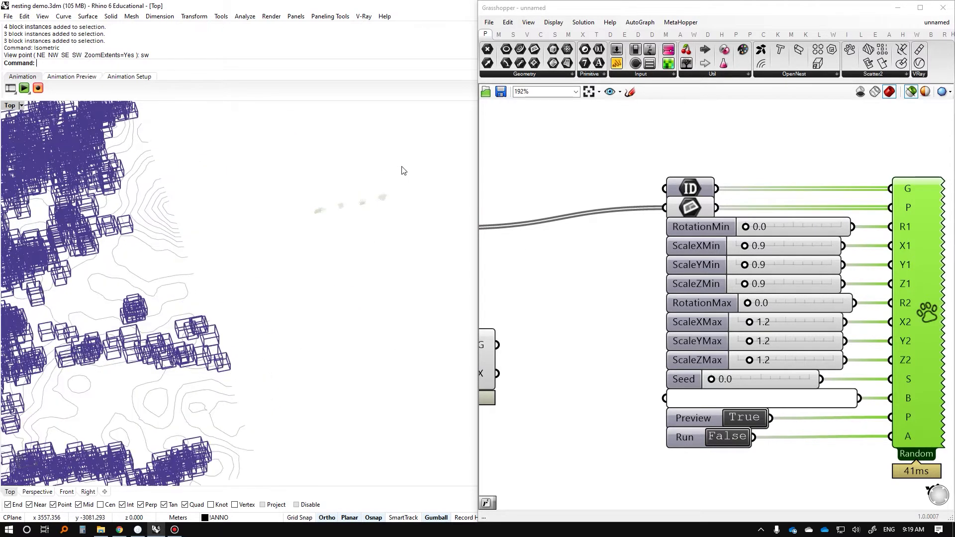
# Scale the four source tree blocks by a factor of 1/2
pyautogui.moveTo(405, 188); pyautogui.dragTo(314, 211)
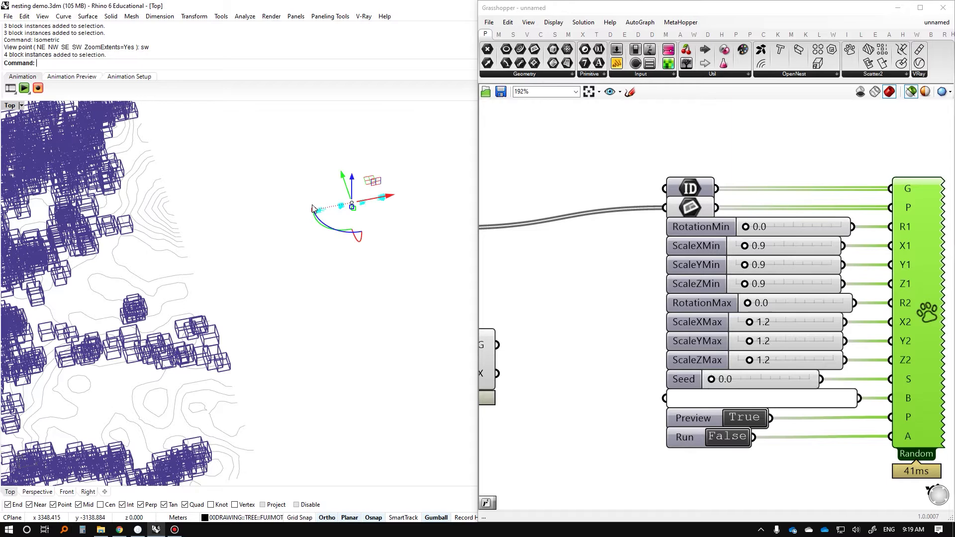
pyautogui.click(312, 211)
pyautogui.write('1/2')
pyautogui.press('Return')
pyautogui.click(340, 308)
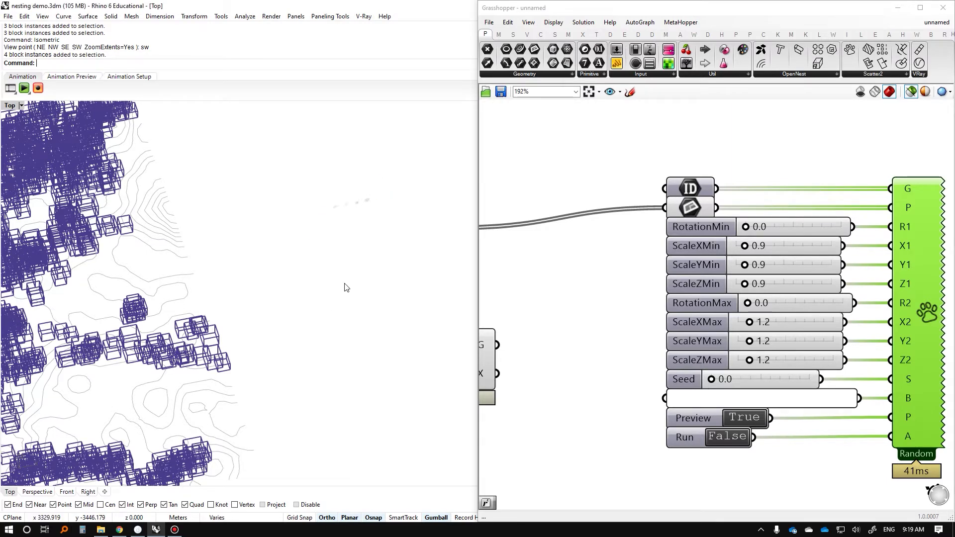
# Reference the four resized tree blocks as the scatter's geometry IDs and preview the Random scatter component
pyautogui.moveTo(411, 188); pyautogui.dragTo(307, 235)
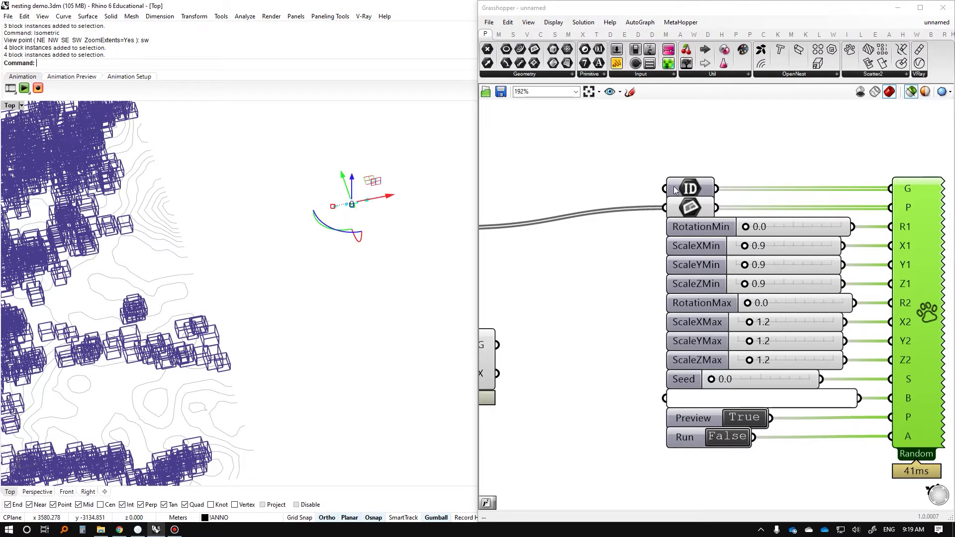
pyautogui.rightClick(703, 183)
pyautogui.click(744, 295)
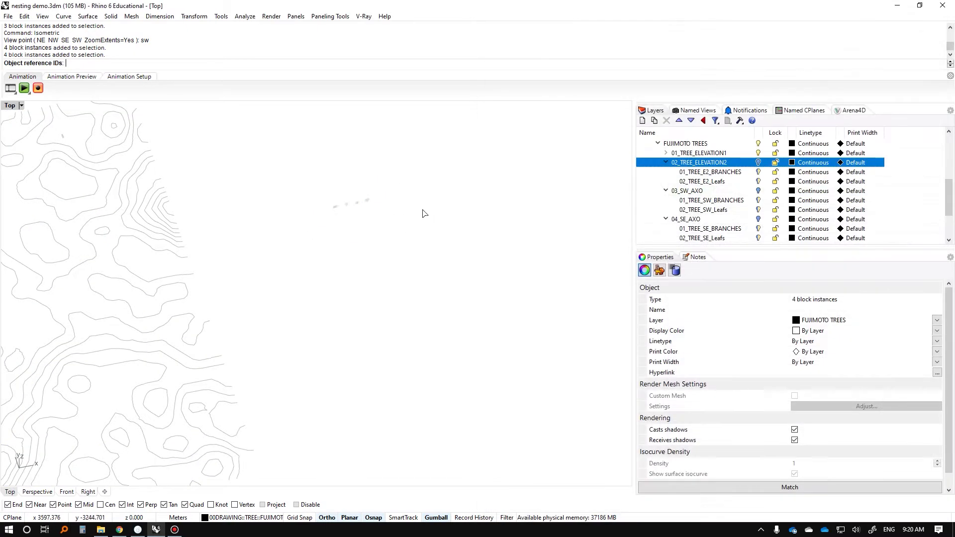
pyautogui.press('Return')
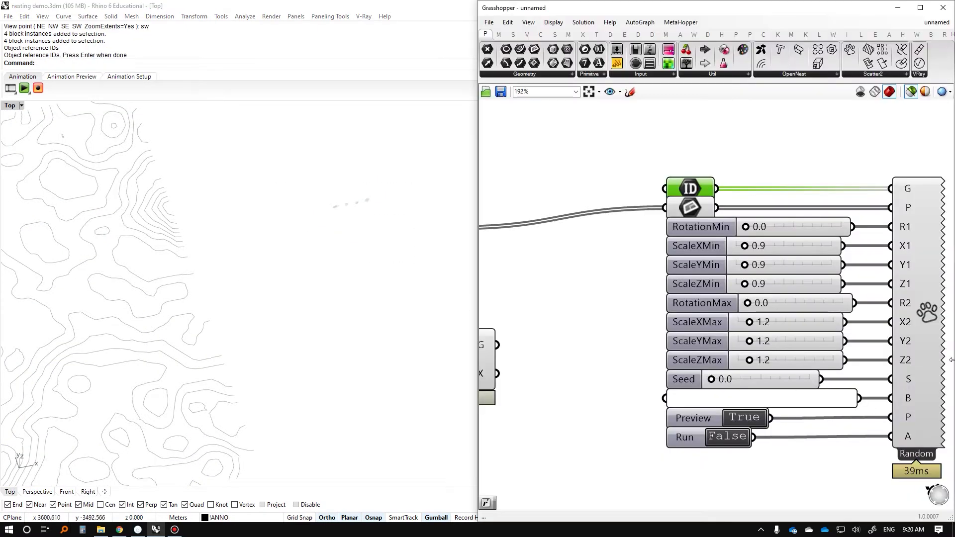
pyautogui.click(914, 331)
# Check the smaller scatter boxes across the terrain, and scale the four source tree blocks down further
pyautogui.moveTo(75, 303); pyautogui.dragTo(245, 288, button='right')
pyautogui.scroll(5, 343, 263)
pyautogui.scroll(-5, 245, 288)
pyautogui.moveTo(457, 243); pyautogui.dragTo(247, 233, button='right')
pyautogui.scroll(2, 247, 233)
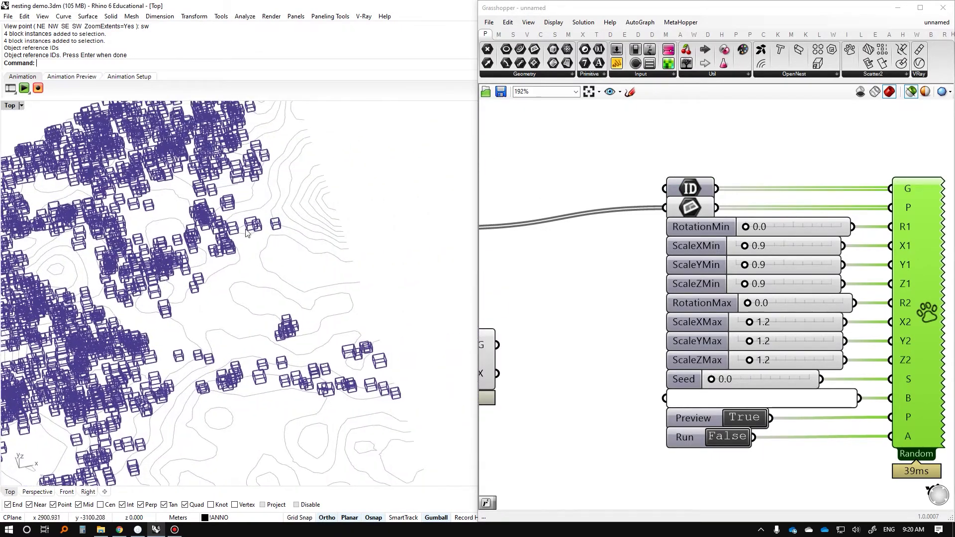
pyautogui.scroll(-2, 248, 233)
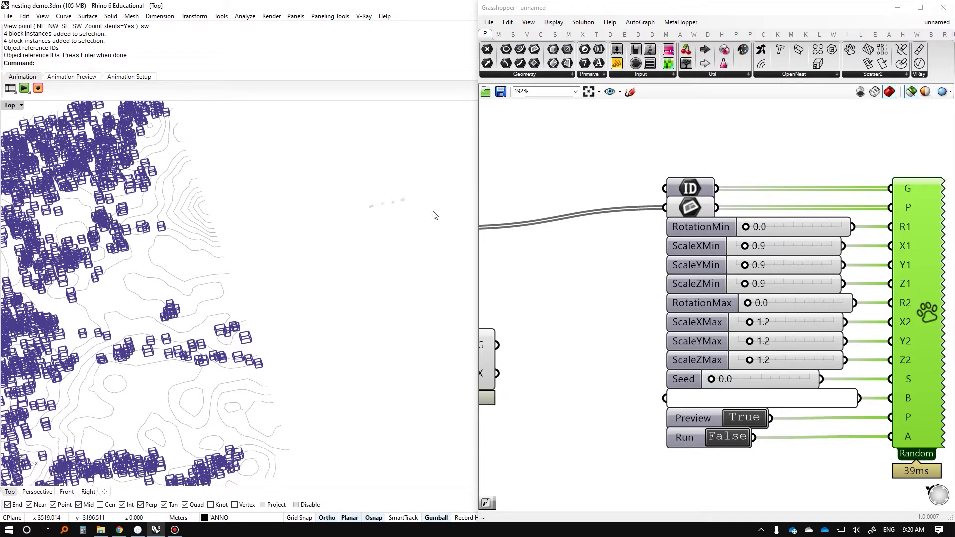
pyautogui.scroll(-2, 348, 213)
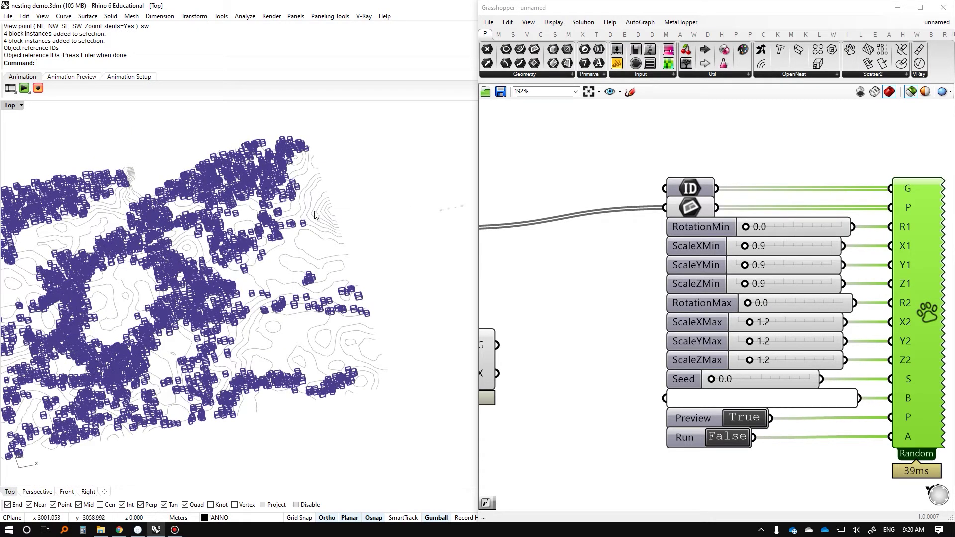
pyautogui.click(464, 198)
pyautogui.click(430, 282)
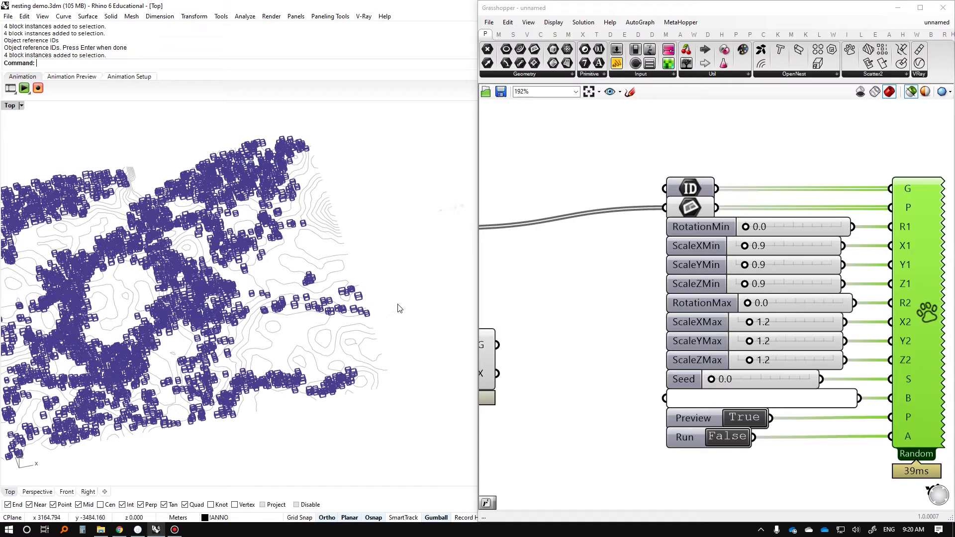
# Minimize the Grasshopper window and collapse the FUJIMOTO TREES, Site and 00DRAWING layer groups
pyautogui.scroll(6, 306, 245)
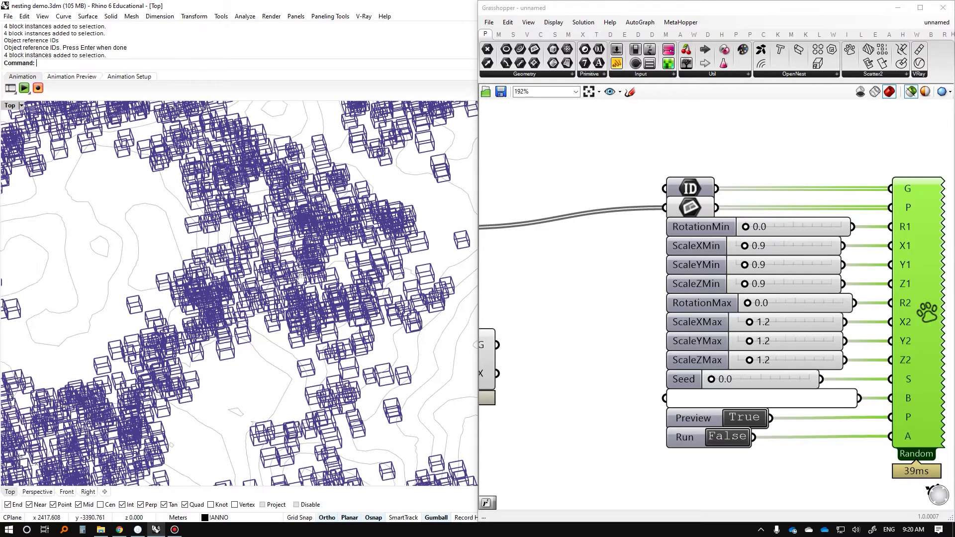
pyautogui.scroll(-4, 306, 245)
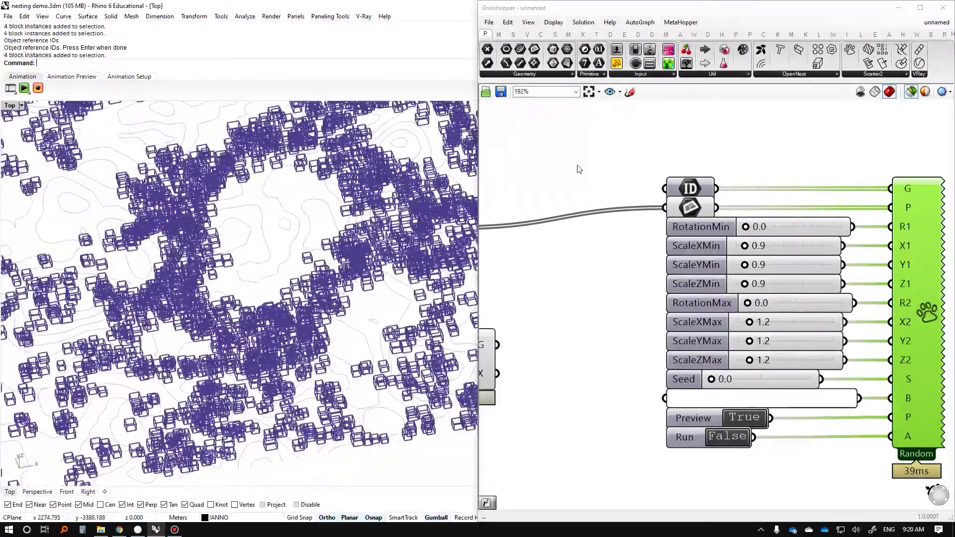
pyautogui.click(897, 10)
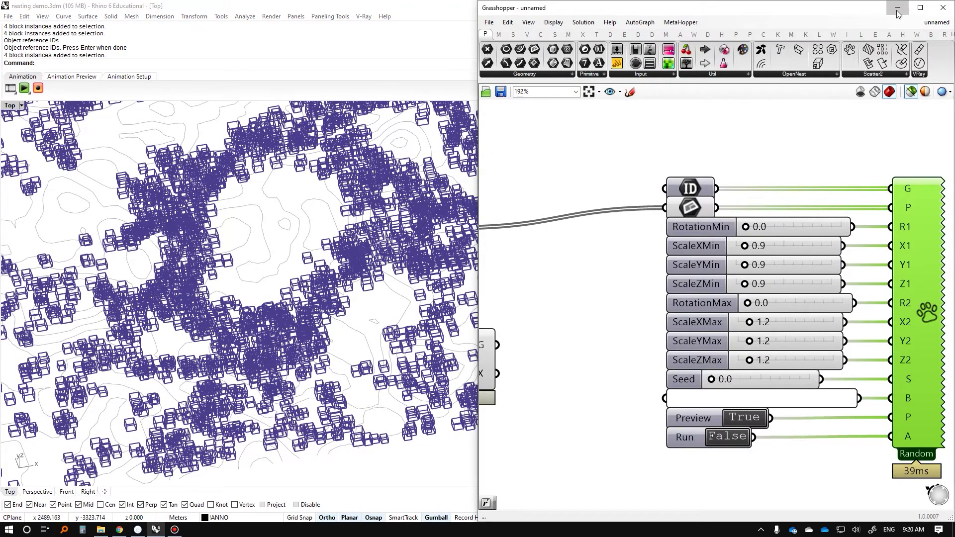
pyautogui.scroll(2, 666, 222)
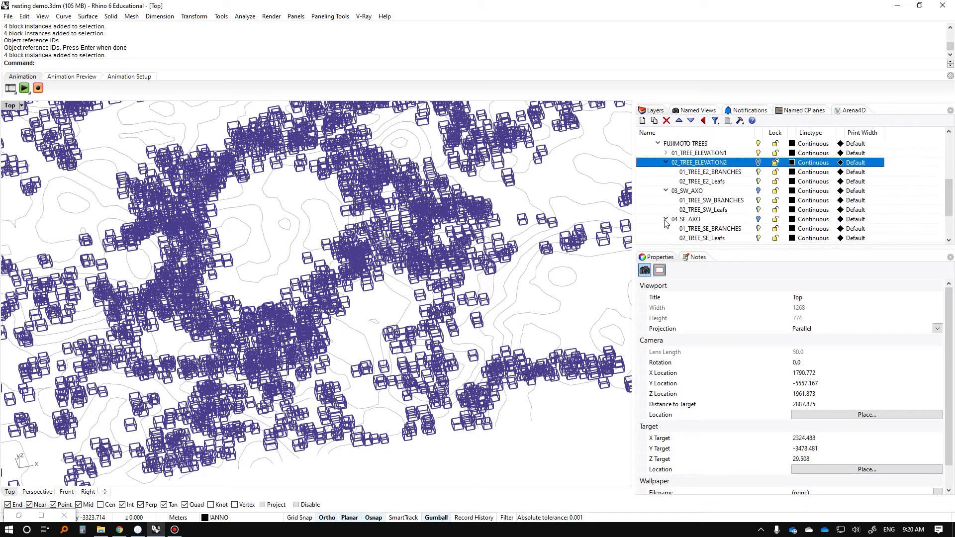
pyautogui.click(658, 144)
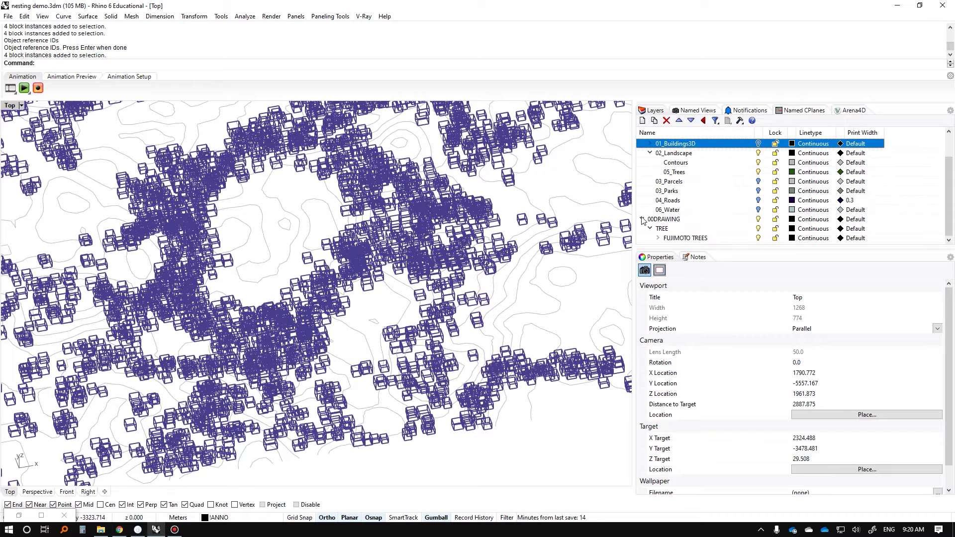
pyautogui.click(642, 220)
pyautogui.click(642, 143)
pyautogui.click(642, 163)
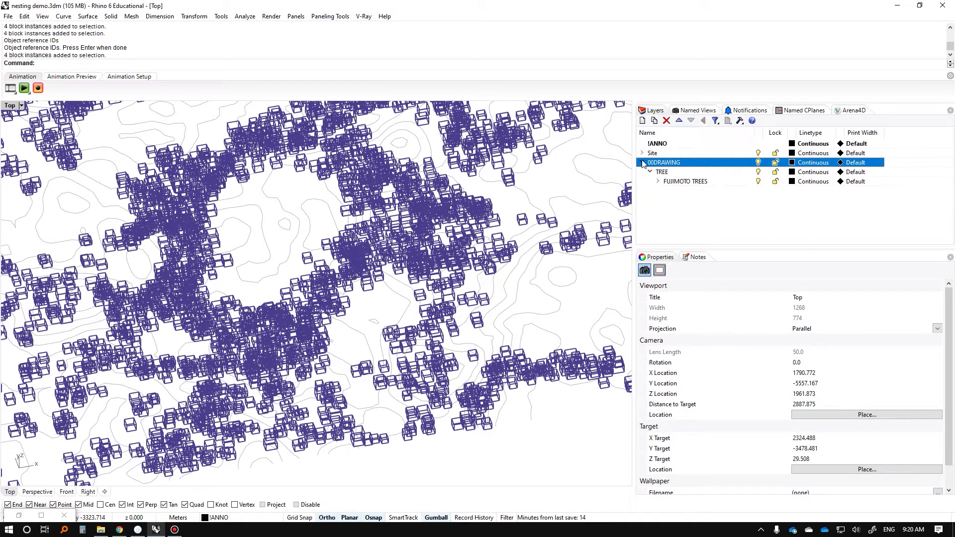
pyautogui.click(642, 163)
pyautogui.click(661, 163)
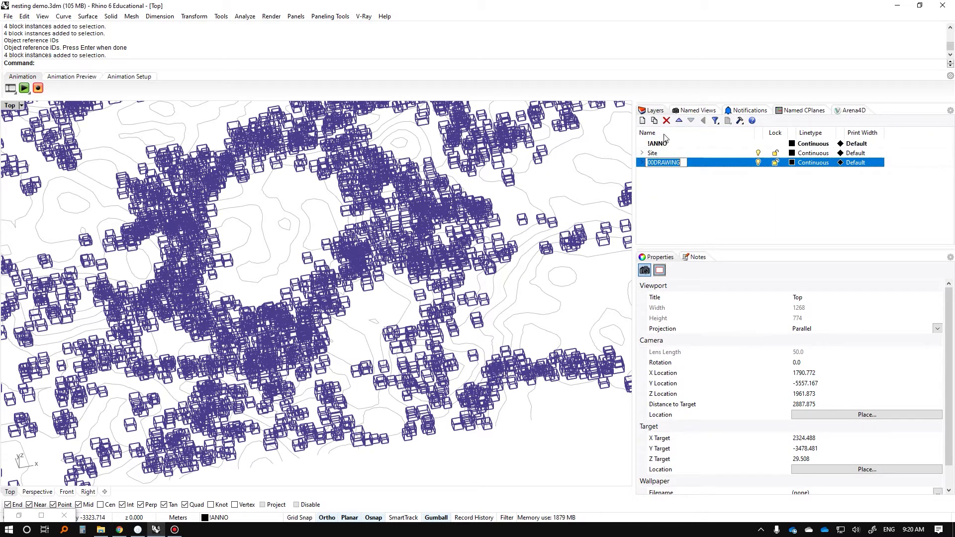
pyautogui.click(663, 180)
# Create a top-level layer named TreeScatter and make it the current layer
pyautogui.click(642, 121)
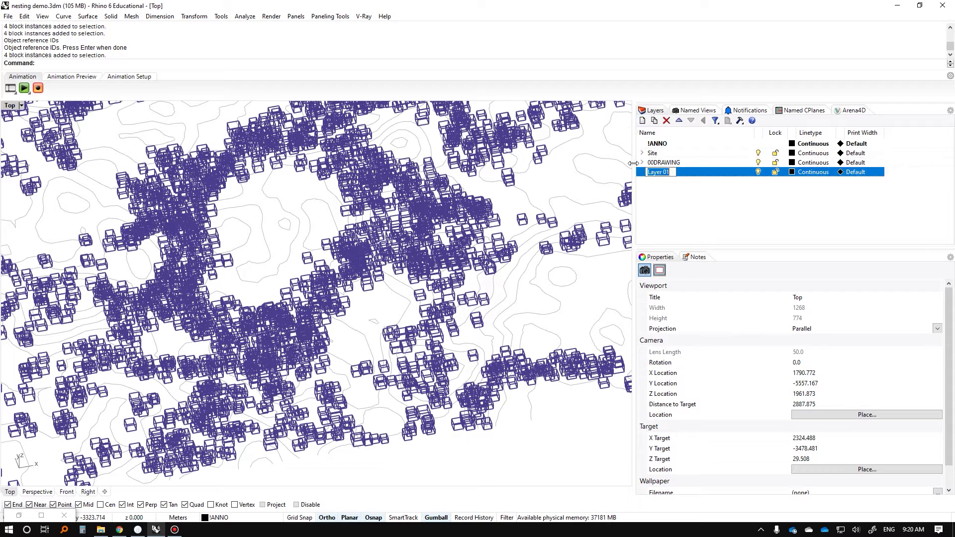
pyautogui.write('Sca')
pyautogui.press('BackSpace')
pyautogui.write('TreeScatter')
pyautogui.press('Return')
pyautogui.click(733, 177)
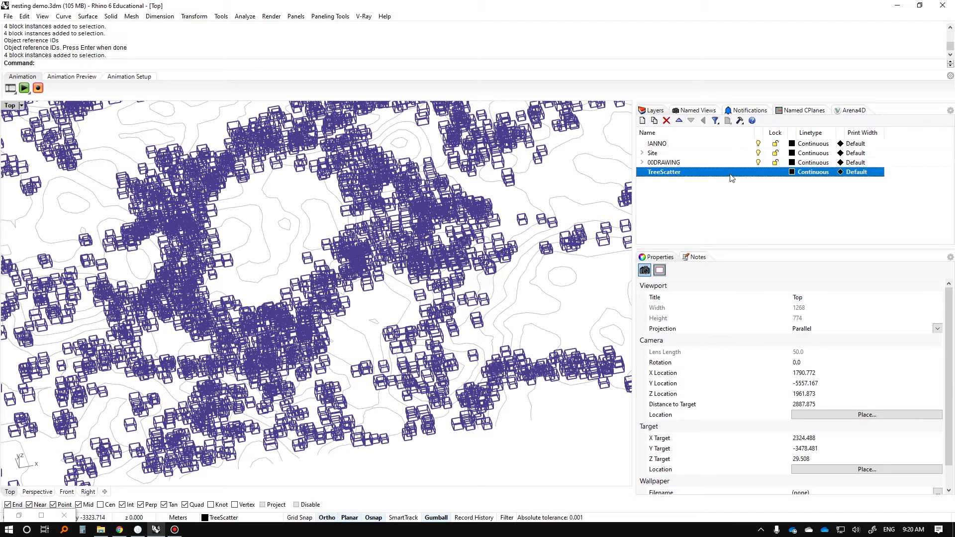
# Return to Grasshopper and set the Random scatter component's Run toggle to True
pyautogui.click(42, 516)
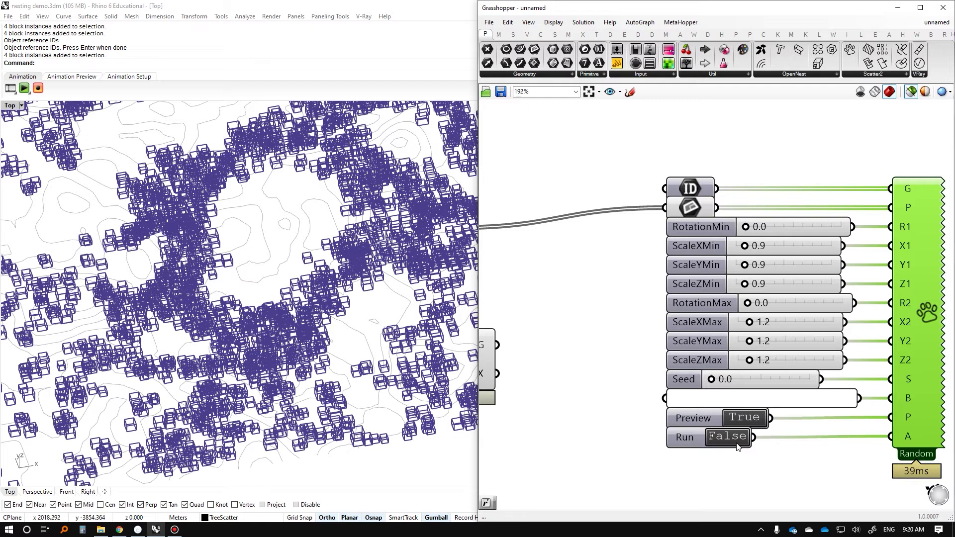
pyautogui.doubleClick(737, 443)
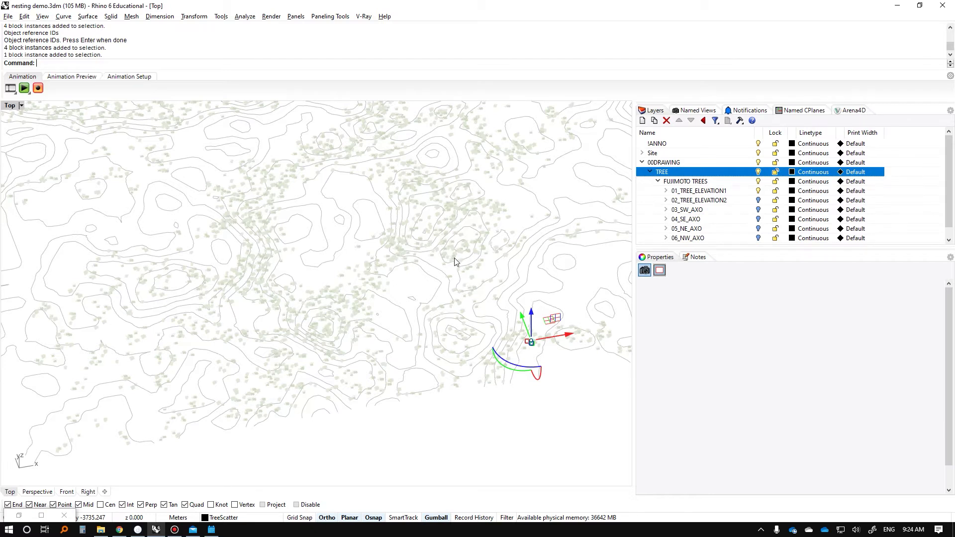
# Zoom to the selected tree block and examine its layered leaves and branches with the selection cleared
pyautogui.write('ZS')
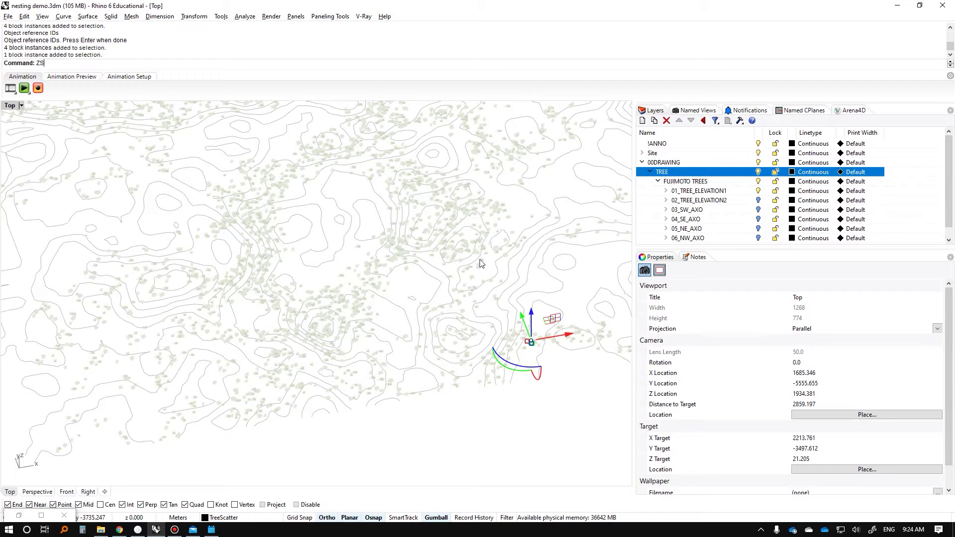
pyautogui.press('Return')
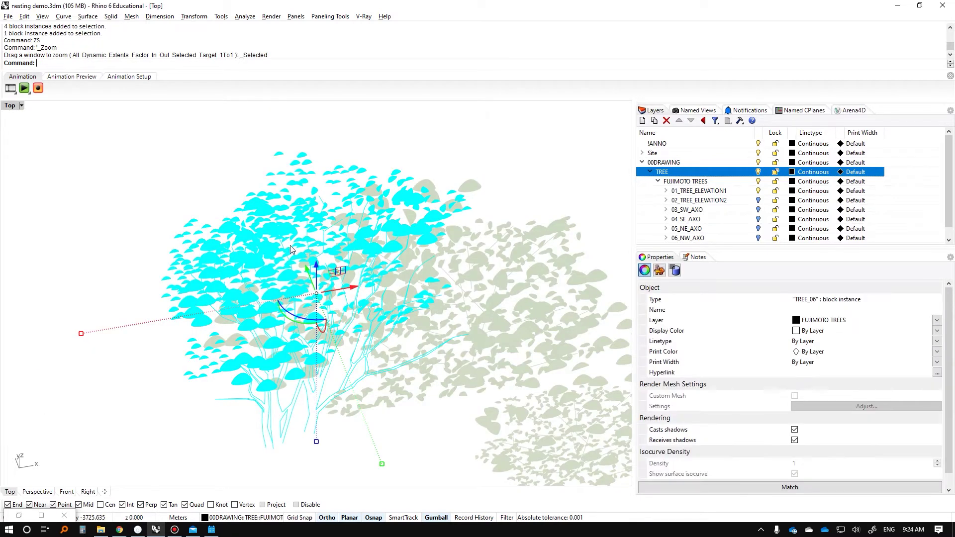
pyautogui.press('Escape')
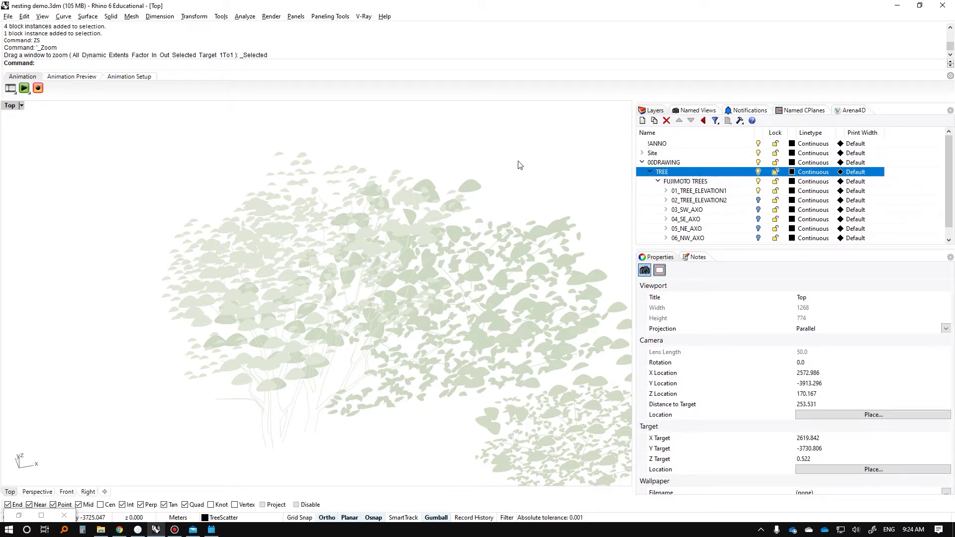
pyautogui.hotkey('ctrl', 'a')
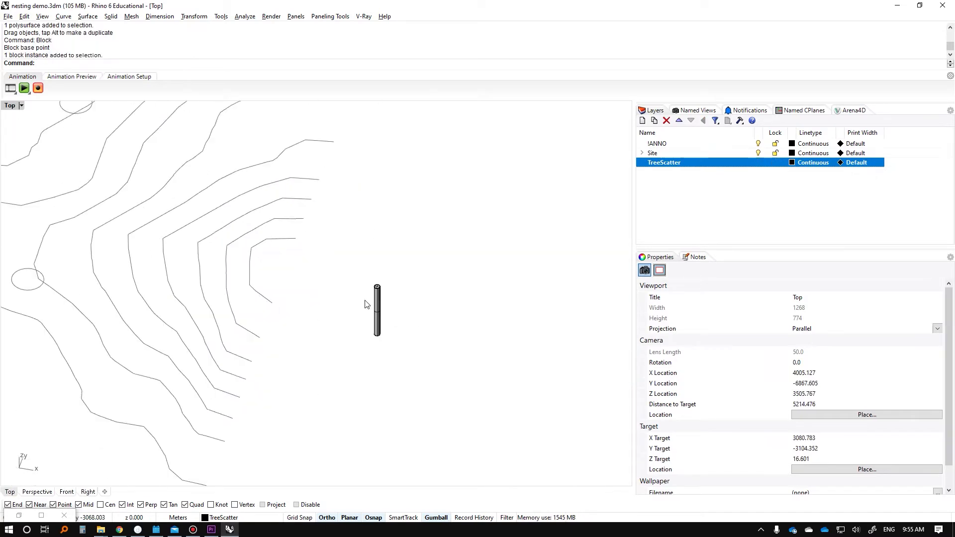
# Look over the cylinder block beside the terrain and set the viewport to the world Top view
pyautogui.scroll(2, 393, 348)
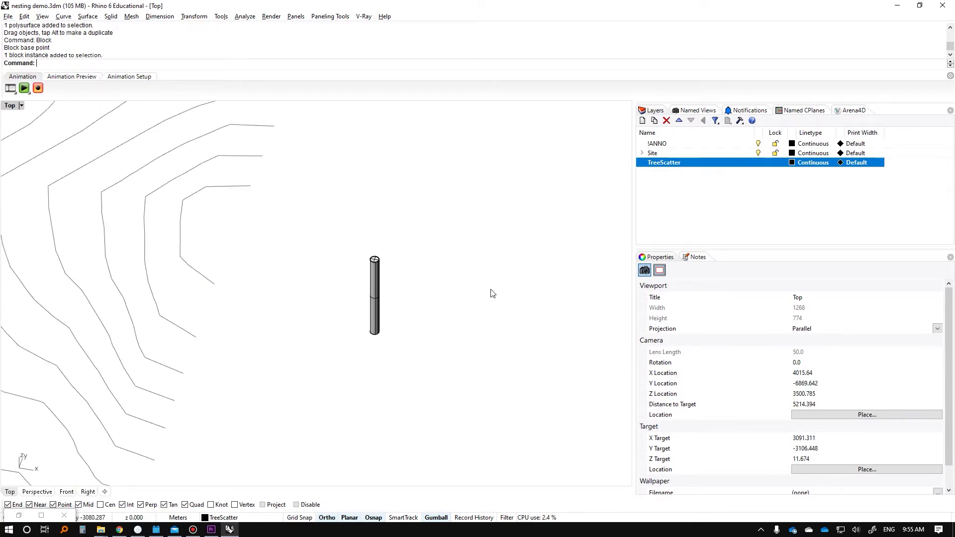
pyautogui.scroll(-1, 304, 286)
pyautogui.scroll(-1, 226, 258)
pyautogui.moveTo(224, 272); pyautogui.dragTo(409, 267, button='right')
pyautogui.scroll(4, 507, 319)
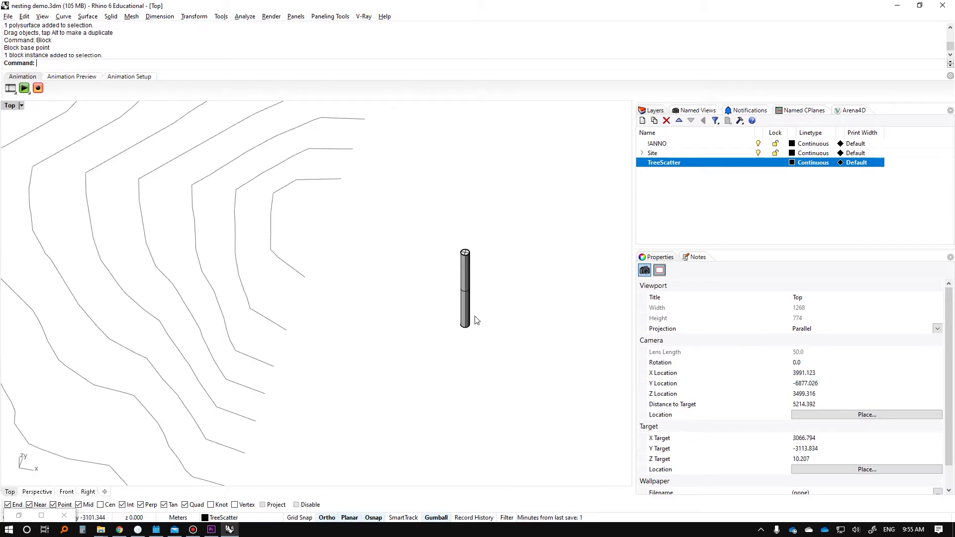
pyautogui.scroll(-2, 476, 280)
pyautogui.scroll(-3, 477, 280)
pyautogui.write('t')
pyautogui.press('Return')
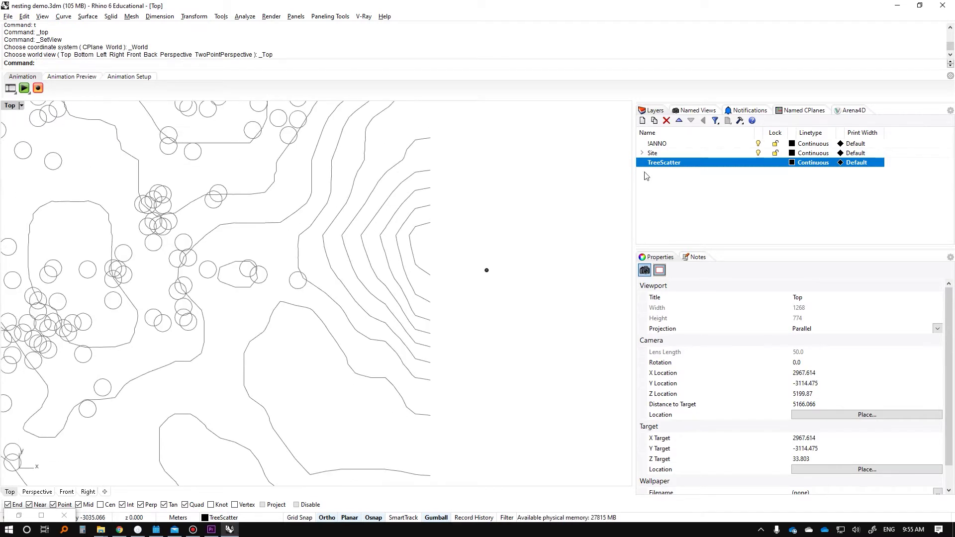
# Create a layer named scatterBounds and make it the current layer
pyautogui.click(642, 121)
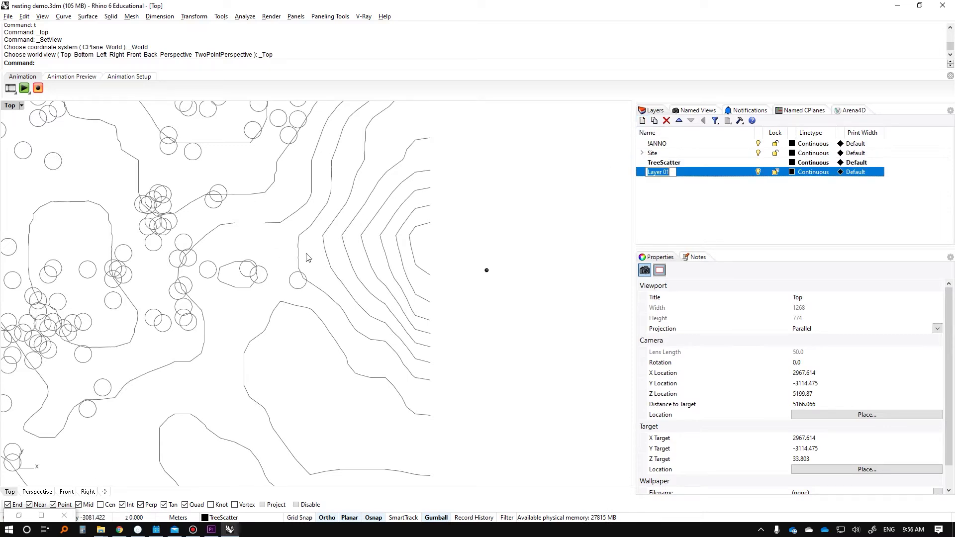
pyautogui.write('scatterBounds')
pyautogui.press('Return')
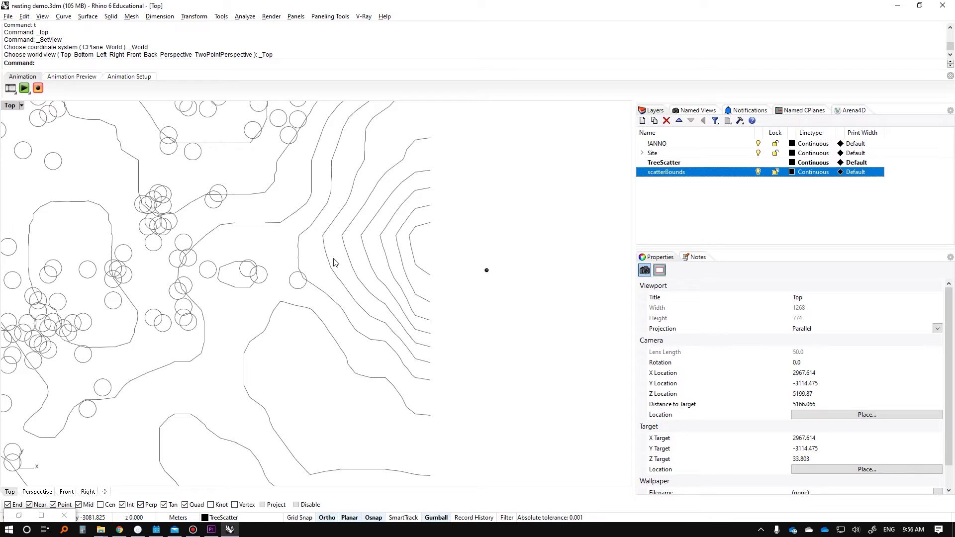
pyautogui.click(723, 173)
# With object snaps off, sketch a freehand curve around the large central clearing and close it
pyautogui.scroll(-9, 174, 309)
pyautogui.moveTo(174, 310); pyautogui.dragTo(356, 265, button='right')
pyautogui.scroll(6, 332, 264)
pyautogui.moveTo(173, 266); pyautogui.dragTo(336, 245, button='right')
pyautogui.scroll(-5, 336, 246)
pyautogui.scroll(2, 305, 252)
pyautogui.scroll(-2, 279, 289)
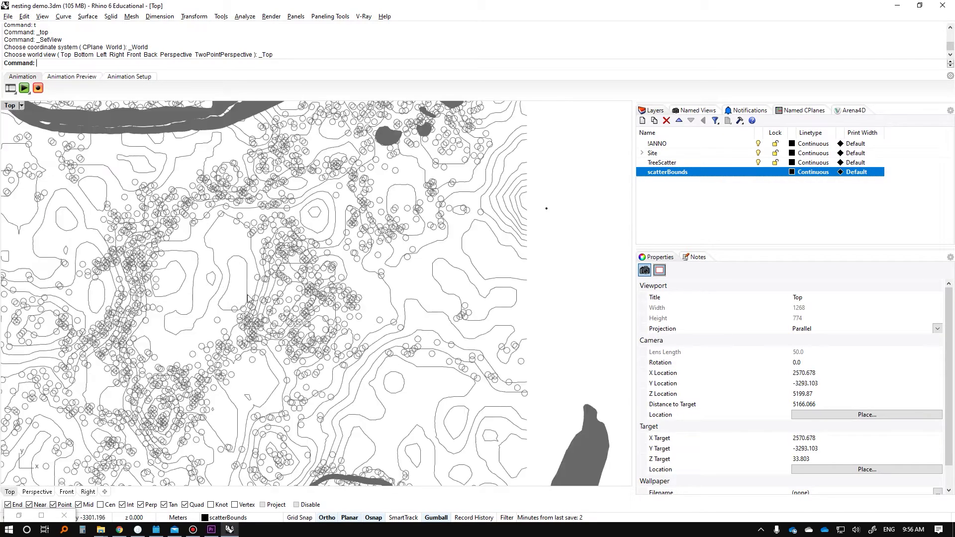
pyautogui.click(373, 518)
pyautogui.moveTo(274, 348); pyautogui.dragTo(313, 340, button='right')
pyautogui.write('Sketch')
pyautogui.press('Return')
pyautogui.scroll(-4, 313, 336)
pyautogui.scroll(4, 253, 339)
pyautogui.moveTo(251, 349); pyautogui.dragTo(251, 350)
pyautogui.moveTo(225, 279)
pyautogui.mouseDown()
pyautogui.moveTo(209, 339)
pyautogui.moveTo(249, 351)
pyautogui.mouseUp()
pyautogui.press('Return')
pyautogui.write('cc')
pyautogui.press('Return')
pyautogui.write('cc')
pyautogui.press('Return')
# Smooth the seam of the closed clearing curve by deleting its two surplus control points and nudging a neighbouring one
pyautogui.scroll(10, 248, 351)
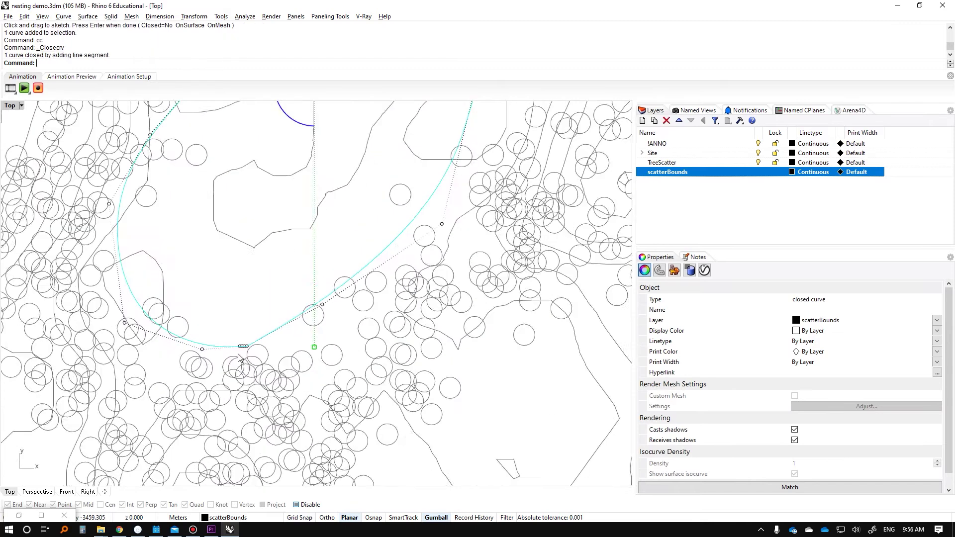
pyautogui.click(265, 321)
pyautogui.press('Delete')
pyautogui.click(237, 324)
pyautogui.scroll(-10, 261, 311)
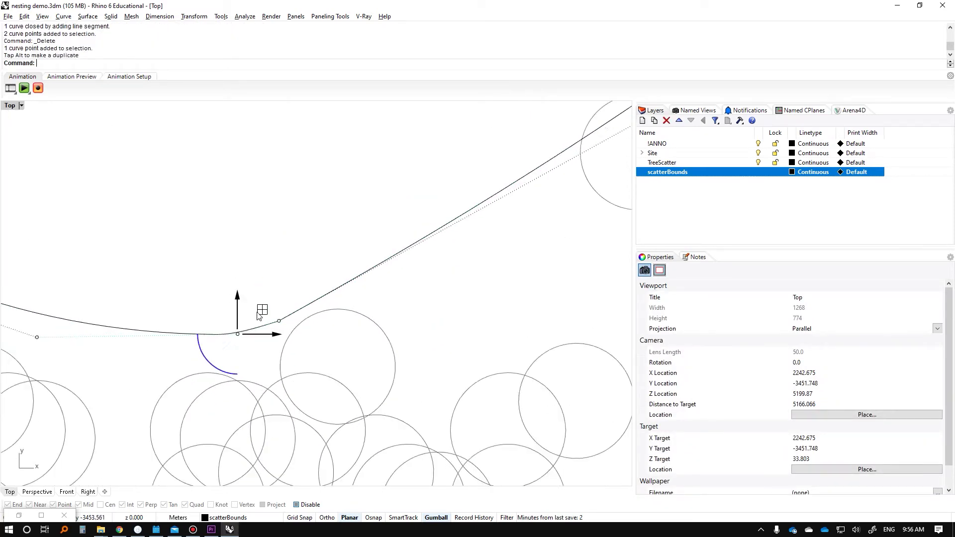
pyautogui.scroll(3, 294, 261)
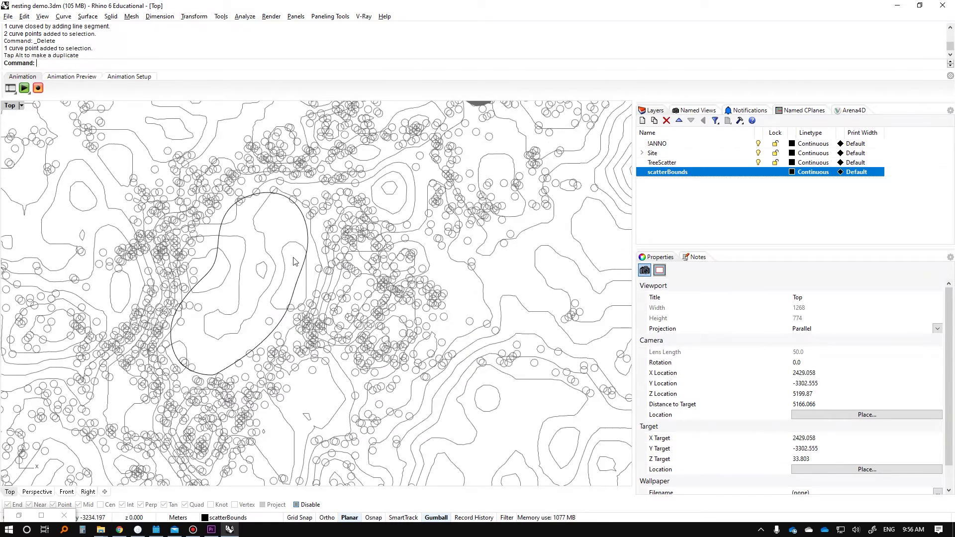
pyautogui.scroll(-8, 320, 264)
pyautogui.scroll(4, 307, 246)
pyautogui.click(318, 273)
pyautogui.press('Escape')
# Sketch a freehand boundary curve around the smaller clearing southeast of the large one
pyautogui.write('Sketch')
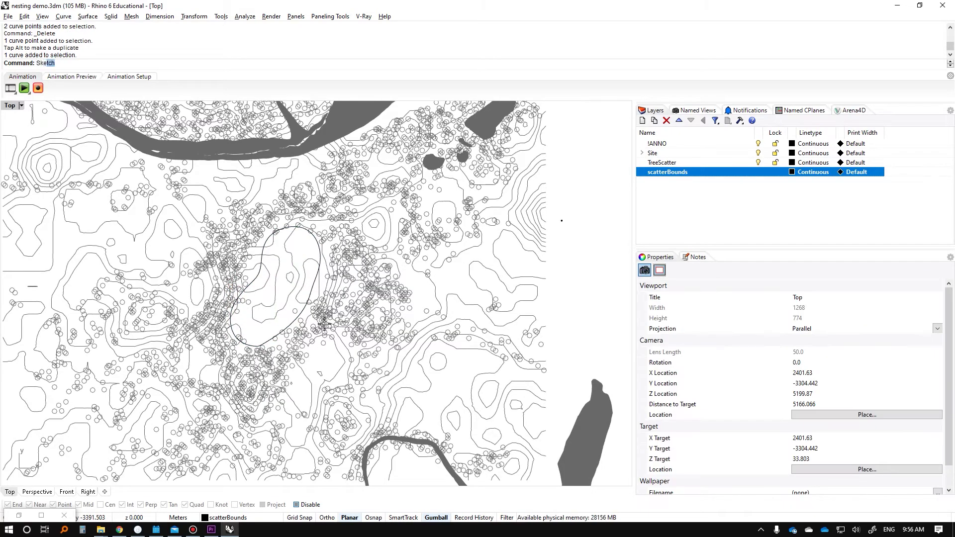
pyautogui.press('Return')
pyautogui.scroll(-3, 324, 324)
pyautogui.scroll(3, 341, 370)
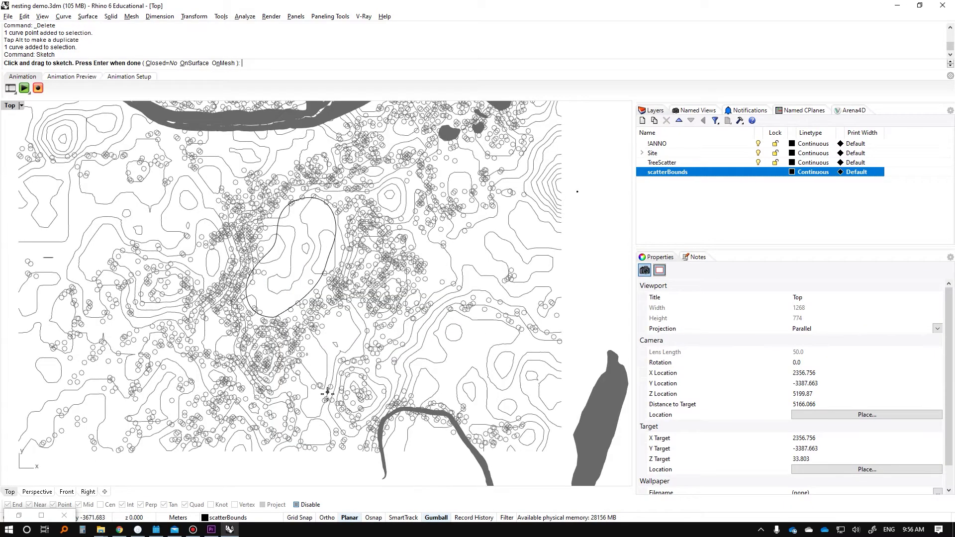
pyautogui.moveTo(327, 394); pyautogui.dragTo(326, 373)
pyautogui.moveTo(315, 335); pyautogui.dragTo(348, 309)
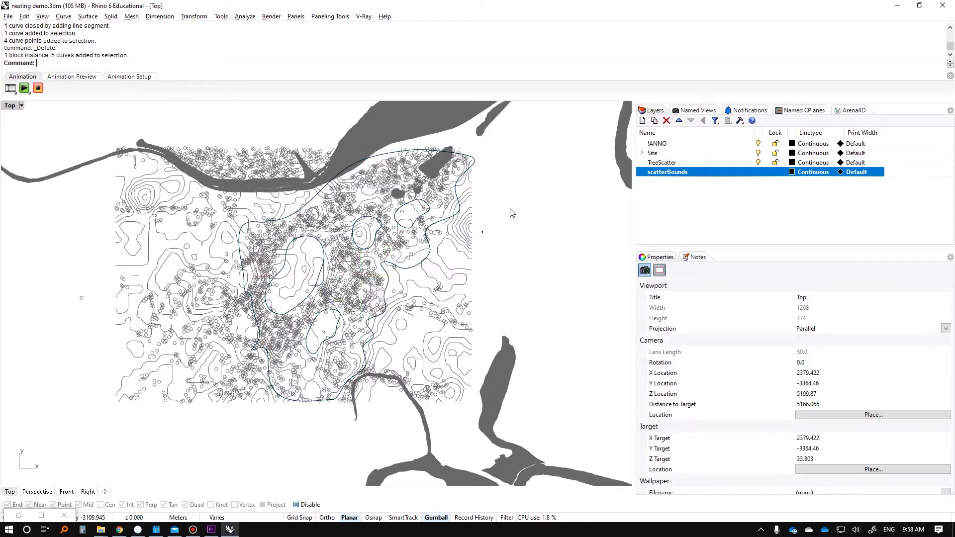
# Set the scatterBounds layer colour to red
pyautogui.click(792, 172)
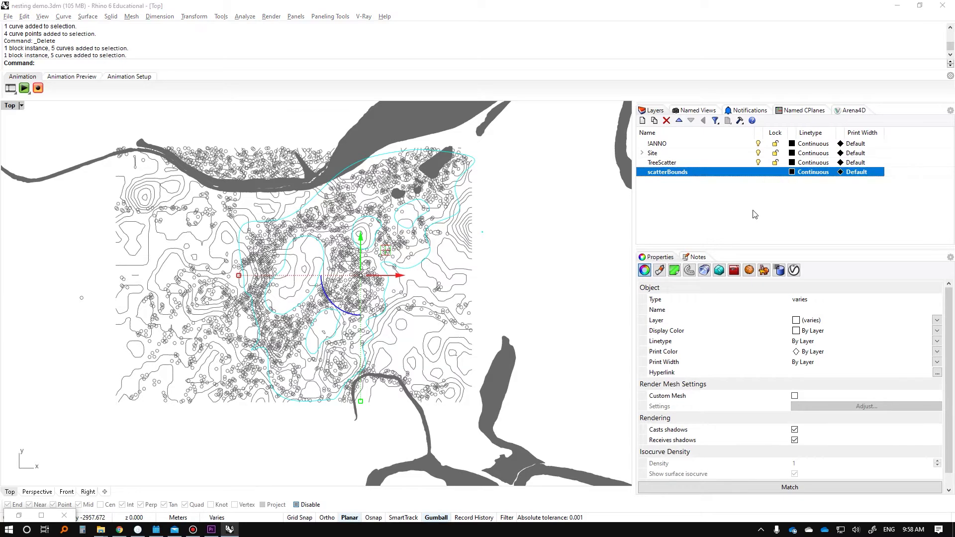
pyautogui.doubleClick(701, 188)
pyautogui.click(548, 234)
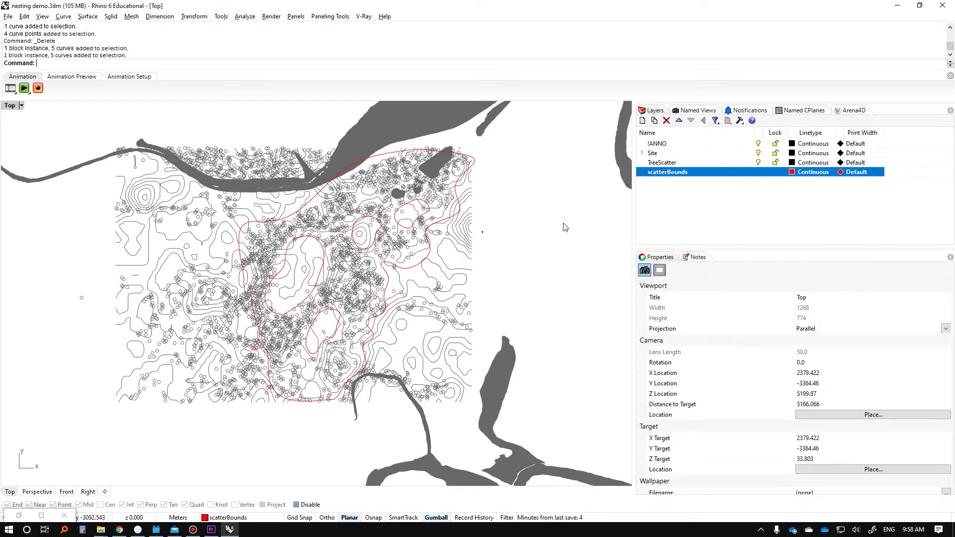
# Pull the southwestern control points of the outer boundary curve inward to reshape its lower edge
pyautogui.scroll(1, 309, 278)
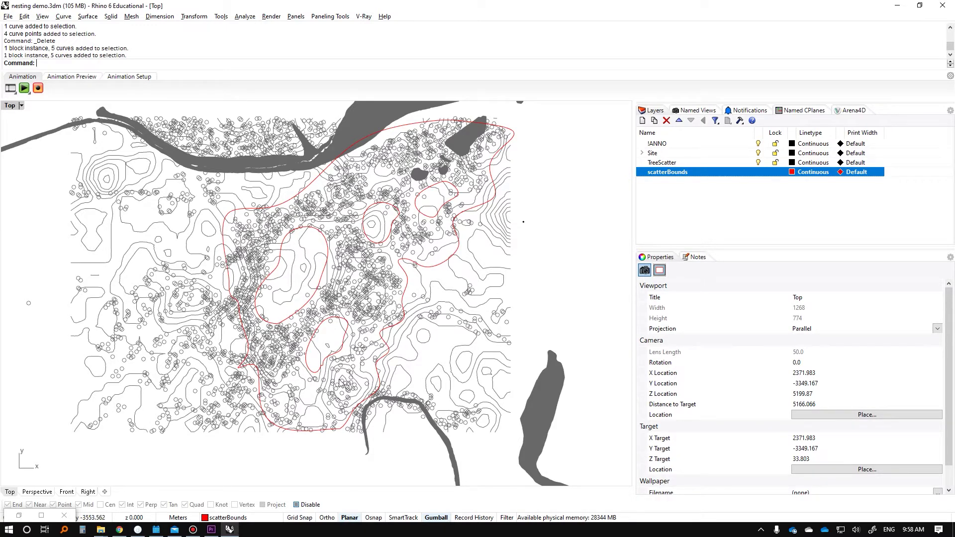
pyautogui.click(267, 418)
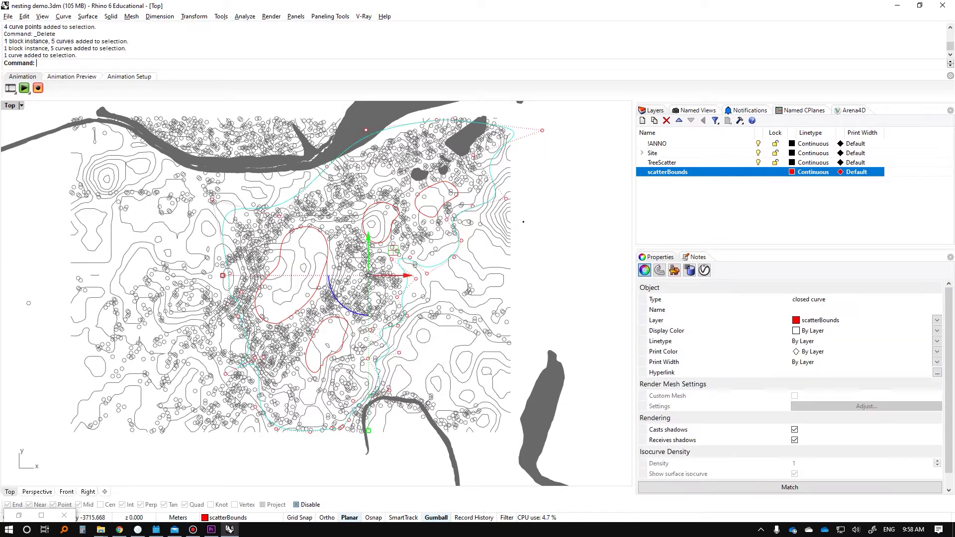
pyautogui.moveTo(235, 397); pyautogui.dragTo(291, 442)
pyautogui.moveTo(290, 396); pyautogui.dragTo(328, 390)
pyautogui.scroll(4, 328, 390)
pyautogui.click(328, 388)
pyautogui.moveTo(309, 439); pyautogui.dragTo(371, 351)
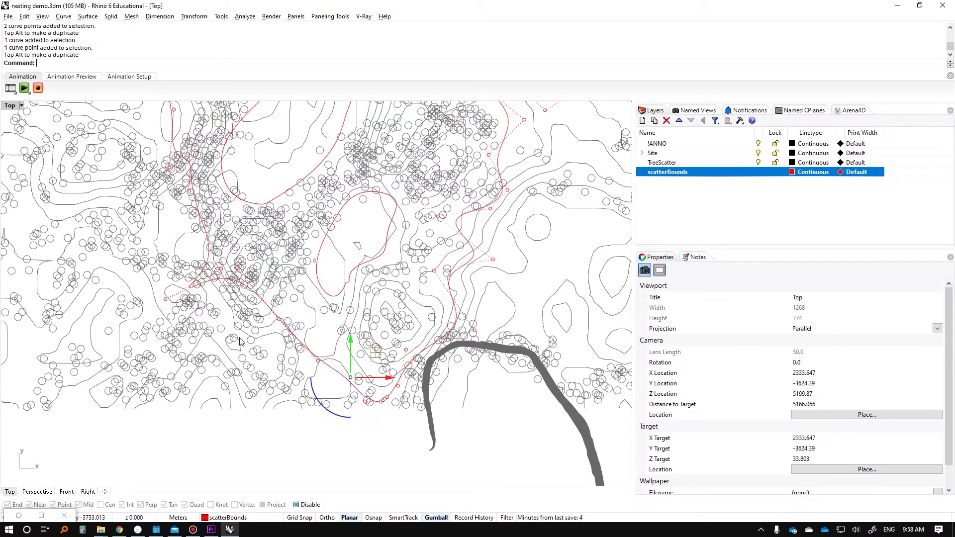
# Delete the control point that forms the stray spur on the outer boundary's southwestern side
pyautogui.scroll(-4, 241, 336)
pyautogui.moveTo(175, 299); pyautogui.dragTo(197, 325)
pyautogui.press('Delete')
pyautogui.scroll(2, 199, 291)
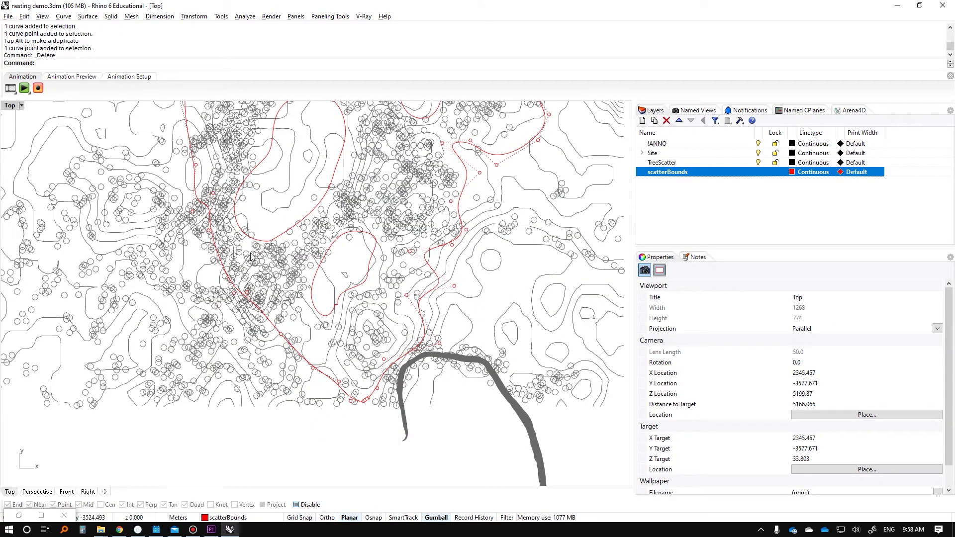
pyautogui.scroll(-5, 344, 274)
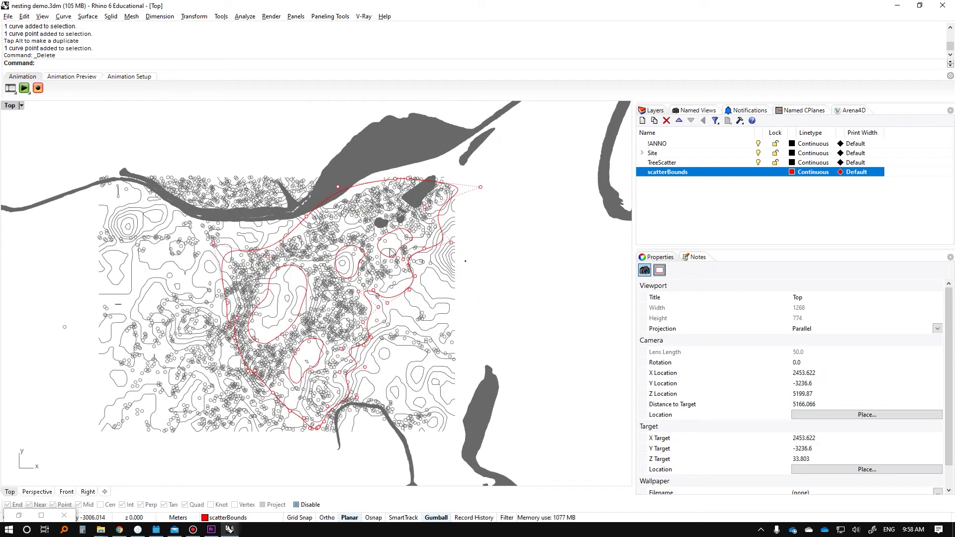
pyautogui.scroll(2, 333, 384)
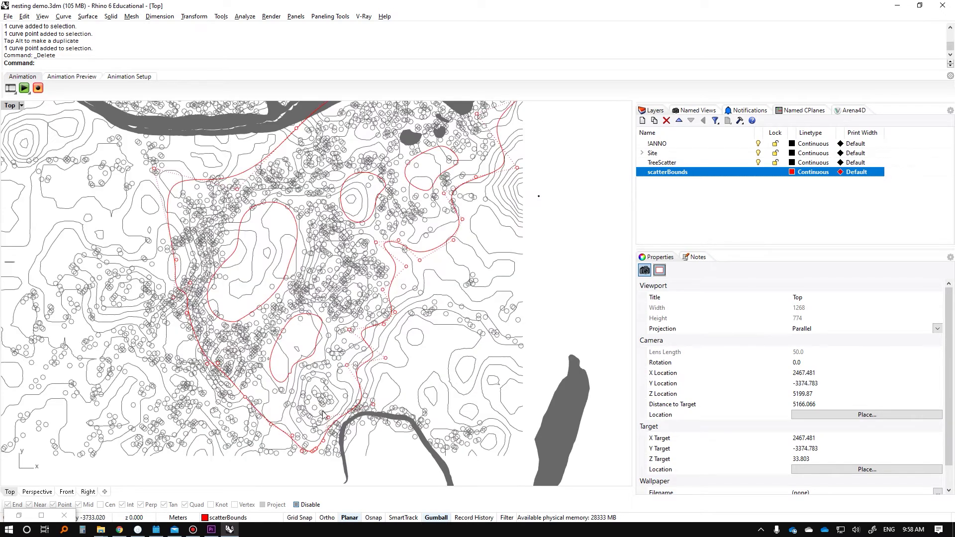
# Bring up the Grasshopper editor beside the Top viewport and add a Geometry parameter to the canvas
pyautogui.scroll(-2, 327, 348)
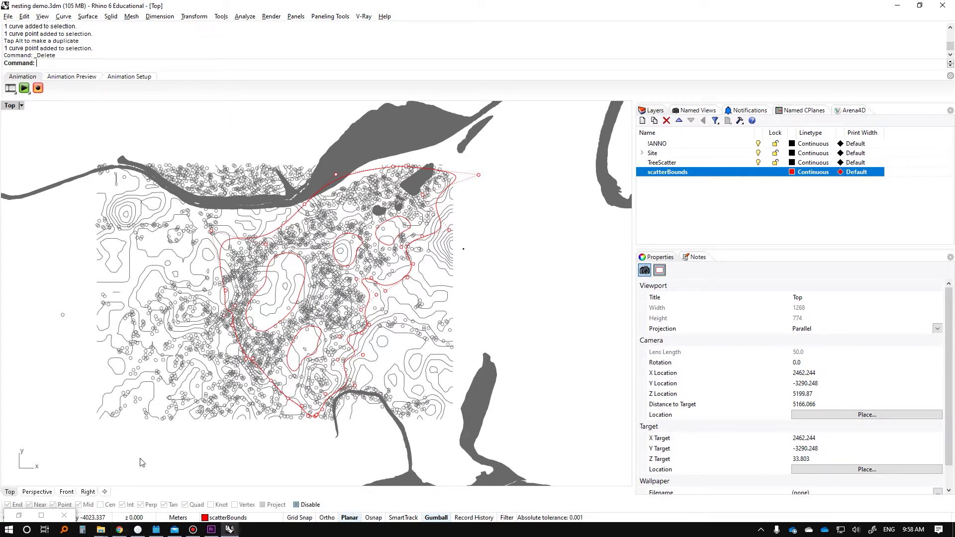
pyautogui.doubleClick(41, 514)
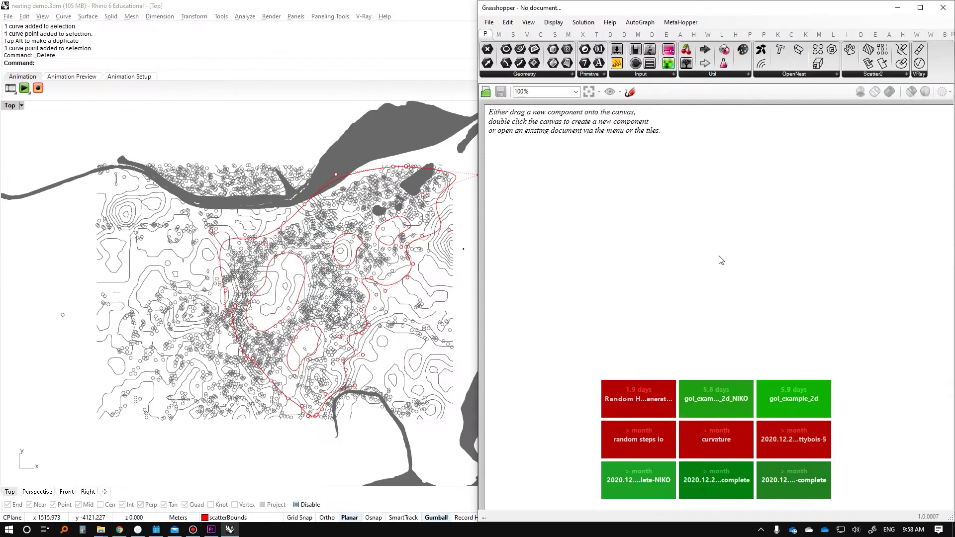
pyautogui.moveTo(390, 274); pyautogui.dragTo(351, 271, button='right')
pyautogui.doubleClick(608, 238)
pyautogui.write('geo')
pyautogui.press('Return')
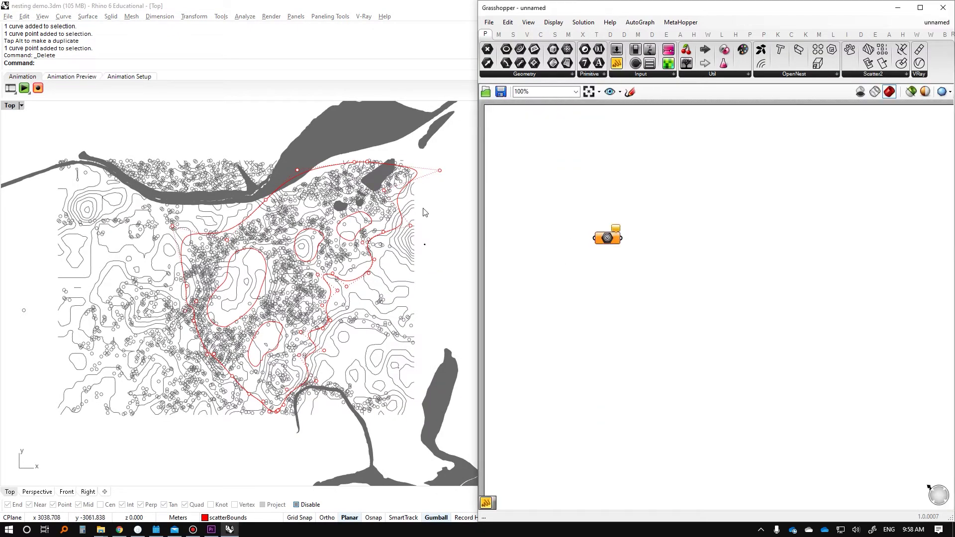
# Delete the control points forming the outer boundary's northeastern spike and pull the remaining corner outward to reshape it
pyautogui.click(444, 201)
pyautogui.press('Escape')
pyautogui.click(416, 170)
pyautogui.click(438, 170)
pyautogui.press('Delete')
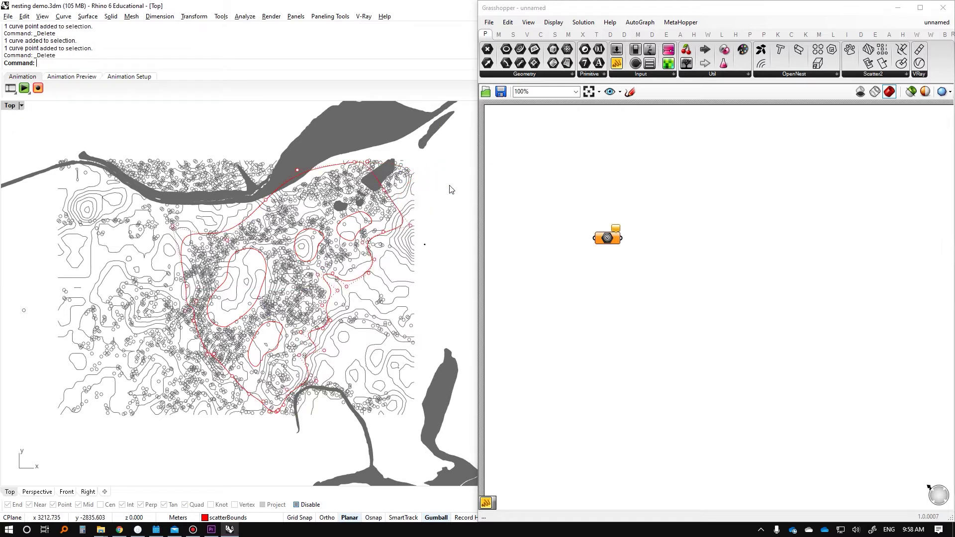
pyautogui.click(380, 192)
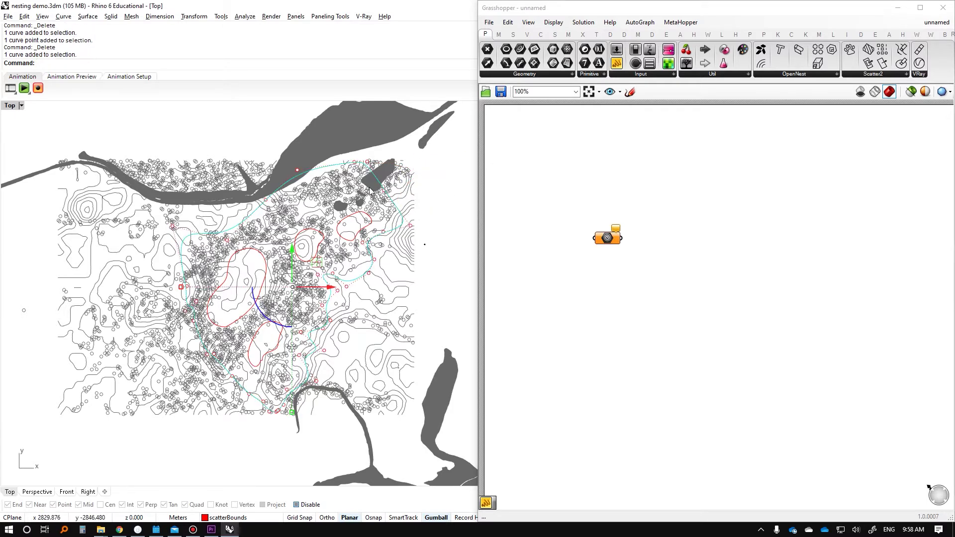
pyautogui.click(383, 190)
# Try to reference all the window-selected scatter boundary curves in the Geometry parameter as multiple geometries
pyautogui.moveTo(409, 166); pyautogui.dragTo(393, 293)
pyautogui.click(430, 163)
pyautogui.rightClick(613, 237)
pyautogui.click(631, 373)
pyautogui.click(439, 256)
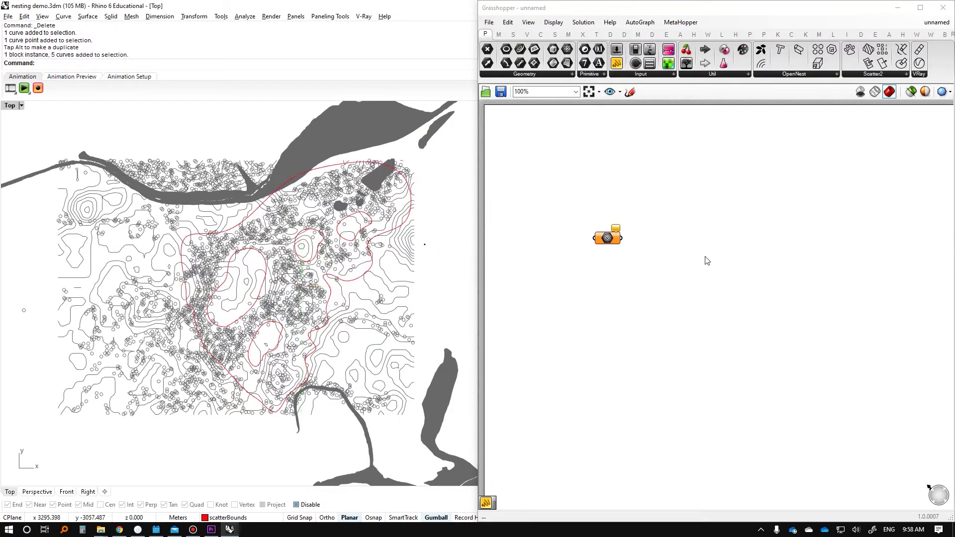
# Reassign the boundary curves to the same Geometry parameter as multiple geometries and check its warning
pyautogui.click(606, 242)
pyautogui.rightClick(607, 242)
pyautogui.click(575, 265)
pyautogui.moveTo(615, 242); pyautogui.dragTo(611, 241, button='right')
pyautogui.rightClick(598, 243)
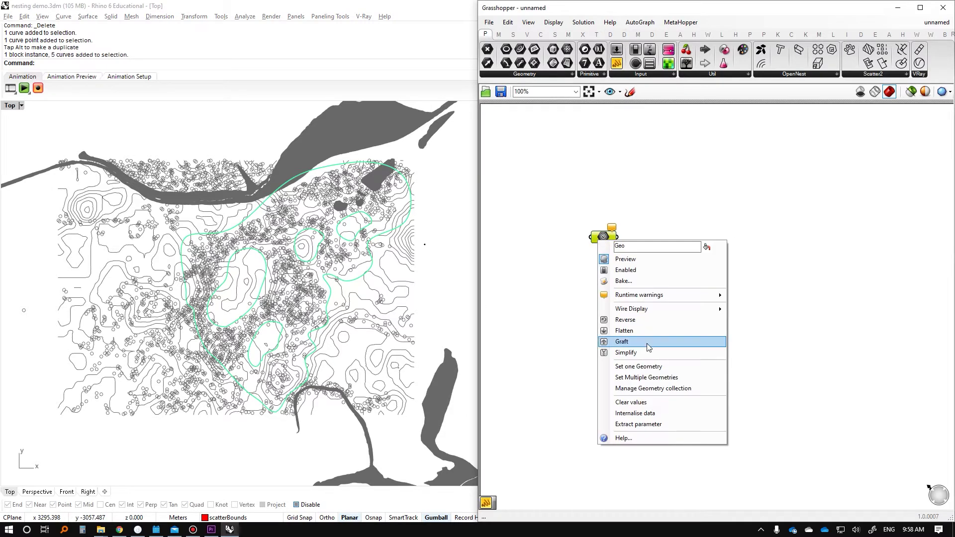
pyautogui.click(638, 376)
pyautogui.moveTo(204, 396); pyautogui.dragTo(160, 445)
pyautogui.press('Return')
pyautogui.moveTo(608, 228)
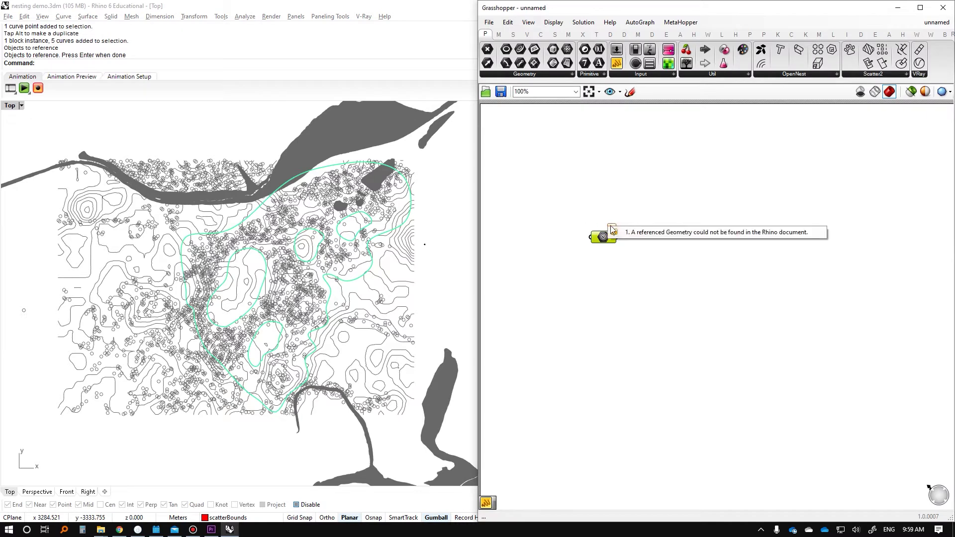
pyautogui.click(492, 271)
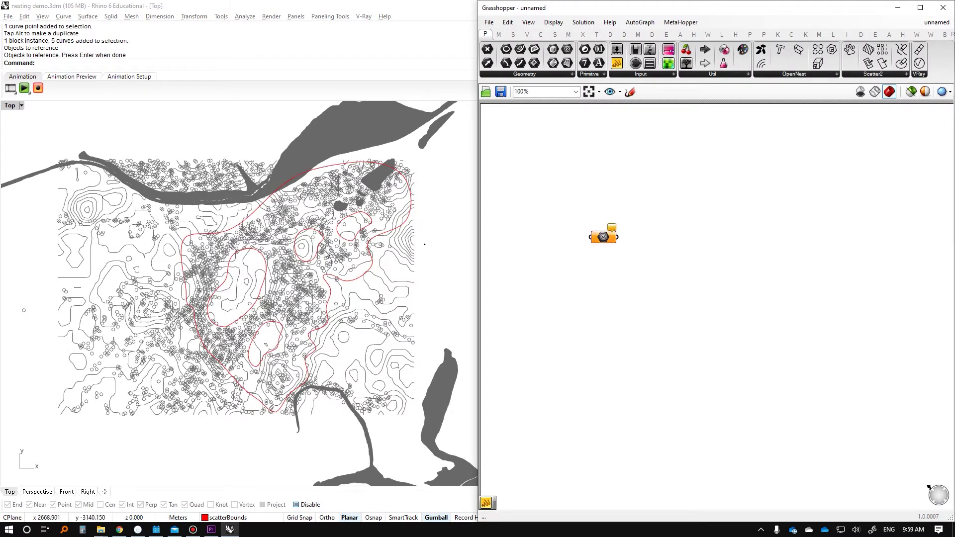
# Add a second Geometry parameter and reference the outer boundary and the four inner clearing curves, picking each individually
pyautogui.doubleClick(526, 311)
pyautogui.write('geo')
pyautogui.press('Return')
pyautogui.rightClick(526, 311)
pyautogui.rightClick(527, 313)
pyautogui.click(586, 445)
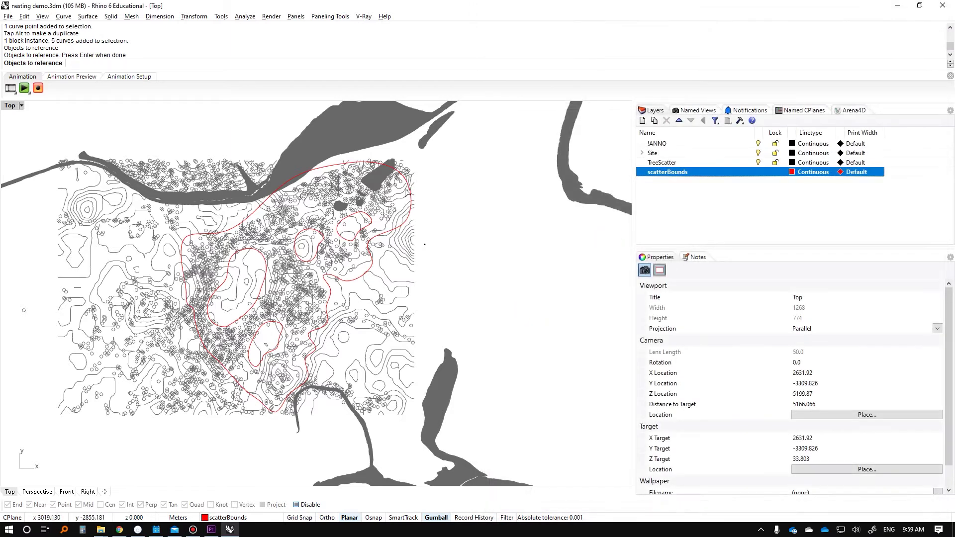
pyautogui.click(356, 216)
pyautogui.click(317, 231)
pyautogui.click(245, 251)
pyautogui.click(282, 327)
pyautogui.press('Return')
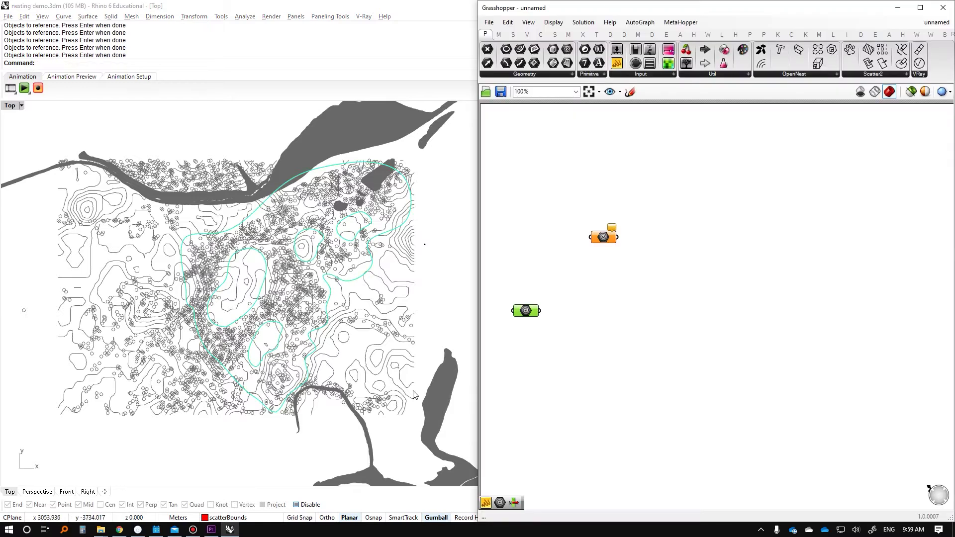
# Delete the faulty Geometry parameter and move the working one into the open area of the canvas
pyautogui.moveTo(626, 214); pyautogui.dragTo(593, 260)
pyautogui.scroll(1, 593, 260)
pyautogui.press('Delete')
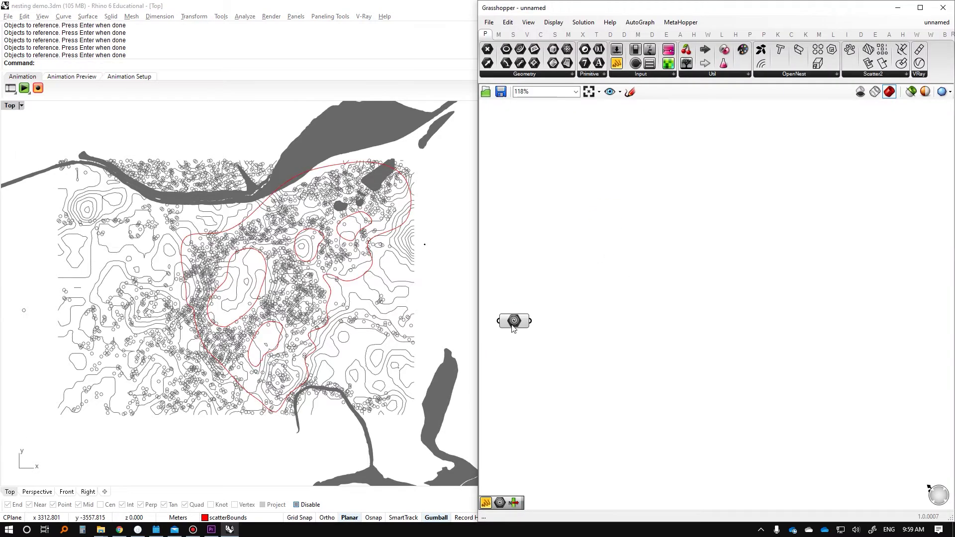
pyautogui.moveTo(512, 325); pyautogui.dragTo(578, 253)
pyautogui.click(662, 280)
pyautogui.moveTo(448, 280); pyautogui.dragTo(306, 316, button='right')
pyautogui.click(294, 347)
pyautogui.moveTo(303, 276); pyautogui.dragTo(283, 312)
pyautogui.click(422, 296)
pyautogui.scroll(-2, 393, 300)
pyautogui.moveTo(358, 305); pyautogui.dragTo(413, 299, button='right')
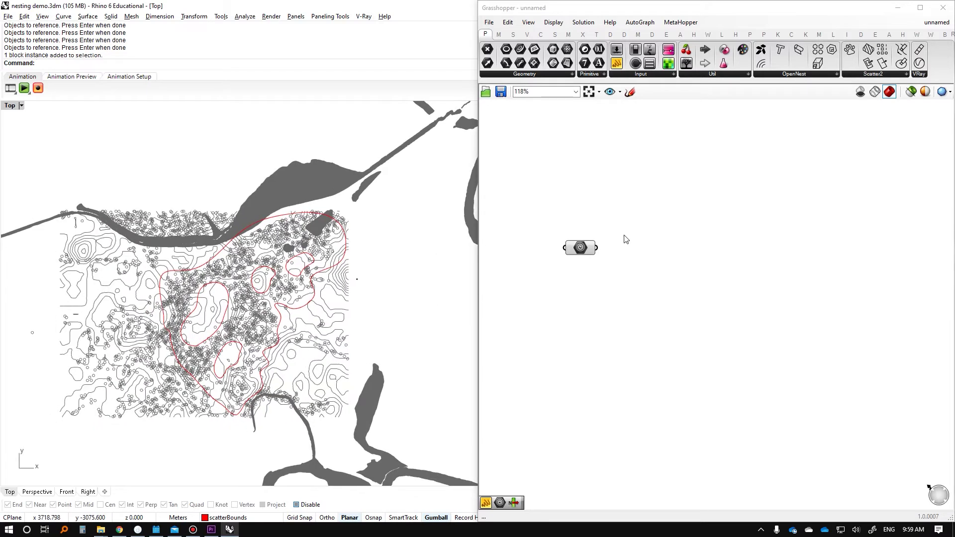
# Add a Populate 2D component and feed the Geometry parameter's curves into its Region input
pyautogui.moveTo(588, 249); pyautogui.dragTo(572, 252)
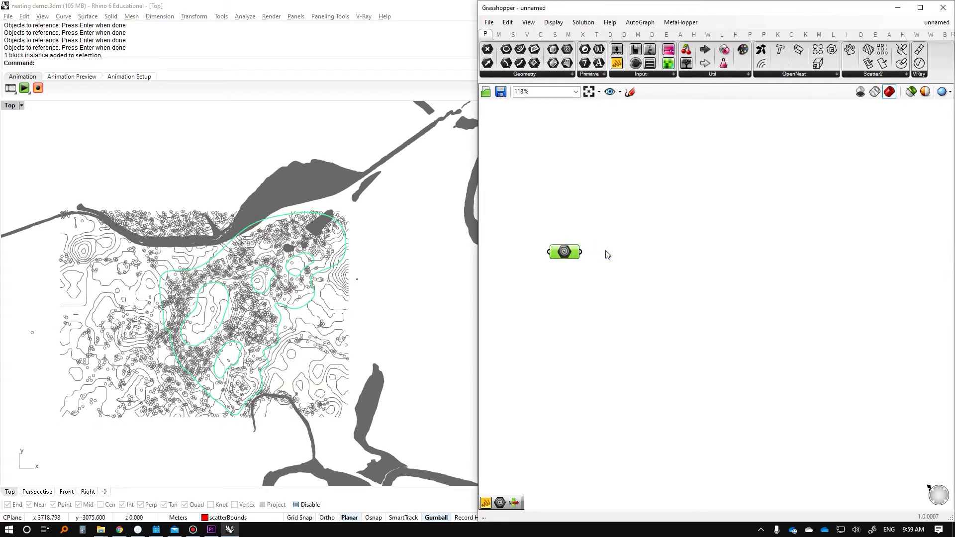
pyautogui.doubleClick(668, 241)
pyautogui.write('popula')
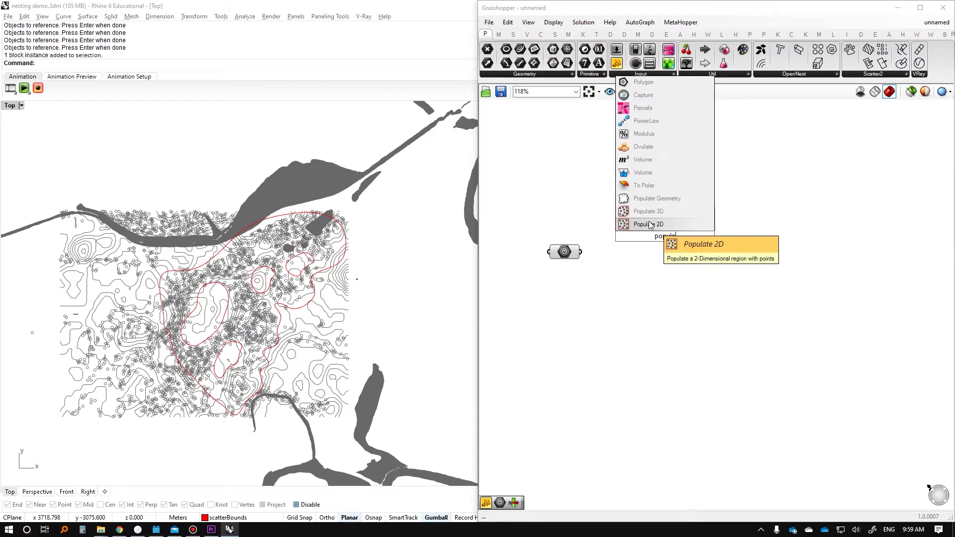
pyautogui.press('Return')
pyautogui.moveTo(579, 251); pyautogui.dragTo(646, 218)
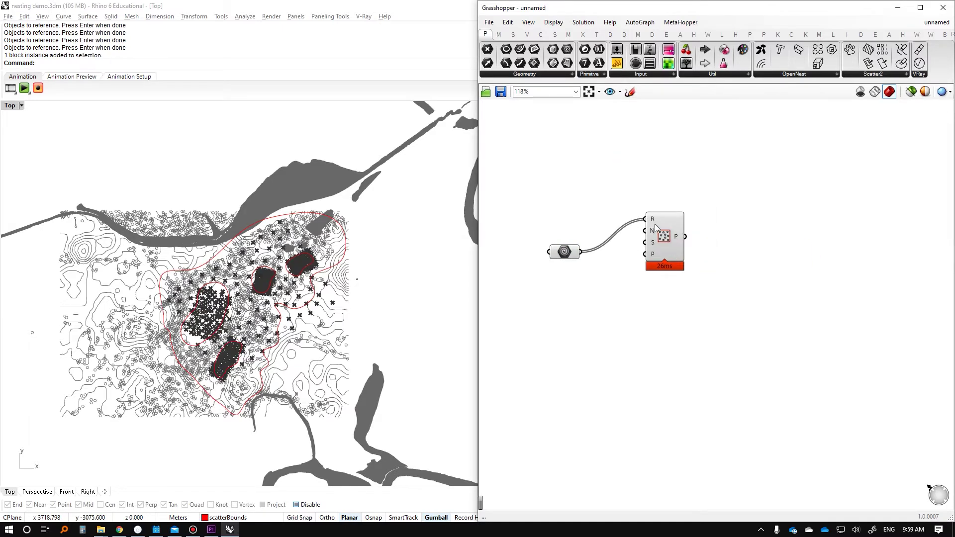
pyautogui.moveTo(658, 258); pyautogui.dragTo(659, 300)
pyautogui.scroll(1, 639, 251)
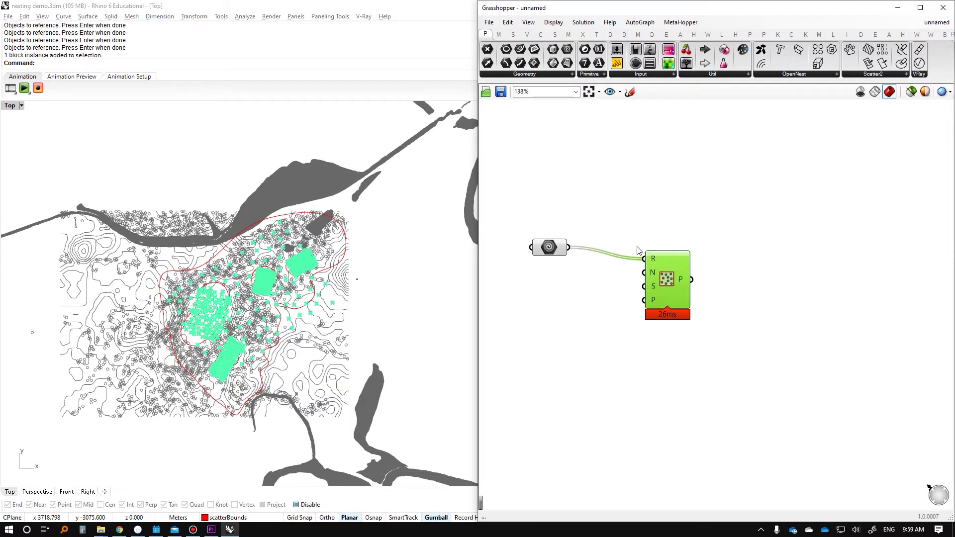
# Replace the Geometry parameter's references with only the outer scatter boundary curve
pyautogui.scroll(2, 149, 283)
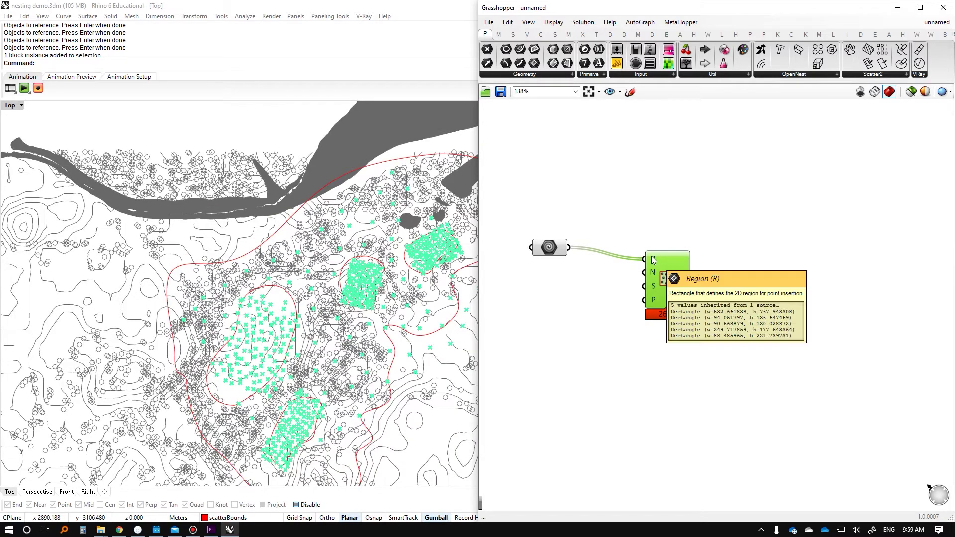
pyautogui.scroll(6, 214, 310)
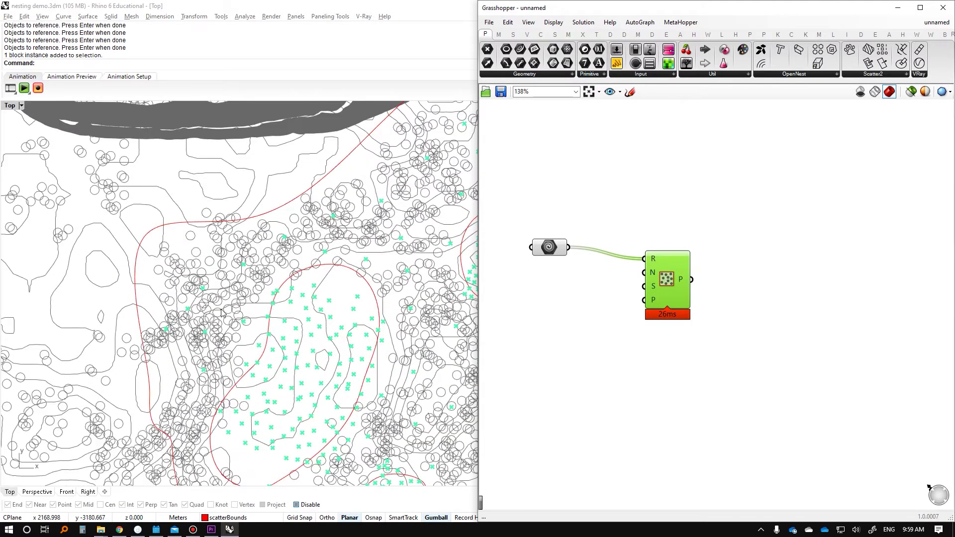
pyautogui.scroll(-10, 224, 311)
pyautogui.moveTo(363, 220); pyautogui.dragTo(344, 199, button='right')
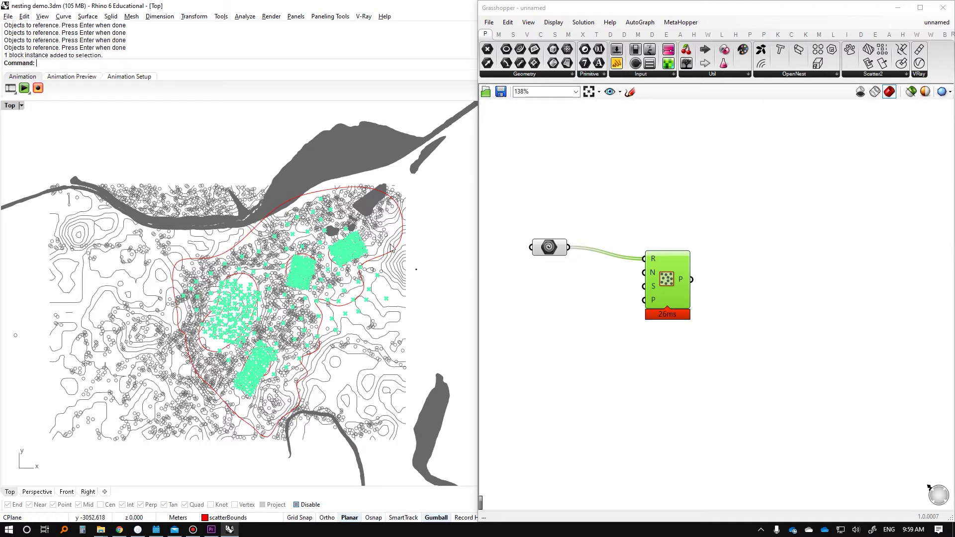
pyautogui.click(373, 190)
pyautogui.click(545, 250)
pyautogui.rightClick(545, 250)
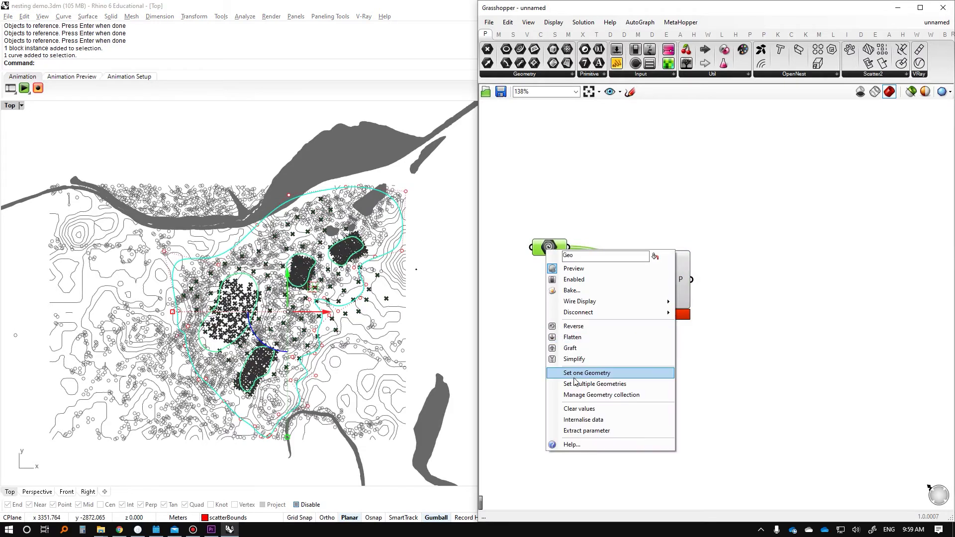
pyautogui.click(579, 386)
# Examine how the populated points lie relative to the outer boundary and the inner clearing curves
pyautogui.scroll(6, 276, 284)
pyautogui.click(214, 268)
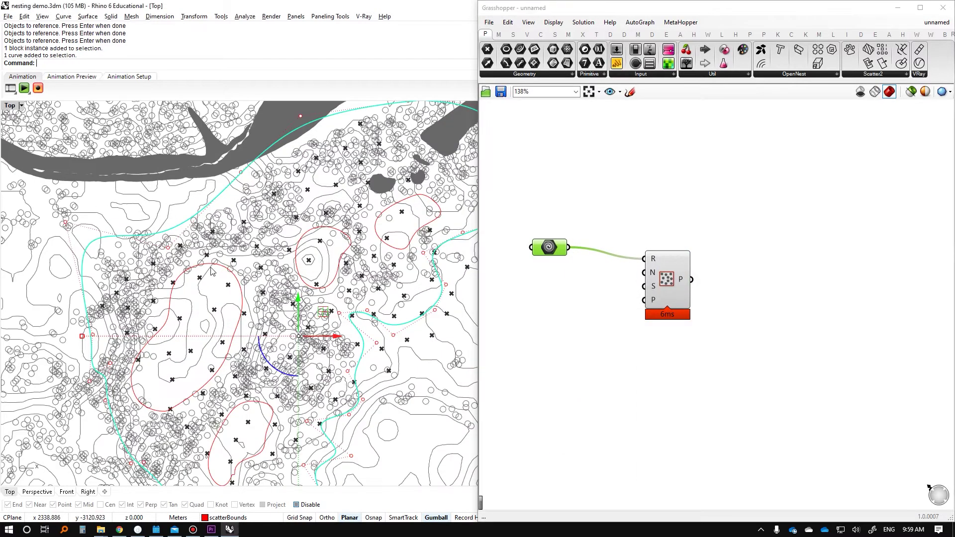
pyautogui.click(212, 263)
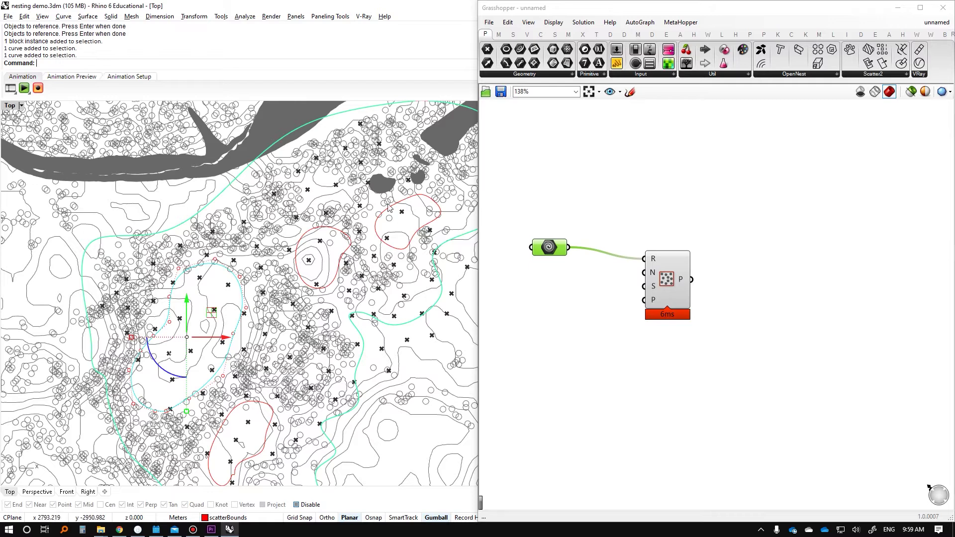
pyautogui.scroll(-5, 326, 295)
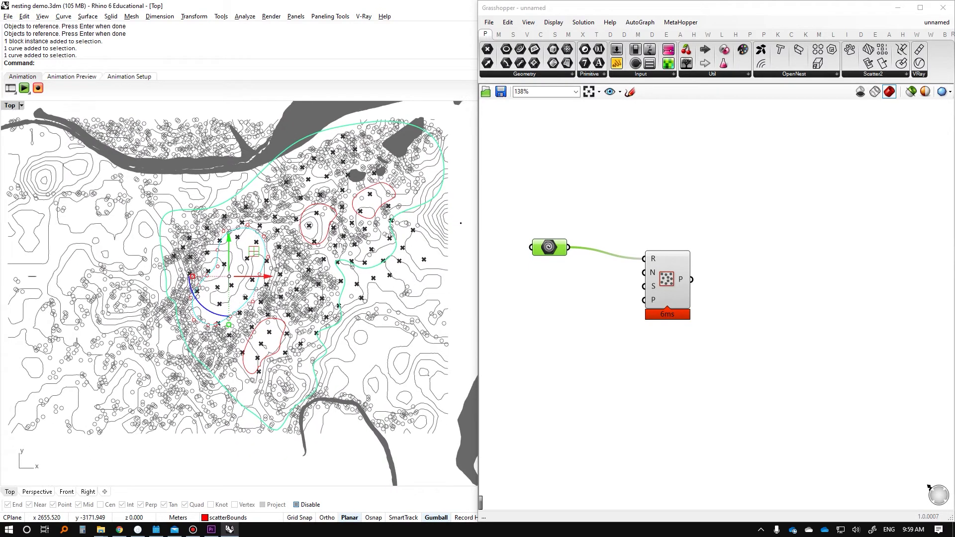
pyautogui.scroll(-1, 337, 244)
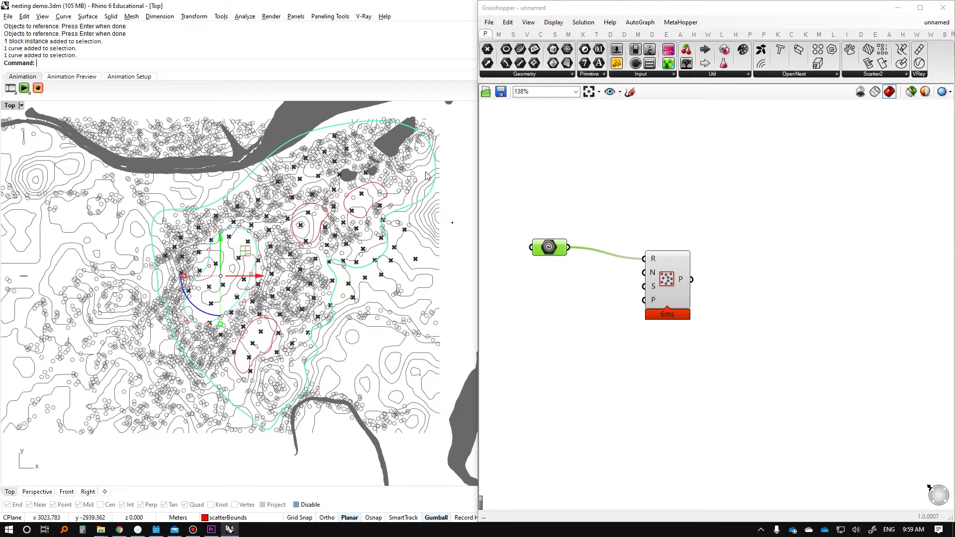
pyautogui.press('Escape')
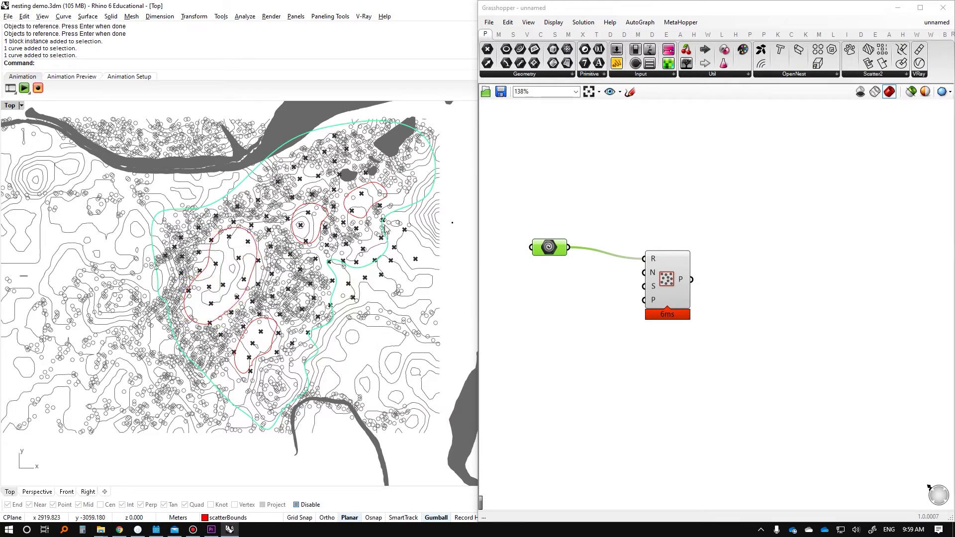
pyautogui.scroll(4, 413, 278)
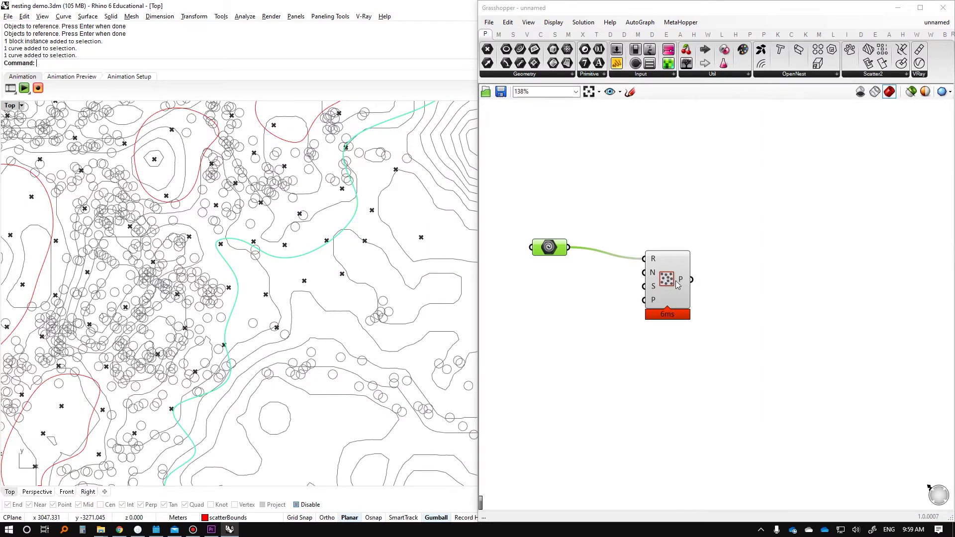
pyautogui.scroll(-12, 413, 267)
pyautogui.scroll(6, 343, 219)
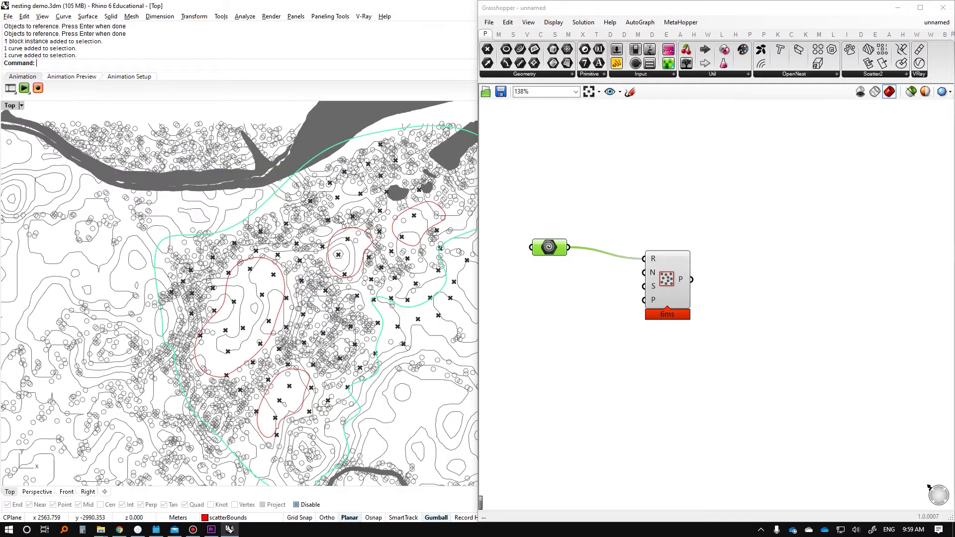
pyautogui.moveTo(367, 275); pyautogui.dragTo(324, 277, button='right')
# Drive Populate 2D's count input with a new number slider ranging from 1 to 1000, set to 441
pyautogui.moveTo(659, 276); pyautogui.dragTo(660, 259)
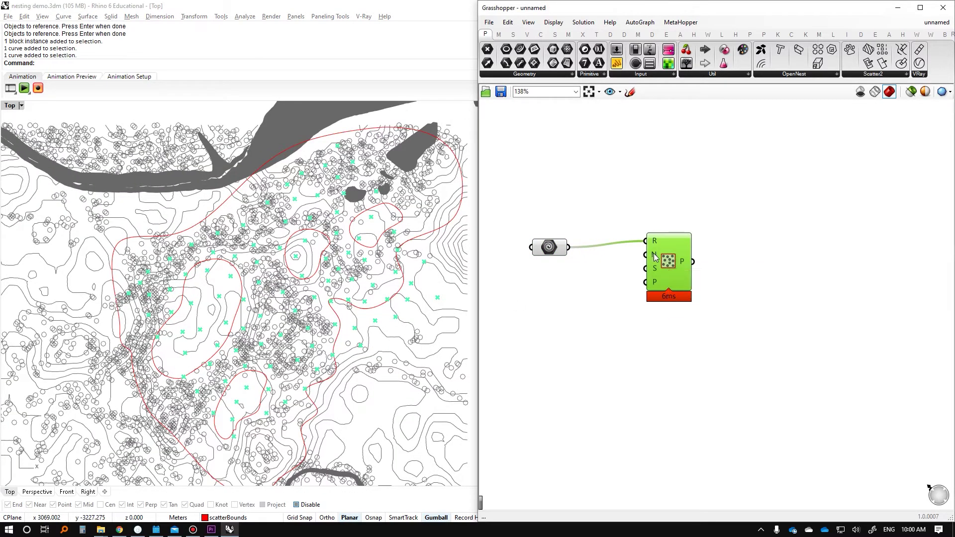
pyautogui.doubleClick(554, 282)
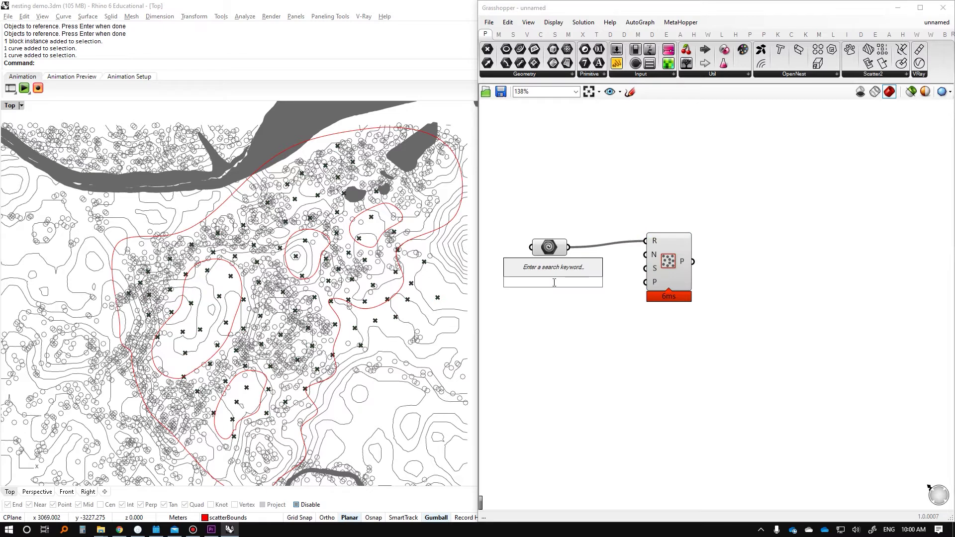
pyautogui.write('1..100')
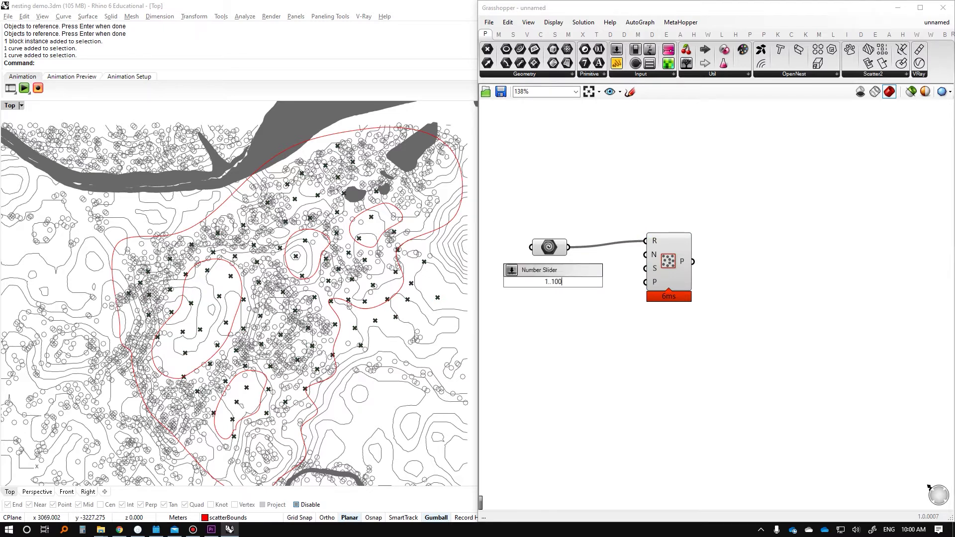
pyautogui.write('0')
pyautogui.press('Return')
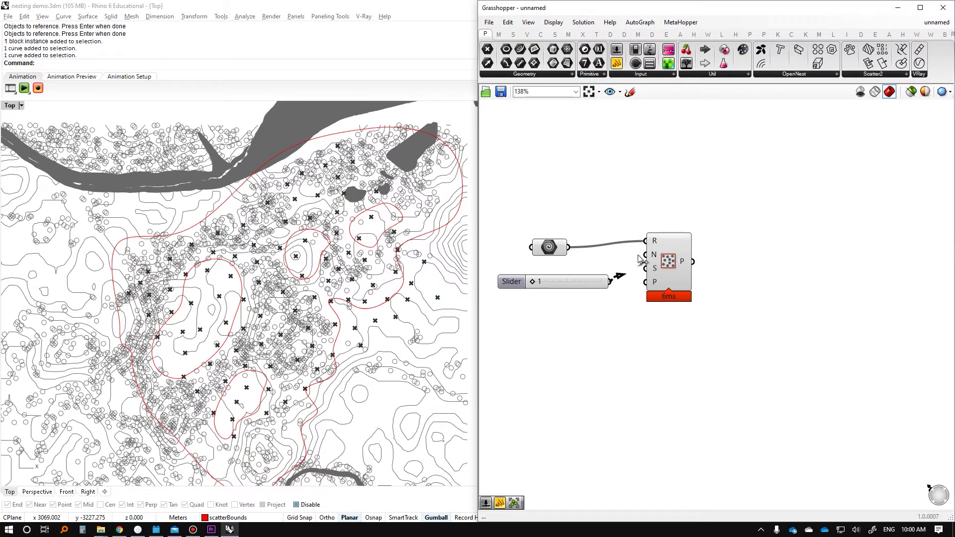
pyautogui.moveTo(622, 281); pyautogui.dragTo(646, 255)
pyautogui.scroll(-2, 286, 345)
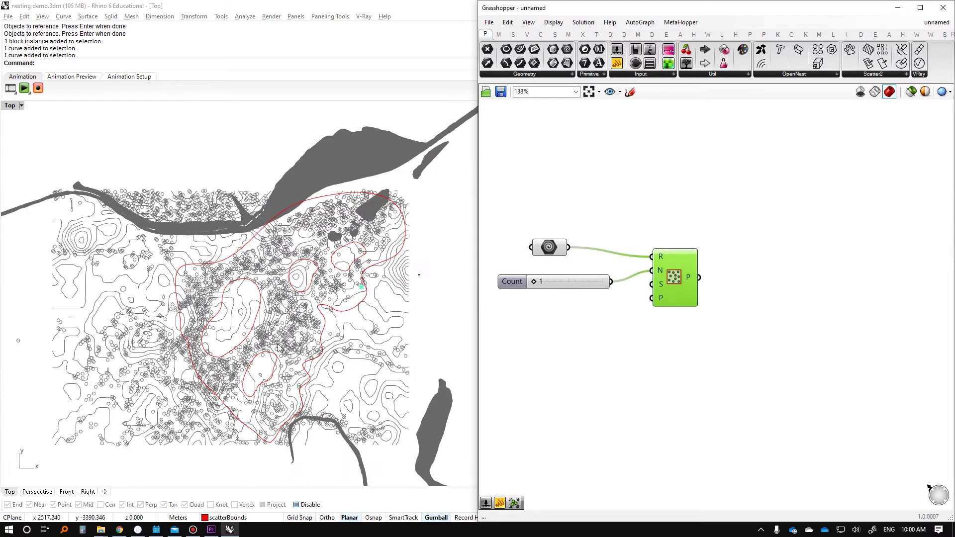
pyautogui.moveTo(533, 284); pyautogui.dragTo(563, 287)
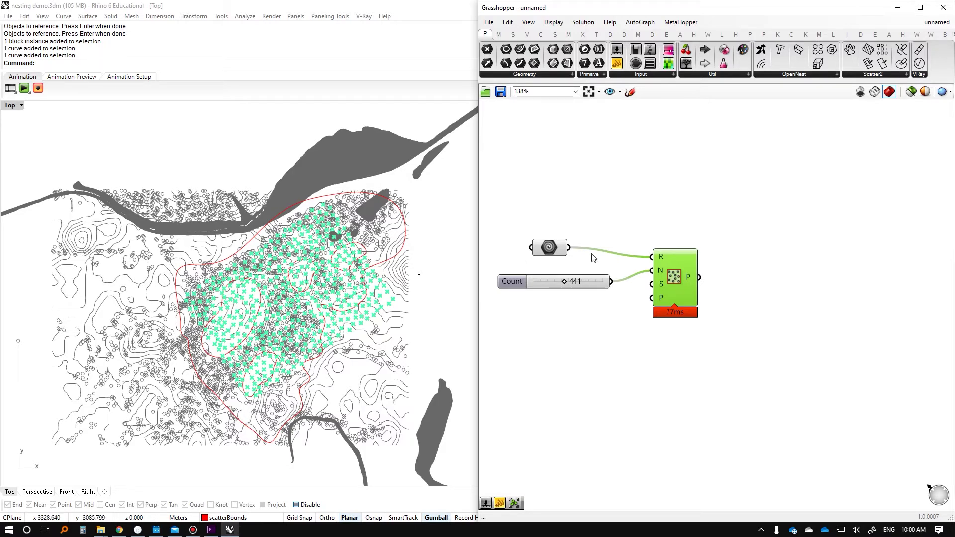
# Add a bounding rectangle component, feed it the Geometry parameter's boundary curve, and connect its B output to Populate 2D's Region input
pyautogui.moveTo(554, 267); pyautogui.dragTo(642, 248, button='right')
pyautogui.moveTo(643, 232); pyautogui.dragTo(550, 232)
pyautogui.doubleClick(630, 206)
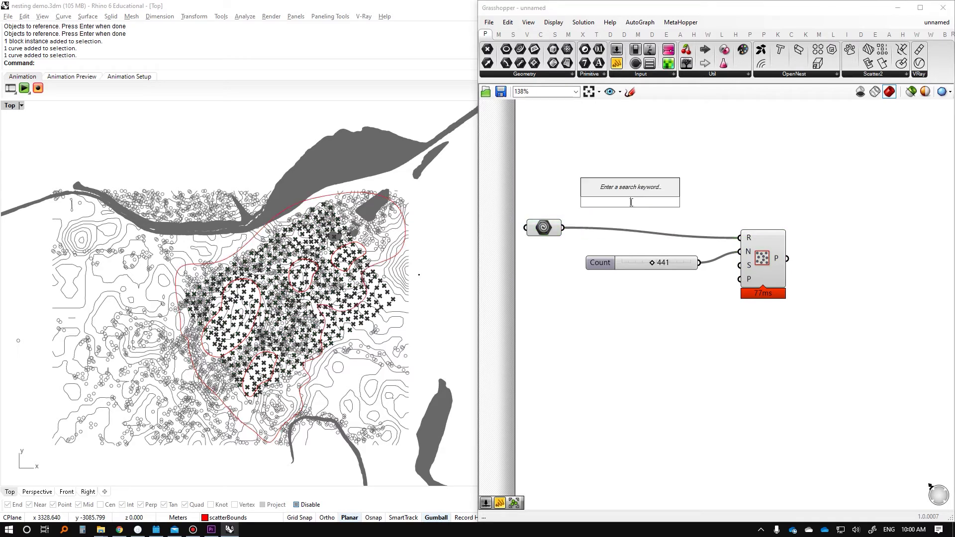
pyautogui.write('boun')
pyautogui.click(612, 165)
pyautogui.moveTo(564, 228); pyautogui.dragTo(606, 174)
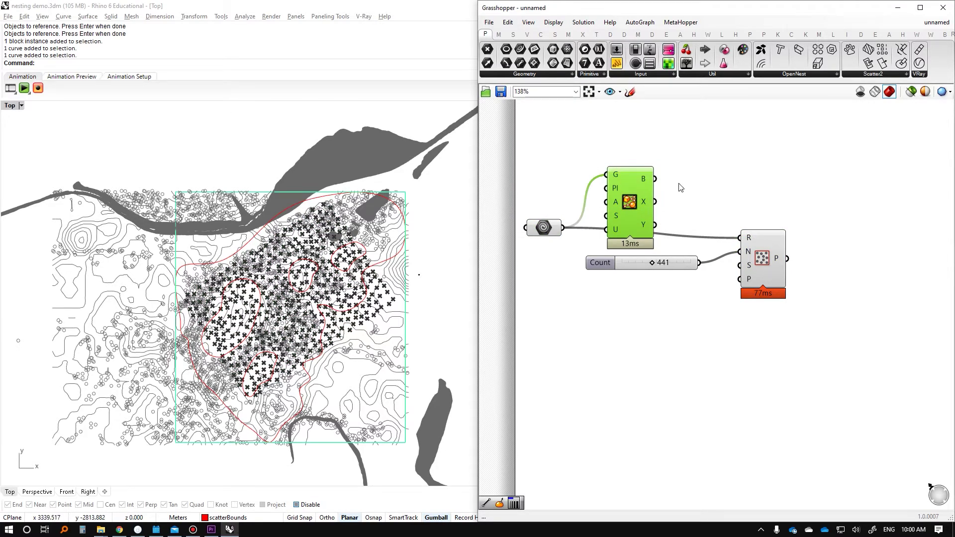
pyautogui.moveTo(709, 218); pyautogui.dragTo(740, 238)
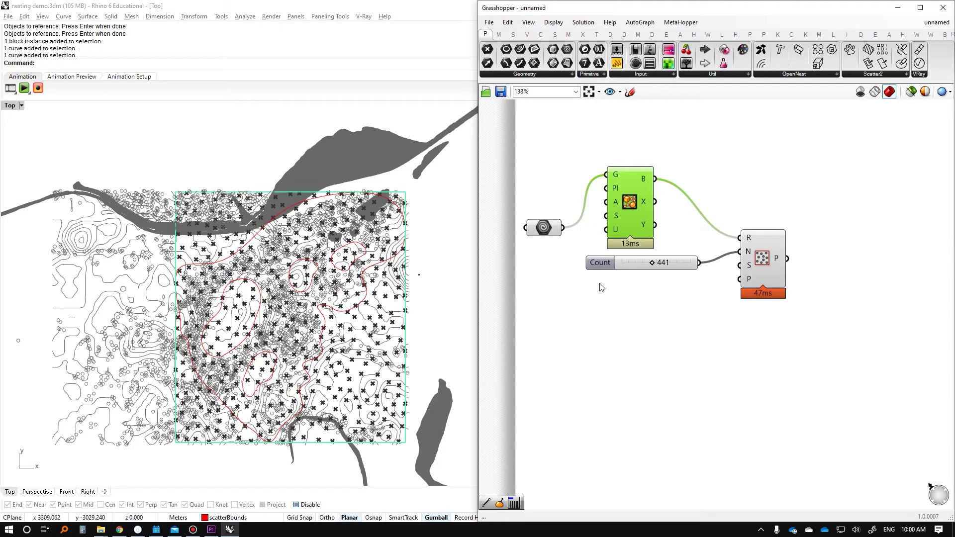
# Set Populate 2D's Count slider to 614
pyautogui.moveTo(652, 264); pyautogui.dragTo(667, 264)
pyautogui.moveTo(742, 297); pyautogui.dragTo(666, 299, button='right')
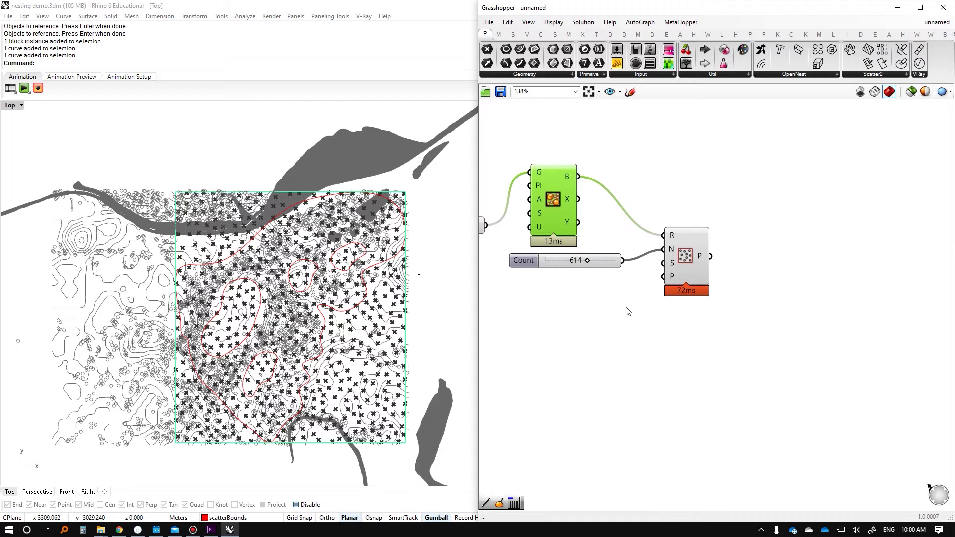
pyautogui.scroll(2, 306, 253)
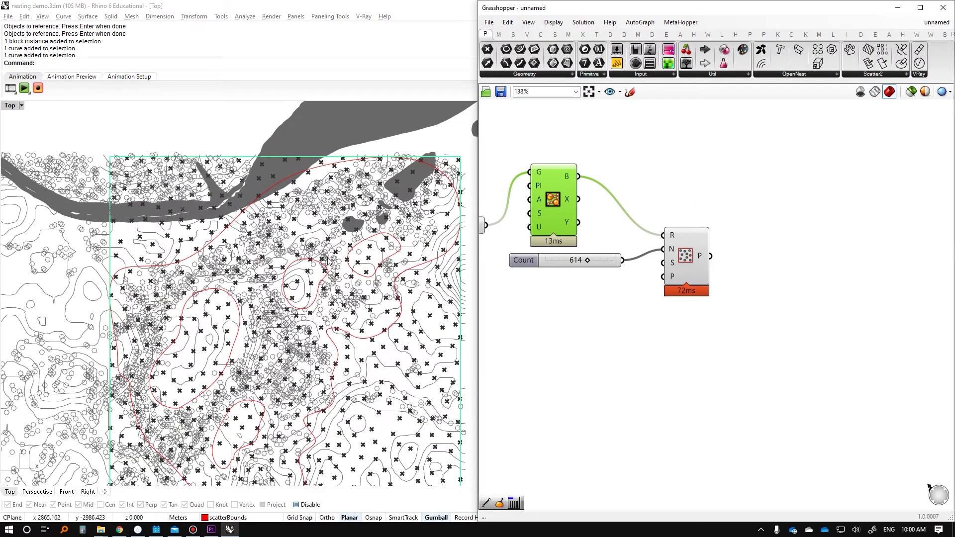
pyautogui.moveTo(241, 237); pyautogui.dragTo(206, 228, button='right')
# Save the Rhino model, and save the Grasshopper definition in the 01_RHINO folder as scatter
pyautogui.hotkey('ctrl', 's')
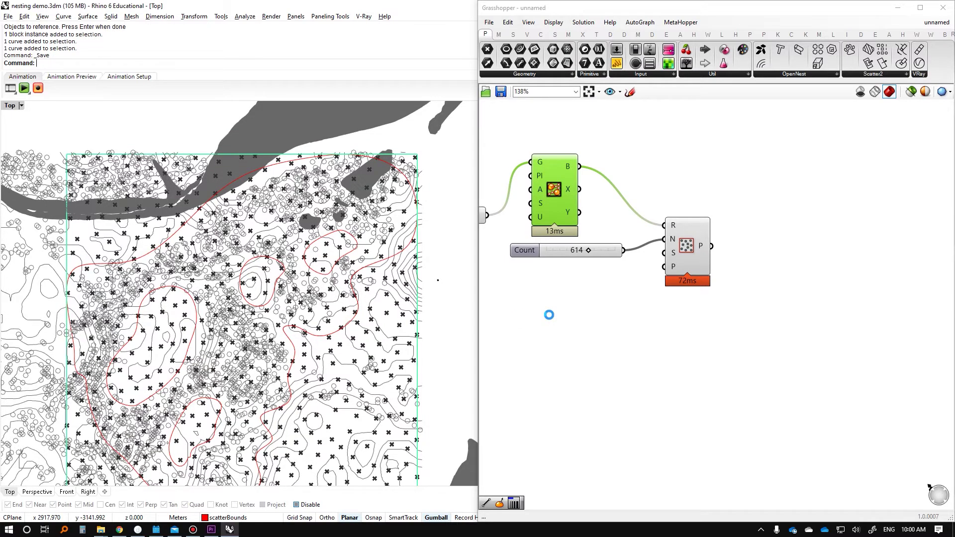
pyautogui.moveTo(550, 318); pyautogui.dragTo(578, 271, button='right')
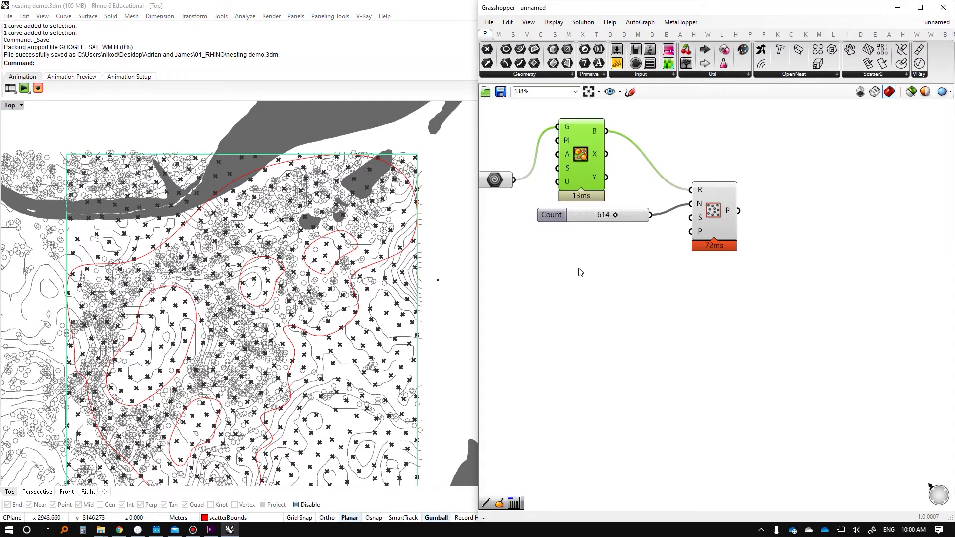
pyautogui.hotkey('ctrl', 's')
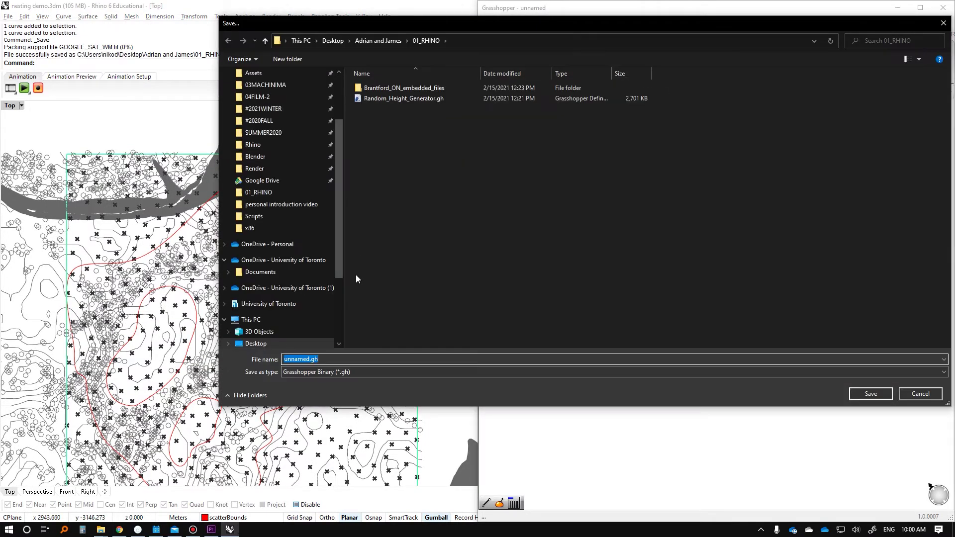
pyautogui.write('scatter')
pyautogui.press('Return')
# Examine how the points populated across the bounding rectangle lie relative to the outer scatter boundary and the inner clearing curves
pyautogui.scroll(-2, 304, 319)
pyautogui.scroll(2, 296, 295)
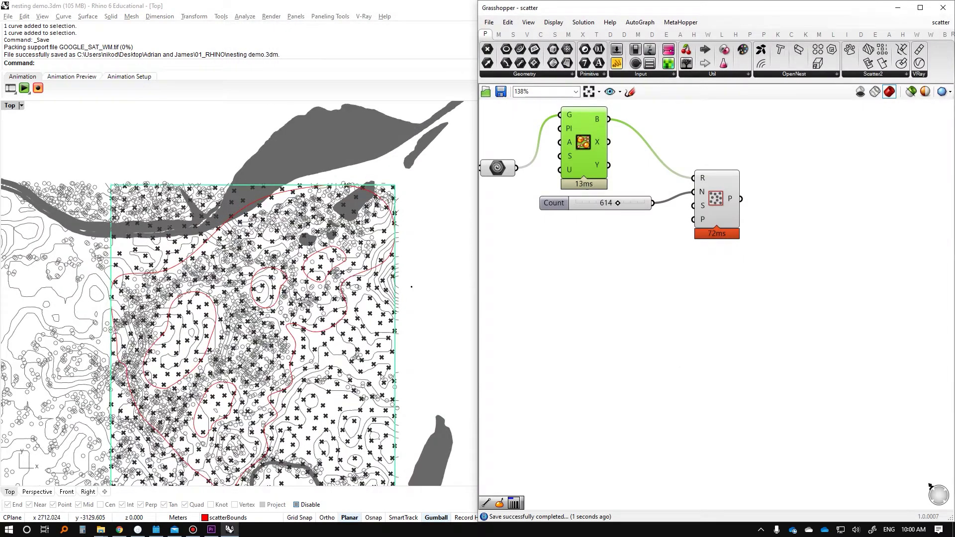
pyautogui.scroll(2, 296, 295)
pyautogui.moveTo(123, 158); pyautogui.dragTo(209, 139, button='right')
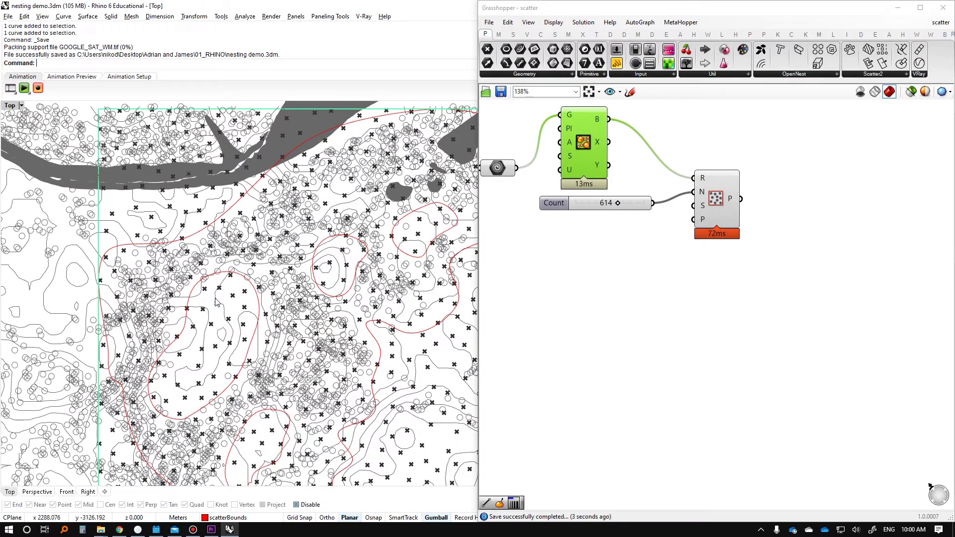
pyautogui.scroll(-4, 210, 227)
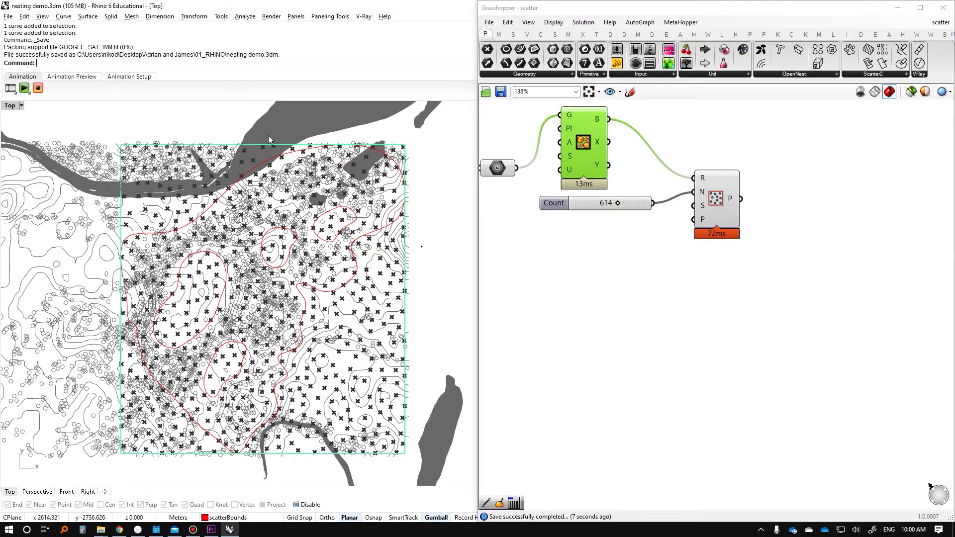
pyautogui.scroll(2, 215, 249)
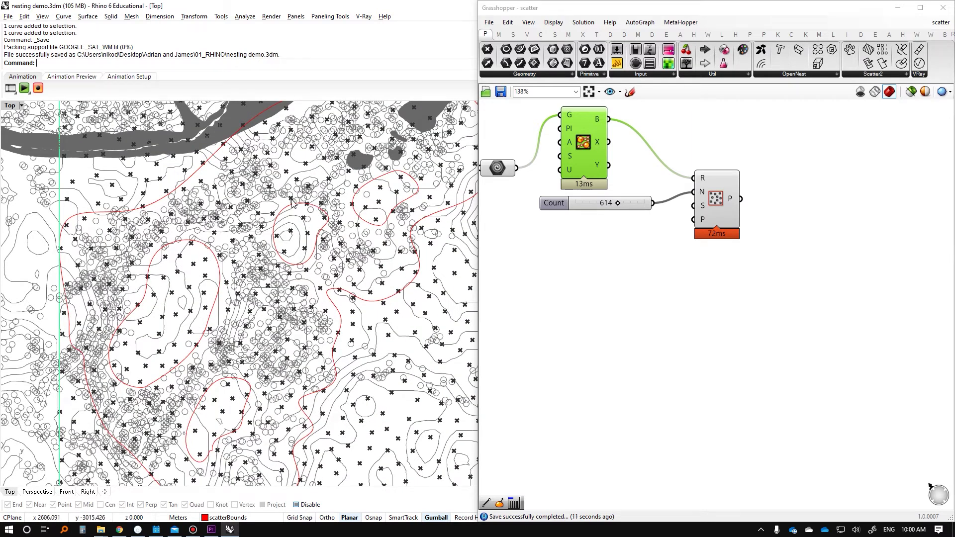
pyautogui.scroll(-2, 640, 280)
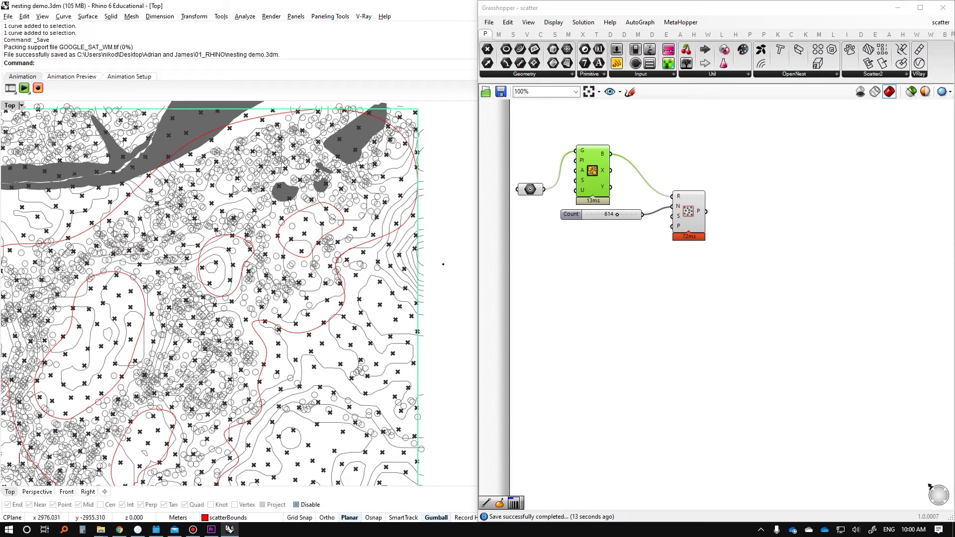
pyautogui.scroll(-3, 201, 185)
pyautogui.scroll(2, 201, 185)
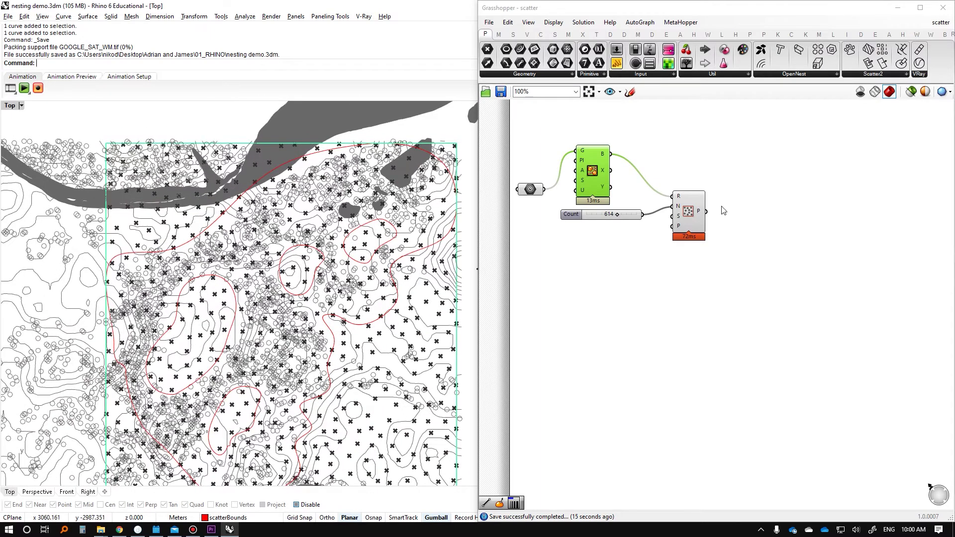
# Add a Point In Curve component to the canvas next to Populate 2D's point output
pyautogui.doubleClick(747, 195)
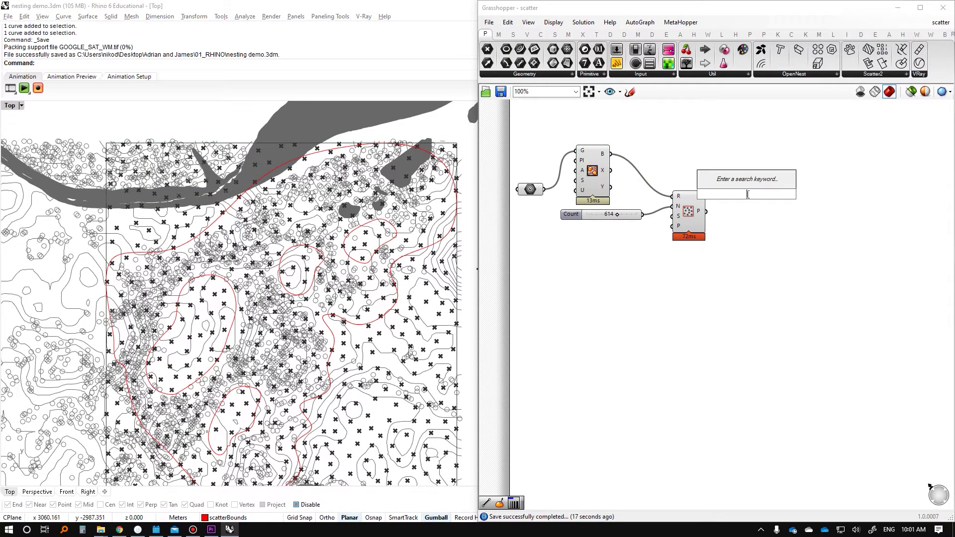
pyautogui.write('point in cur')
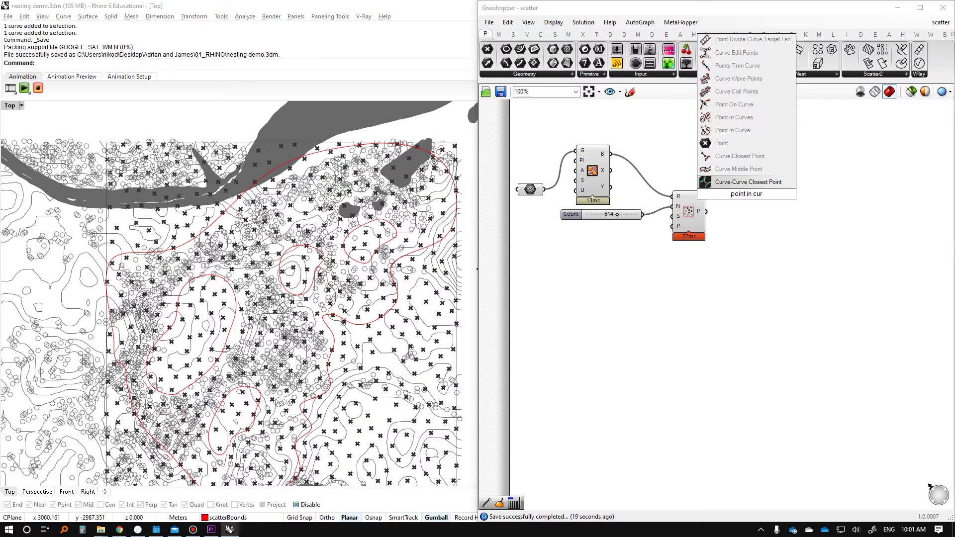
pyautogui.click(756, 130)
pyautogui.scroll(3, 738, 220)
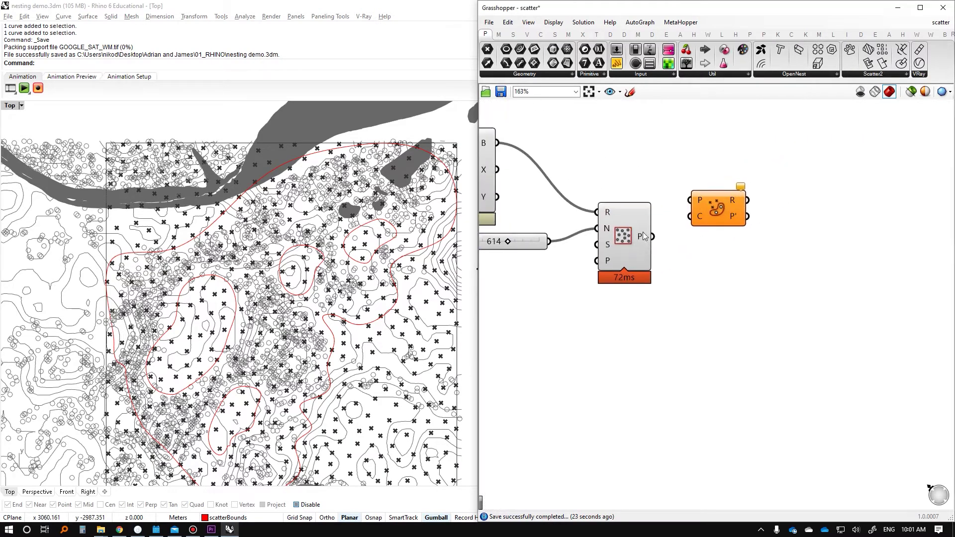
pyautogui.scroll(-1, 626, 247)
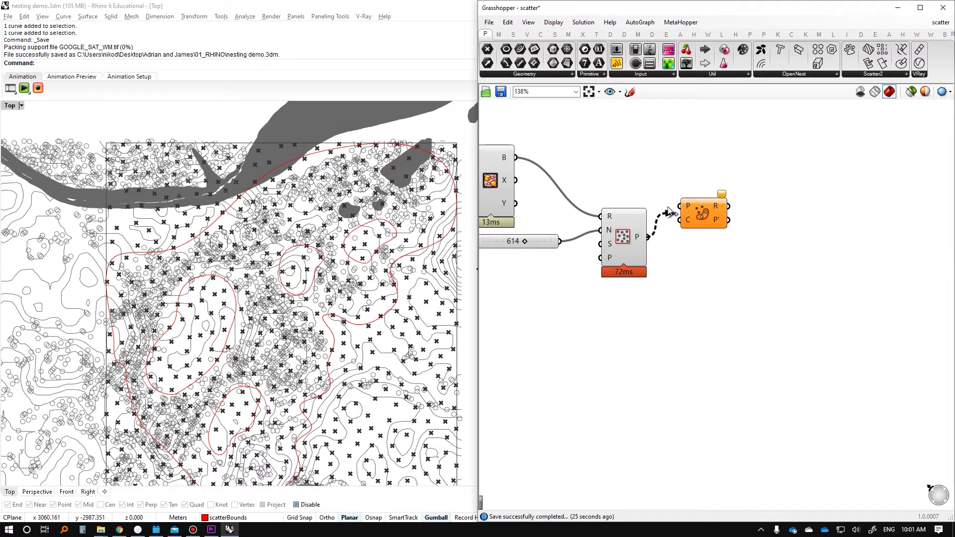
# Add a Point in Curves component below the Point In Curve component
pyautogui.doubleClick(692, 281)
pyautogui.write('point in curves')
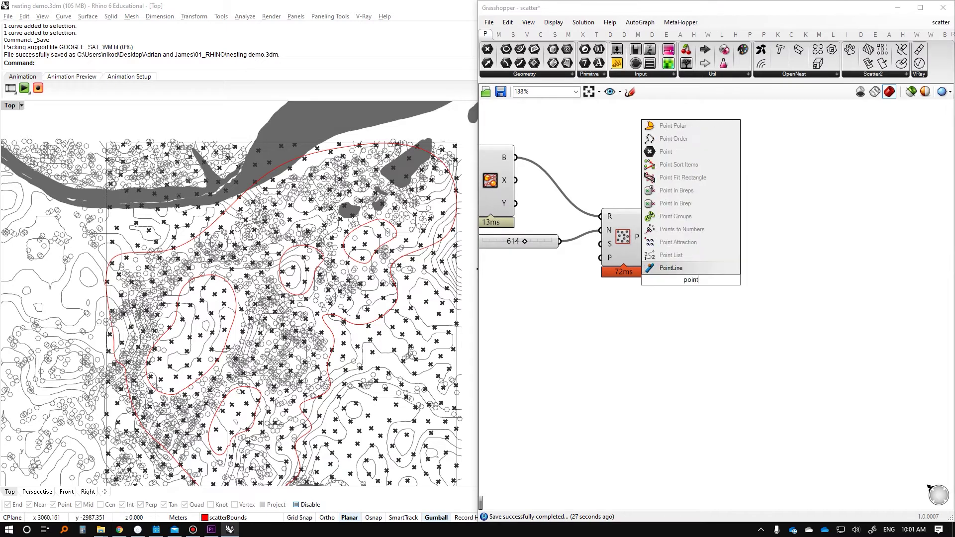
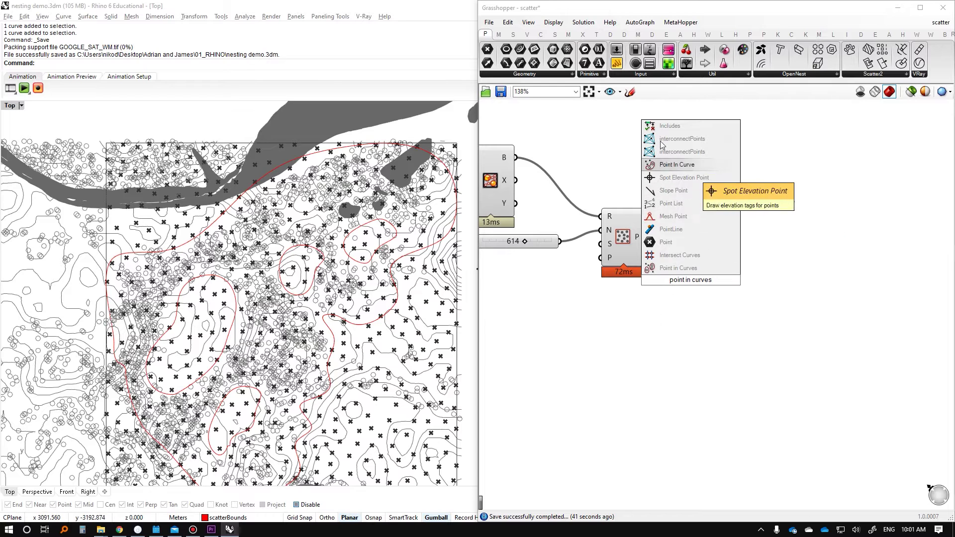
# Add a Point In Curve component and connect the Populate 2D points and the boundary curve to its point and curve inputs
pyautogui.press('Return')
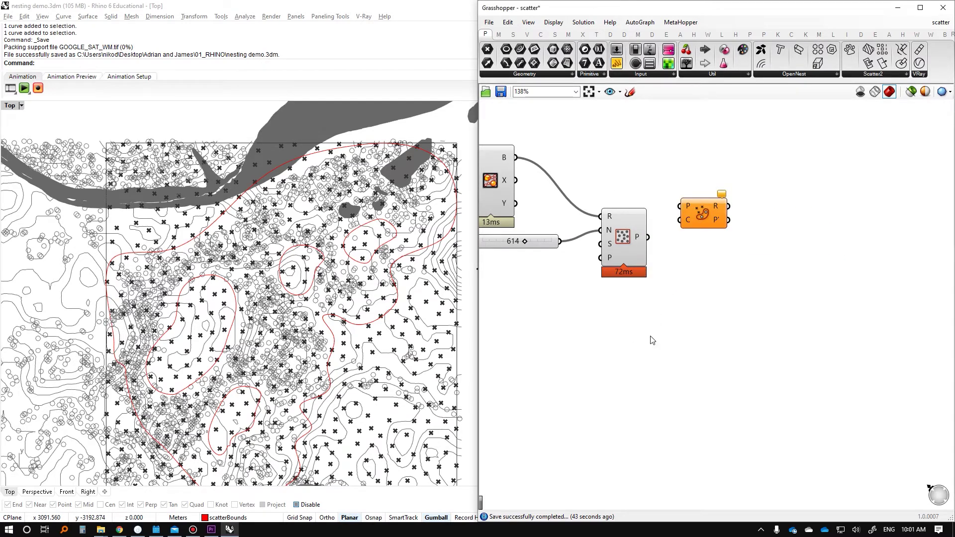
pyautogui.moveTo(629, 252); pyautogui.dragTo(626, 262)
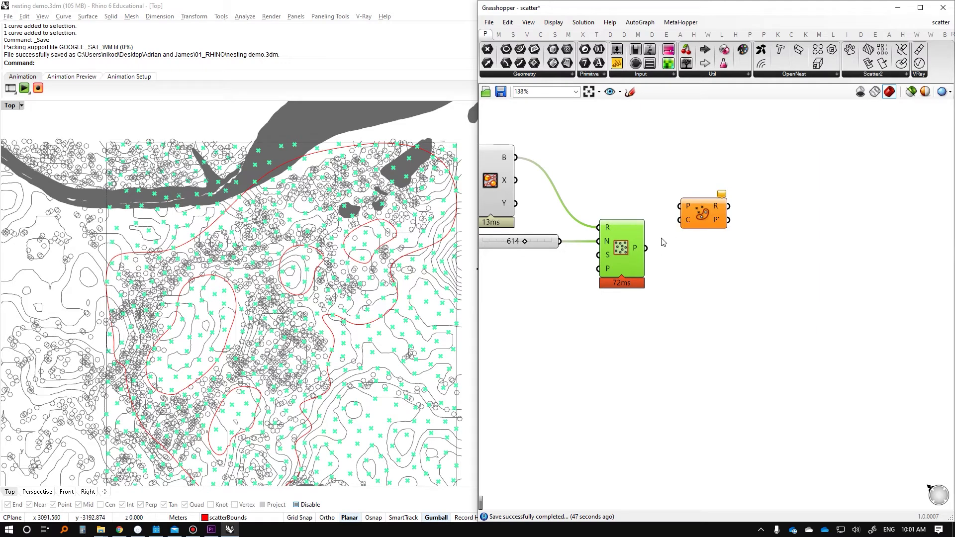
pyautogui.moveTo(643, 249); pyautogui.dragTo(677, 206)
pyautogui.click(611, 174)
pyautogui.moveTo(538, 178); pyautogui.dragTo(717, 194, button='right')
pyautogui.moveTo(603, 222); pyautogui.dragTo(862, 236)
# Restrict the viewport preview to selected components only
pyautogui.click(883, 231)
pyautogui.moveTo(891, 242); pyautogui.dragTo(722, 233, button='right')
pyautogui.click(914, 97)
pyautogui.moveTo(833, 249); pyautogui.dragTo(777, 250, button='right')
pyautogui.click(566, 262)
pyautogui.moveTo(675, 274); pyautogui.dragTo(630, 282, button='right')
# Add a Dispatch component after the Point In Curve component
pyautogui.doubleClick(715, 230)
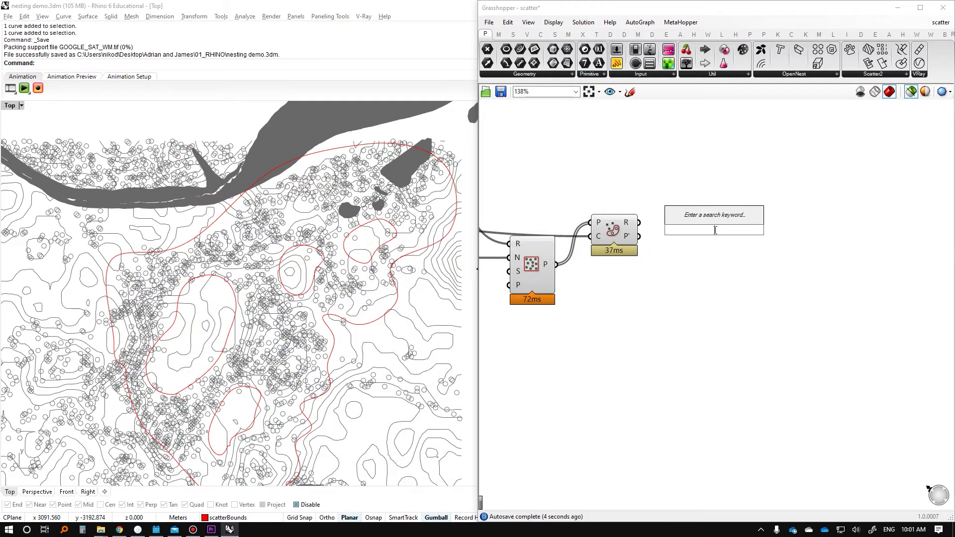
pyautogui.write('disp')
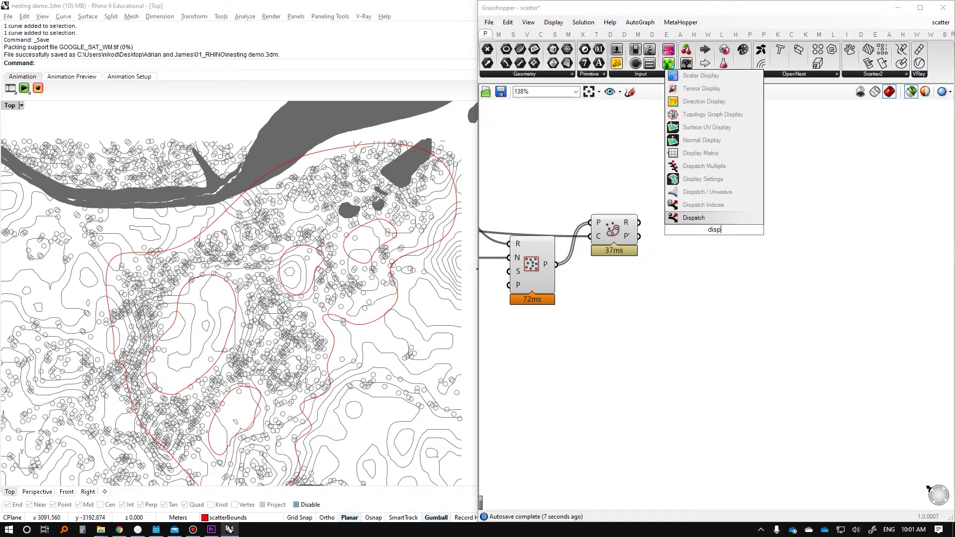
pyautogui.press('Return')
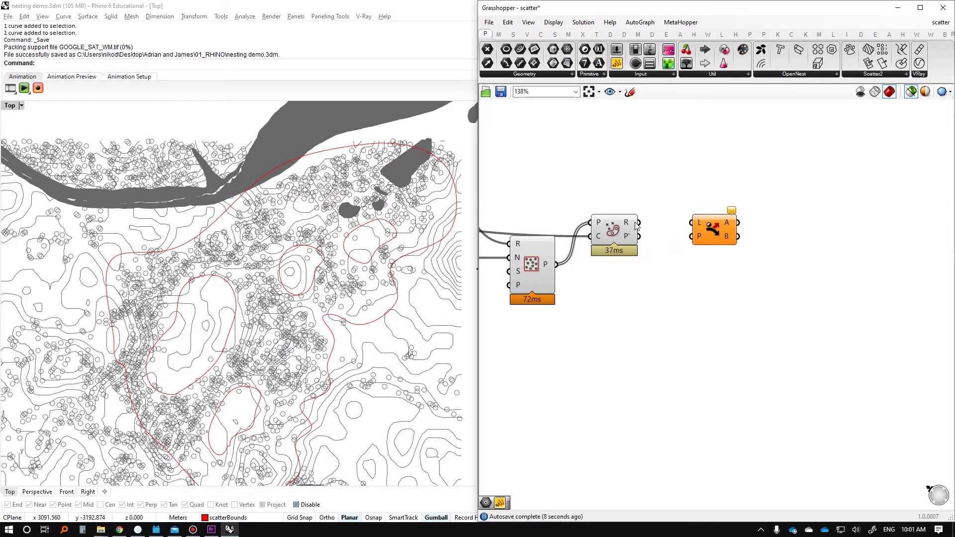
# Add a panel fed by Point In Curve's relationship output, enlarge it and place it below the Dispatch component
pyautogui.moveTo(628, 225)
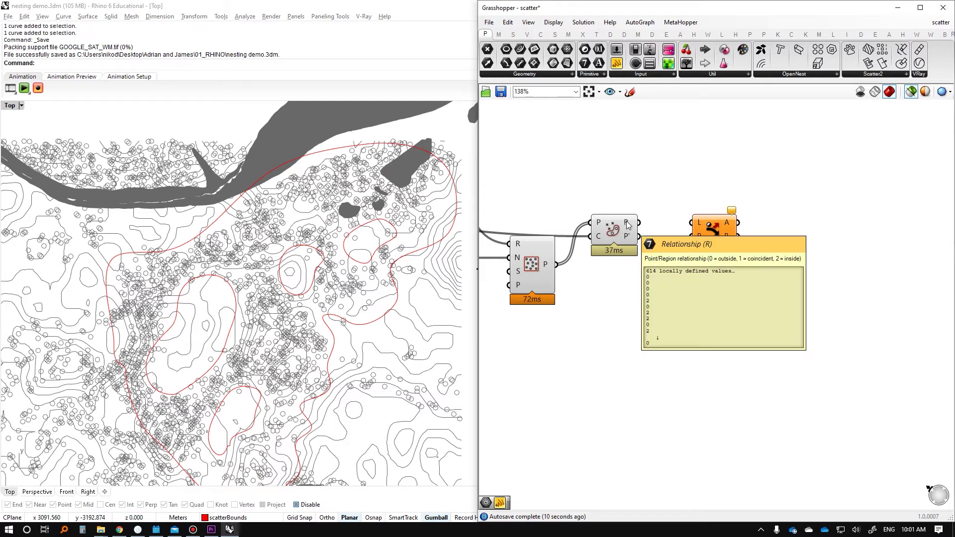
pyautogui.doubleClick(661, 261)
pyautogui.write('panel')
pyautogui.press('Return')
pyautogui.moveTo(661, 262); pyautogui.dragTo(734, 302)
pyautogui.moveTo(639, 236); pyautogui.dragTo(677, 297)
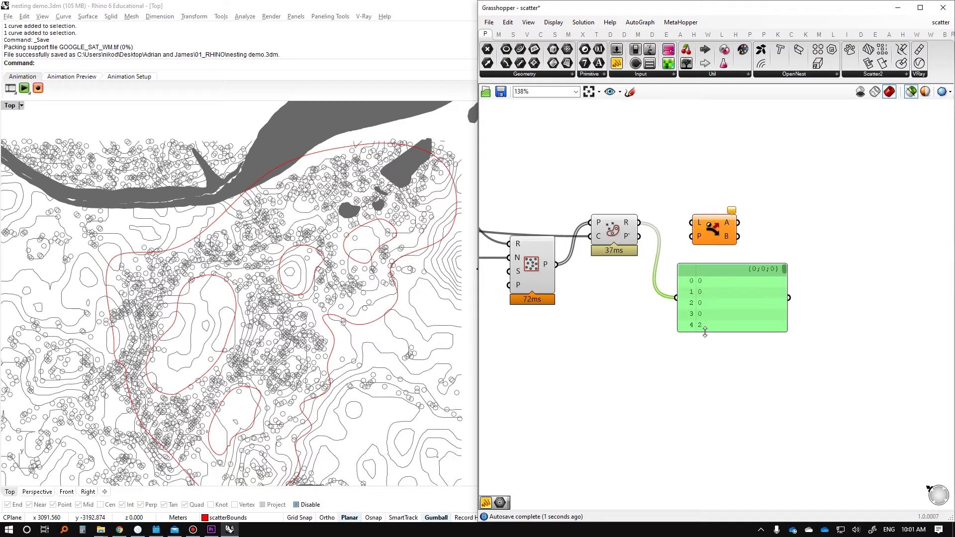
pyautogui.moveTo(705, 332); pyautogui.dragTo(707, 428)
pyautogui.moveTo(730, 309); pyautogui.dragTo(743, 397)
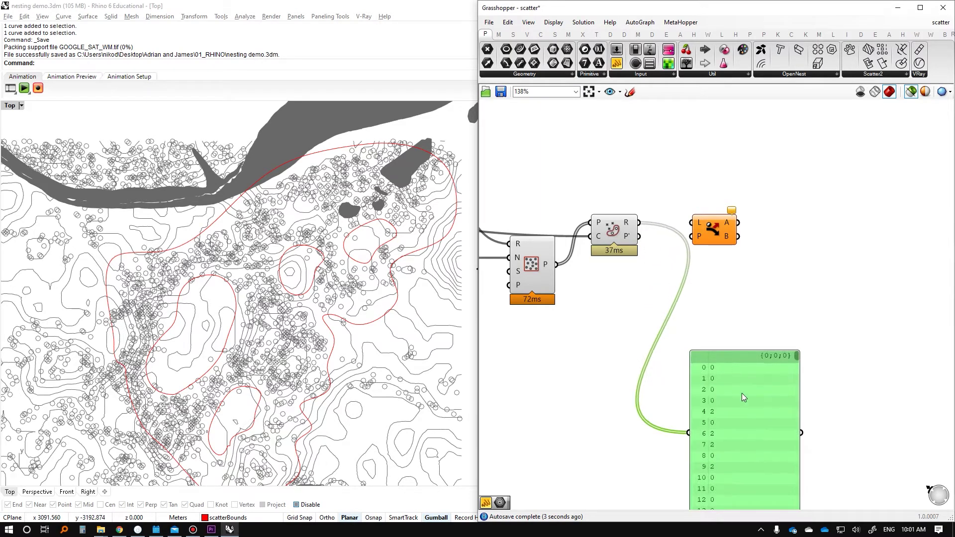
# Connect Point In Curve's relationship output to Dispatch's pattern input and the boundary geometry to its list input
pyautogui.moveTo(655, 244); pyautogui.dragTo(696, 284, button='right')
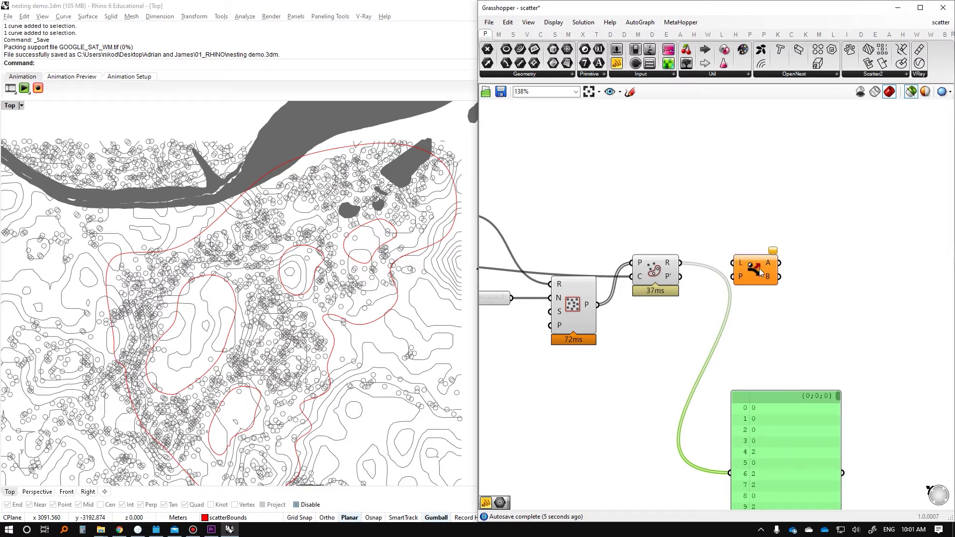
pyautogui.moveTo(760, 269); pyautogui.dragTo(754, 248)
pyautogui.moveTo(681, 264); pyautogui.dragTo(727, 254)
pyautogui.moveTo(656, 248); pyautogui.dragTo(751, 242, button='right')
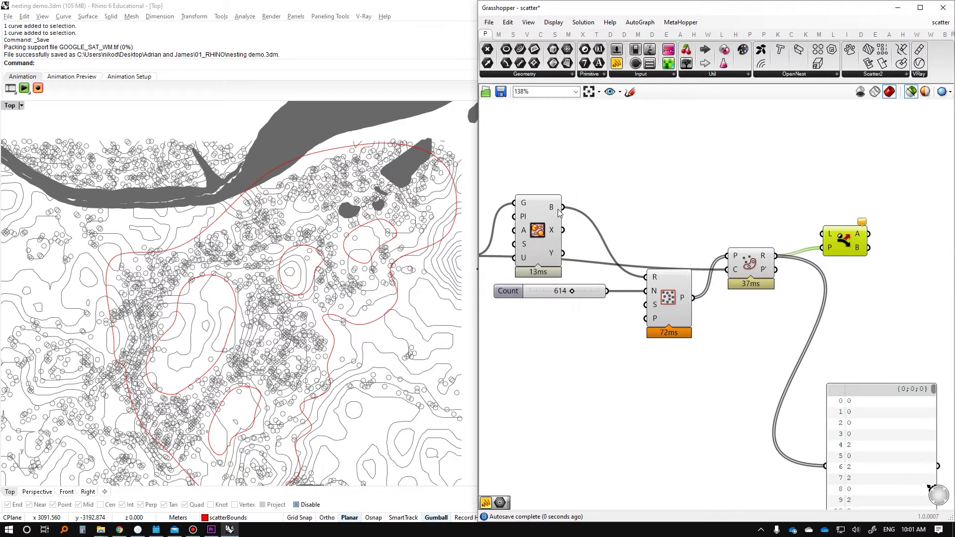
pyautogui.scroll(-5, 744, 222)
pyautogui.moveTo(727, 260); pyautogui.dragTo(736, 246)
pyautogui.scroll(5, 763, 247)
pyautogui.doubleClick(831, 243)
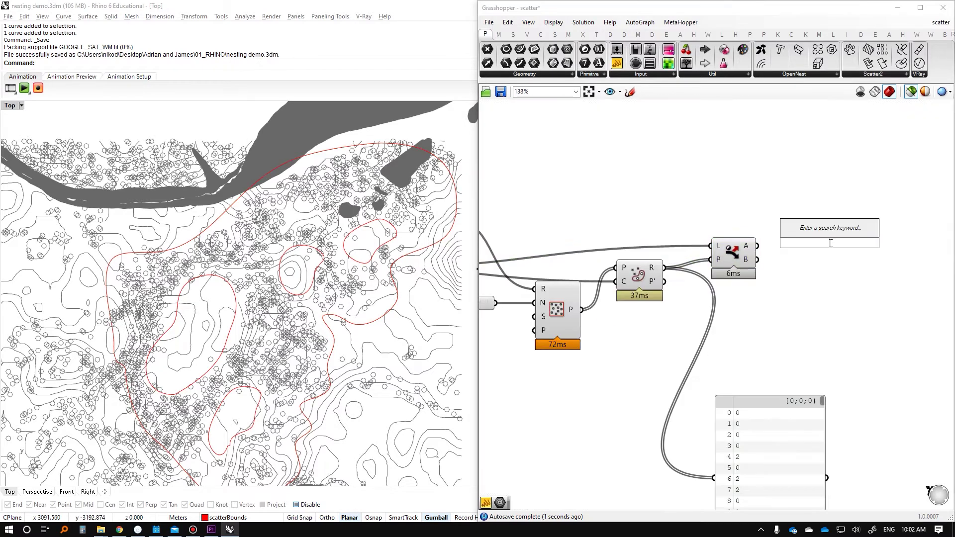
pyautogui.write('"')
pyautogui.press('Return')
pyautogui.click(831, 246)
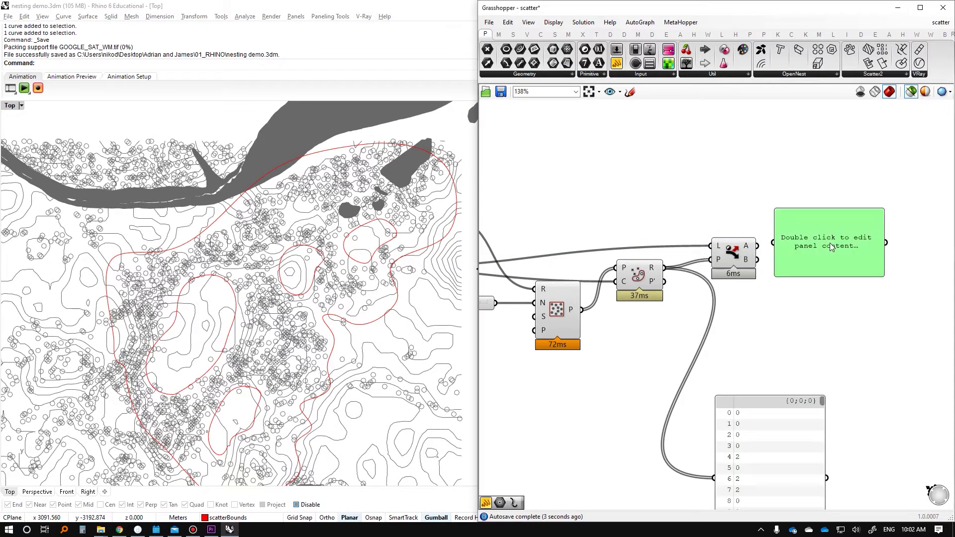
pyautogui.press('Delete')
# Add a Geometry parameter beside the Dispatch component's outputs
pyautogui.doubleClick(716, 304)
pyautogui.write('data')
pyautogui.press('Return')
pyautogui.moveTo(724, 312); pyautogui.dragTo(800, 260)
pyautogui.scroll(-4, 826, 234)
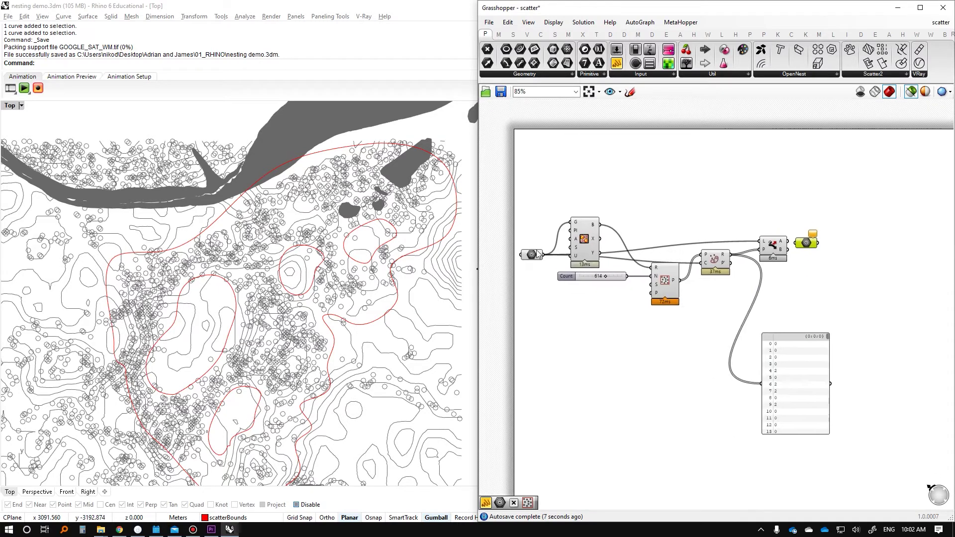
# Rewire Dispatch's list input to the Populate 2D points and connect its A output to the new Geometry parameter
pyautogui.scroll(4, 690, 285)
pyautogui.click(661, 266)
pyautogui.moveTo(672, 277); pyautogui.dragTo(803, 224)
pyautogui.moveTo(802, 225); pyautogui.dragTo(681, 230, button='right')
pyautogui.moveTo(726, 230); pyautogui.dragTo(761, 223)
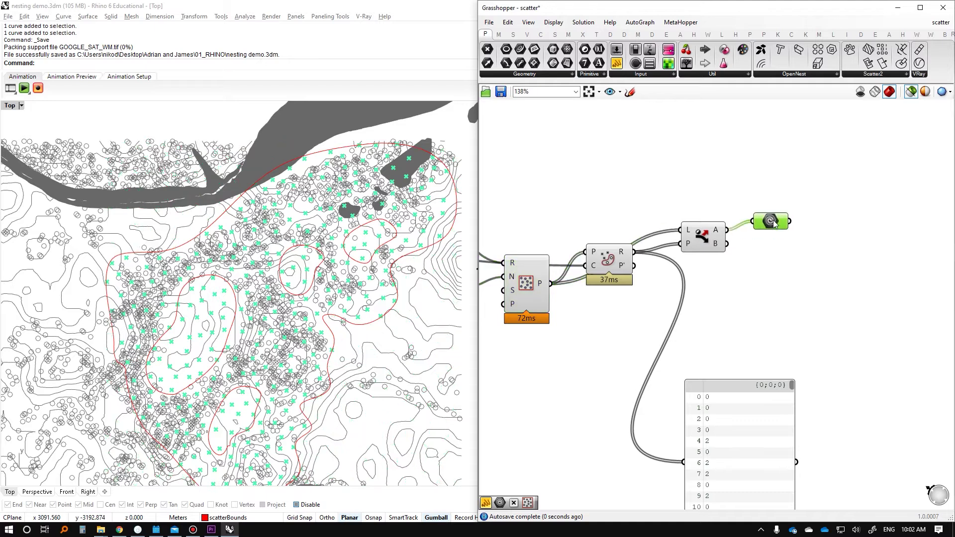
# Compare the full Populate 2D point set with the dispatched points relative to the outer scatter boundary
pyautogui.scroll(-4, 445, 251)
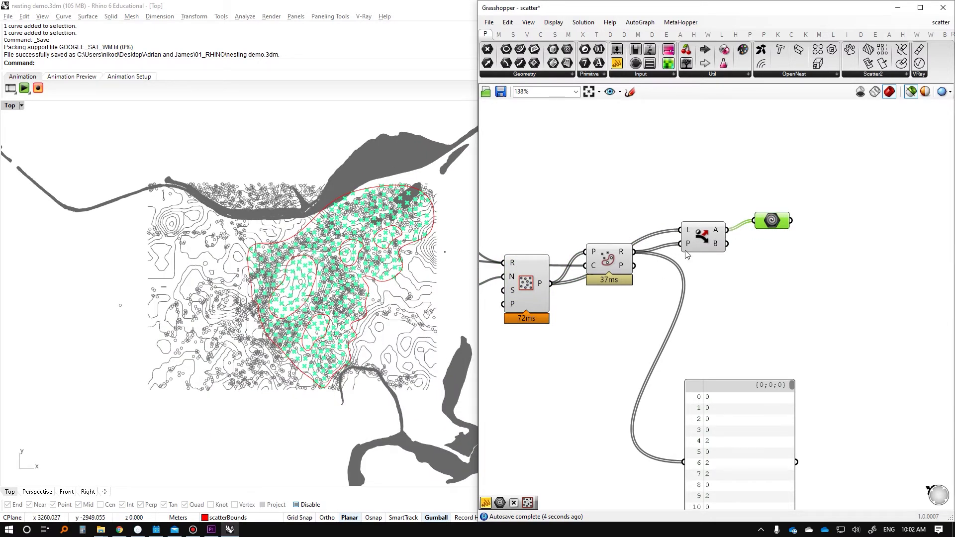
pyautogui.scroll(1, 684, 280)
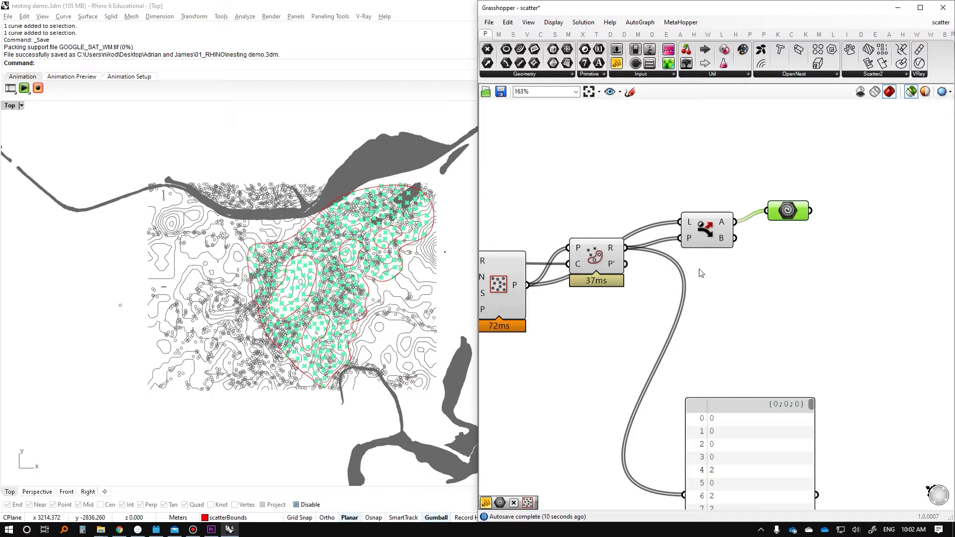
pyautogui.click(597, 251)
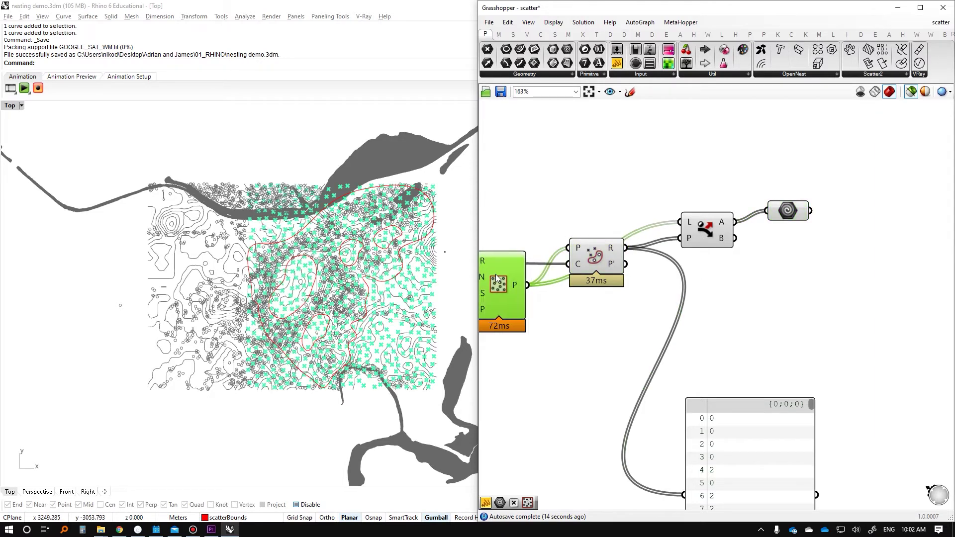
pyautogui.click(788, 211)
pyautogui.scroll(3, 343, 277)
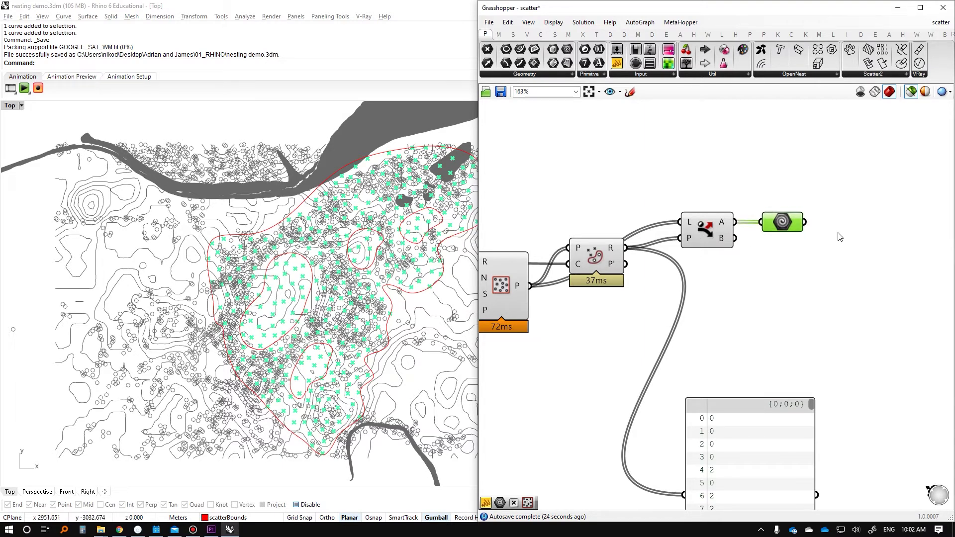
# Add a Point in Curves component after the Geometry parameter and connect the filtered points to its point input
pyautogui.moveTo(838, 234); pyautogui.dragTo(760, 237, button='right')
pyautogui.doubleClick(757, 233)
pyautogui.write('point in')
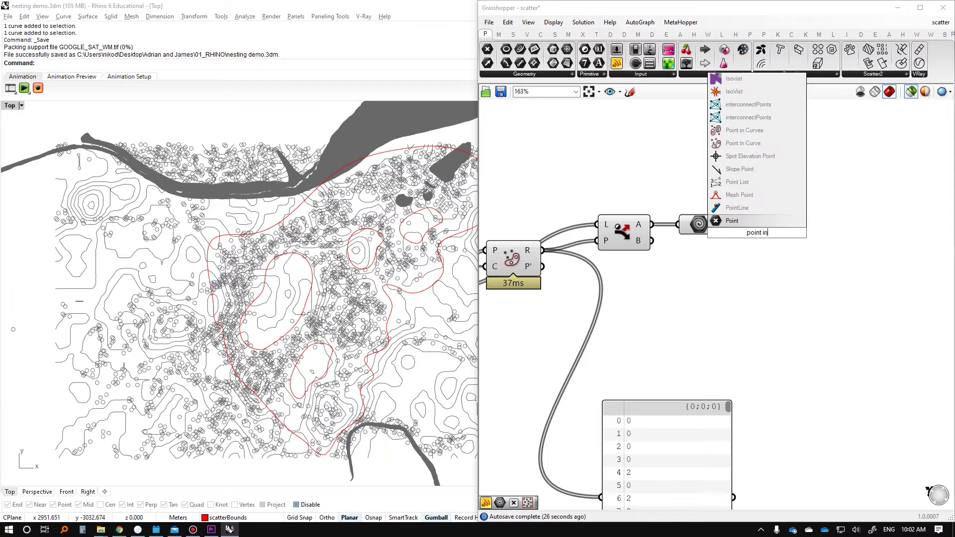
pyautogui.write(' curves')
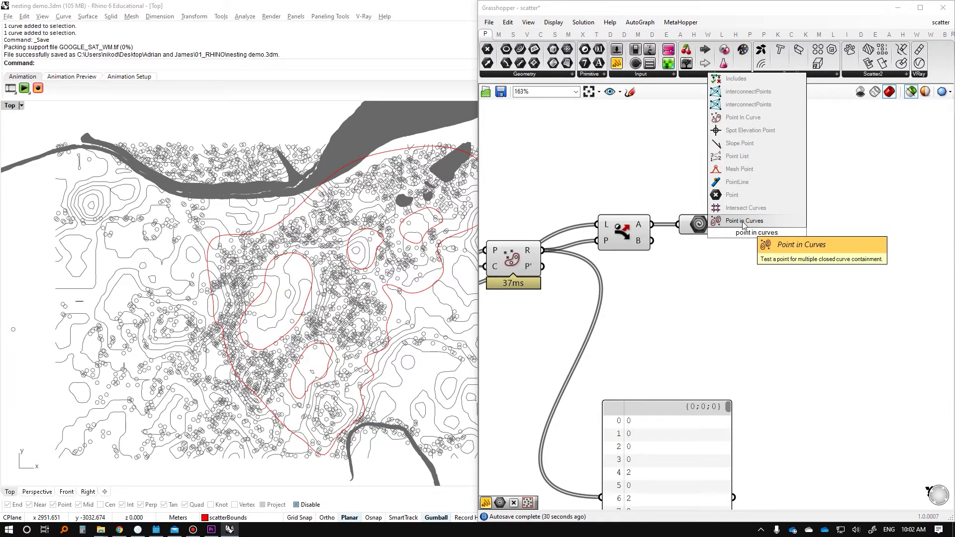
pyautogui.click(744, 221)
pyautogui.moveTo(773, 256); pyautogui.dragTo(771, 245)
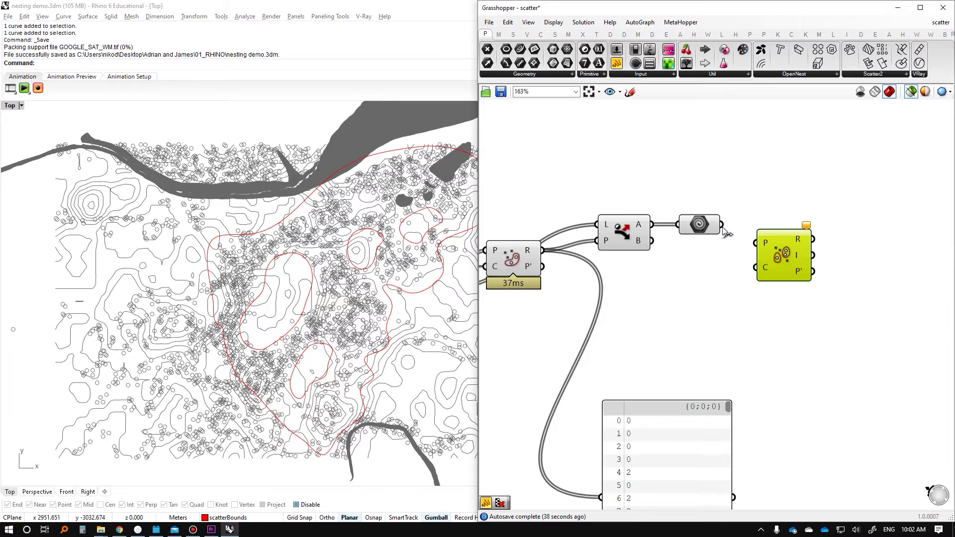
pyautogui.scroll(-3, 727, 233)
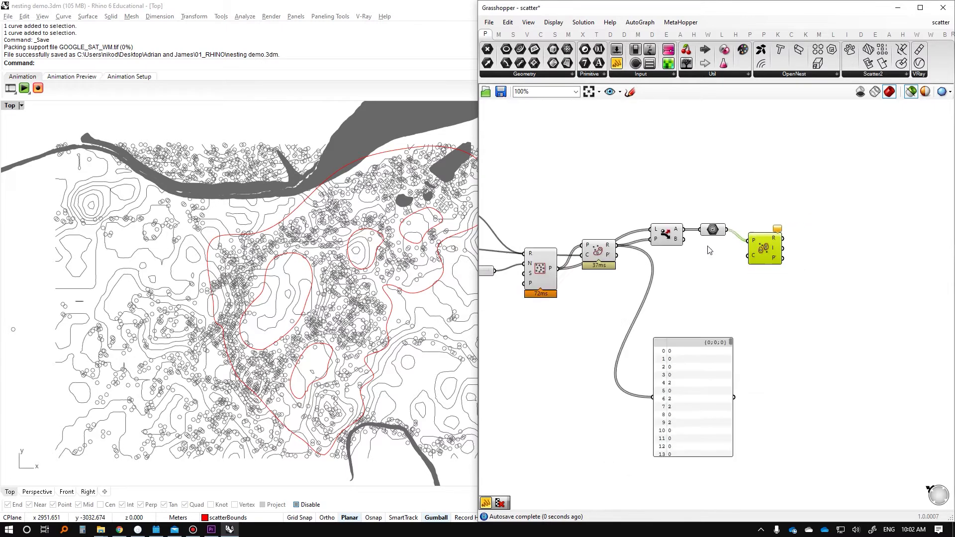
# Add another Geometry parameter near the start of the definition and reference the four inner clearing curves from the Rhino model in it
pyautogui.scroll(1, 638, 245)
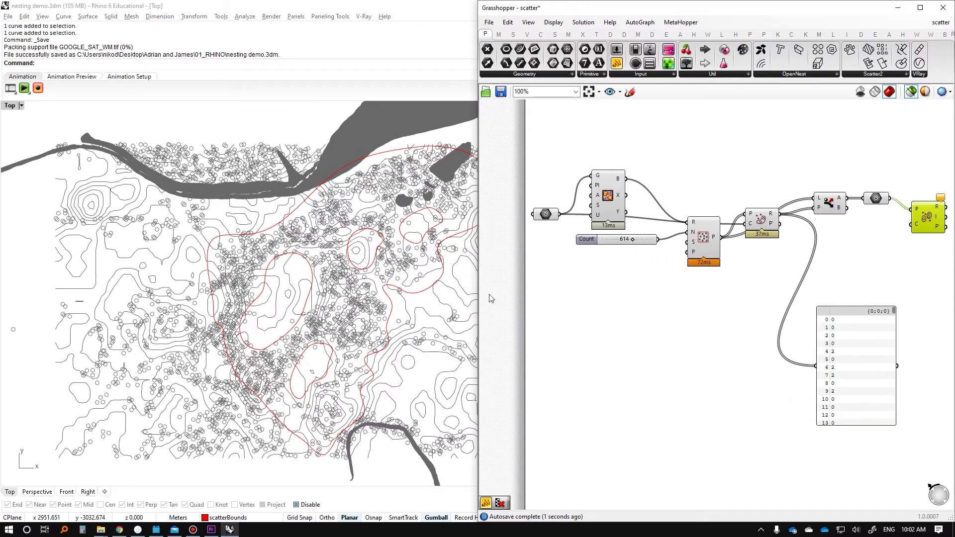
pyautogui.doubleClick(569, 305)
pyautogui.write('geo')
pyautogui.press('Return')
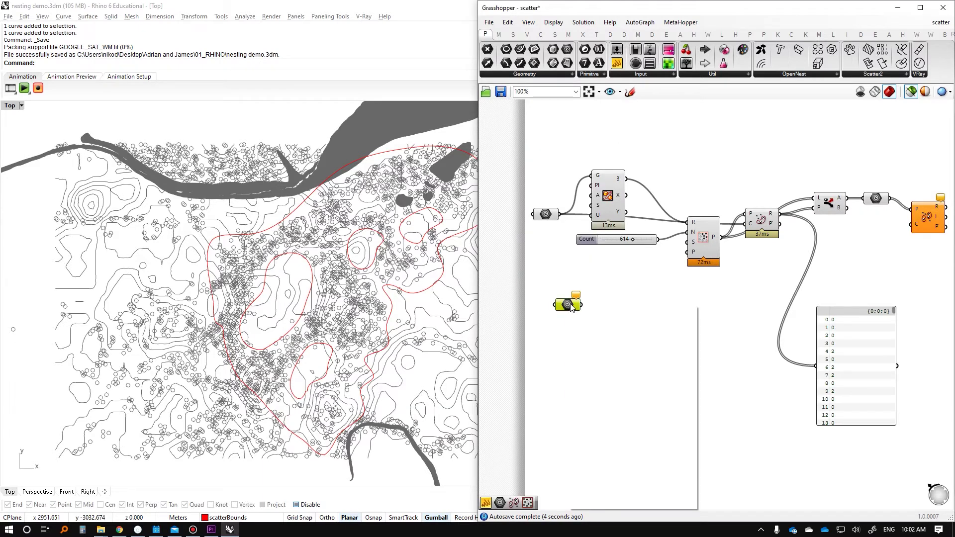
pyautogui.rightClick(570, 307)
pyautogui.click(623, 441)
pyautogui.moveTo(363, 247); pyautogui.dragTo(361, 247)
pyautogui.moveTo(297, 297); pyautogui.dragTo(269, 392)
pyautogui.press('Return')
pyautogui.moveTo(591, 312); pyautogui.dragTo(564, 306, button='right')
# Move the clearing-curve parameter beside the Point in Curves component and connect it to the C input
pyautogui.moveTo(537, 301); pyautogui.dragTo(826, 248)
pyautogui.moveTo(870, 247); pyautogui.dragTo(677, 259, button='right')
pyautogui.scroll(3, 672, 259)
pyautogui.moveTo(625, 251); pyautogui.dragTo(696, 211)
pyautogui.moveTo(781, 259); pyautogui.dragTo(717, 279, button='right')
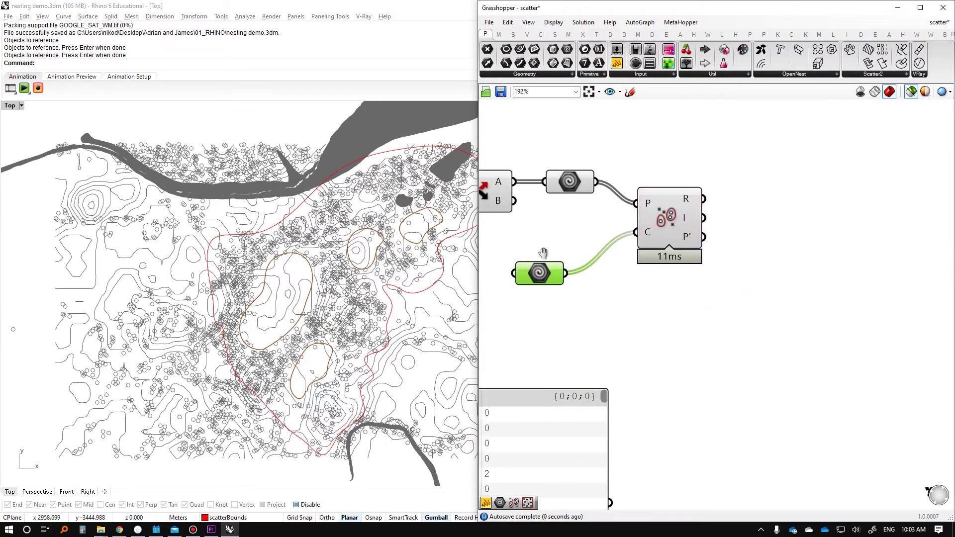
# Add a second Dispatch component, with Point in Curves' relationship output as its pattern and the boundary-filtered points as its list
pyautogui.moveTo(491, 245); pyautogui.dragTo(671, 250, button='right')
pyautogui.scroll(-2, 667, 254)
pyautogui.scroll(2, 551, 230)
pyautogui.moveTo(807, 267); pyautogui.dragTo(699, 285, button='right')
pyautogui.moveTo(843, 241); pyautogui.dragTo(763, 269, button='right')
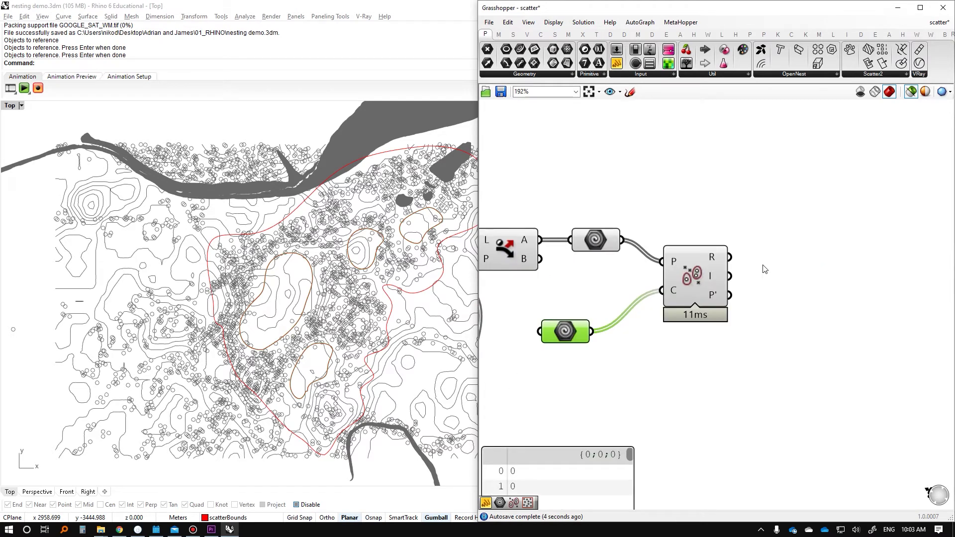
pyautogui.doubleClick(798, 249)
pyautogui.write('dispatch')
pyautogui.press('Return')
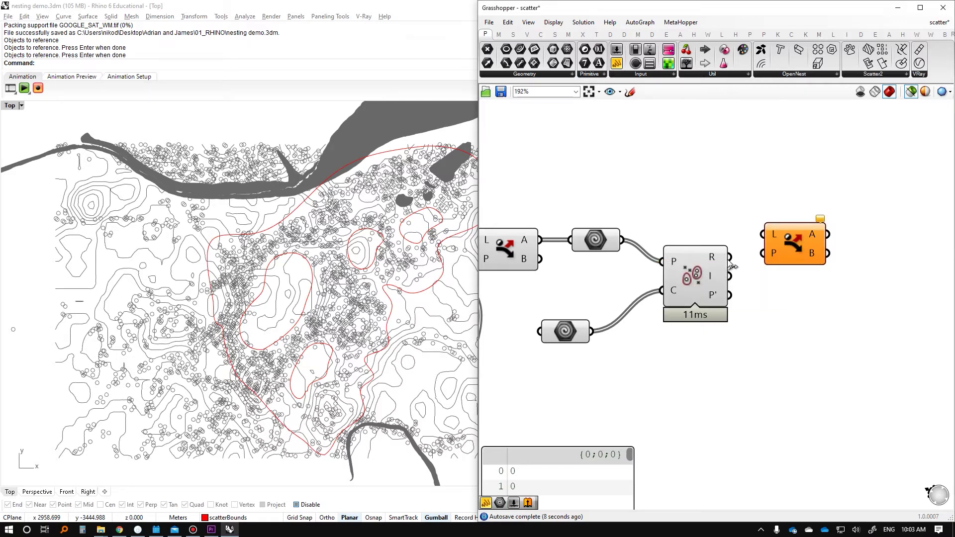
pyautogui.moveTo(730, 257); pyautogui.dragTo(764, 253)
pyautogui.moveTo(622, 241); pyautogui.dragTo(764, 235)
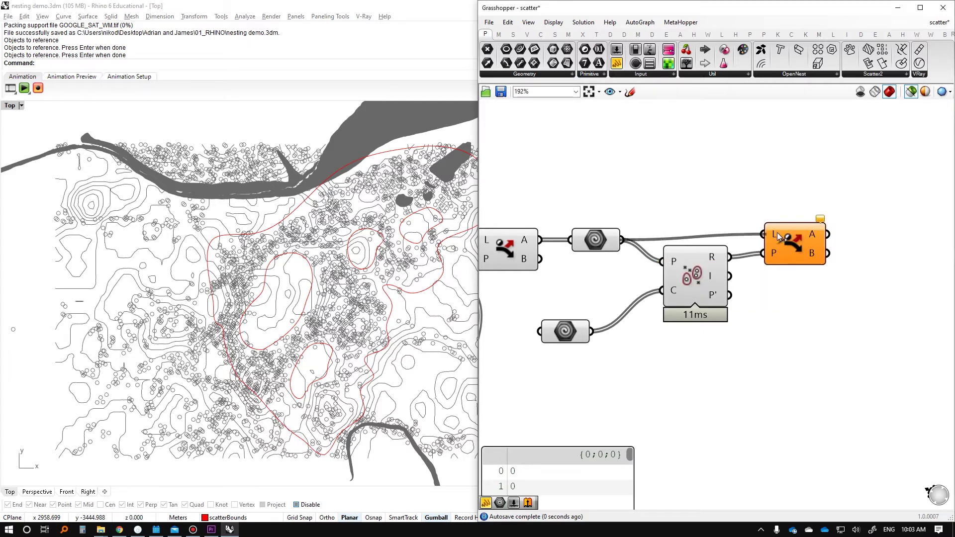
# Add a Geometry parameter after the second Dispatch and connect the A output to it
pyautogui.doubleClick(911, 214)
pyautogui.write('geo')
pyautogui.press('Return')
pyautogui.moveTo(827, 234); pyautogui.dragTo(907, 230)
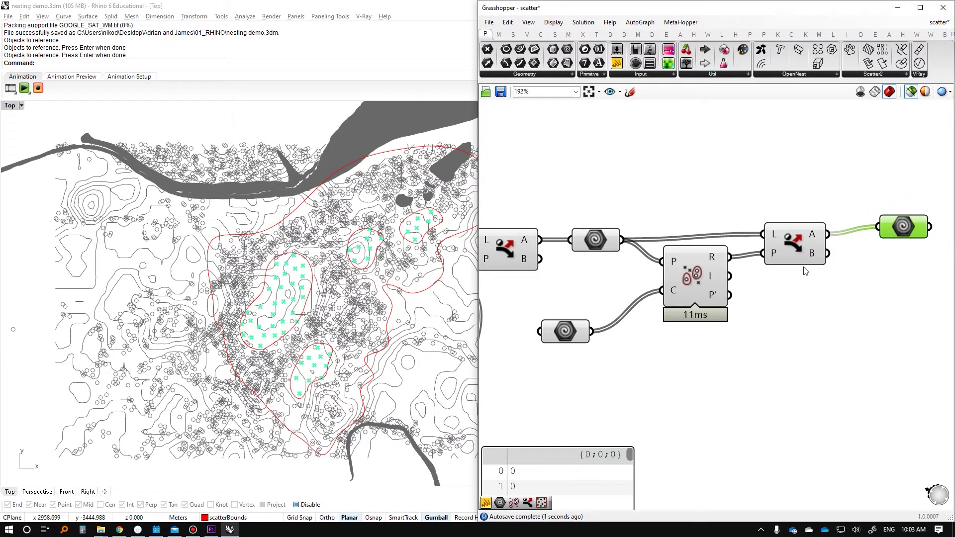
# Switch the final Geometry parameter's source to the second Dispatch's B output to keep only points outside the clearings
pyautogui.scroll(-1, 375, 294)
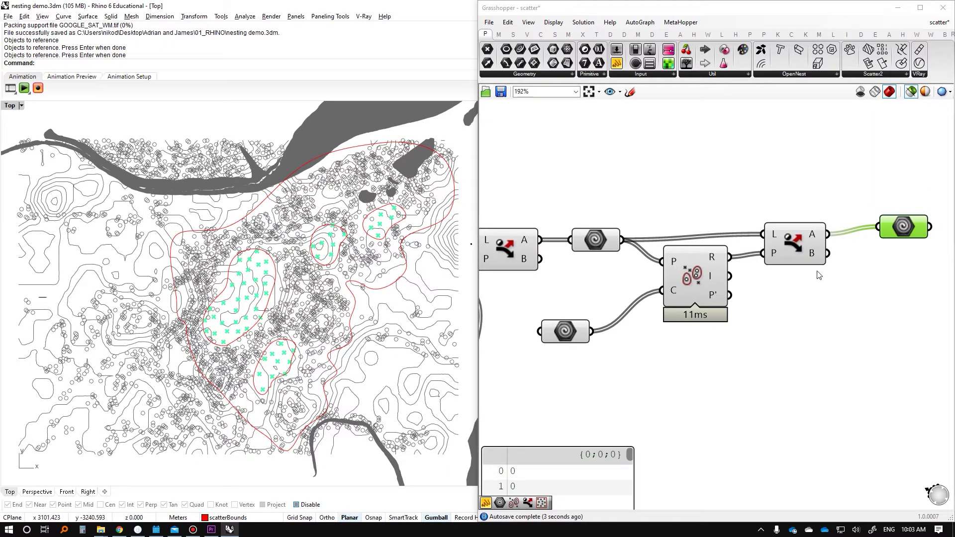
pyautogui.moveTo(827, 254); pyautogui.dragTo(879, 227)
pyautogui.scroll(4, 163, 249)
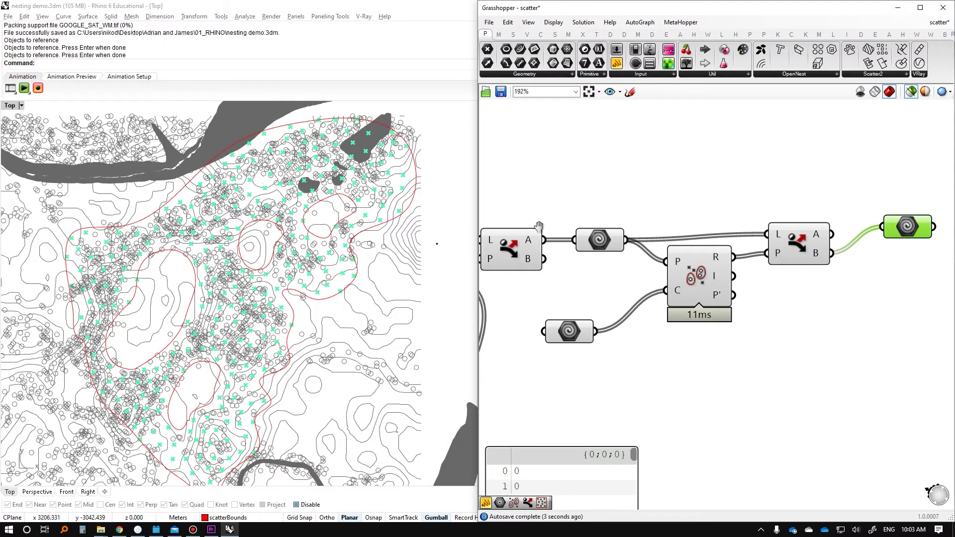
# Set the Count slider for the populated points to 448 and save the Grasshopper definition
pyautogui.scroll(-5, 573, 247)
pyautogui.scroll(4, 573, 247)
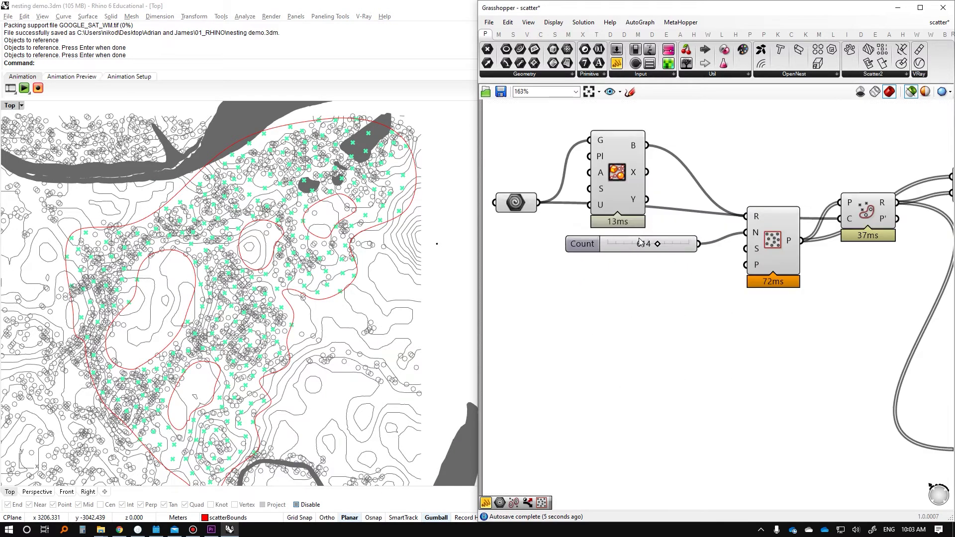
pyautogui.moveTo(658, 246)
pyautogui.mouseDown()
pyautogui.moveTo(682, 247)
pyautogui.moveTo(610, 247)
pyautogui.moveTo(673, 246)
pyautogui.moveTo(625, 251)
pyautogui.moveTo(645, 247)
pyautogui.mouseUp()
pyautogui.moveTo(571, 308); pyautogui.dragTo(601, 289, button='right')
pyautogui.hotkey('ctrl', 's')
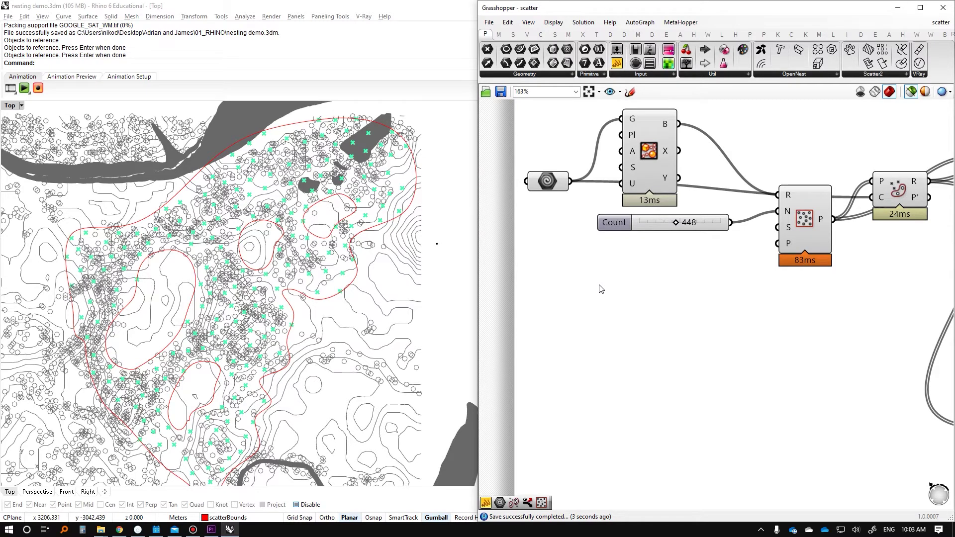
# Add a Scatter component with its default input controls and place it beyond the final Geometry parameter
pyautogui.scroll(-1, 657, 288)
pyautogui.moveTo(717, 277); pyautogui.dragTo(556, 279, button='right')
pyautogui.scroll(-5, 529, 235)
pyautogui.scroll(5, 880, 209)
pyautogui.doubleClick(767, 214)
pyautogui.write('scatt')
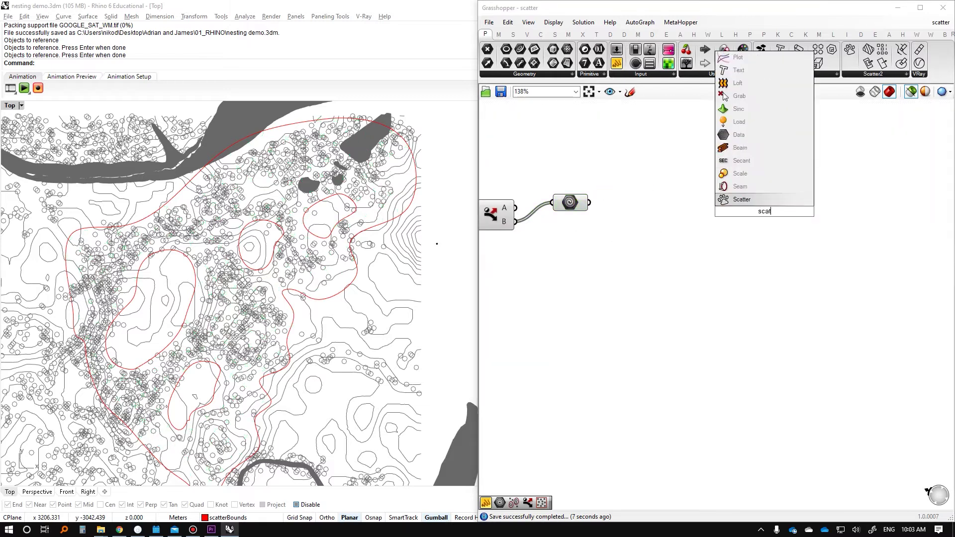
pyautogui.click(764, 203)
pyautogui.moveTo(803, 144); pyautogui.dragTo(550, 406)
pyautogui.moveTo(595, 264); pyautogui.dragTo(729, 267)
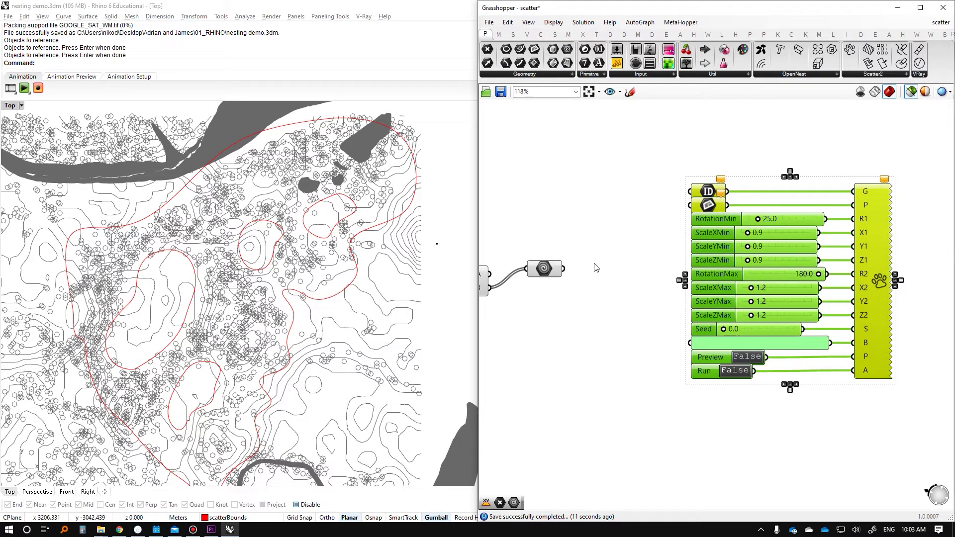
# Add an XY Plane component after the final Geometry parameter and connect that parameter to its origin input
pyautogui.scroll(-2, 600, 265)
pyautogui.doubleClick(611, 258)
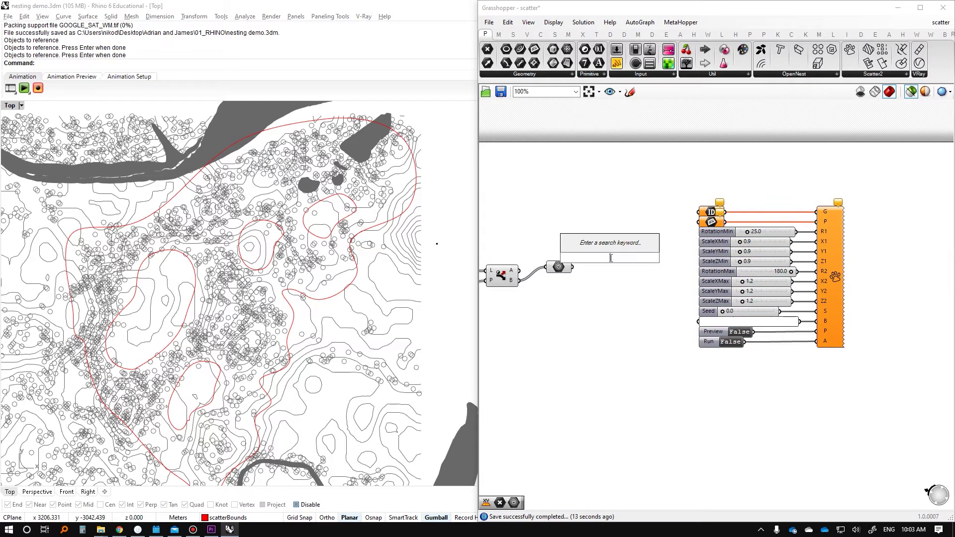
pyautogui.write('xyz')
pyautogui.press('BackSpace')
pyautogui.press('BackSpace')
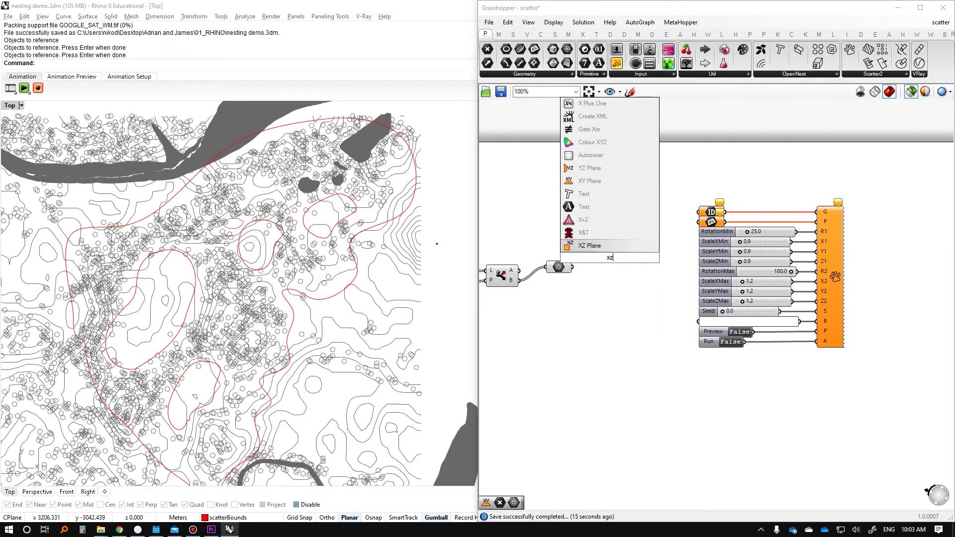
pyautogui.write('y')
pyautogui.press('Return')
pyautogui.scroll(1, 578, 254)
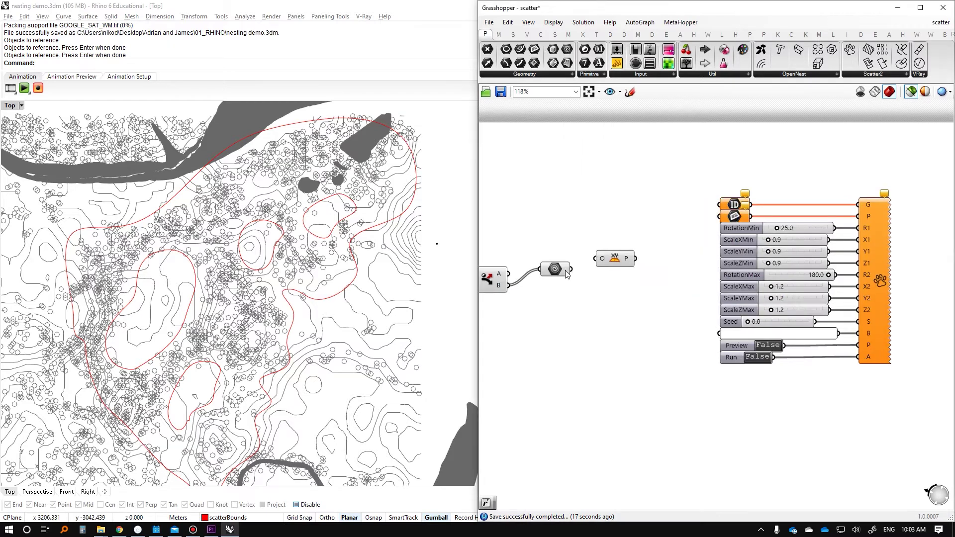
pyautogui.moveTo(587, 264); pyautogui.dragTo(595, 258)
# Reference the cylinder block instance beside the contours as the Scatter component's single Guid and save the Rhino file
pyautogui.scroll(8, 401, 279)
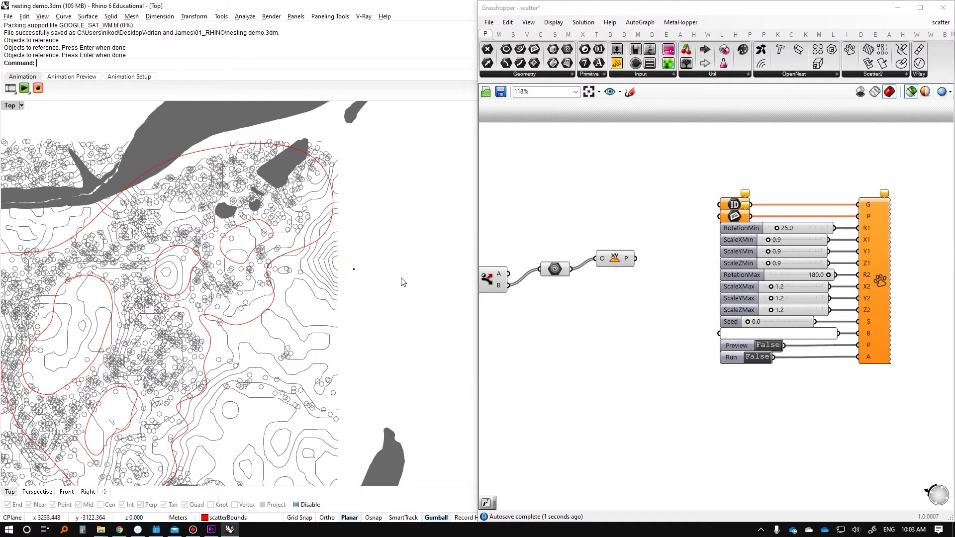
pyautogui.keyDown('ctrl'); pyautogui.keyDown('shift'); pyautogui.moveTo(208, 275); pyautogui.dragTo(226, 206, button='right'); pyautogui.keyUp('shift'); pyautogui.keyUp('ctrl')
pyautogui.press('Home')
pyautogui.scroll(-4, 255, 189)
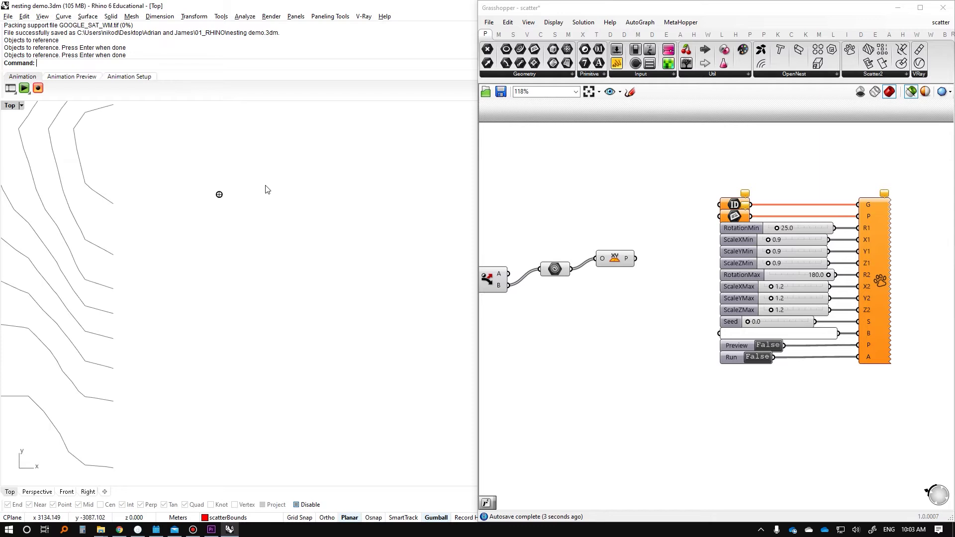
pyautogui.click(219, 195)
pyautogui.rightClick(734, 204)
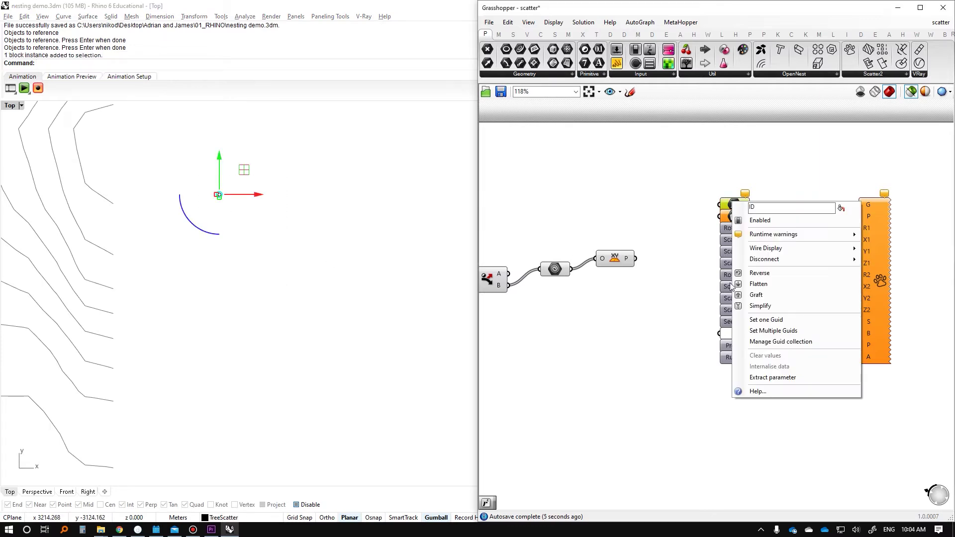
pyautogui.click(752, 324)
pyautogui.moveTo(266, 153); pyautogui.dragTo(204, 261)
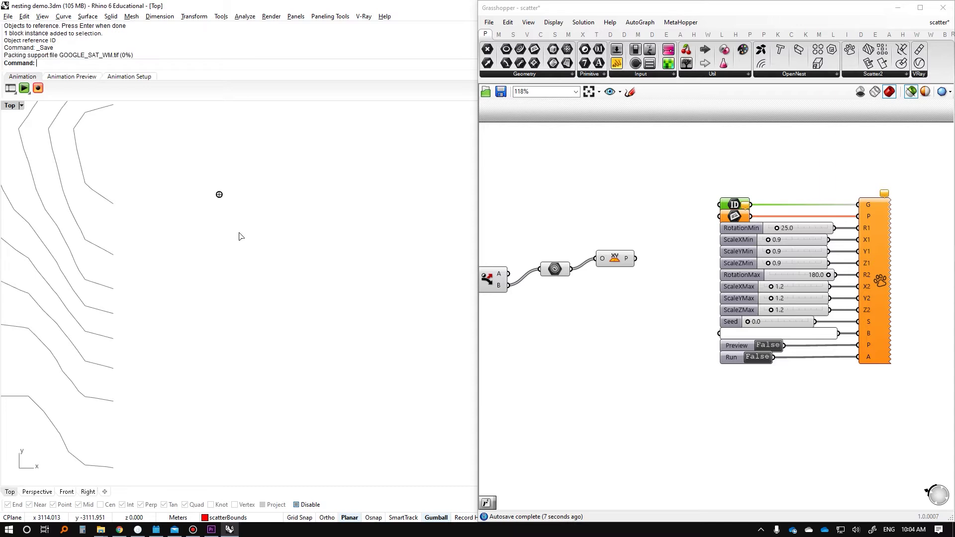
pyautogui.click(569, 217)
pyautogui.hotkey('ctrl', 's')
# Connect the XY Plane output to the Scatter component's plane input and set Preview to True, highlighting the component to check the instances
pyautogui.moveTo(635, 258); pyautogui.dragTo(720, 217)
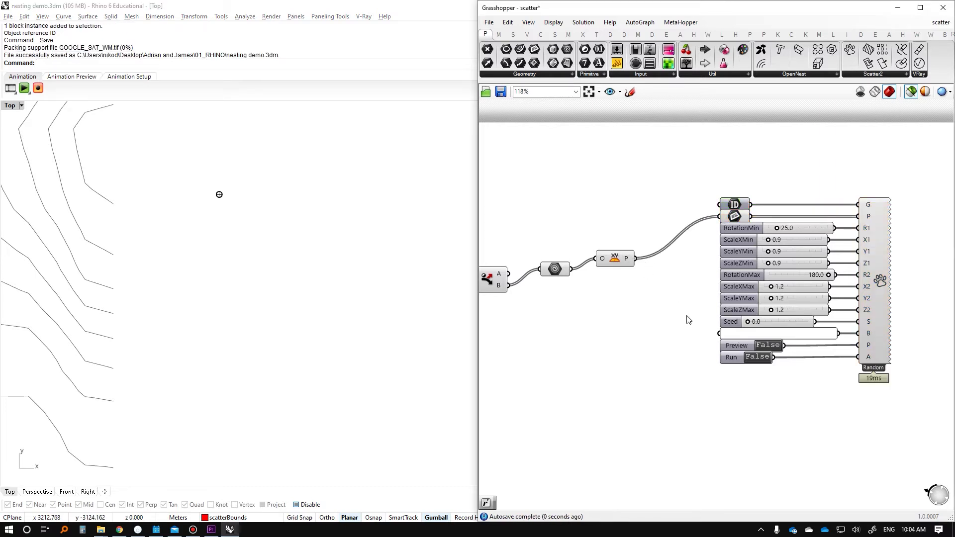
pyautogui.doubleClick(763, 345)
pyautogui.scroll(-10, 300, 273)
pyautogui.moveTo(300, 273); pyautogui.dragTo(414, 277, button='right')
pyautogui.scroll(-6, 413, 277)
pyautogui.scroll(5, 502, 278)
pyautogui.scroll(-2, 421, 268)
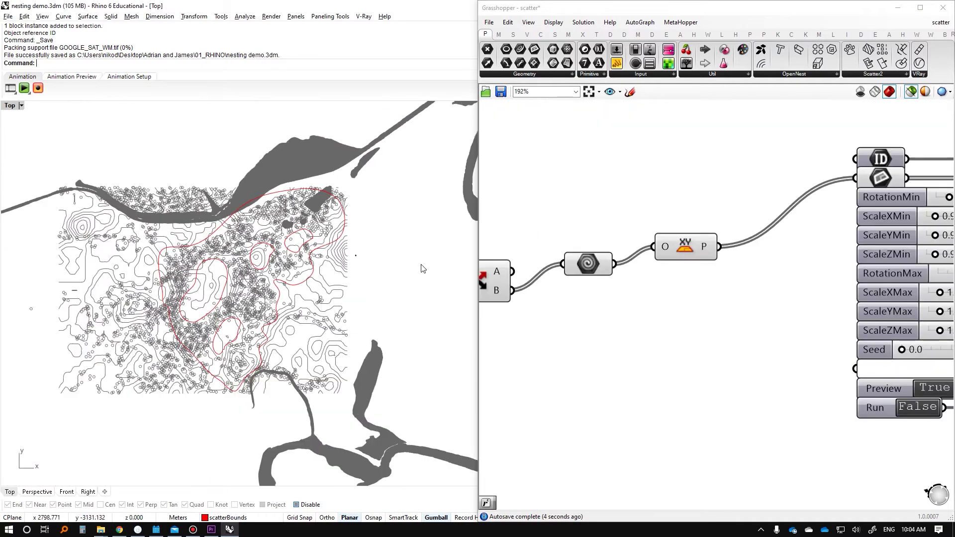
pyautogui.scroll(-2, 724, 265)
pyautogui.moveTo(931, 292); pyautogui.dragTo(755, 268, button='right')
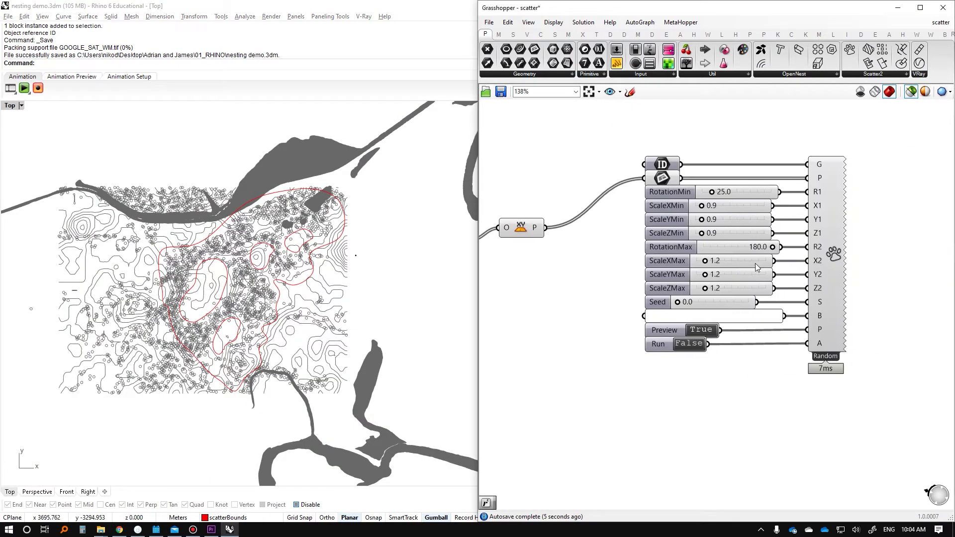
pyautogui.click(821, 305)
pyautogui.scroll(5, 296, 292)
pyautogui.scroll(-6, 224, 297)
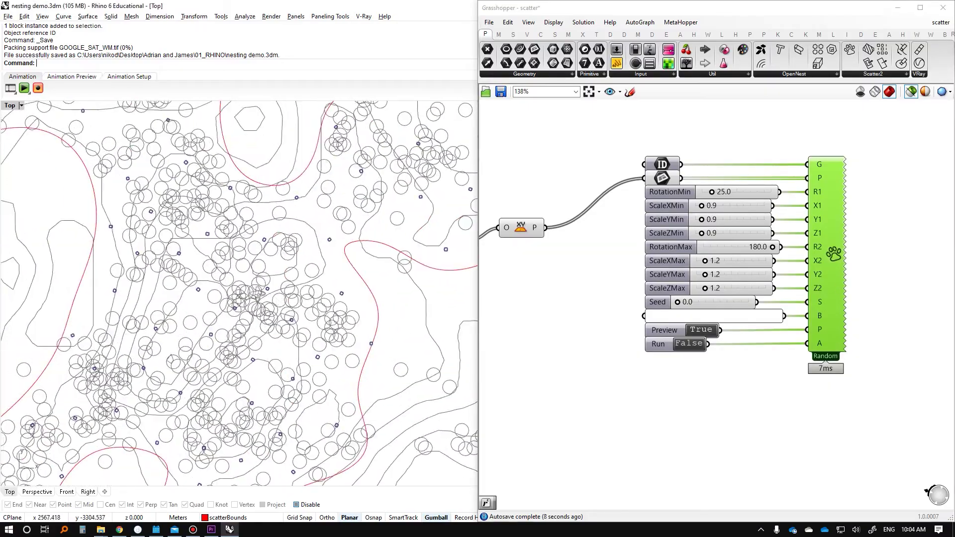
pyautogui.keyDown('ctrl'); pyautogui.keyDown('shift'); pyautogui.moveTo(244, 323); pyautogui.dragTo(420, 293, button='right'); pyautogui.keyUp('shift'); pyautogui.keyUp('ctrl')
# Set the Count slider for the populated points to 768
pyautogui.scroll(-6, 354, 224)
pyautogui.moveTo(571, 306)
pyautogui.mouseDown(button='right')
pyautogui.moveTo(640, 285)
pyautogui.moveTo(775, 279)
pyautogui.mouseUp(button='right')
pyautogui.scroll(-2, 776, 280)
pyautogui.moveTo(606, 290); pyautogui.dragTo(740, 271, button='right')
pyautogui.moveTo(537, 279); pyautogui.dragTo(866, 273, button='right')
pyautogui.scroll(5, 751, 255)
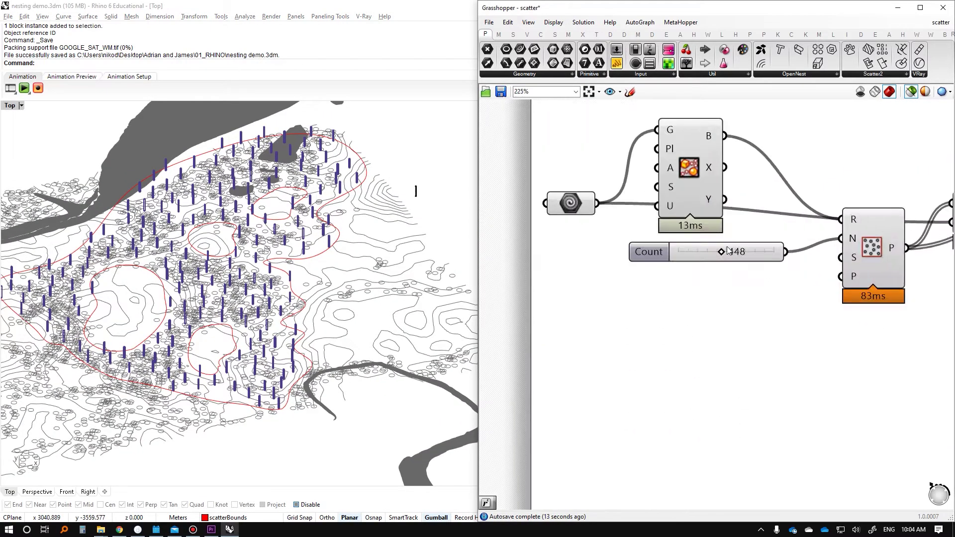
pyautogui.moveTo(721, 254); pyautogui.dragTo(770, 261)
# Create a sphere next to the source cylinder block outside the contours in the Rhino model
pyautogui.moveTo(302, 224)
pyautogui.mouseDown(button='right')
pyautogui.moveTo(327, 224)
pyautogui.moveTo(286, 228)
pyautogui.mouseUp(button='right')
pyautogui.scroll(10, 286, 227)
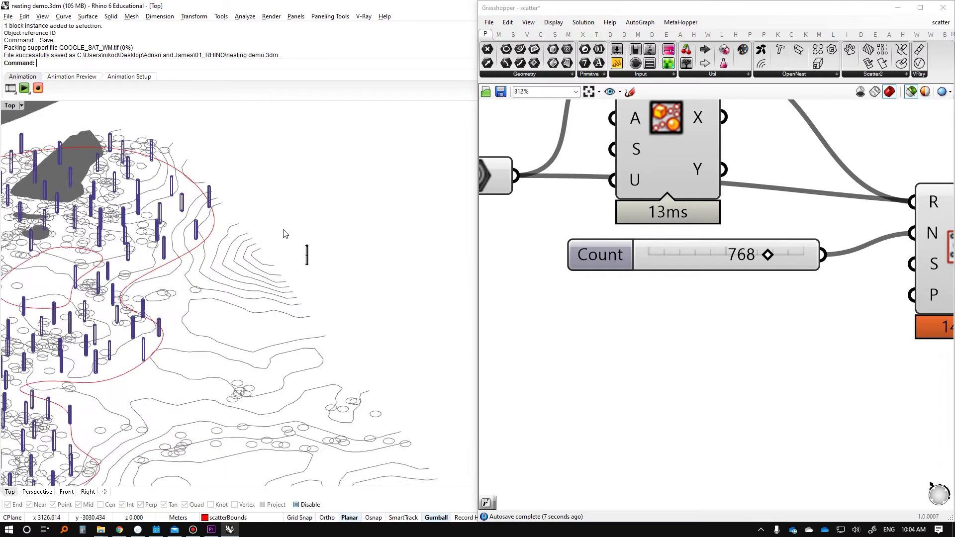
pyautogui.scroll(-6, 311, 269)
pyautogui.scroll(9, 308, 273)
pyautogui.scroll(-8, 318, 265)
pyautogui.scroll(5, 328, 258)
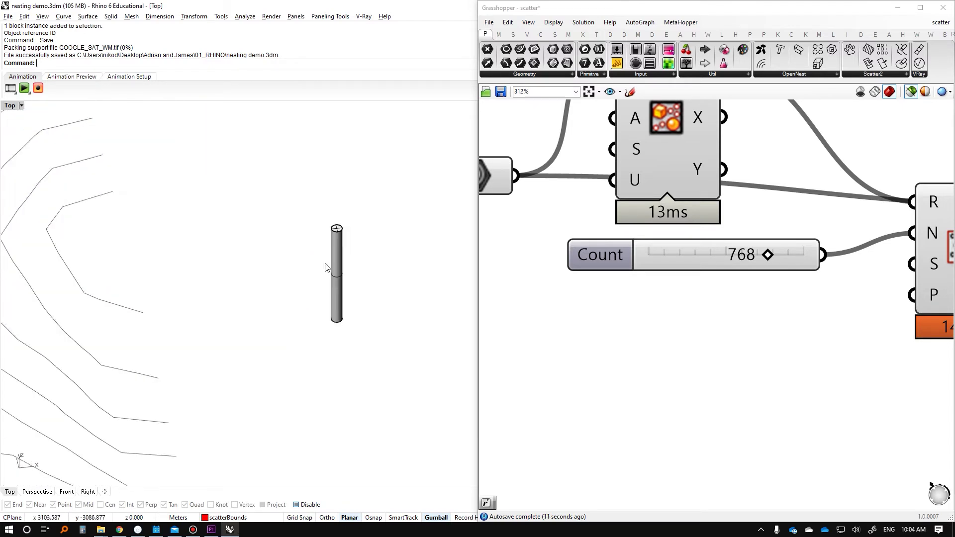
pyautogui.click(339, 258)
pyautogui.moveTo(340, 265); pyautogui.dragTo(262, 255, button='right')
pyautogui.scroll(-4, 306, 240)
pyautogui.scroll(2, 304, 283)
pyautogui.write('Sph')
pyautogui.press('Return')
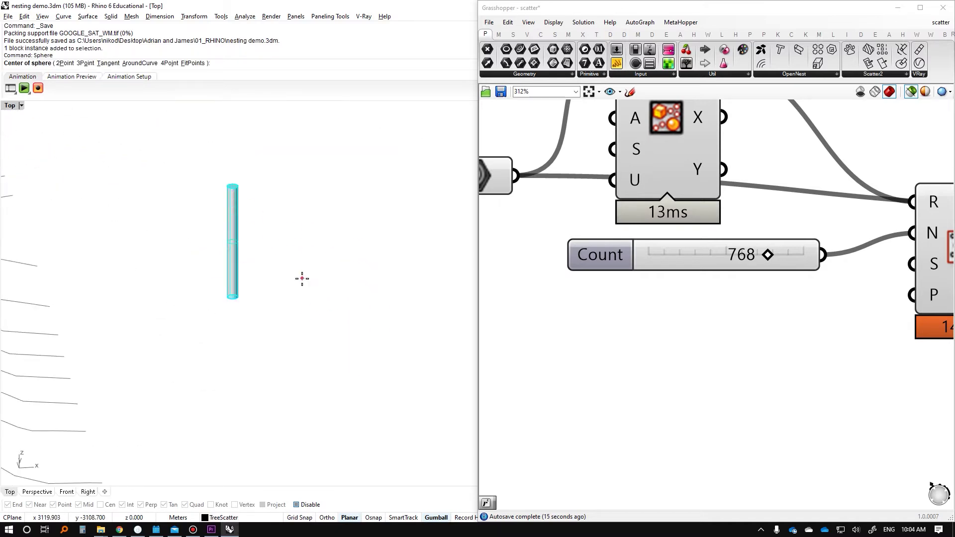
pyautogui.click(302, 278)
pyautogui.click(332, 273)
pyautogui.keyDown('shift'); pyautogui.moveTo(323, 270); pyautogui.dragTo(262, 264, button='right'); pyautogui.keyUp('shift')
pyautogui.click(327, 261)
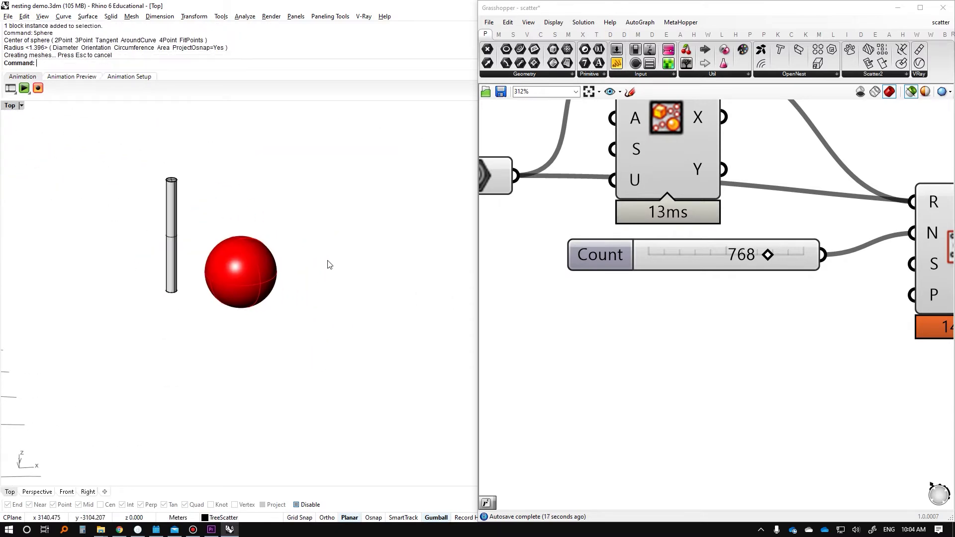
# Match the sphere's properties to those of the cylinder block
pyautogui.click(240, 275)
pyautogui.write('ma')
pyautogui.press('Return')
pyautogui.write('ma')
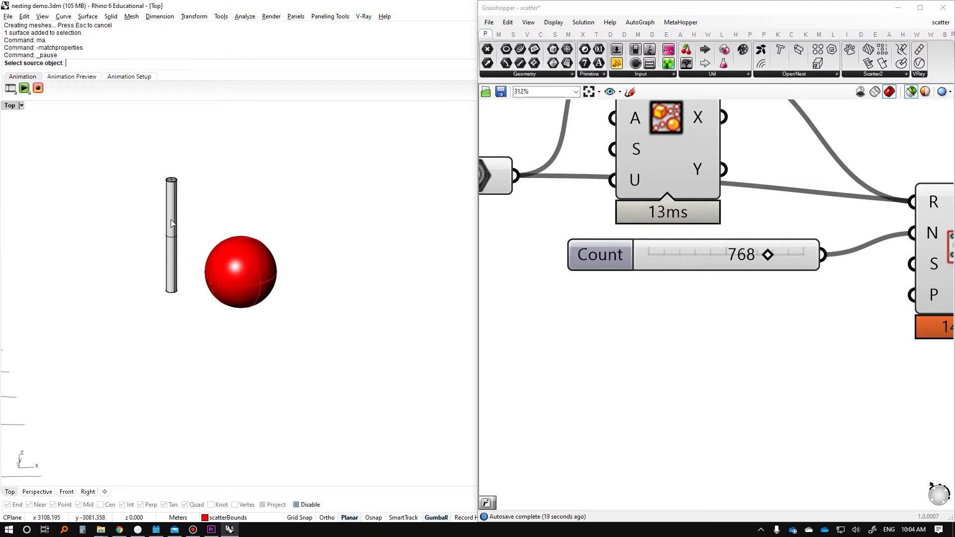
pyautogui.click(171, 223)
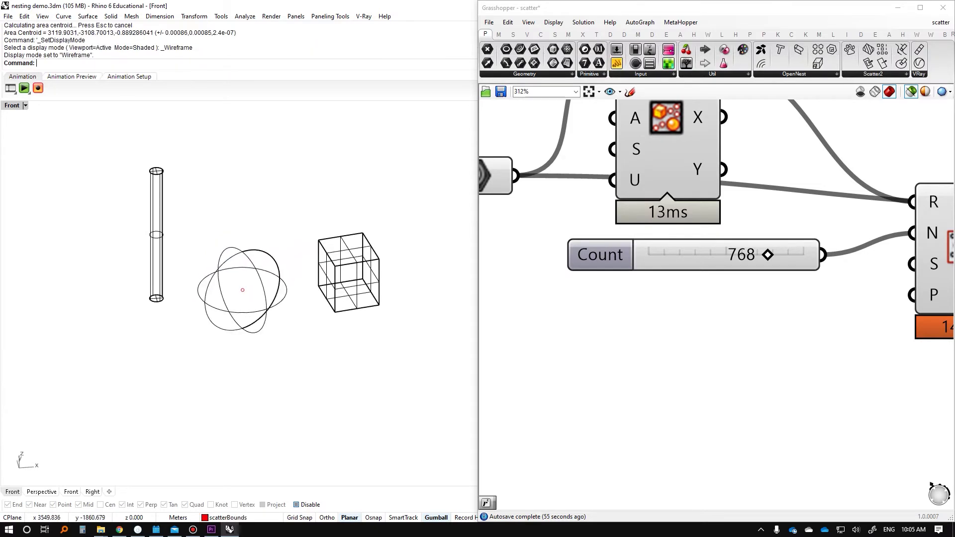
# Turn on object snaps and try to define the sphere as a block with its centre as base point
pyautogui.click(265, 312)
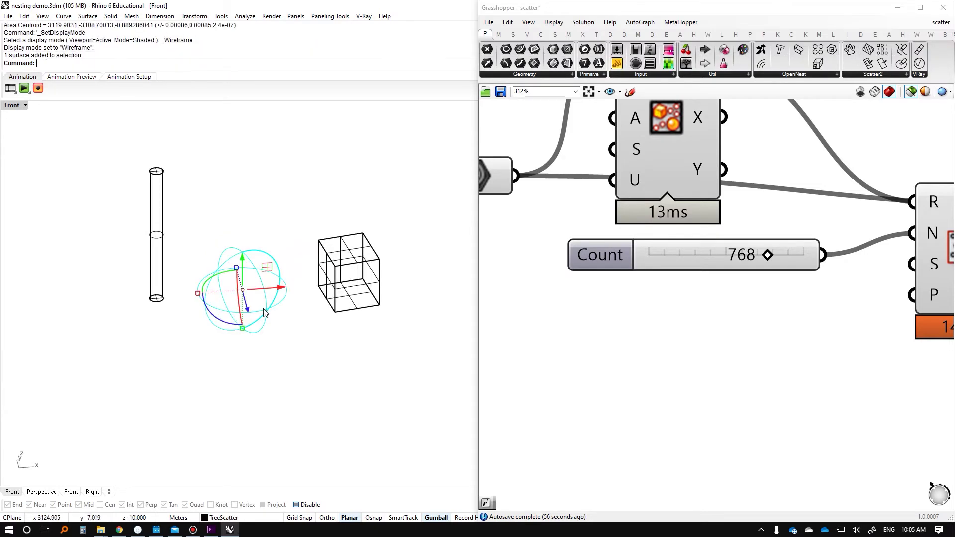
pyautogui.write('Block')
pyautogui.press('Return')
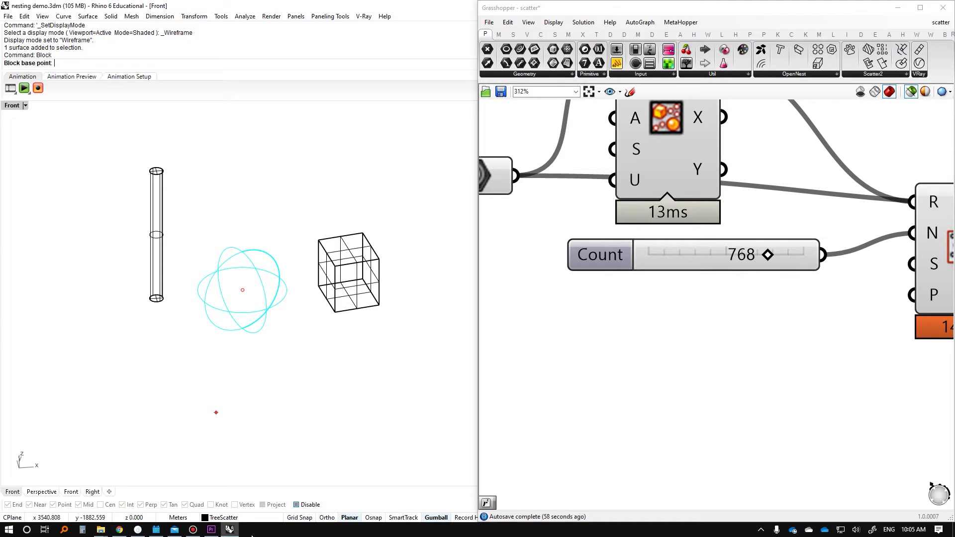
pyautogui.click(368, 518)
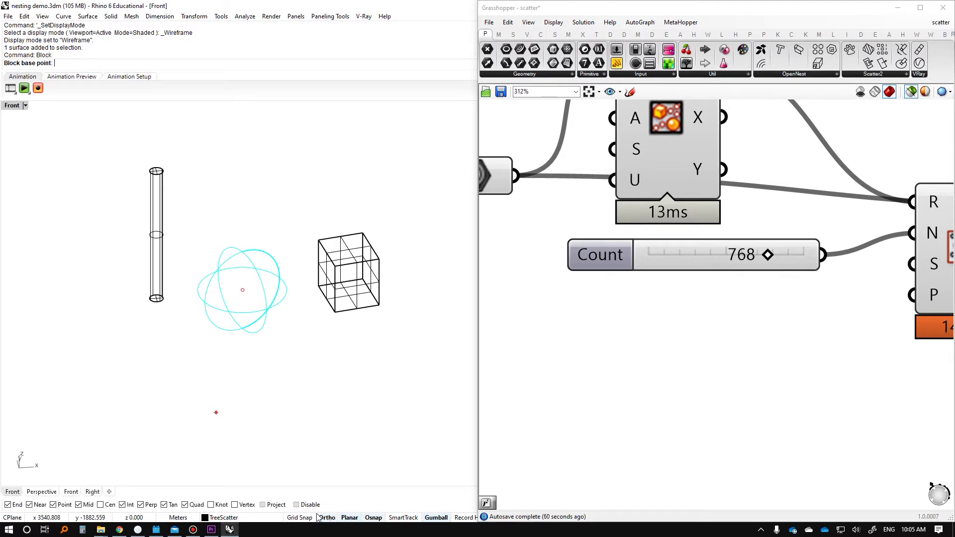
pyautogui.click(251, 305)
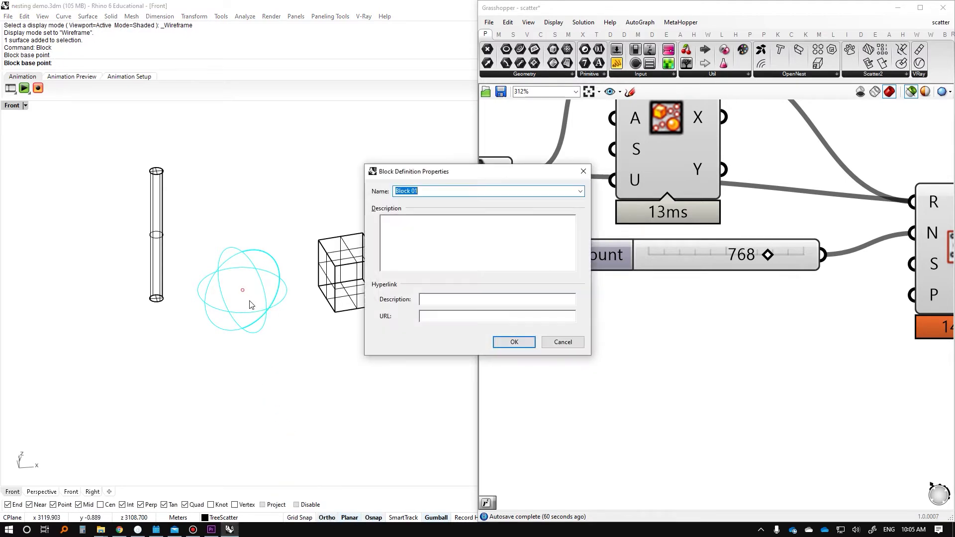
pyautogui.press('Return')
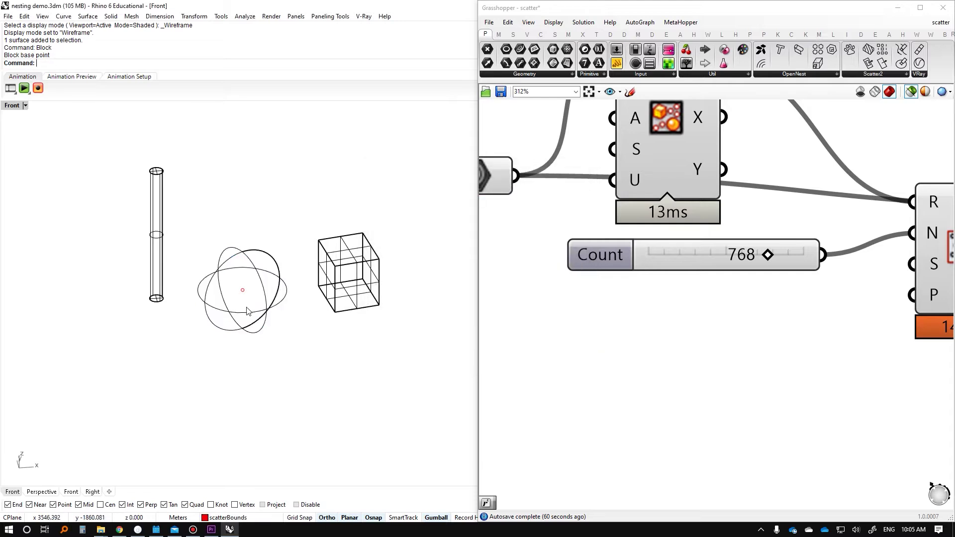
# Define the sphere as a block with its lowest point as base point
pyautogui.click(244, 315)
pyautogui.press('Return')
pyautogui.click(242, 331)
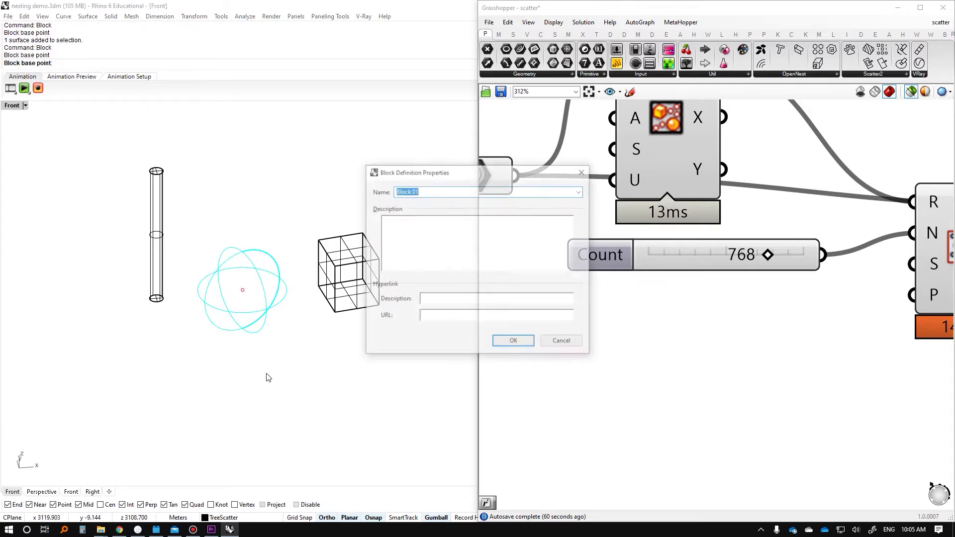
pyautogui.press('Return')
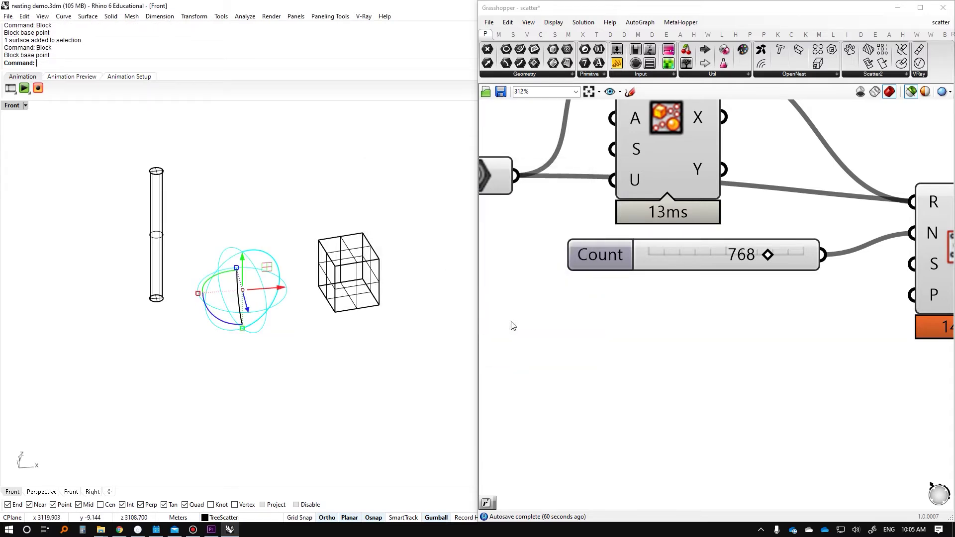
# Define the cube as a block named BOX with a base point at its bottom, and switch the viewport to Shaded display
pyautogui.click(347, 297)
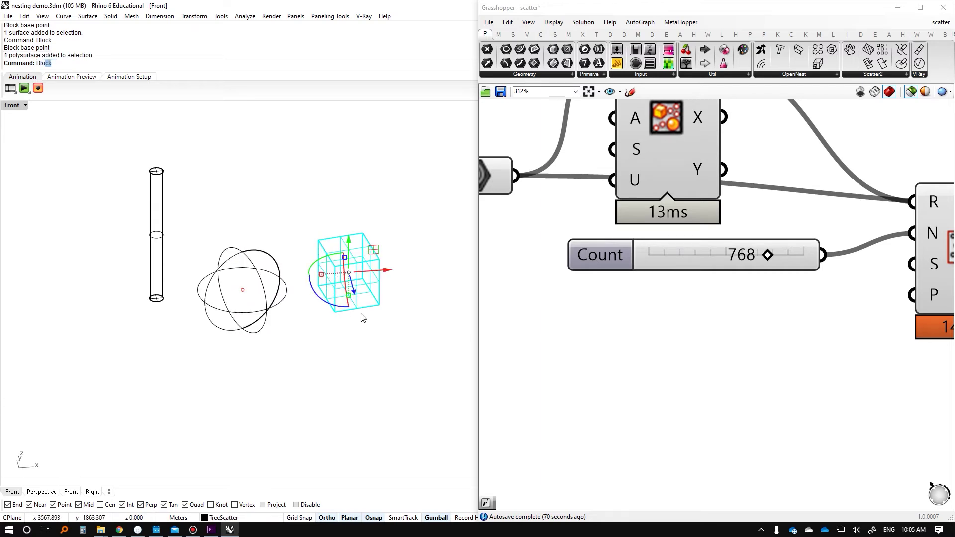
pyautogui.press('Return')
pyautogui.click(333, 312)
pyautogui.write('BOX')
pyautogui.press('Return')
pyautogui.hotkey('ctrl', 'alt', 's')
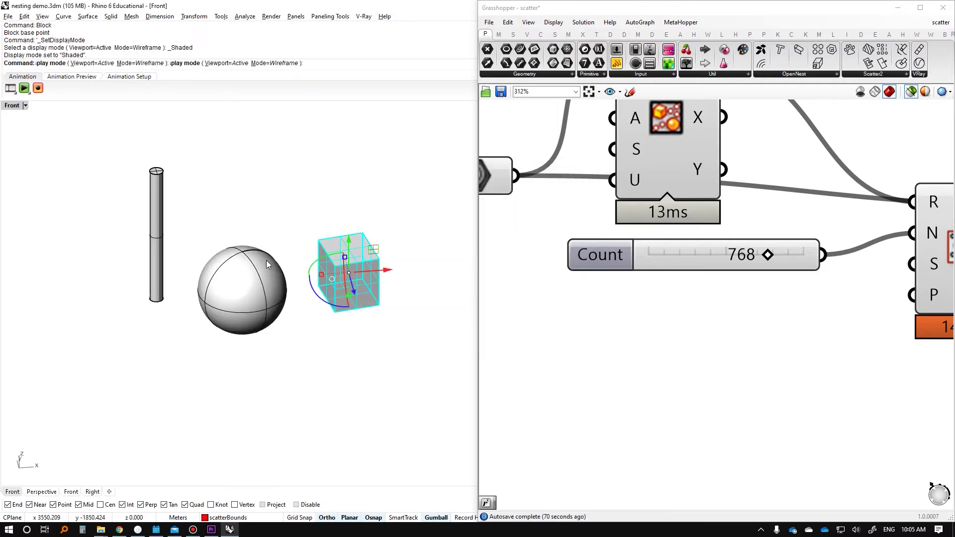
# Try to reference the cylinder, sphere and cube blocks together as multiple Guids in the Scatter's ID parameter
pyautogui.keyDown('shift'); pyautogui.click(267, 260); pyautogui.keyUp('shift')
pyautogui.keyDown('shift'); pyautogui.click(148, 196); pyautogui.keyUp('shift')
pyautogui.scroll(-10, 149, 199)
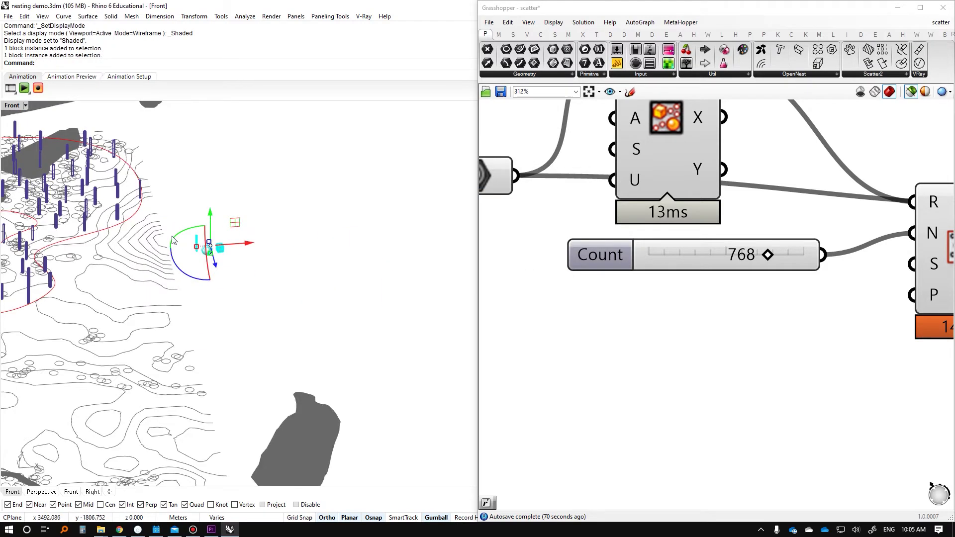
pyautogui.scroll(-7, 682, 229)
pyautogui.moveTo(768, 169); pyautogui.dragTo(607, 296, button='right')
pyautogui.scroll(-5, 608, 296)
pyautogui.moveTo(888, 308); pyautogui.dragTo(691, 294, button='right')
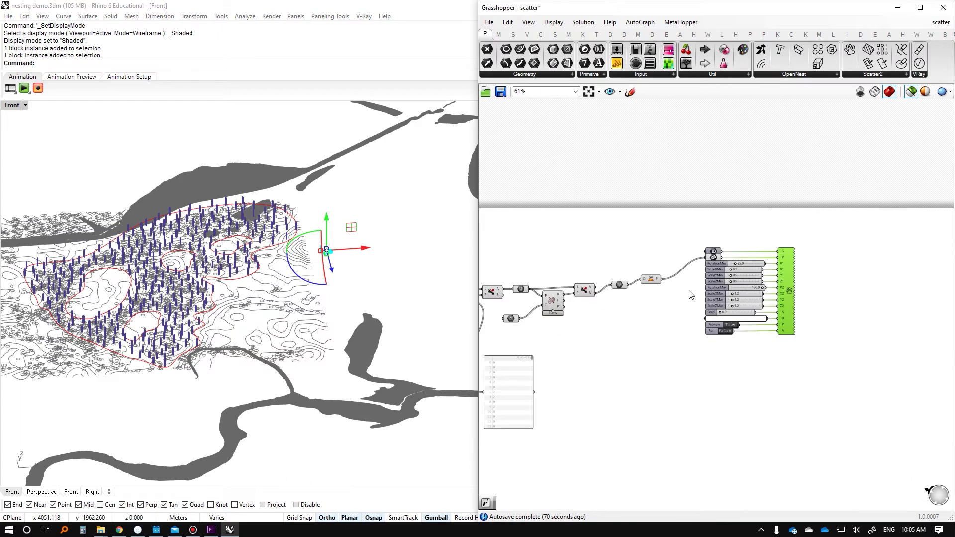
pyautogui.scroll(11, 704, 248)
pyautogui.click(691, 263)
pyautogui.rightClick(691, 263)
pyautogui.click(724, 385)
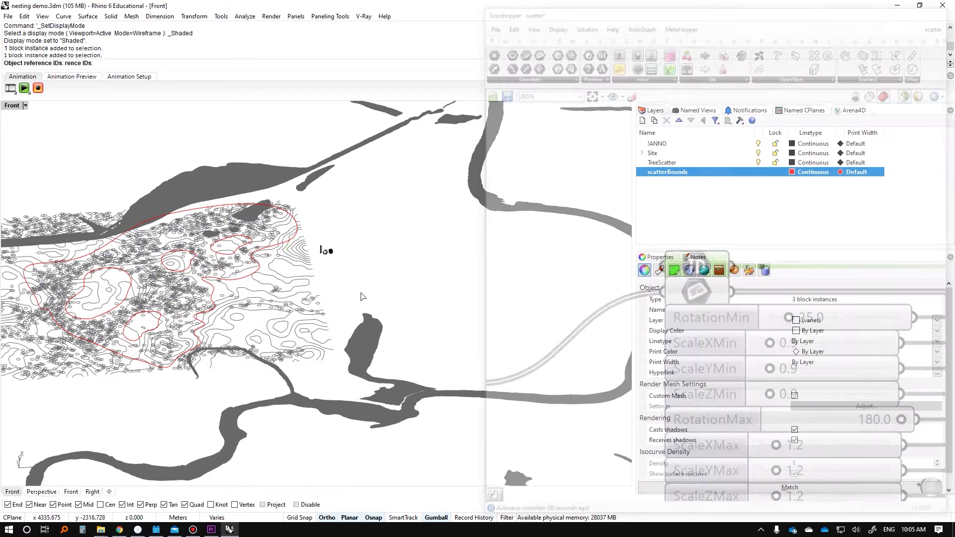
pyautogui.moveTo(323, 265); pyautogui.dragTo(319, 270)
pyautogui.press('Return')
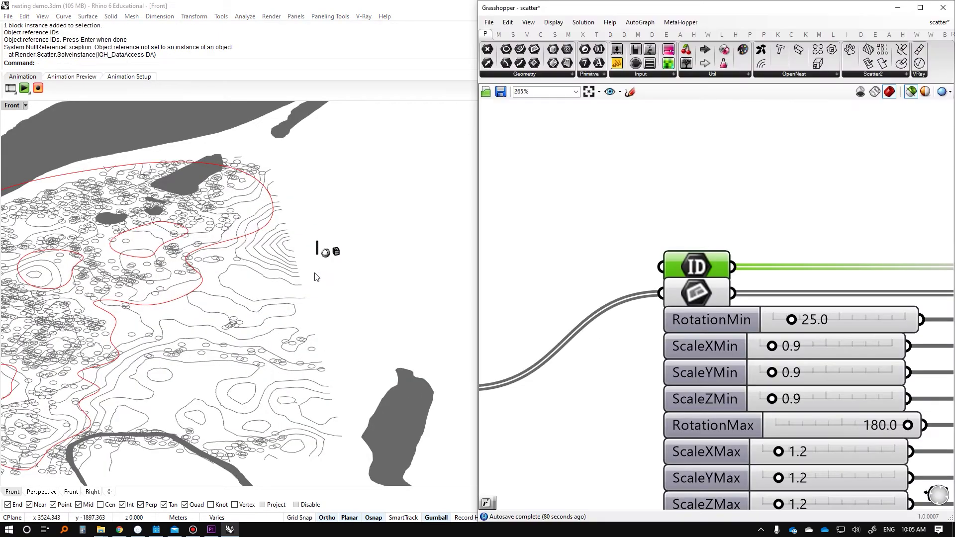
# Set multiple Guids on the Scatter's ID parameter by picking the cube, sphere and cylinder blocks individually
pyautogui.scroll(5, 321, 269)
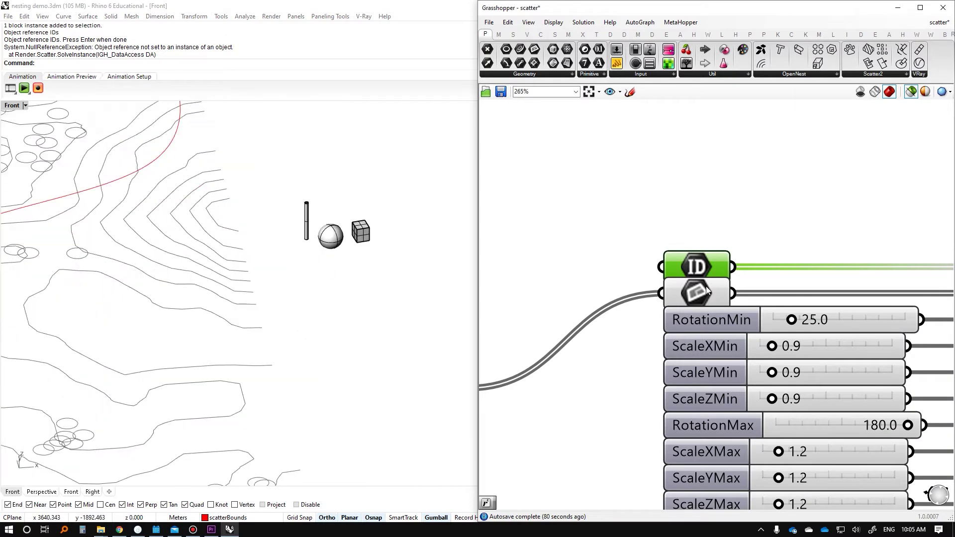
pyautogui.scroll(2, 362, 263)
pyautogui.rightClick(697, 261)
pyautogui.click(724, 373)
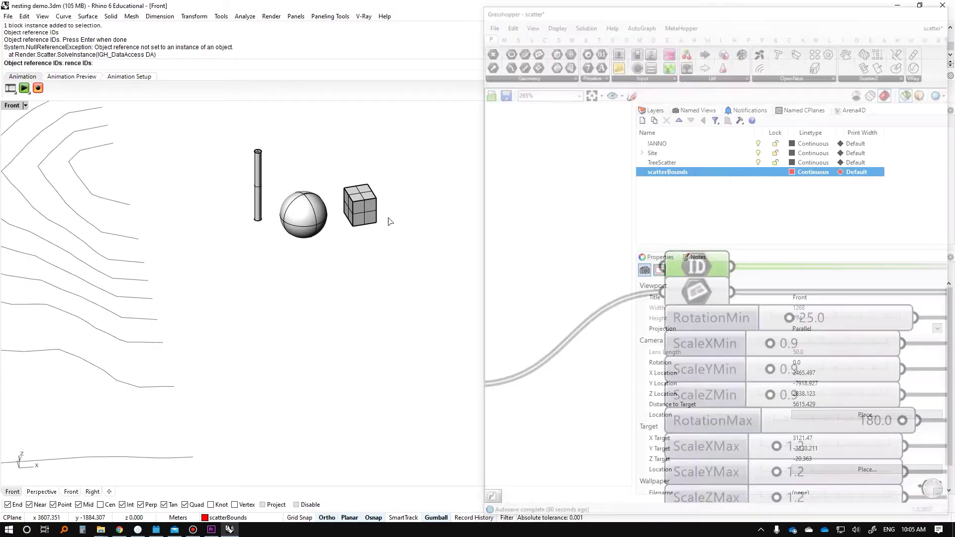
pyautogui.click(319, 213)
pyautogui.click(259, 182)
pyautogui.press('Return')
# Highlight the Scatter component to inspect the mixed block preview across the site, and save the Grasshopper definition
pyautogui.scroll(-6, 334, 179)
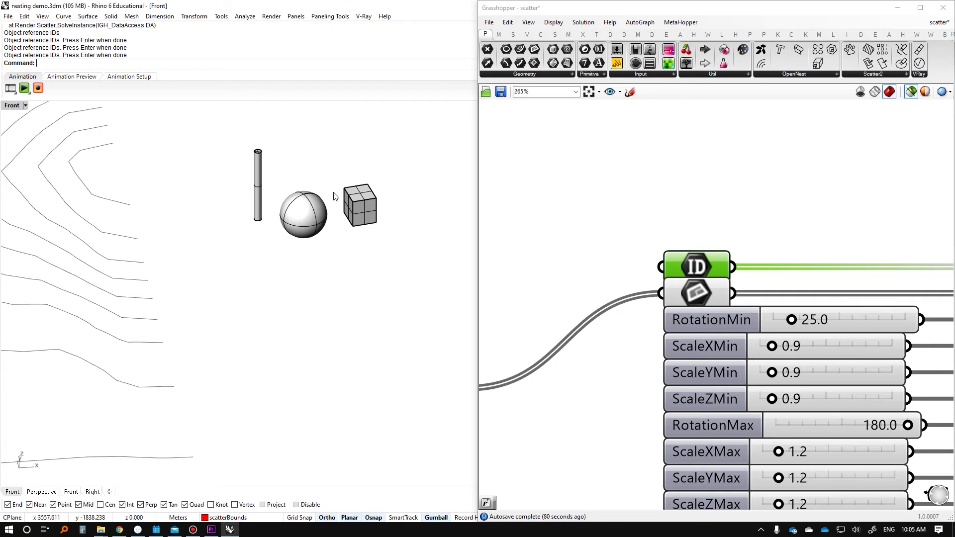
pyautogui.scroll(-7, 314, 233)
pyautogui.moveTo(313, 233); pyautogui.dragTo(393, 239, button='right')
pyautogui.scroll(6, 229, 259)
pyautogui.scroll(-4, 657, 286)
pyautogui.moveTo(696, 304); pyautogui.dragTo(663, 264, button='right')
pyautogui.click(769, 293)
pyautogui.scroll(8, 311, 262)
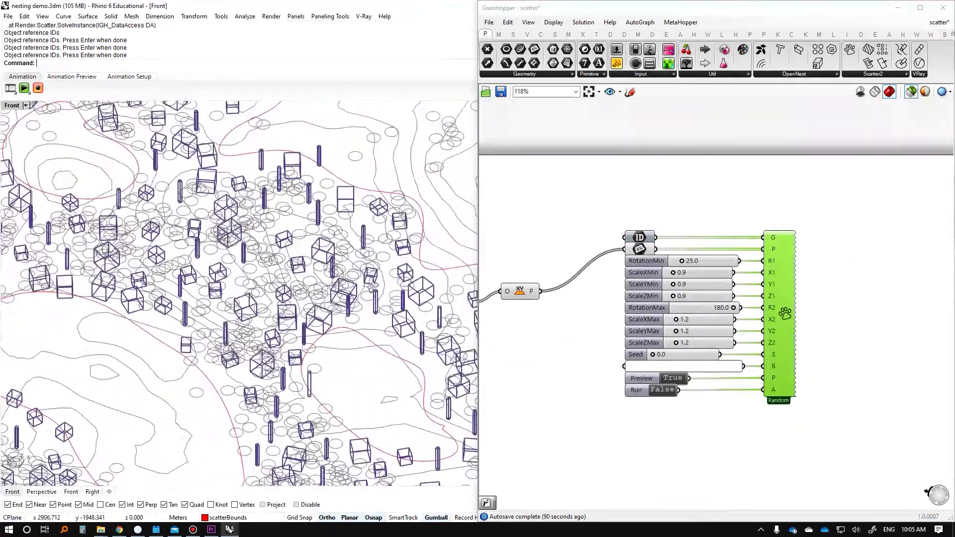
pyautogui.moveTo(333, 278); pyautogui.dragTo(323, 268, button='right')
pyautogui.moveTo(557, 307); pyautogui.dragTo(567, 292, button='right')
pyautogui.hotkey('ctrl', 's')
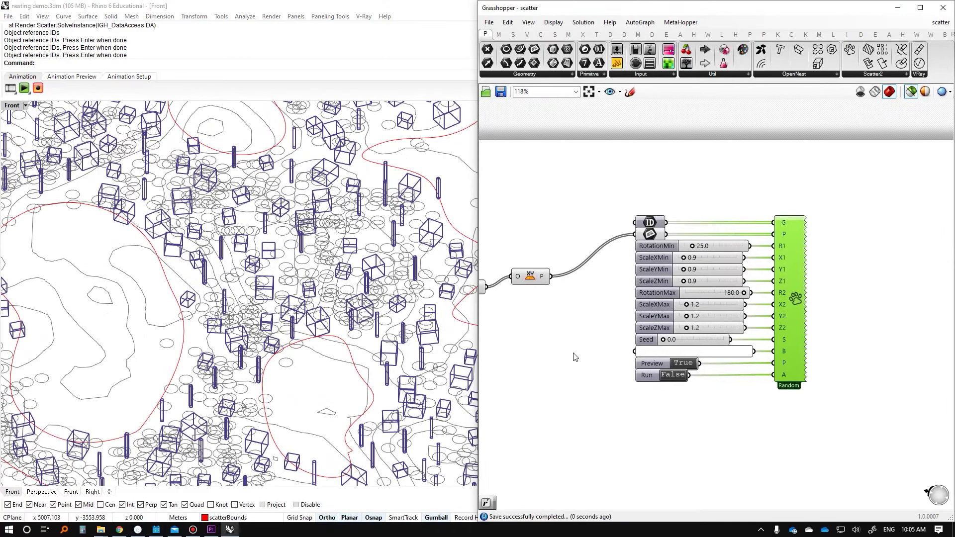
# Inspect the mixed block preview at an angle and set the point Count slider to 1000
pyautogui.scroll(3, 388, 343)
pyautogui.scroll(-4, 383, 338)
pyautogui.moveTo(344, 319); pyautogui.dragTo(289, 293, button='right')
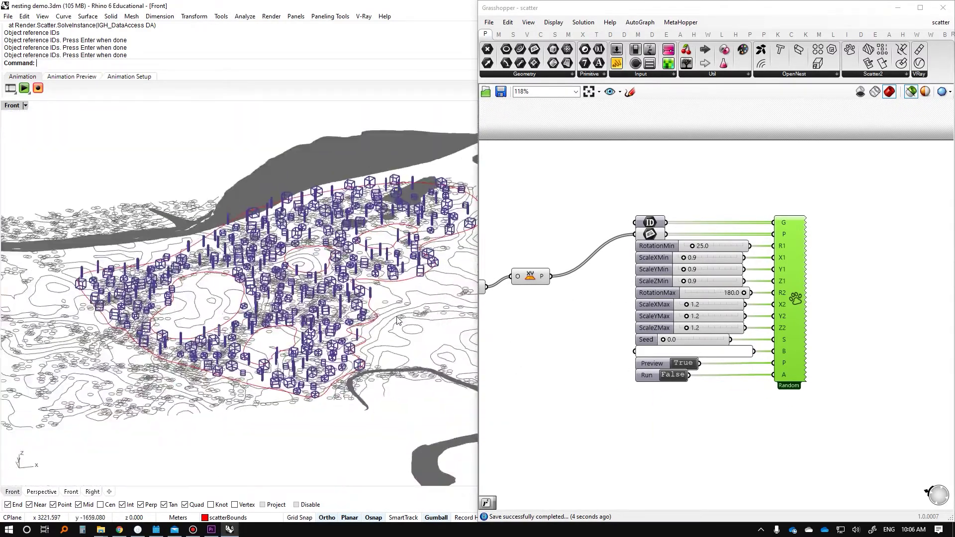
pyautogui.scroll(-5, 548, 326)
pyautogui.scroll(8, 490, 324)
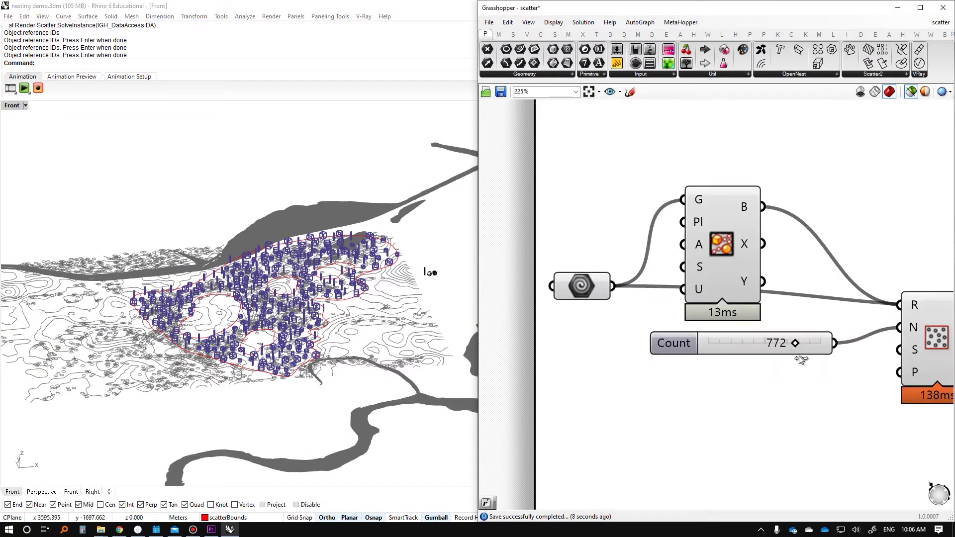
pyautogui.moveTo(798, 356); pyautogui.dragTo(838, 371)
pyautogui.scroll(8, 319, 304)
pyautogui.moveTo(319, 304); pyautogui.dragTo(326, 321, button='right')
# Bake the scattered blocks with Scatter's Run toggle, leaving both Preview and Run set to False
pyautogui.scroll(-6, 677, 326)
pyautogui.moveTo(696, 323); pyautogui.dragTo(560, 305, button='right')
pyautogui.moveTo(921, 294); pyautogui.dragTo(655, 269, button='right')
pyautogui.scroll(5, 816, 313)
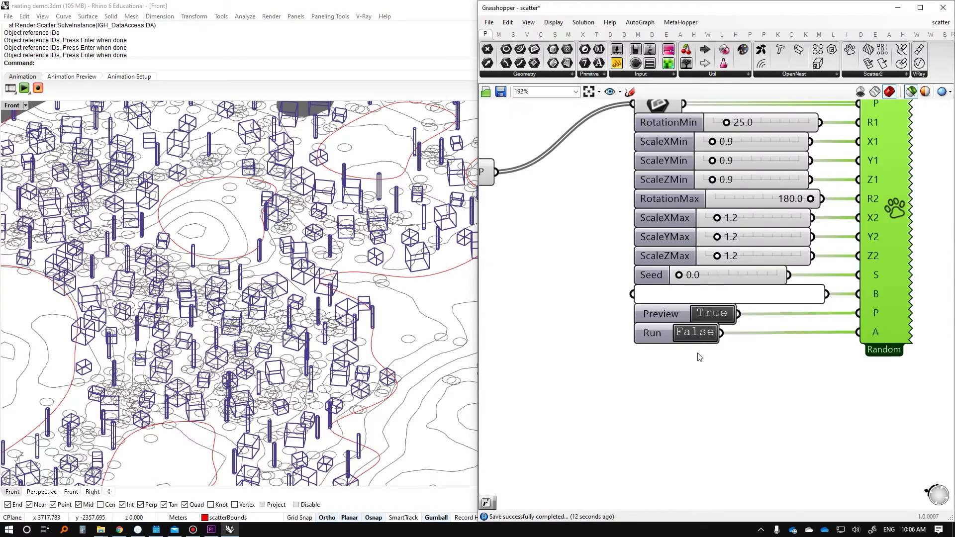
pyautogui.doubleClick(692, 334)
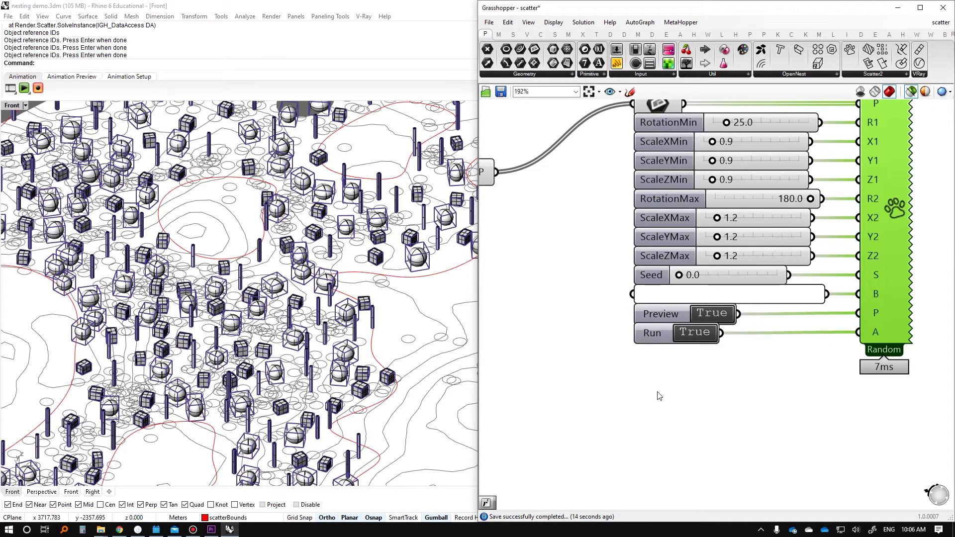
pyautogui.doubleClick(707, 318)
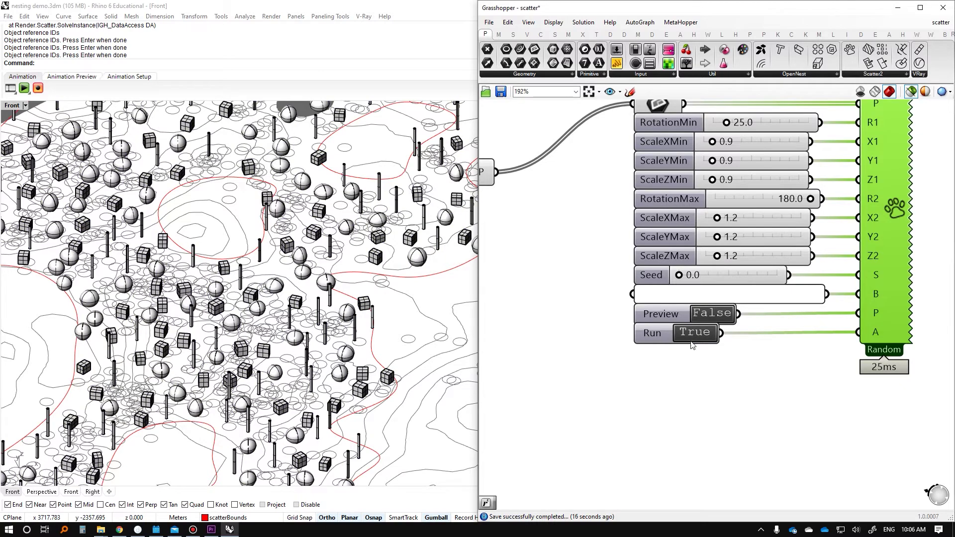
pyautogui.doubleClick(699, 334)
# Examine the baked blocks from an angle in Shaded display and switch the viewport to the Top view
pyautogui.scroll(-3, 292, 333)
pyautogui.moveTo(305, 351)
pyautogui.mouseDown(button='right')
pyautogui.moveTo(305, 279)
pyautogui.moveTo(305, 326)
pyautogui.moveTo(266, 316)
pyautogui.mouseUp(button='right')
pyautogui.scroll(3, 267, 315)
pyautogui.hotkey('ctrl', 'alt', 'a')
pyautogui.hotkey('ctrl', 'alt', 's')
pyautogui.scroll(-3, 293, 273)
pyautogui.moveTo(292, 274); pyautogui.dragTo(304, 354, button='right')
pyautogui.write('t')
pyautogui.press('Return')
pyautogui.scroll(3, 314, 266)
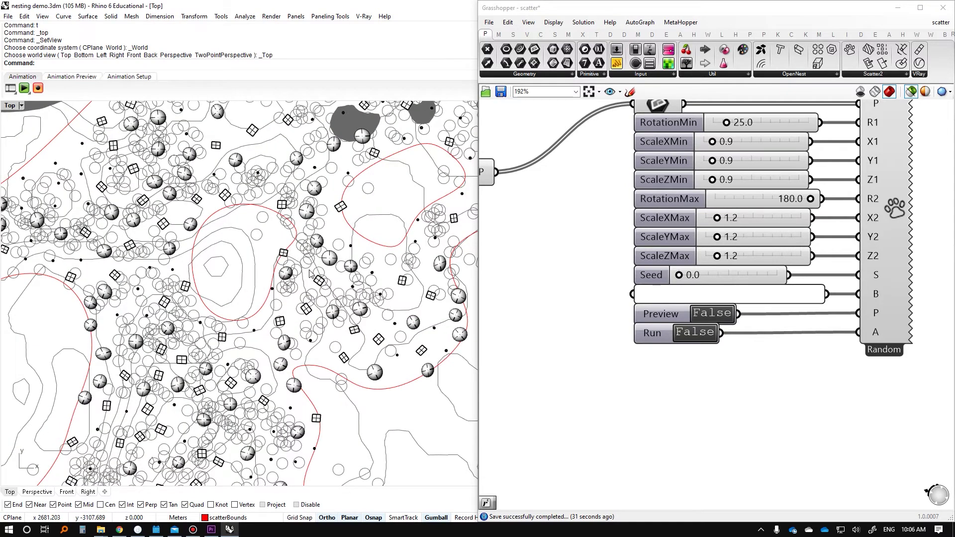
# Examine in plan how the baked cubes, spheres and cylinders spread inside the boundary and around the clearings
pyautogui.scroll(5, 292, 258)
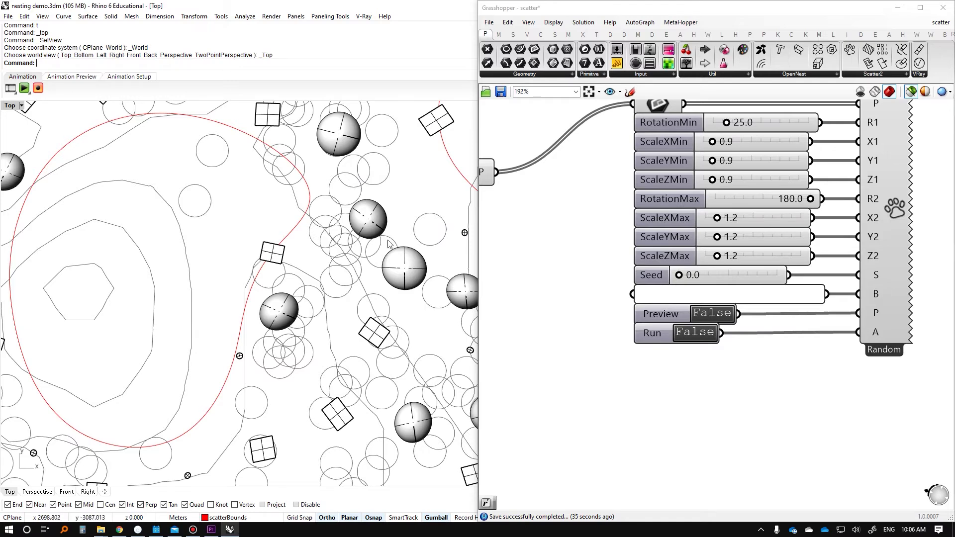
pyautogui.scroll(-4, 342, 218)
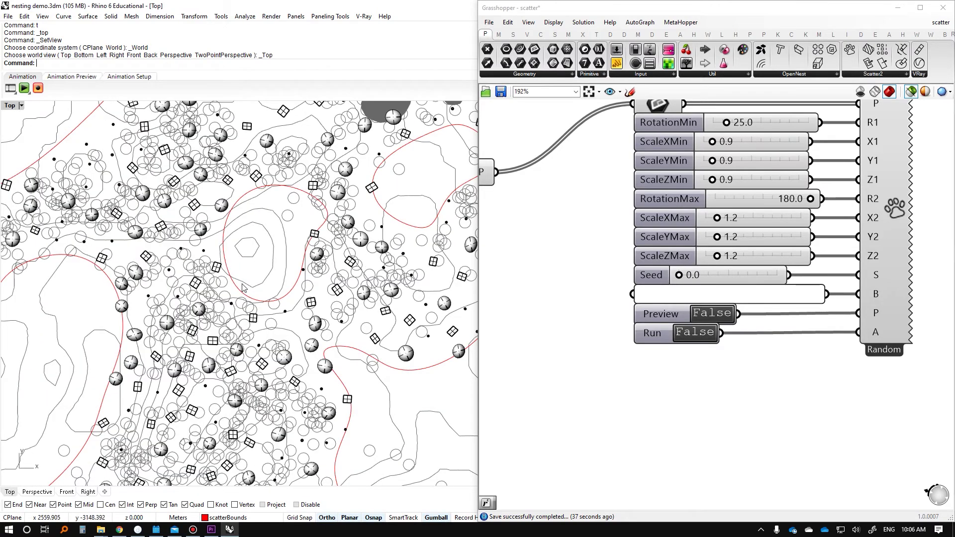
pyautogui.scroll(-4, 268, 263)
pyautogui.scroll(-2, 315, 254)
pyautogui.scroll(7, 316, 255)
pyautogui.moveTo(316, 193)
pyautogui.keyDown('ctrl'); pyautogui.keyDown('shift'); pyautogui.mouseDown(button='right')
pyautogui.moveTo(311, 166)
pyautogui.moveTo(309, 210)
pyautogui.moveTo(307, 184)
pyautogui.mouseUp(button='right'); pyautogui.keyUp('shift'); pyautogui.keyUp('ctrl')
pyautogui.write('t')
pyautogui.press('Return')
pyautogui.scroll(-3, 282, 287)
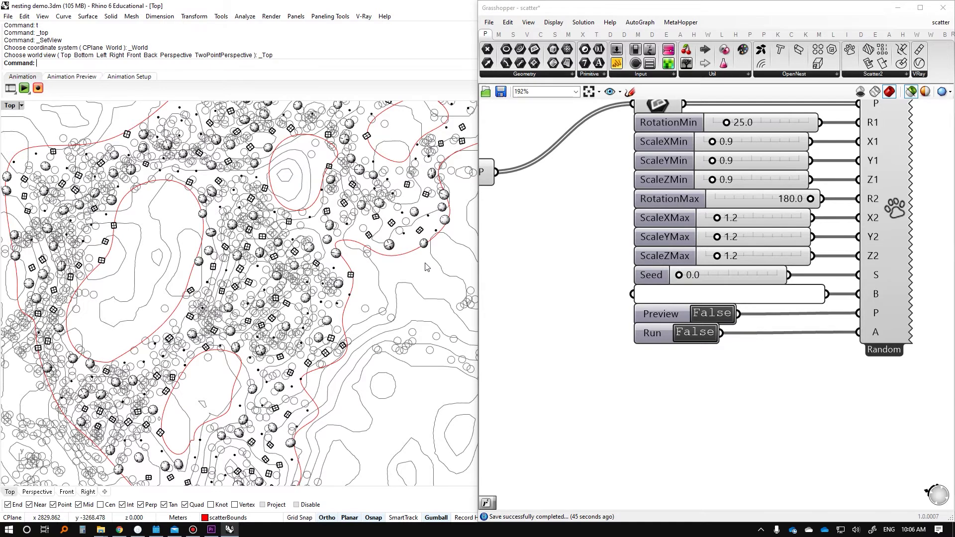
pyautogui.scroll(-1, 321, 262)
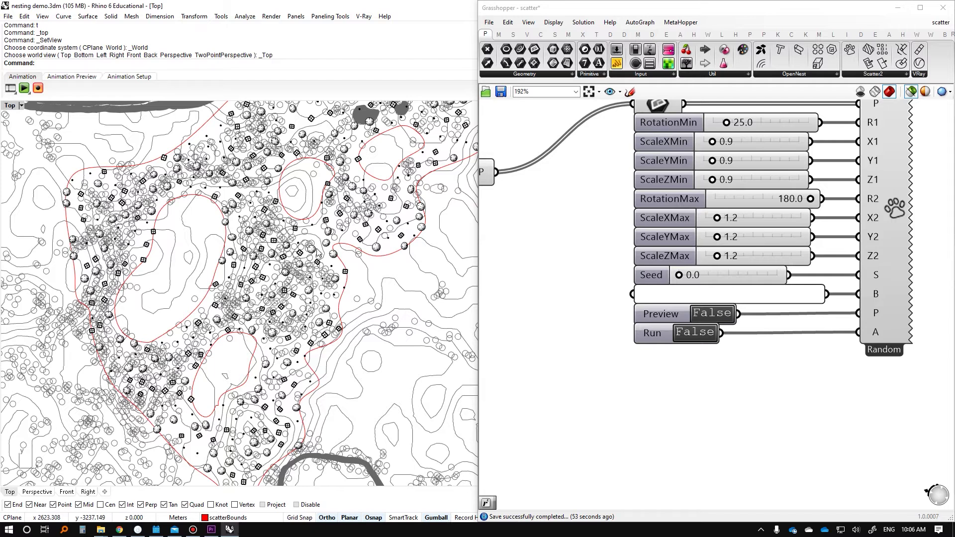
# Turn off object snapping and sketch a freehand loop around the area between the clearings in the middle of the site
pyautogui.click(368, 518)
pyautogui.write('Sketch')
pyautogui.press('Return')
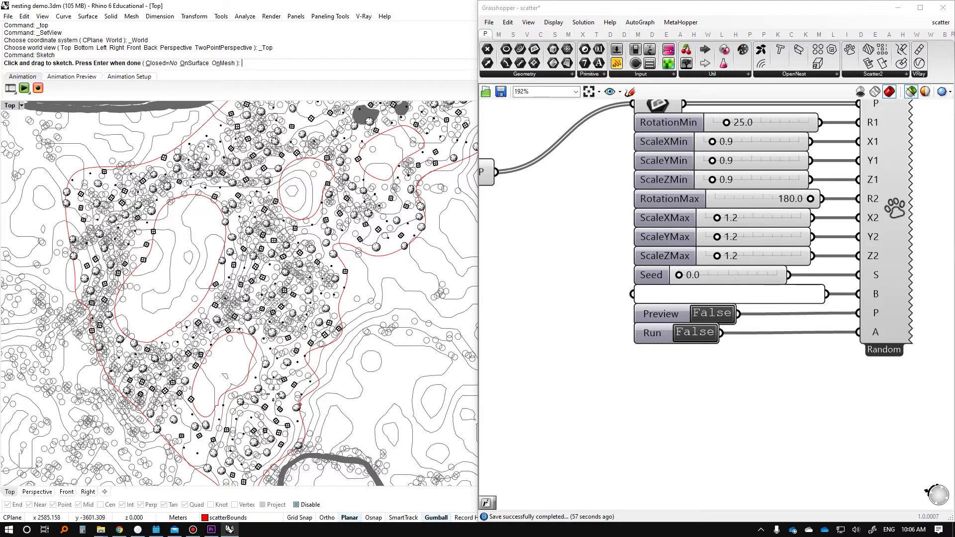
pyautogui.moveTo(346, 308); pyautogui.dragTo(338, 261)
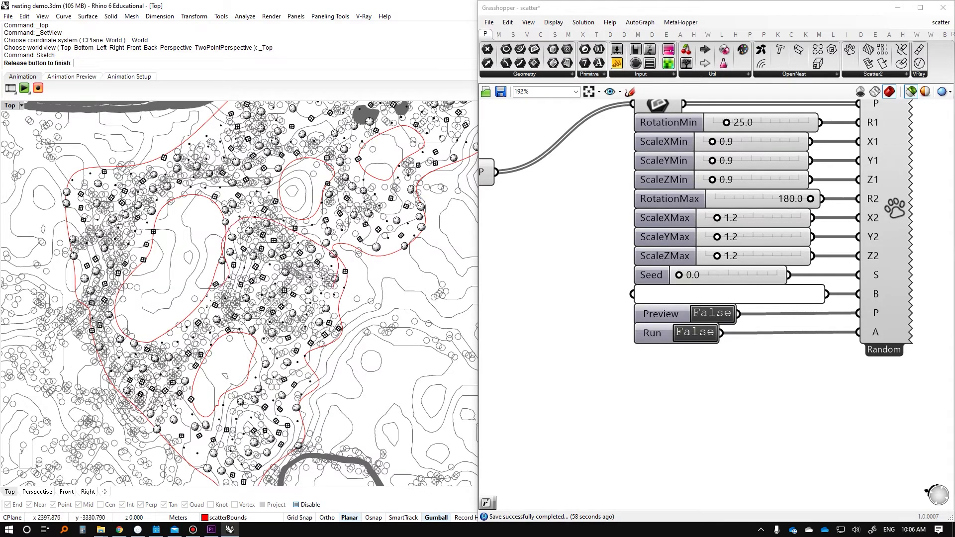
pyautogui.moveTo(335, 289); pyautogui.dragTo(335, 288)
pyautogui.rightClick(335, 289)
# Close the sketched curve and delete the four stray control points where its ends meet
pyautogui.click(335, 295)
pyautogui.click(334, 299)
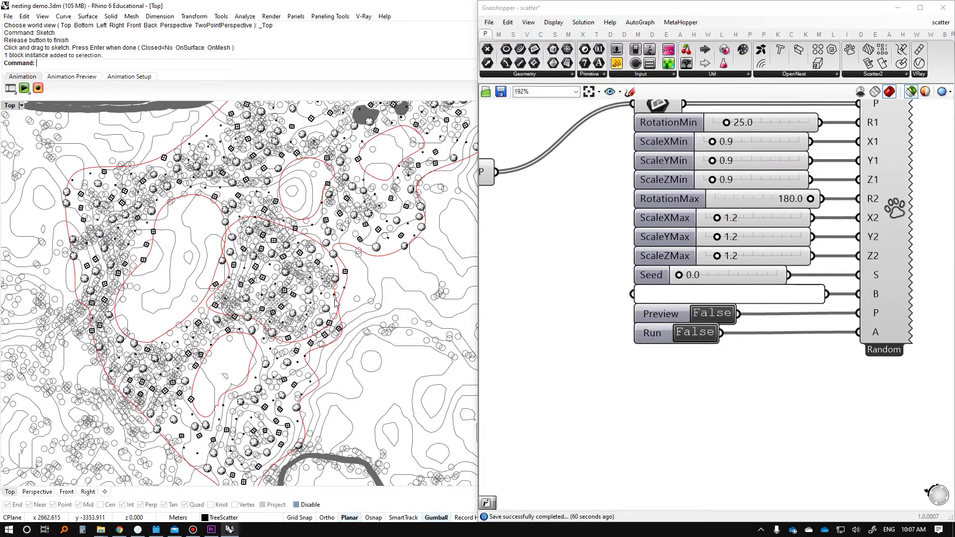
pyautogui.scroll(3, 335, 302)
pyautogui.click(344, 316)
pyautogui.write('cc')
pyautogui.press('Return')
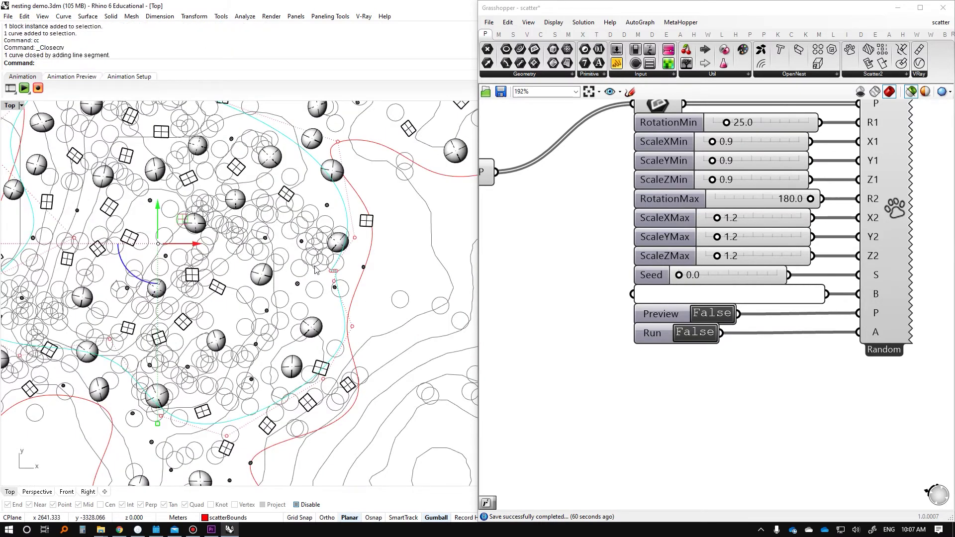
pyautogui.scroll(4, 307, 270)
pyautogui.moveTo(351, 287); pyautogui.dragTo(387, 271)
pyautogui.press('Delete')
pyautogui.scroll(-3, 369, 286)
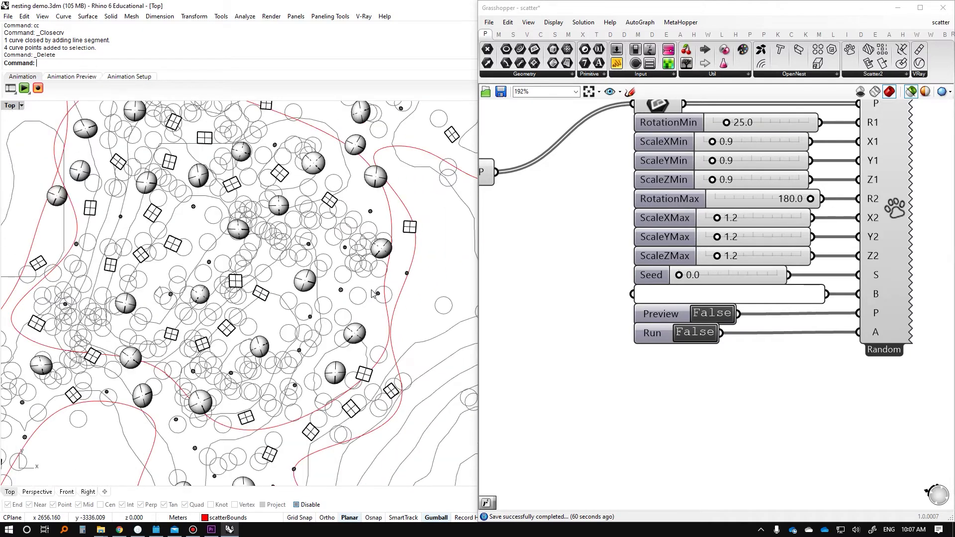
# Select the sketched loop and set it as the single boundary curve in the Grasshopper curve parameter
pyautogui.click(386, 320)
pyautogui.scroll(-5, 576, 241)
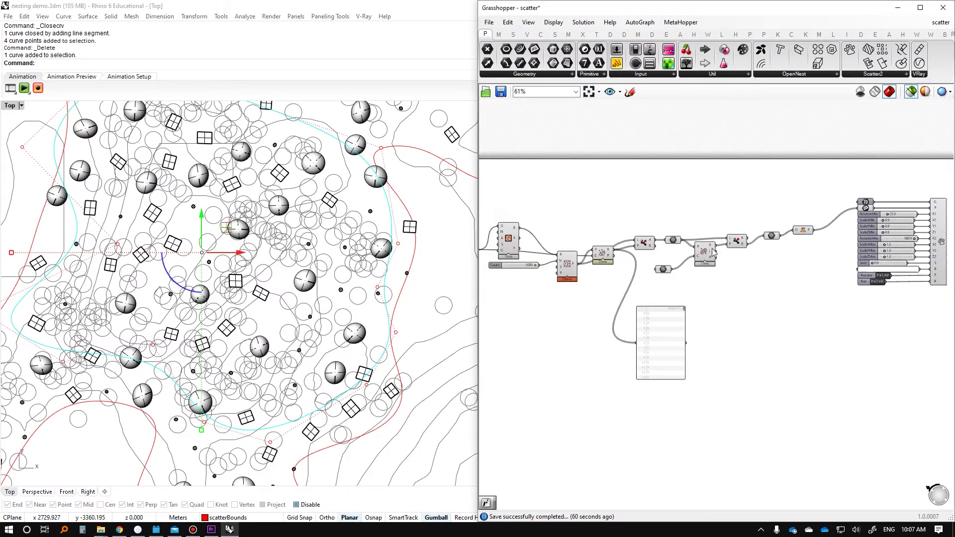
pyautogui.scroll(4, 577, 241)
pyautogui.click(675, 243)
pyautogui.rightClick(675, 243)
pyautogui.click(710, 384)
# Set Scatter's Preview toggle to True and inspect the blocks inside the new loop from an angle
pyautogui.scroll(-5, 673, 320)
pyautogui.moveTo(771, 335); pyautogui.dragTo(432, 335, button='right')
pyautogui.scroll(2, 709, 276)
pyautogui.scroll(3, 711, 277)
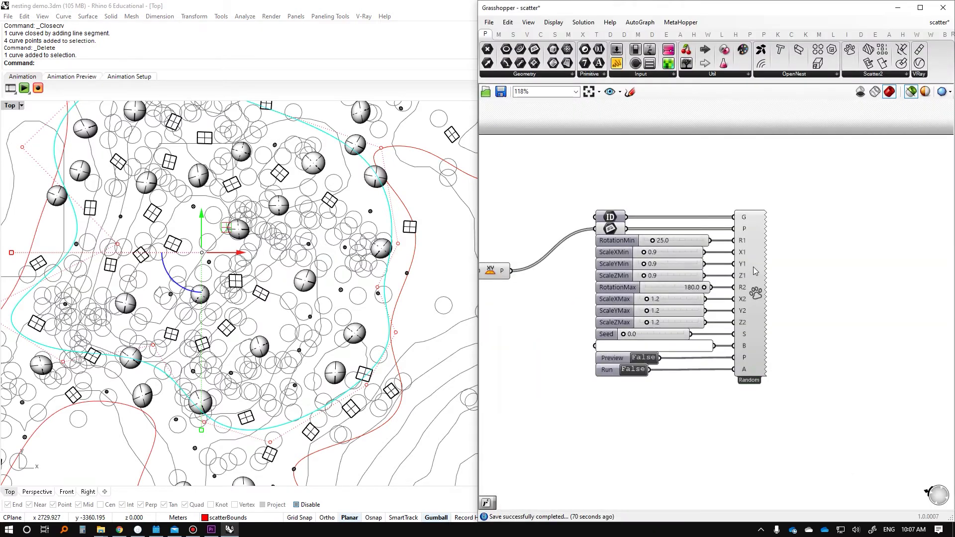
pyautogui.click(644, 359)
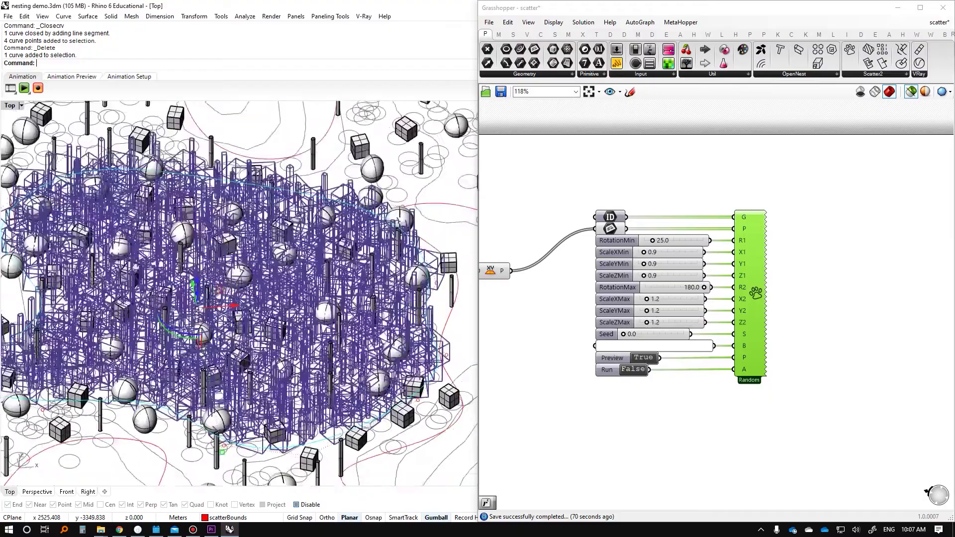
pyautogui.moveTo(262, 211); pyautogui.dragTo(242, 248, button='right')
# Lower the point Count slider to 213 to thin out the blocks inside the loop
pyautogui.scroll(-6, 552, 275)
pyautogui.moveTo(548, 277); pyautogui.dragTo(727, 277, button='right')
pyautogui.scroll(4, 590, 292)
pyautogui.moveTo(590, 292); pyautogui.dragTo(744, 279, button='right')
pyautogui.scroll(5, 647, 284)
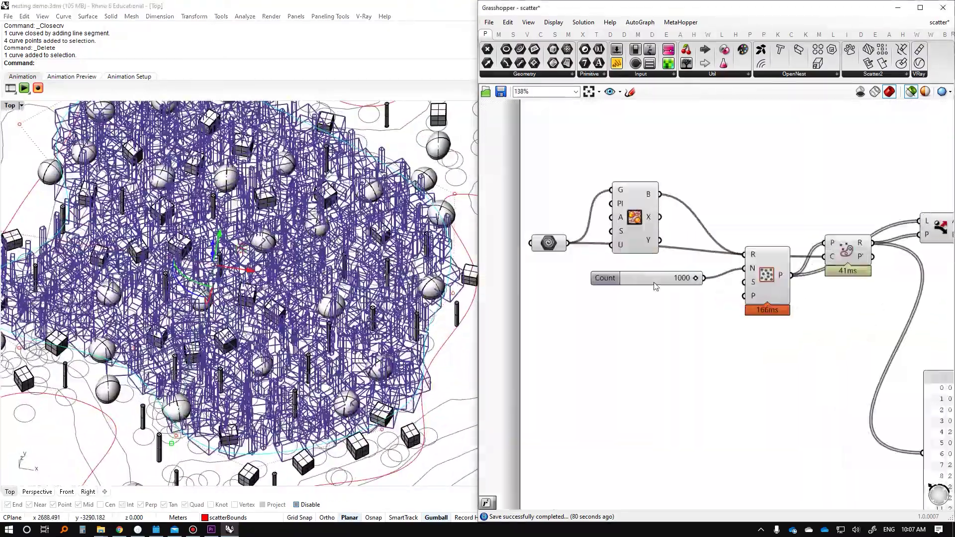
pyautogui.moveTo(712, 279); pyautogui.dragTo(637, 282)
# Bake the blocks inside the loop, reset Run and Preview to False, and compare the cluster's density with its surroundings
pyautogui.scroll(-5, 653, 302)
pyautogui.moveTo(928, 299); pyautogui.dragTo(523, 269, button='right')
pyautogui.scroll(4, 657, 277)
pyautogui.doubleClick(629, 290)
pyautogui.doubleClick(630, 290)
pyautogui.doubleClick(652, 266)
pyautogui.scroll(-10, 302, 309)
pyautogui.scroll(5, 267, 283)
pyautogui.moveTo(267, 283)
pyautogui.mouseDown(button='right')
pyautogui.moveTo(274, 293)
pyautogui.moveTo(272, 214)
pyautogui.moveTo(259, 209)
pyautogui.moveTo(258, 273)
pyautogui.moveTo(264, 251)
pyautogui.moveTo(311, 279)
pyautogui.moveTo(286, 266)
pyautogui.moveTo(282, 274)
pyautogui.mouseUp(button='right')
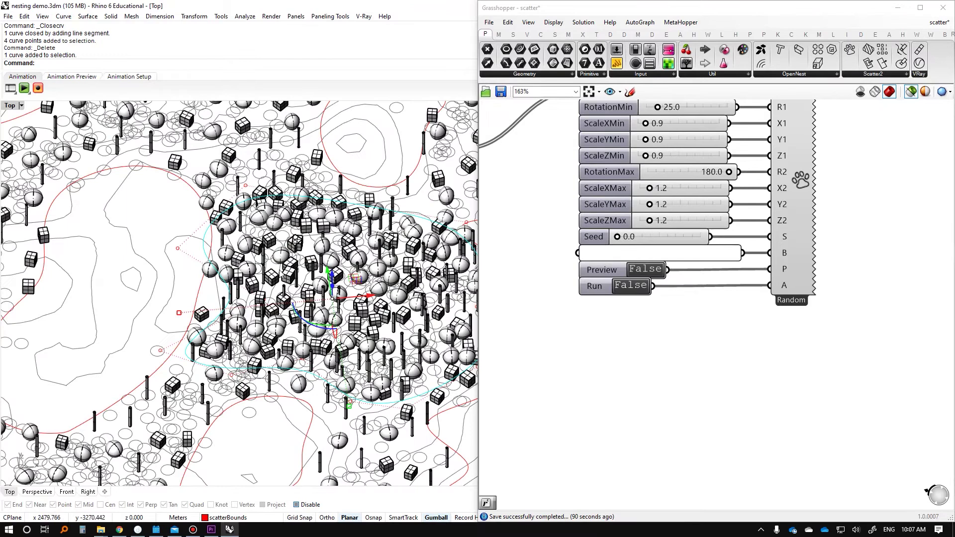
pyautogui.scroll(-2, 242, 193)
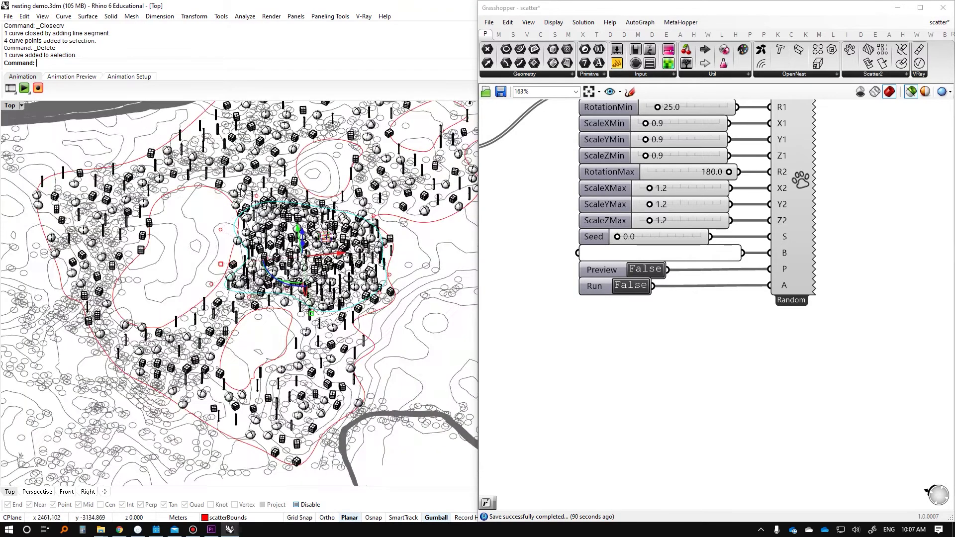
pyautogui.scroll(-5, 697, 256)
# Move the boundary curve parameter away from the bounding component and connect it to a new Area component
pyautogui.moveTo(518, 253); pyautogui.dragTo(626, 255, button='right')
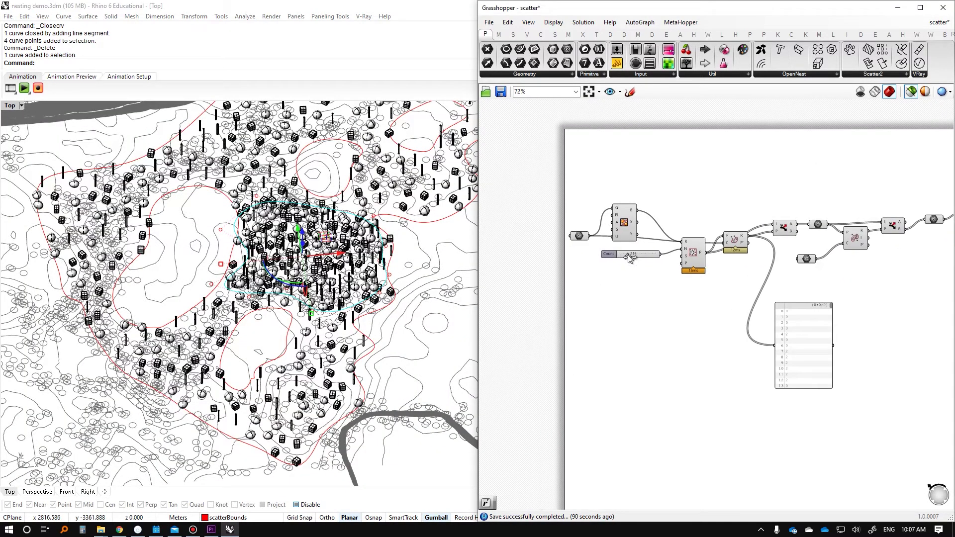
pyautogui.scroll(3, 628, 256)
pyautogui.moveTo(564, 244); pyautogui.dragTo(750, 250, button='right')
pyautogui.moveTo(731, 232); pyautogui.dragTo(532, 249)
pyautogui.click(597, 295)
pyautogui.doubleClick(598, 298)
pyautogui.write('area')
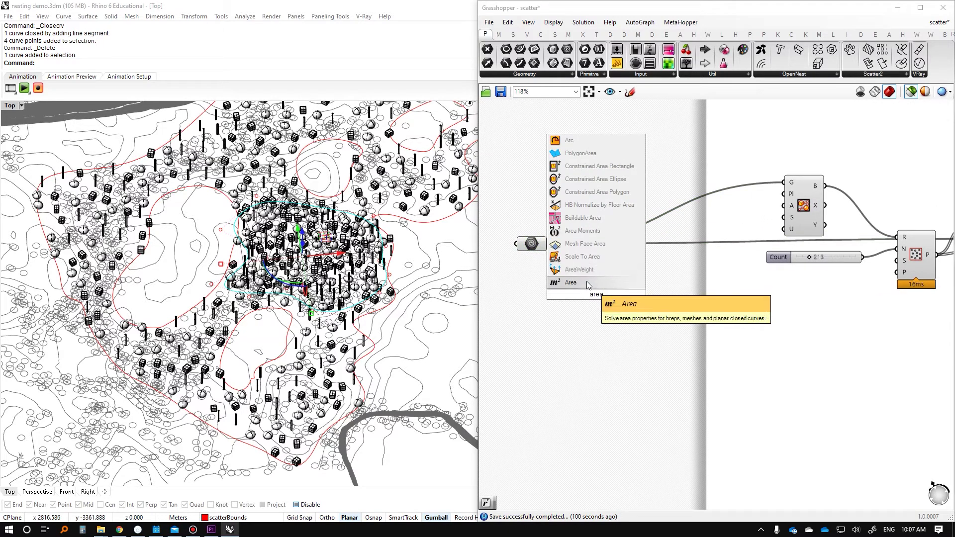
pyautogui.press('Return')
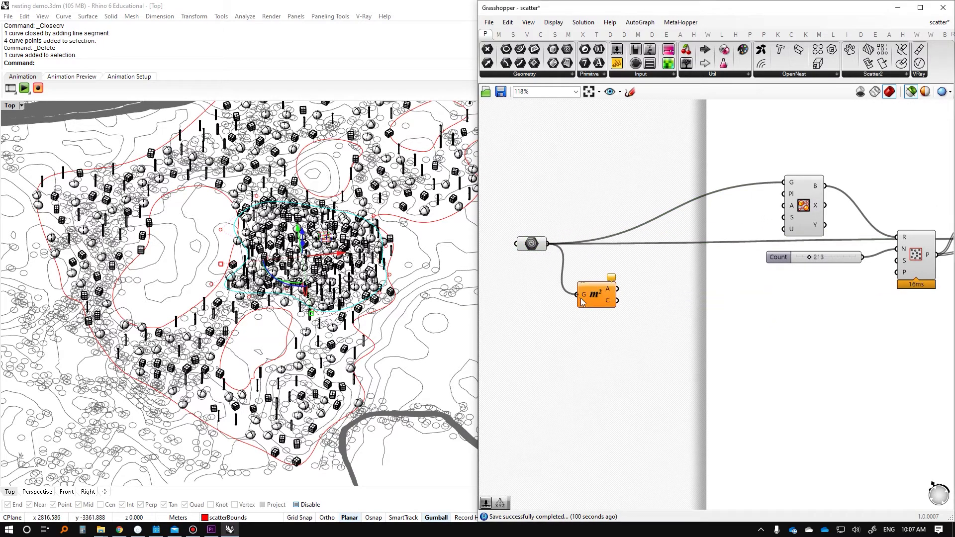
pyautogui.moveTo(609, 292)
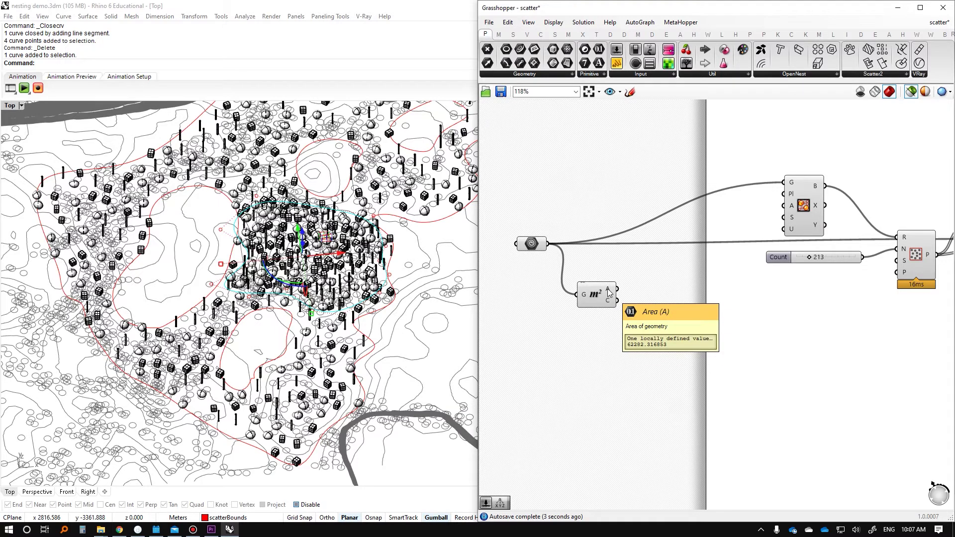
# Add a Square Root component, connect the Area output to it and inspect its result
pyautogui.scroll(1, 666, 305)
pyautogui.doubleClick(666, 303)
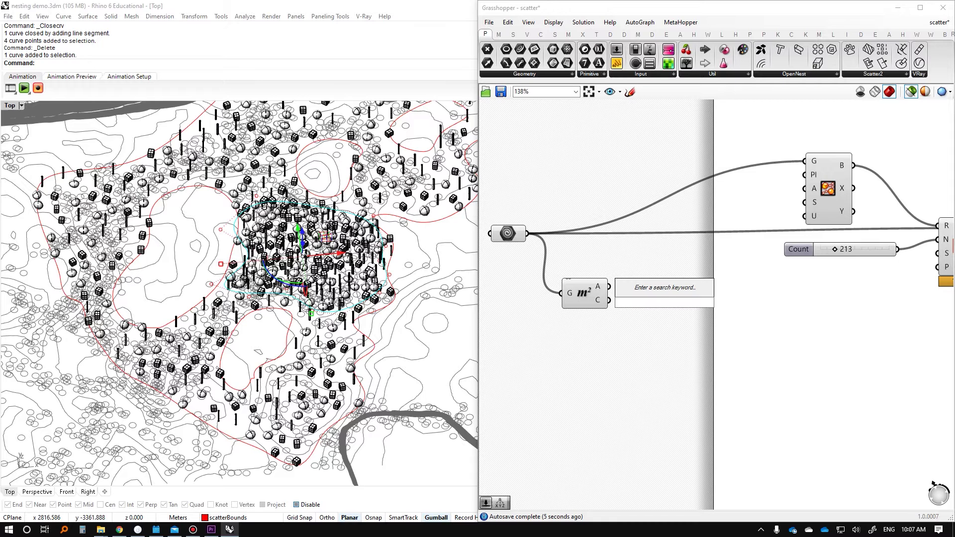
pyautogui.write('sqr')
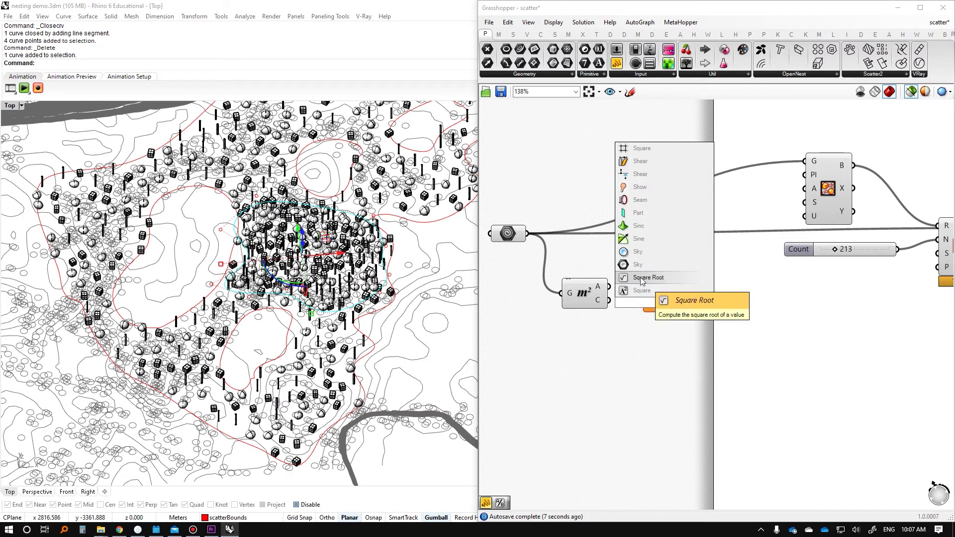
pyautogui.click(642, 281)
pyautogui.moveTo(609, 287); pyautogui.dragTo(644, 303)
pyautogui.moveTo(678, 301)
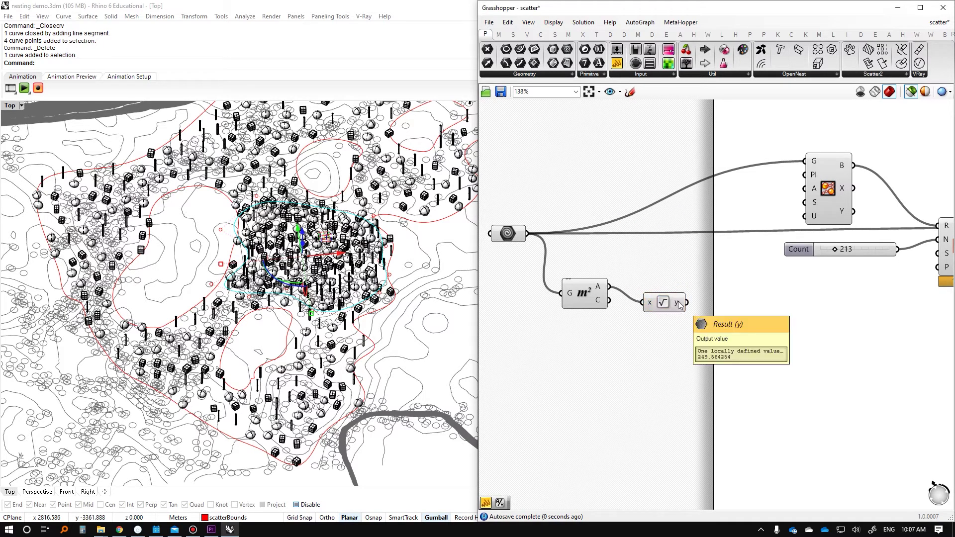
pyautogui.moveTo(678, 301); pyautogui.dragTo(631, 304, button='right')
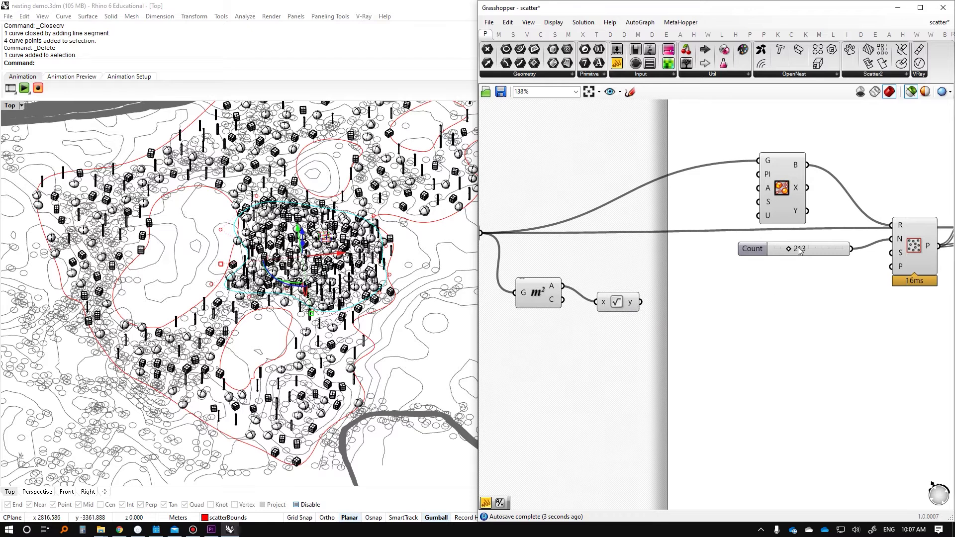
# Line up the Area and Square Root components and move them closer to the point population component
pyautogui.moveTo(638, 302); pyautogui.dragTo(612, 285)
pyautogui.moveTo(663, 265); pyautogui.dragTo(507, 351)
pyautogui.moveTo(608, 287); pyautogui.dragTo(716, 282)
pyautogui.moveTo(825, 293); pyautogui.dragTo(745, 300, button='right')
pyautogui.click(746, 299)
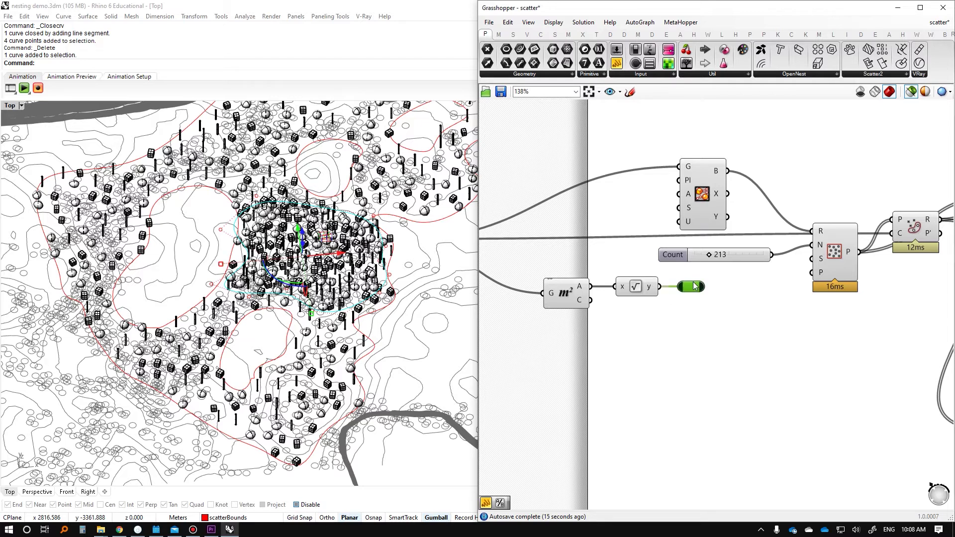
# Add an Integer parameter after Square Root and wire it into the point population's N input, replacing the Count slider
pyautogui.doubleClick(695, 286)
pyautogui.write('int')
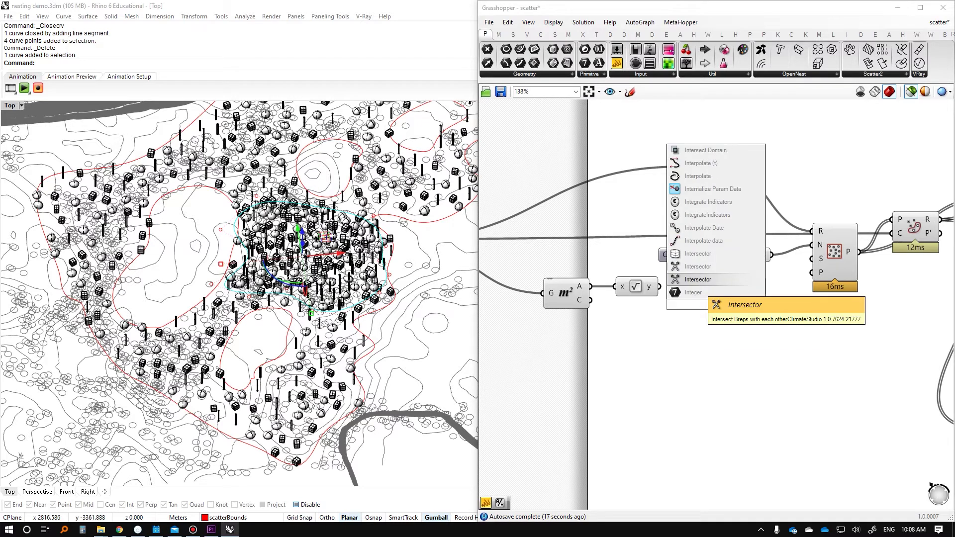
pyautogui.press('Down')
pyautogui.press('Return')
pyautogui.moveTo(722, 310); pyautogui.dragTo(718, 302)
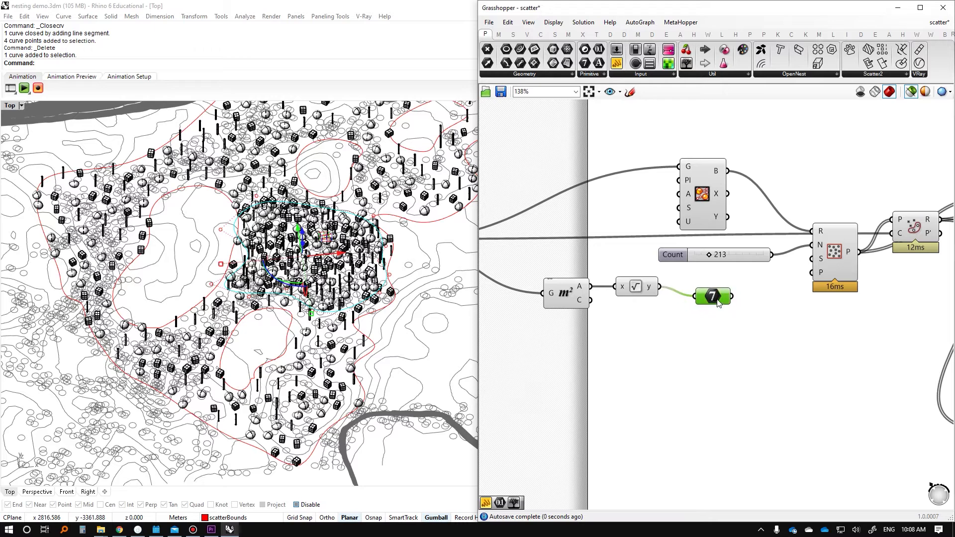
pyautogui.moveTo(819, 253); pyautogui.dragTo(818, 252)
pyautogui.click(600, 273)
# Delete the disconnected number slider and review the dense block cluster against the whole site
pyautogui.scroll(12, 300, 288)
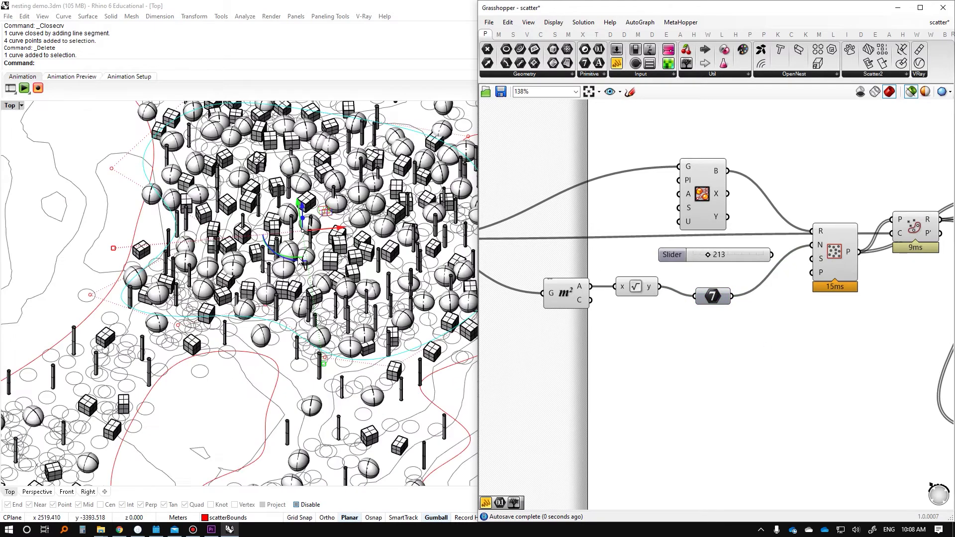
pyautogui.scroll(-10, 313, 307)
pyautogui.scroll(5, 390, 255)
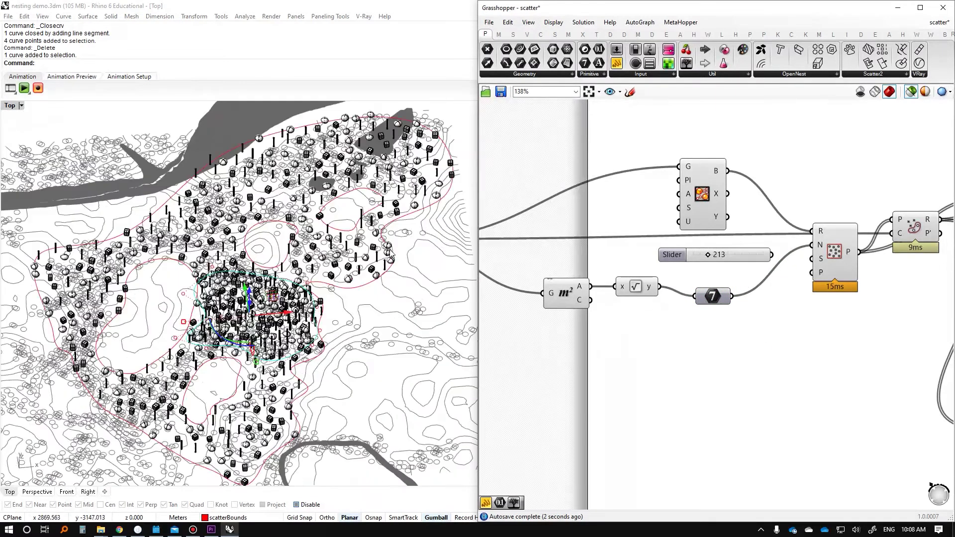
pyautogui.scroll(-2, 747, 319)
pyautogui.press('Delete')
pyautogui.moveTo(295, 245); pyautogui.dragTo(311, 317, button='right')
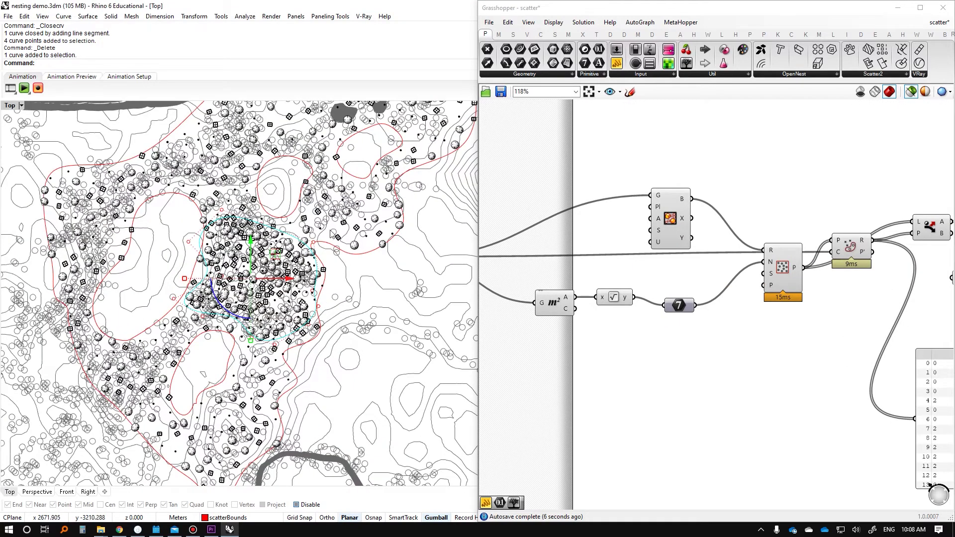
# Delete the selected boundary curve and sketch a new freehand boundary in the area between the two nearby hollow outlines
pyautogui.scroll(2, 301, 306)
pyautogui.press('Delete')
pyautogui.write('Sketch')
pyautogui.press('Return')
pyautogui.moveTo(309, 299); pyautogui.dragTo(352, 306)
pyautogui.press('Return')
pyautogui.click(352, 306)
# Close the gap between the ends of the newly sketched boundary with the Close Curve command
pyautogui.scroll(10, 352, 304)
pyautogui.click(353, 299)
pyautogui.scroll(8, 352, 299)
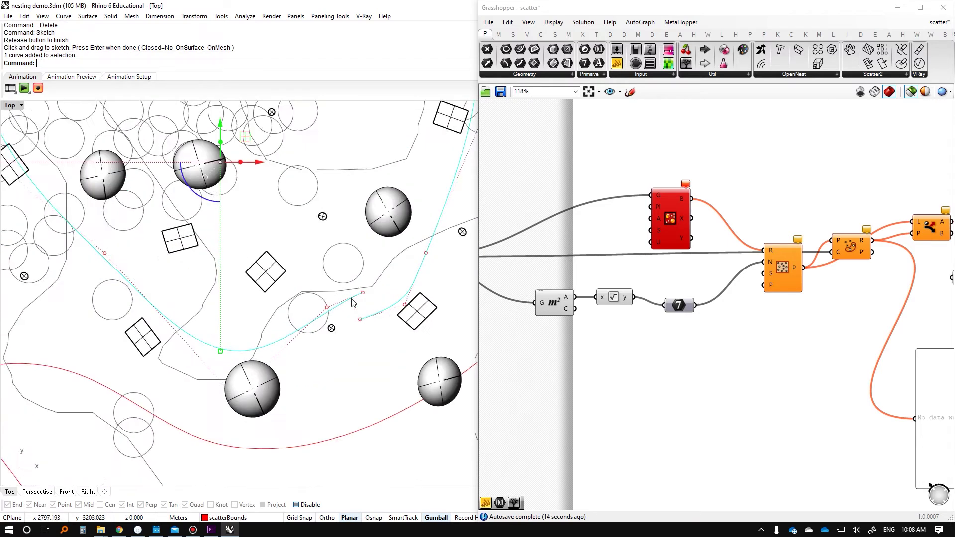
pyautogui.click(366, 291)
pyautogui.write('cc')
pyautogui.press('Return')
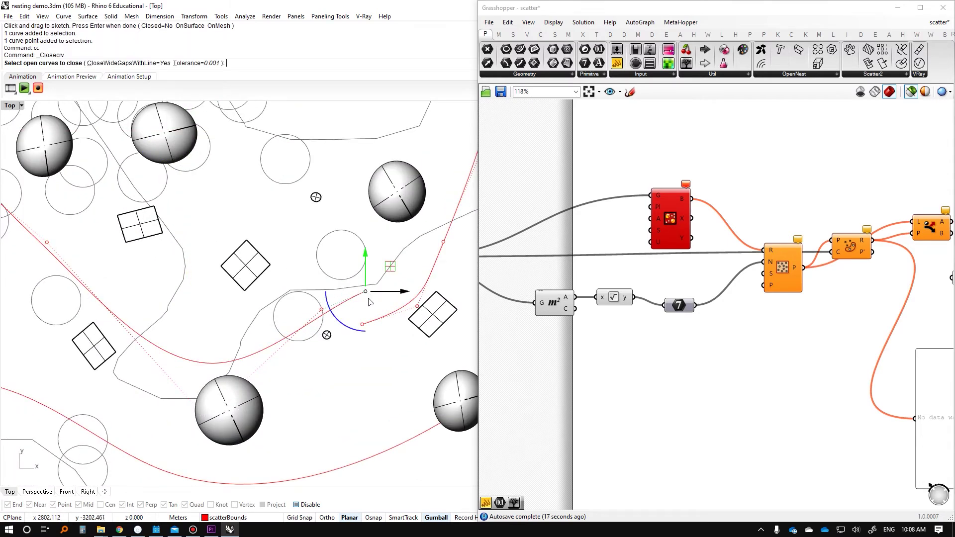
pyautogui.press('Escape')
pyautogui.click(351, 299)
pyautogui.write('cc')
pyautogui.press('Return')
# Smooth the seam of the new boundary by deleting the surplus control points around the closed gap
pyautogui.moveTo(350, 347); pyautogui.dragTo(376, 292)
pyautogui.press('Delete')
pyautogui.press('Delete')
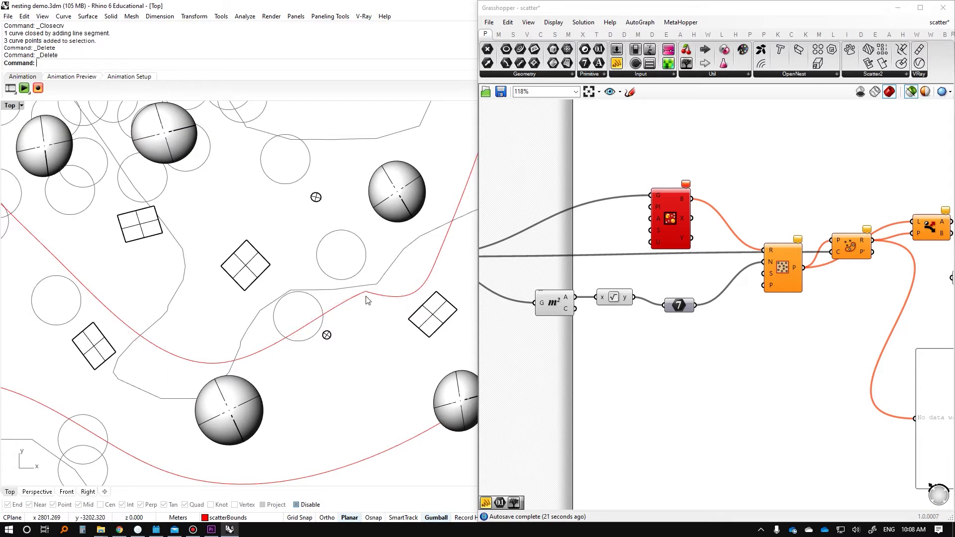
pyautogui.click(357, 299)
pyautogui.click(381, 305)
pyautogui.press('Delete')
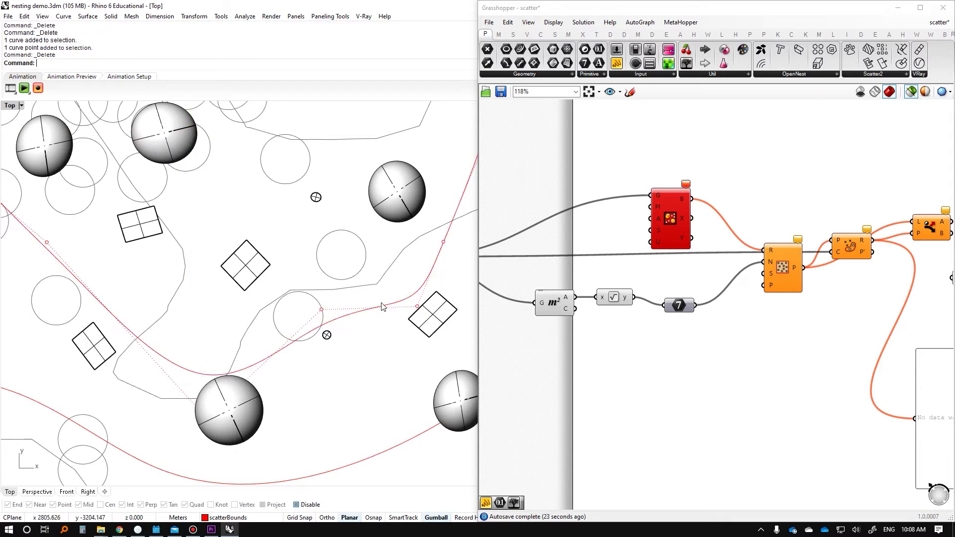
# Assign the new closed boundary to the Curve parameter at the start of the Grasshopper definition
pyautogui.click(381, 308)
pyautogui.scroll(-5, 381, 308)
pyautogui.moveTo(518, 279); pyautogui.dragTo(752, 297, button='right')
pyautogui.click(631, 275)
pyautogui.rightClick(631, 275)
pyautogui.click(674, 424)
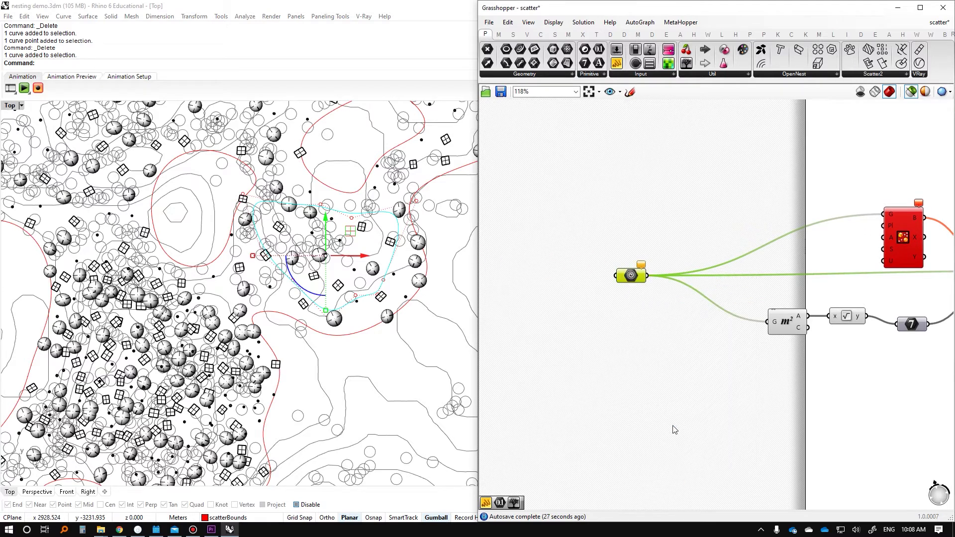
# Bake the blocks scattered in the new boundary with the Scatter component's Run toggle, leaving both Preview and Run set to False
pyautogui.moveTo(743, 293); pyautogui.dragTo(592, 282, button='right')
pyautogui.scroll(-5, 592, 282)
pyautogui.moveTo(718, 319); pyautogui.dragTo(539, 305, button='right')
pyautogui.scroll(4, 744, 287)
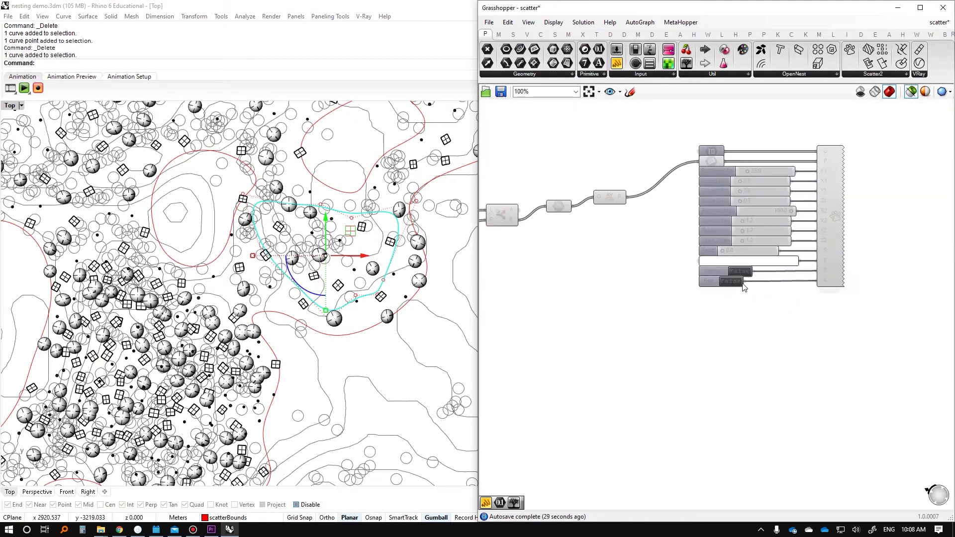
pyautogui.scroll(3, 747, 272)
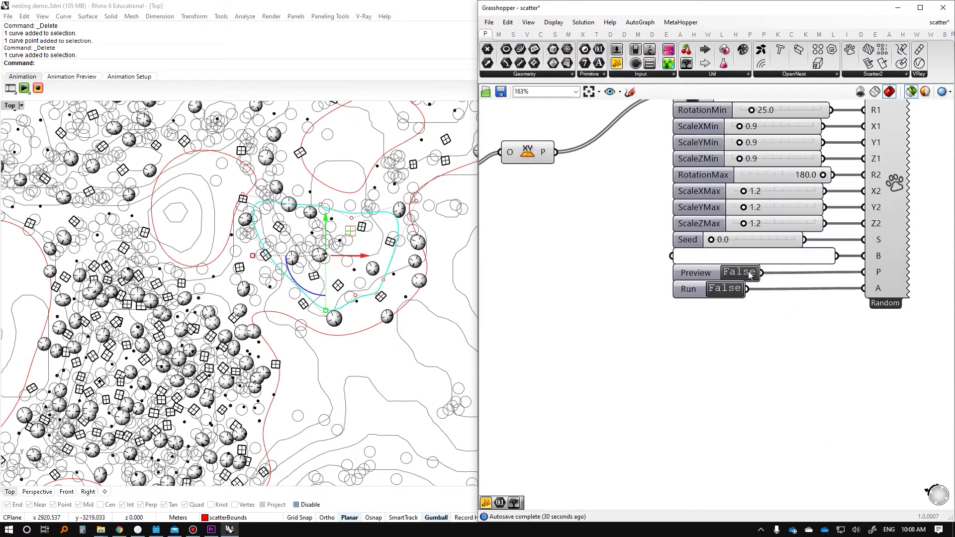
pyautogui.click(874, 244)
pyautogui.scroll(4, 316, 209)
pyautogui.keyDown('ctrl'); pyautogui.keyDown('shift'); pyautogui.moveTo(335, 274); pyautogui.dragTo(341, 192, button='right'); pyautogui.keyUp('shift'); pyautogui.keyUp('ctrl')
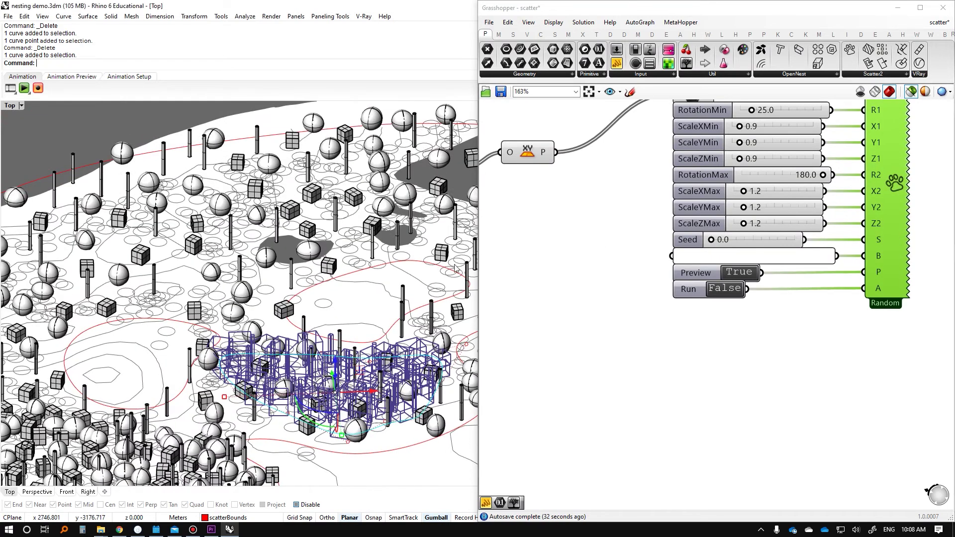
pyautogui.click(734, 295)
pyautogui.click(737, 273)
pyautogui.click(726, 289)
pyautogui.click(728, 345)
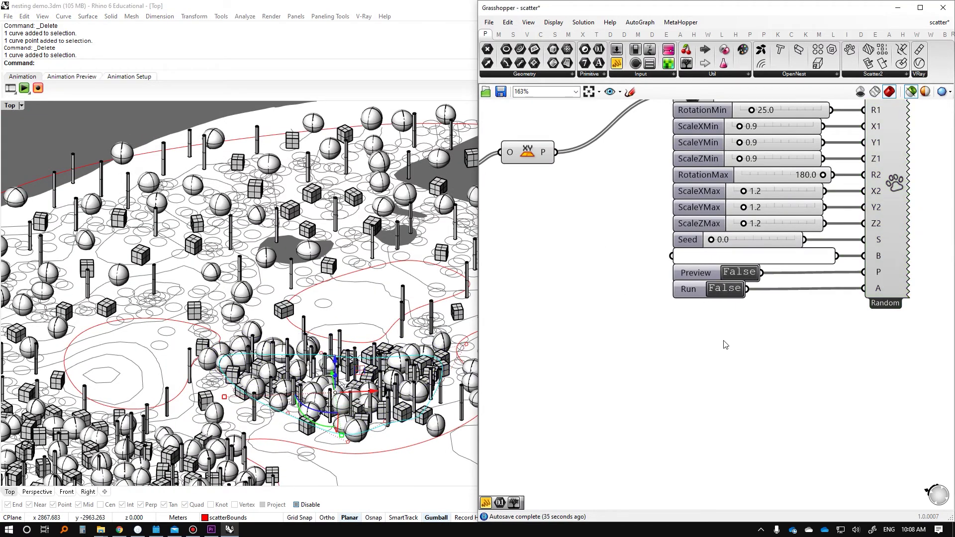
# Switch the viewport's display mode to Rendered and review the baked block clusters across the site
pyautogui.scroll(-4, 296, 221)
pyautogui.click(247, 214)
pyautogui.keyDown('ctrl'); pyautogui.keyDown('shift'); pyautogui.moveTo(246, 214); pyautogui.dragTo(333, 297, button='right'); pyautogui.keyUp('shift'); pyautogui.keyUp('ctrl')
pyautogui.scroll(-5, 289, 360)
pyautogui.scroll(8, 299, 308)
pyautogui.scroll(-8, 283, 318)
pyautogui.hotkey('ctrl', 'alt', 'r')
pyautogui.scroll(5, 301, 266)
pyautogui.scroll(-5, 302, 259)
pyautogui.scroll(5, 296, 255)
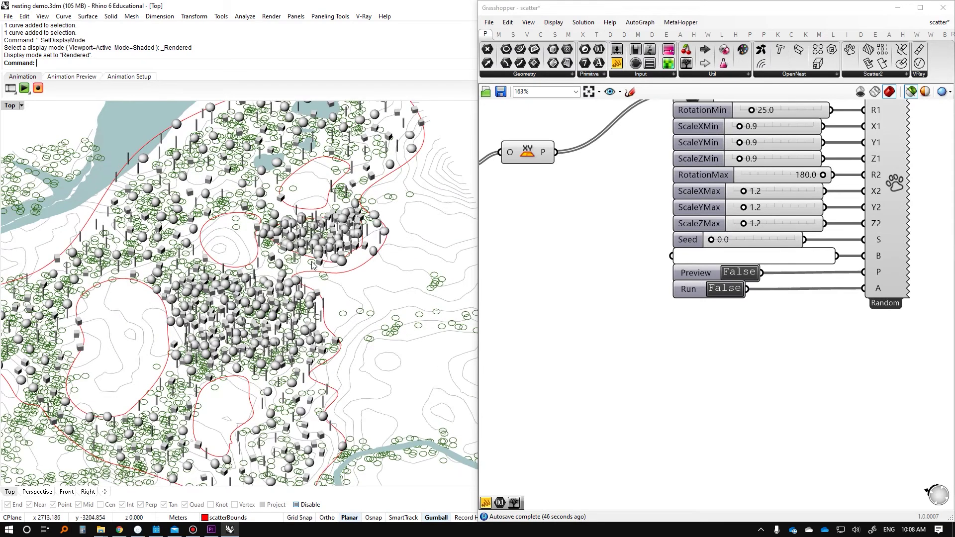
# Delete the panel attached to the output of the first point-in-curve component
pyautogui.keyDown('ctrl'); pyautogui.keyDown('shift'); pyautogui.moveTo(296, 256); pyautogui.dragTo(264, 258, button='right'); pyautogui.keyUp('shift'); pyautogui.keyUp('ctrl')
pyautogui.scroll(-6, 573, 253)
pyautogui.moveTo(574, 253); pyautogui.dragTo(763, 260, button='right')
pyautogui.moveTo(627, 299); pyautogui.dragTo(714, 291, button='right')
pyautogui.moveTo(547, 295); pyautogui.dragTo(709, 271, button='right')
pyautogui.moveTo(796, 248); pyautogui.dragTo(630, 235, button='right')
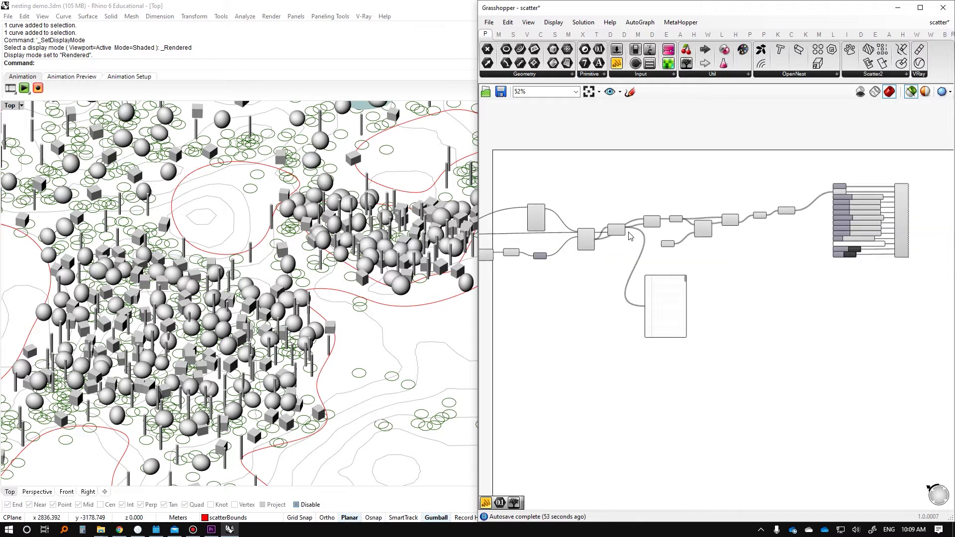
pyautogui.click(656, 287)
pyautogui.press('Delete')
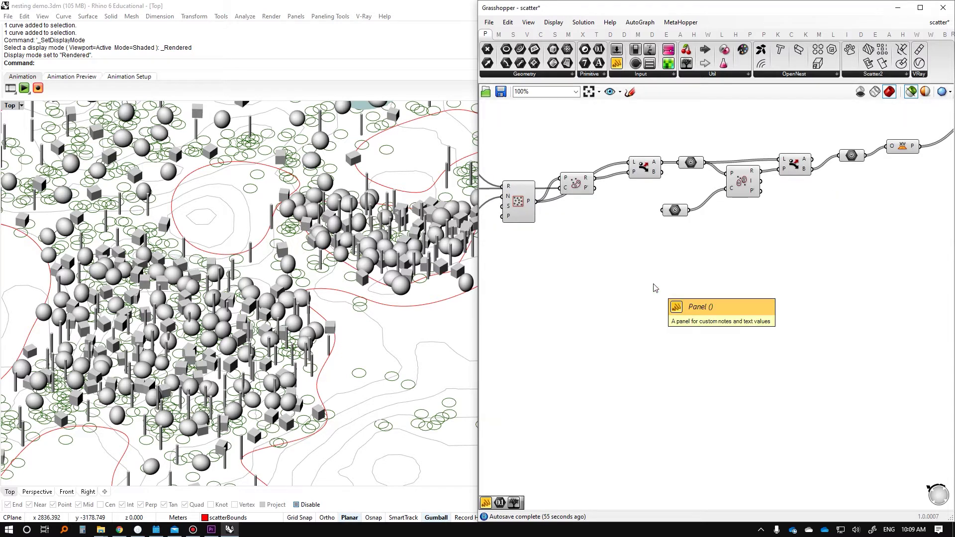
# Review the whole Grasshopper definition from the Scatter inputs back to the boundary Curve parameter
pyautogui.scroll(-1, 617, 264)
pyautogui.moveTo(917, 177); pyautogui.dragTo(516, 297)
pyautogui.moveTo(554, 296); pyautogui.dragTo(721, 293, button='right')
pyautogui.scroll(-1, 722, 295)
pyautogui.keyDown('shift'); pyautogui.moveTo(717, 296); pyautogui.dragTo(503, 195); pyautogui.keyUp('shift')
pyautogui.scroll(-1, 767, 270)
pyautogui.moveTo(767, 271); pyautogui.dragTo(687, 271, button='right')
pyautogui.moveTo(617, 241); pyautogui.dragTo(697, 230)
pyautogui.click(592, 215)
pyautogui.scroll(4, 590, 214)
pyautogui.scroll(-4, 264, 277)
# Examine the baked blocks in both dense clusters and the surrounding site, up close and from several angles
pyautogui.moveTo(282, 263); pyautogui.dragTo(283, 262, button='right')
pyautogui.scroll(-3, 282, 261)
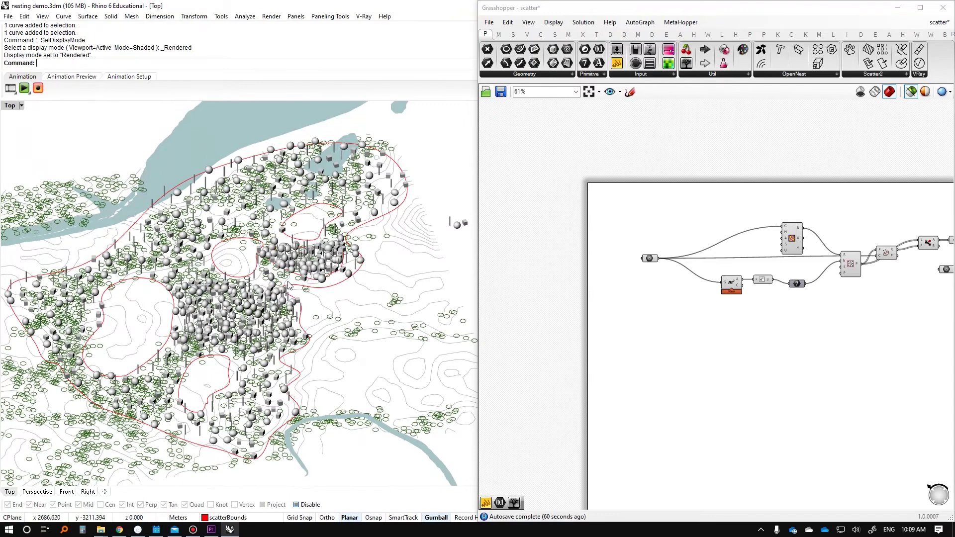
pyautogui.scroll(6, 289, 285)
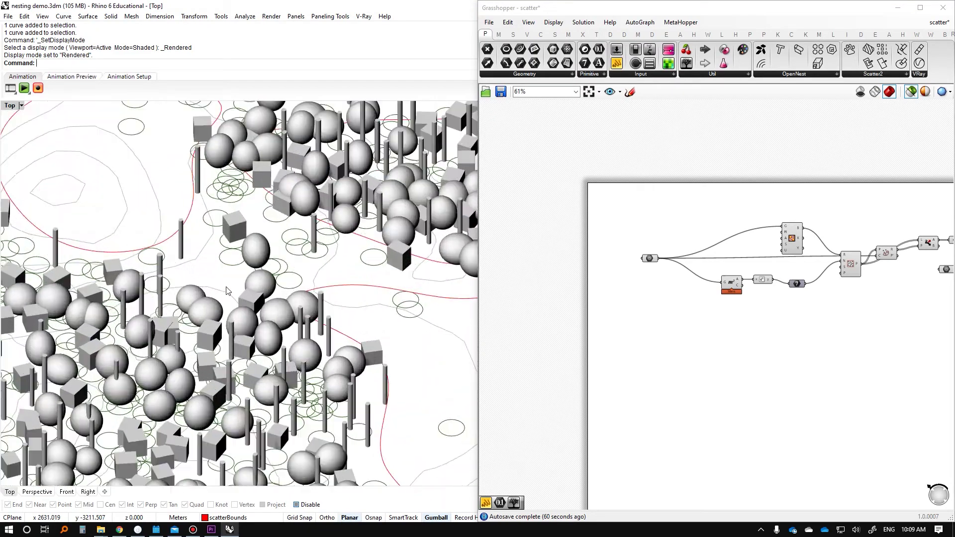
pyautogui.scroll(-6, 227, 268)
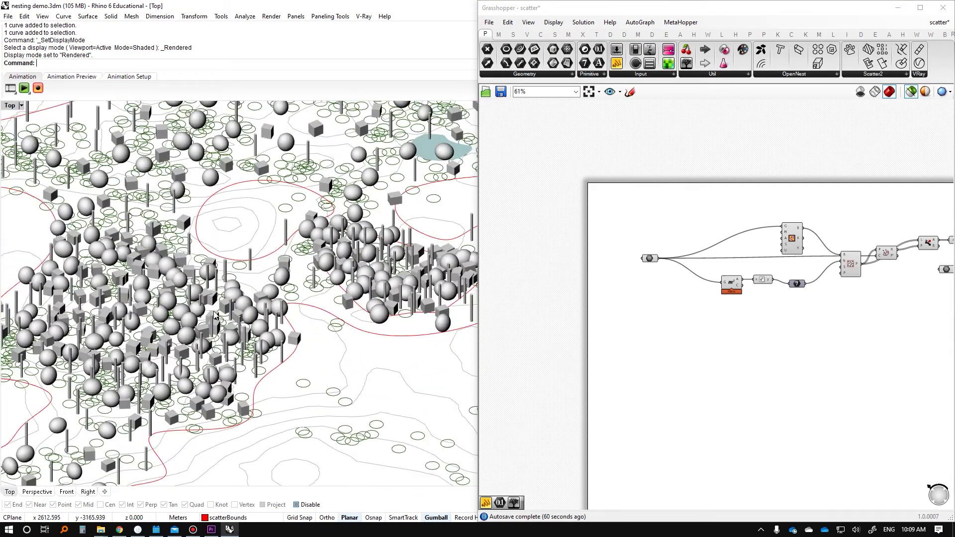
pyautogui.scroll(-2, 214, 324)
pyautogui.scroll(3, 243, 301)
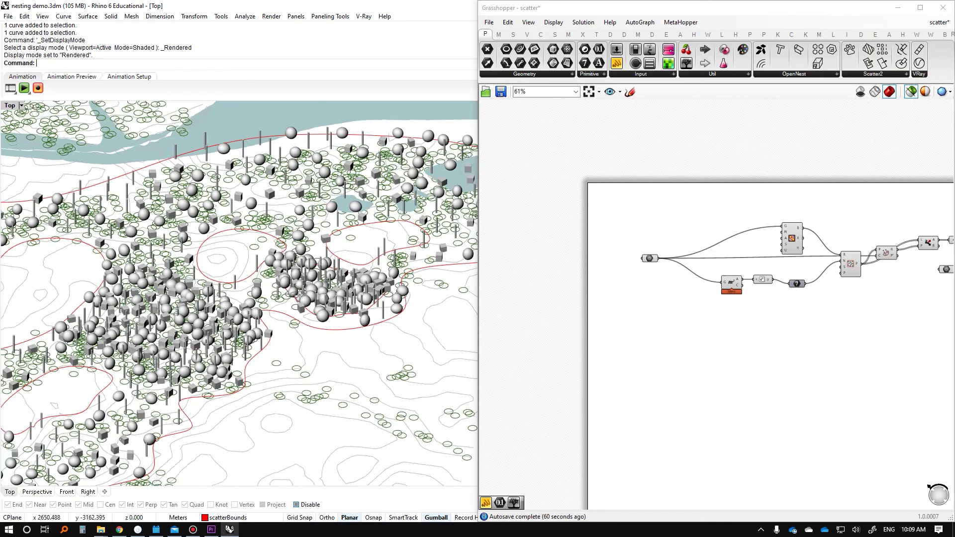
pyautogui.moveTo(254, 209); pyautogui.dragTo(279, 298, button='right')
pyautogui.scroll(3, 279, 299)
pyautogui.scroll(-5, 298, 338)
pyautogui.moveTo(309, 343); pyautogui.dragTo(292, 263, button='right')
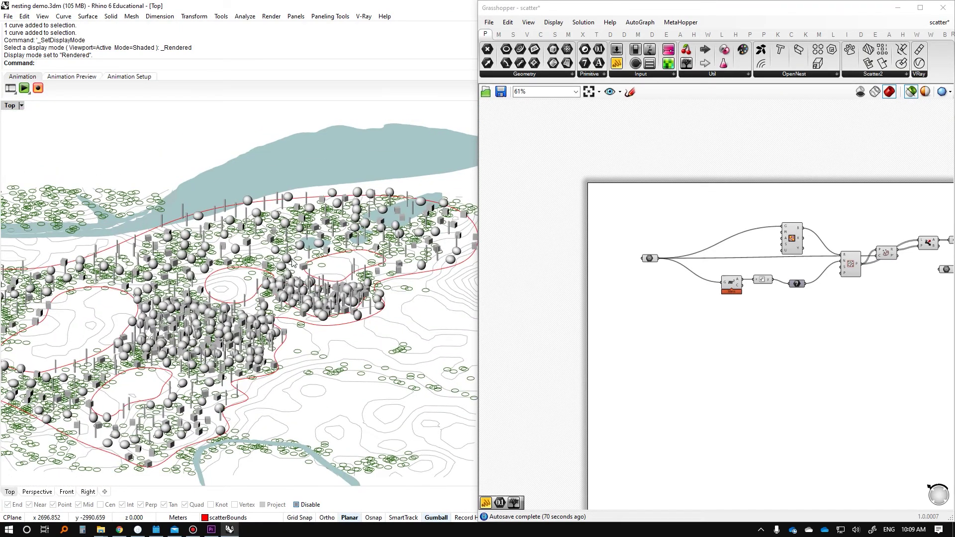
pyautogui.scroll(6, 293, 263)
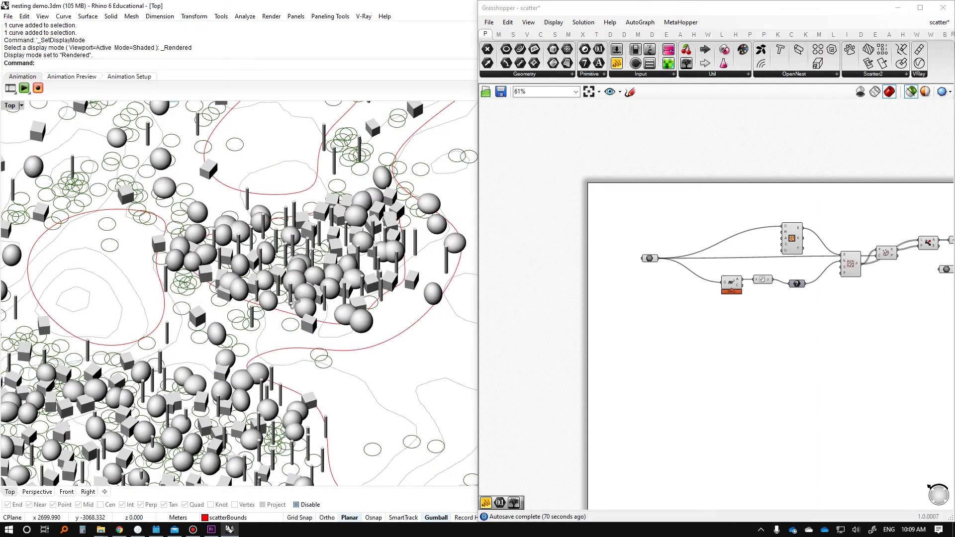
pyautogui.scroll(-5, 281, 340)
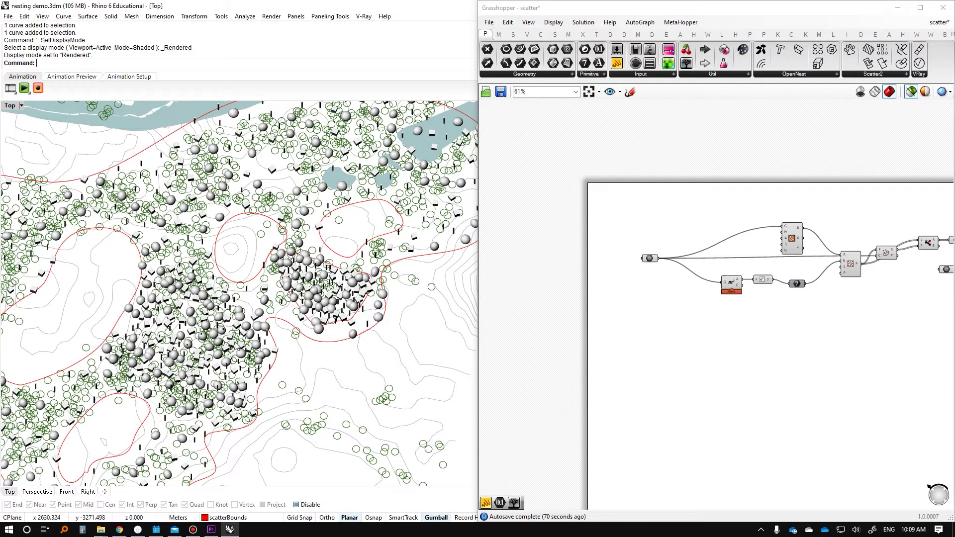
pyautogui.scroll(5, 223, 350)
pyautogui.moveTo(236, 323); pyautogui.dragTo(248, 293, button='right')
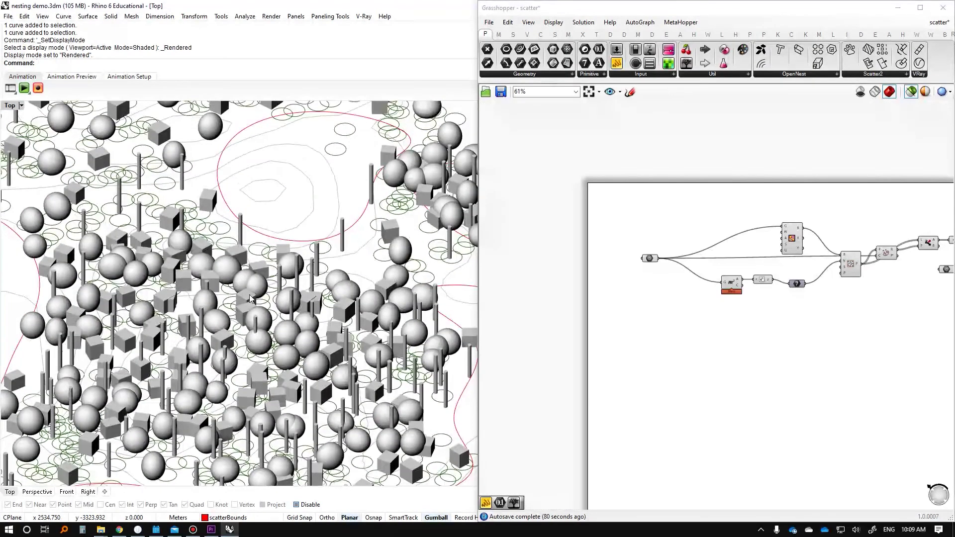
pyautogui.scroll(-5, 248, 308)
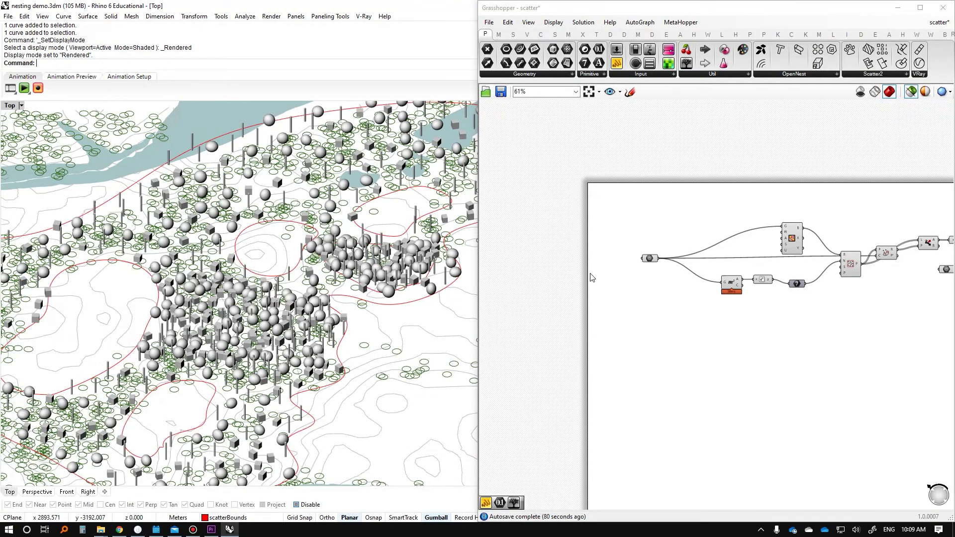
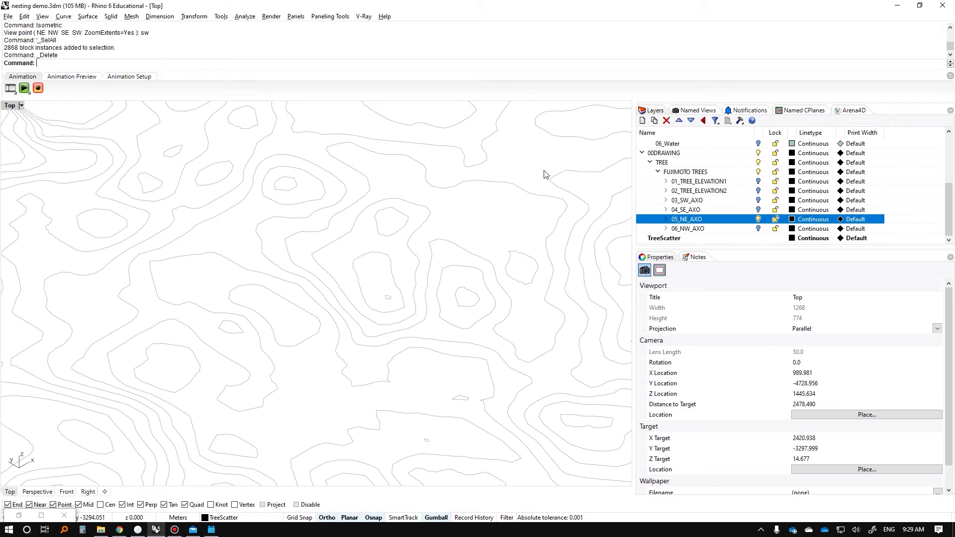
# Set the viewport to the Top view and show all hidden objects
pyautogui.write('t')
pyautogui.press('Return')
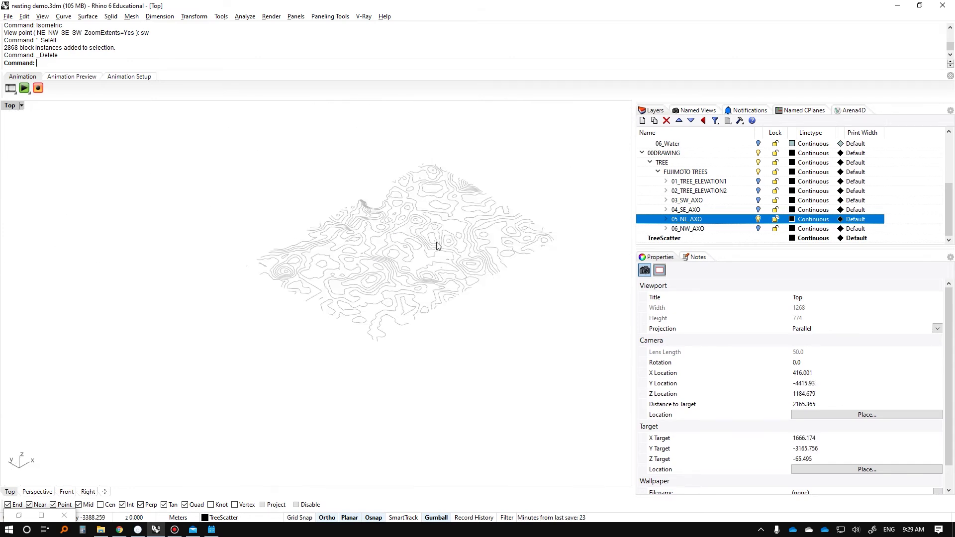
pyautogui.moveTo(427, 254); pyautogui.dragTo(339, 220, button='right')
pyautogui.scroll(12, 486, 274)
pyautogui.moveTo(372, 258); pyautogui.dragTo(468, 253, button='right')
pyautogui.write('Sho')
pyautogui.press('Return')
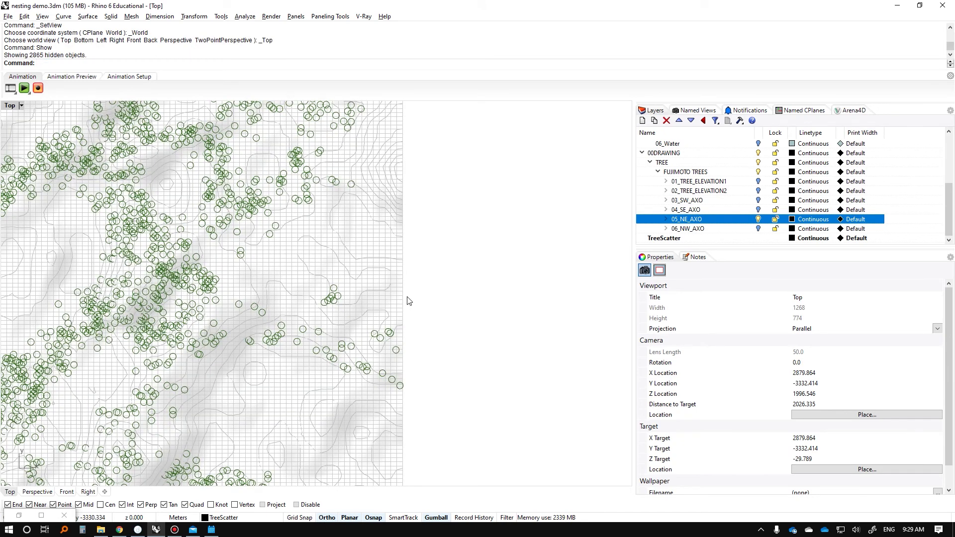
# Try to delete the FUJIMOTO TREES layer
pyautogui.scroll(-5, 469, 256)
pyautogui.scroll(2, 398, 259)
pyautogui.click(406, 252)
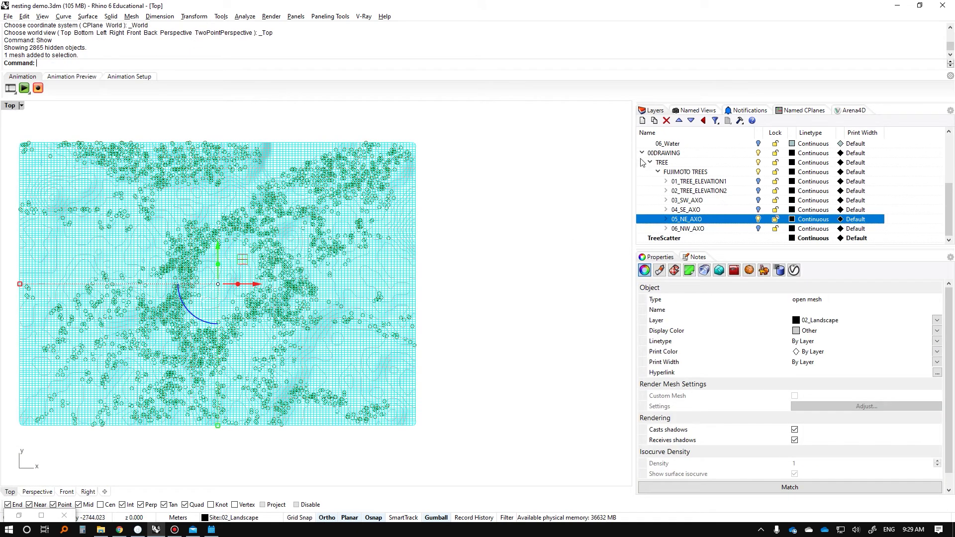
pyautogui.click(678, 172)
pyautogui.press('Delete')
pyautogui.press('Escape')
# Clear the old block definitions in the Block Manager and delete the 00DRAWING layer with its sublayers
pyautogui.write('Block')
pyautogui.press('Return')
pyautogui.press('Escape')
pyautogui.write('BlockManager')
pyautogui.press('Return')
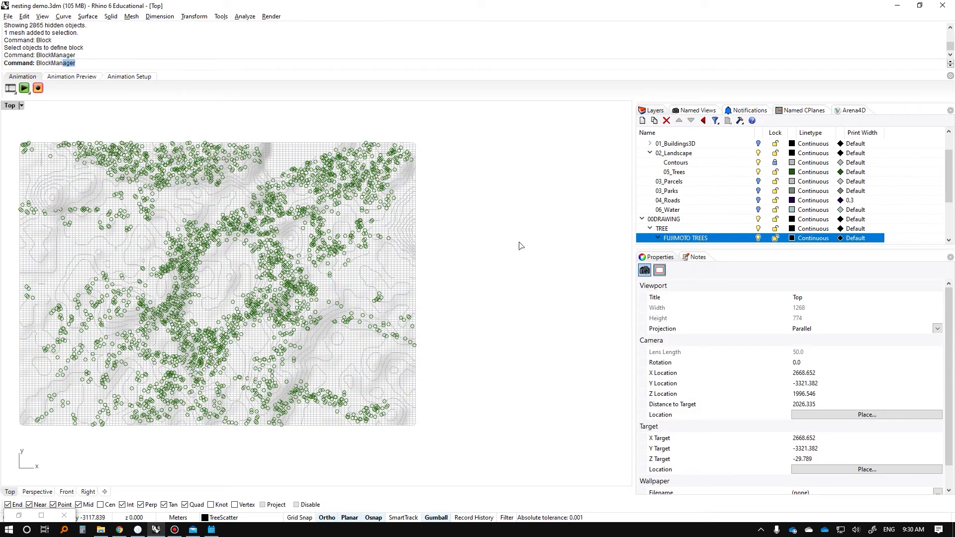
pyautogui.moveTo(108, 260); pyautogui.dragTo(38, 234)
pyautogui.click(437, 246)
pyautogui.click(457, 189)
pyautogui.click(669, 220)
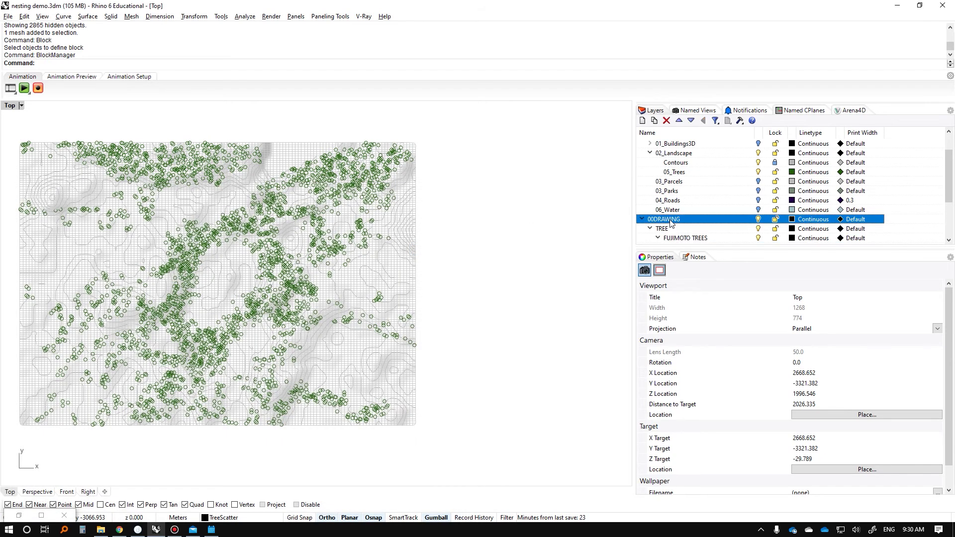
pyautogui.press('Delete')
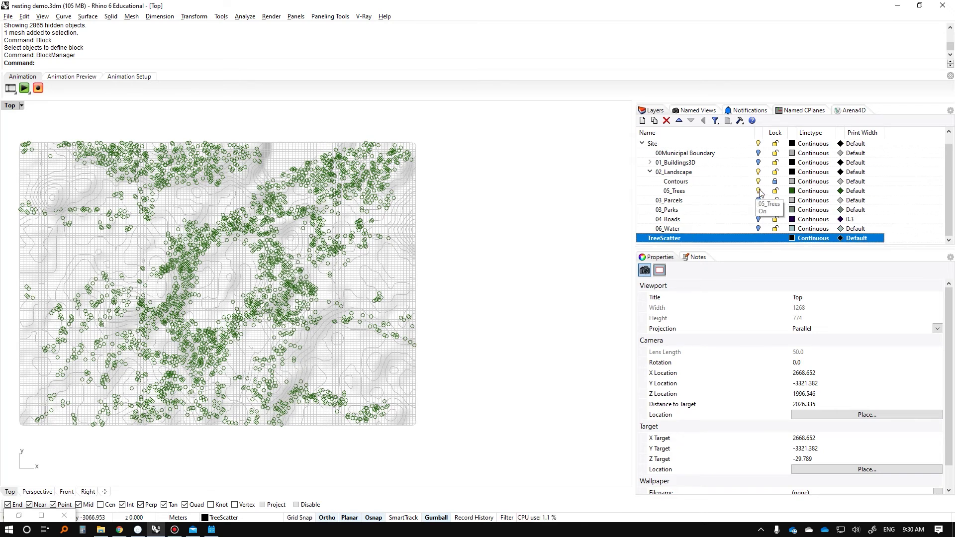
# Hide the landscape mesh that covers the contours and tree circles
pyautogui.scroll(4, 368, 214)
pyautogui.click(330, 273)
pyautogui.write('h')
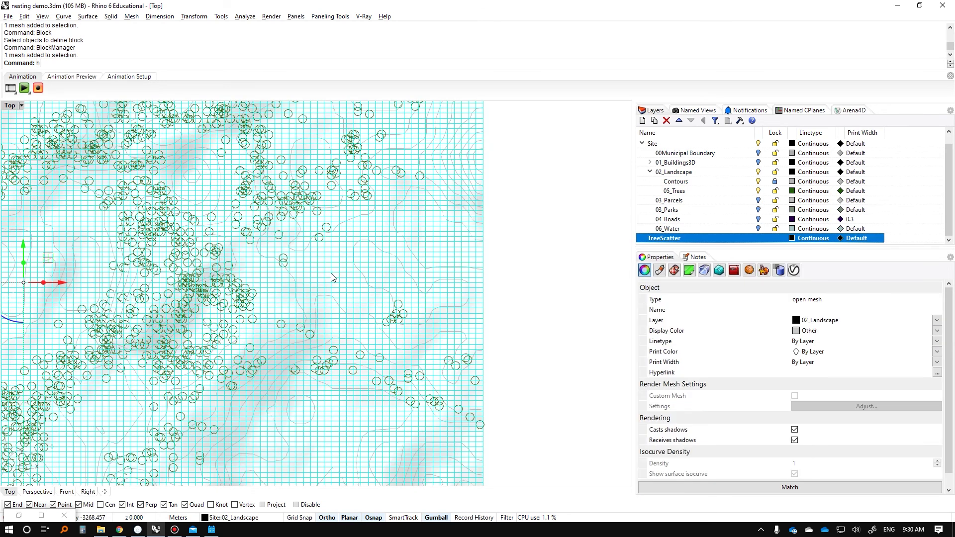
pyautogui.press('Return')
# Draw a small circle on the empty ground just east of the site contours
pyautogui.scroll(4, 481, 224)
pyautogui.write('circle')
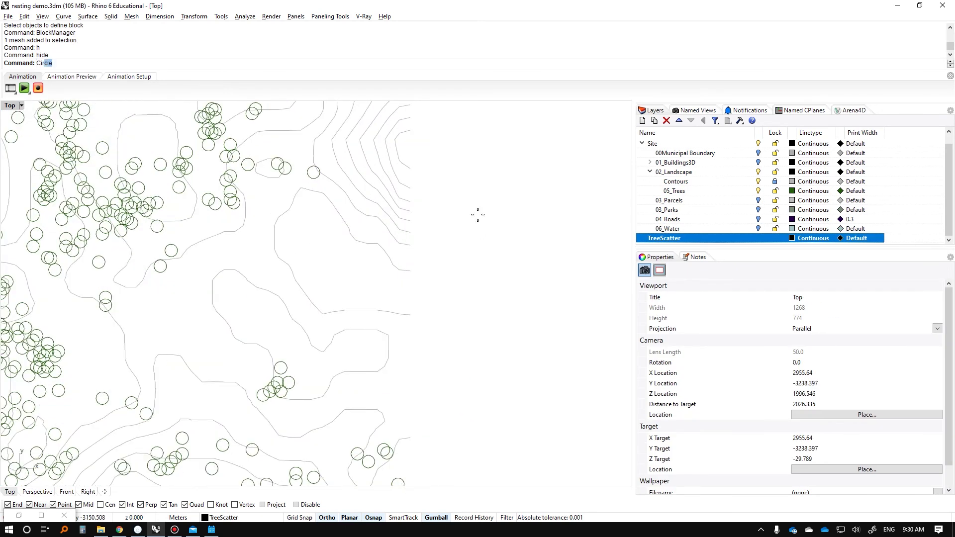
pyautogui.press('Return')
pyautogui.scroll(3, 463, 224)
pyautogui.click(468, 229)
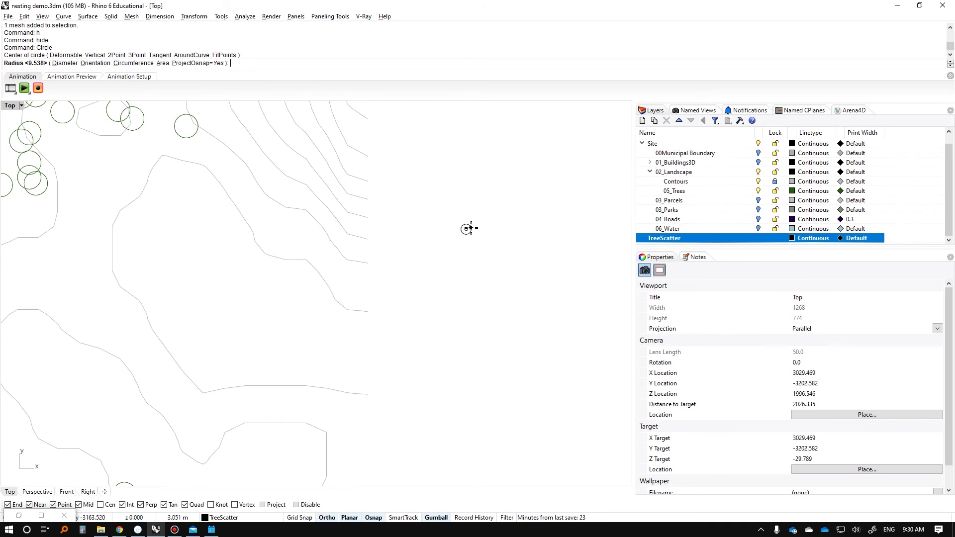
pyautogui.press('Escape')
# Extrude the small circle upward by 30' into an open cylinder
pyautogui.scroll(-2, 469, 230)
pyautogui.click(466, 233)
pyautogui.scroll(4, 467, 244)
pyautogui.keyDown('ctrl'); pyautogui.keyDown('shift'); pyautogui.moveTo(467, 265); pyautogui.dragTo(462, 199, button='right'); pyautogui.keyUp('shift'); pyautogui.keyUp('ctrl')
pyautogui.scroll(-5, 459, 187)
pyautogui.write('ec')
pyautogui.press('Return')
pyautogui.write('20')
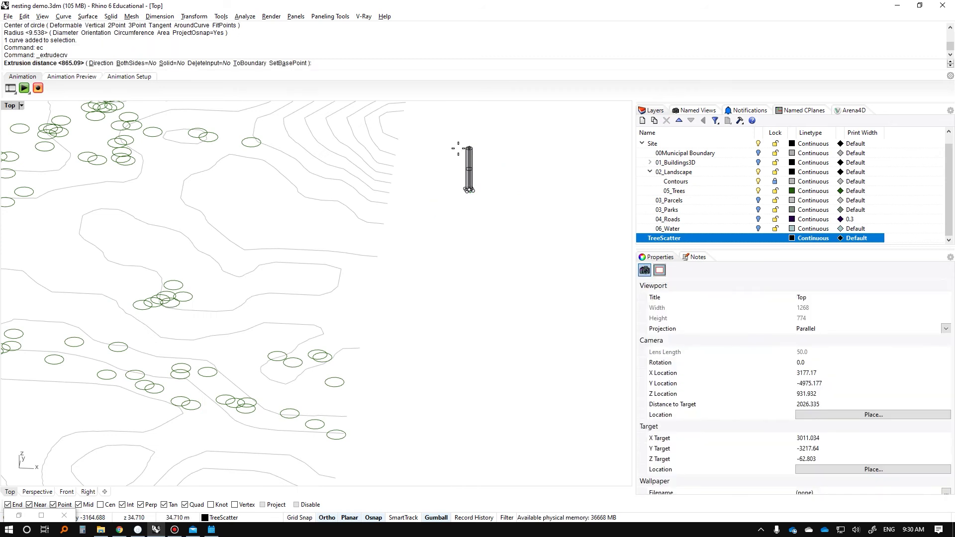
pyautogui.press('BackSpace')
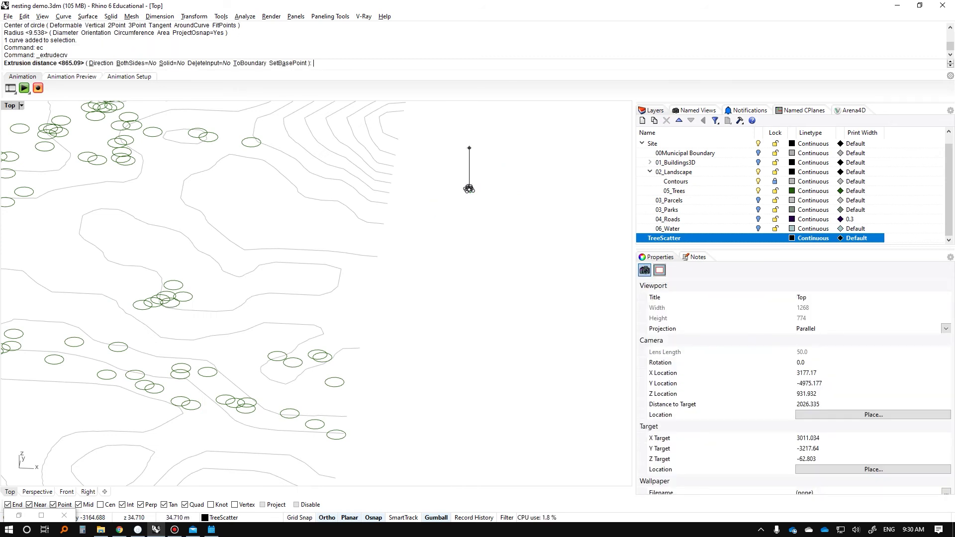
pyautogui.write("30'")
pyautogui.press('Return')
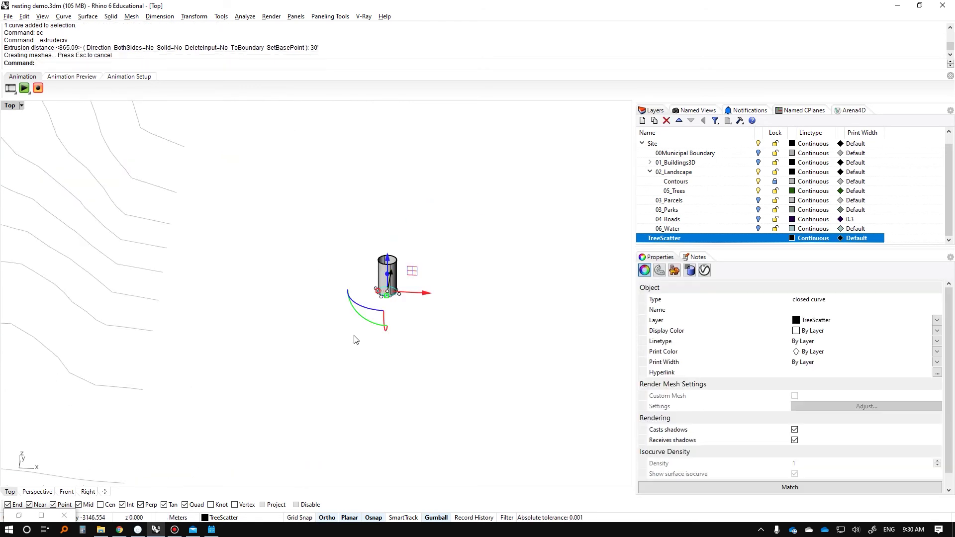
# Scale the cylinder horizontally by 0.5 while keeping its height, and delete the leftover base circle
pyautogui.scroll(3, 364, 334)
pyautogui.click(421, 202)
pyautogui.click(412, 194)
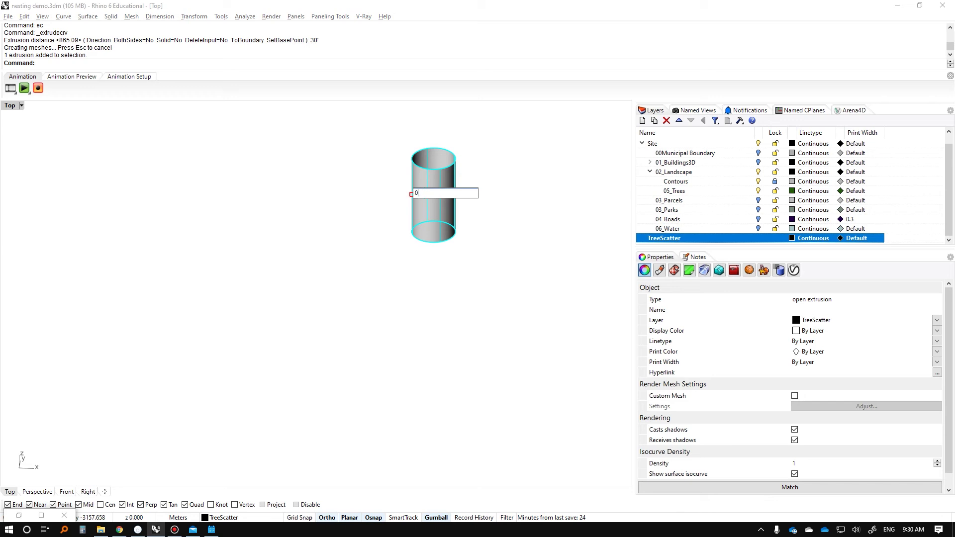
pyautogui.press('Return')
pyautogui.click(435, 243)
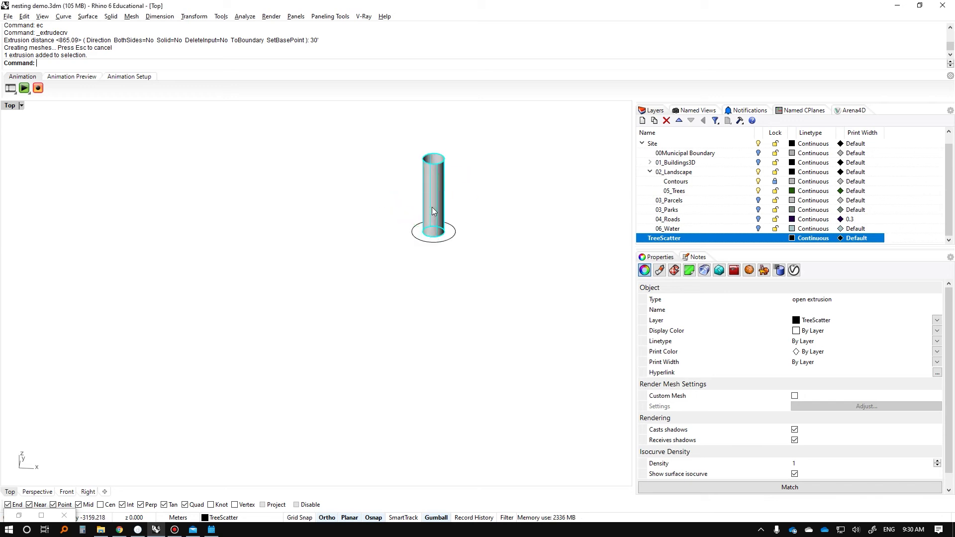
pyautogui.press('Delete')
pyautogui.scroll(-10, 456, 222)
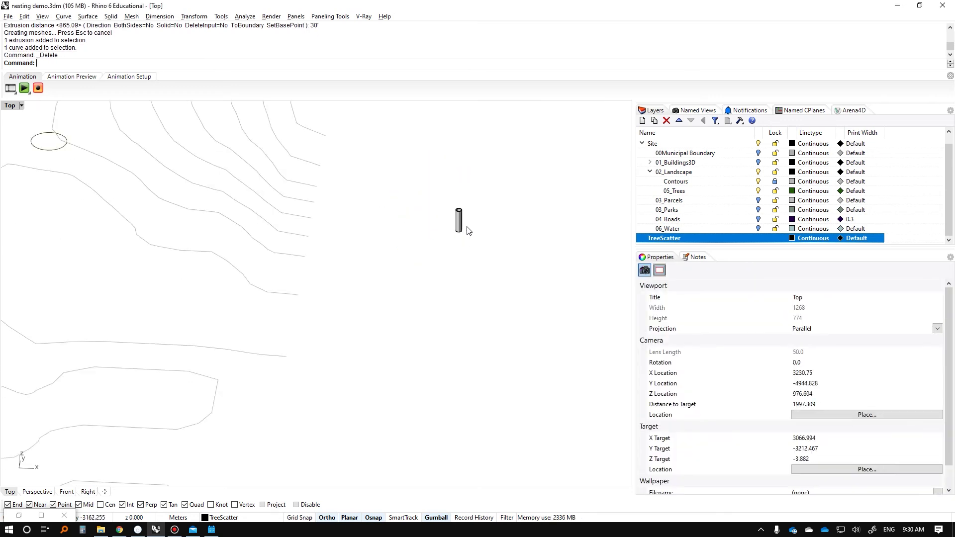
# Thin the cylinder once more with a horizontal scale of 0.5 and cap its open ends
pyautogui.click(457, 223)
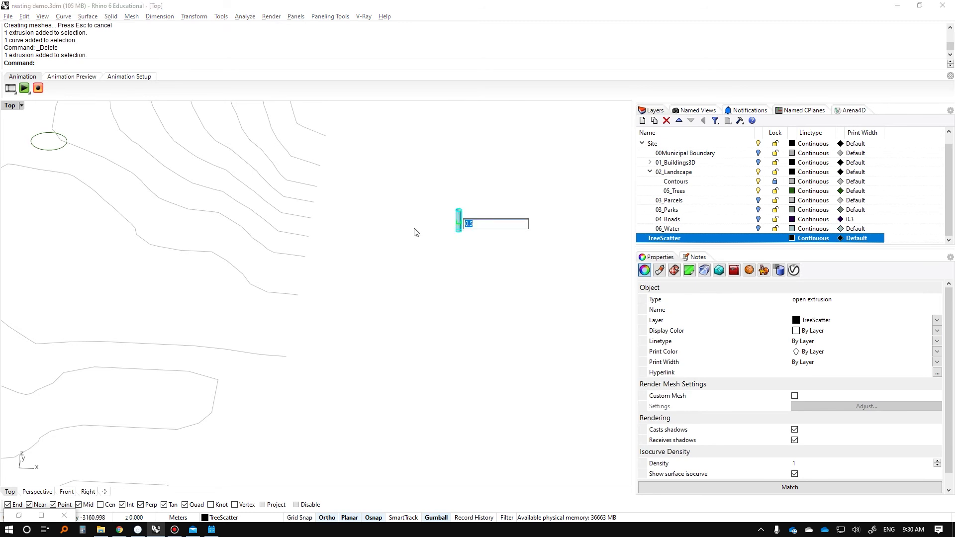
pyautogui.scroll(4, 438, 226)
pyautogui.press('Escape')
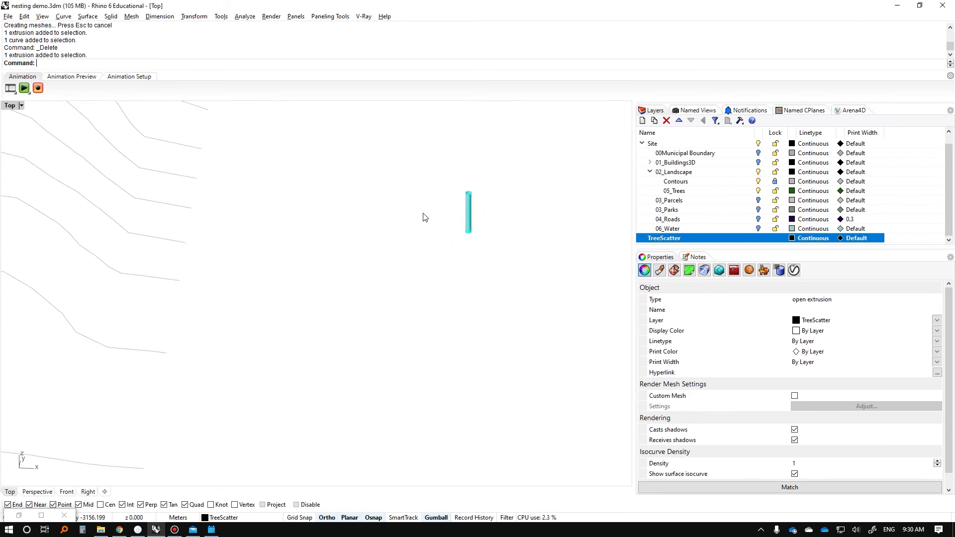
pyautogui.click(469, 216)
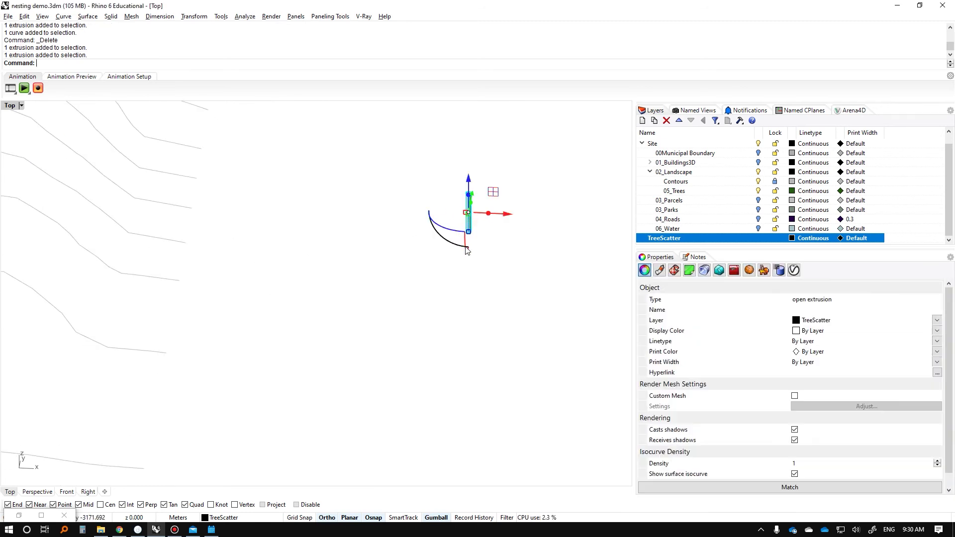
pyautogui.write('ca')
pyautogui.press('Return')
# Define the capped cylinder as a block named "tree simple" with its base point at the bottom of the cylinder
pyautogui.scroll(-4, 462, 234)
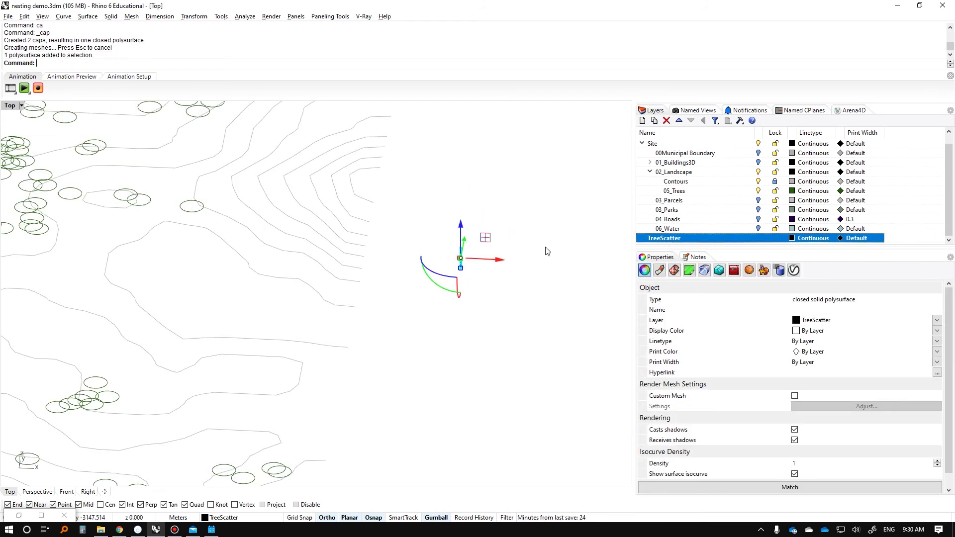
pyautogui.scroll(-5, 426, 236)
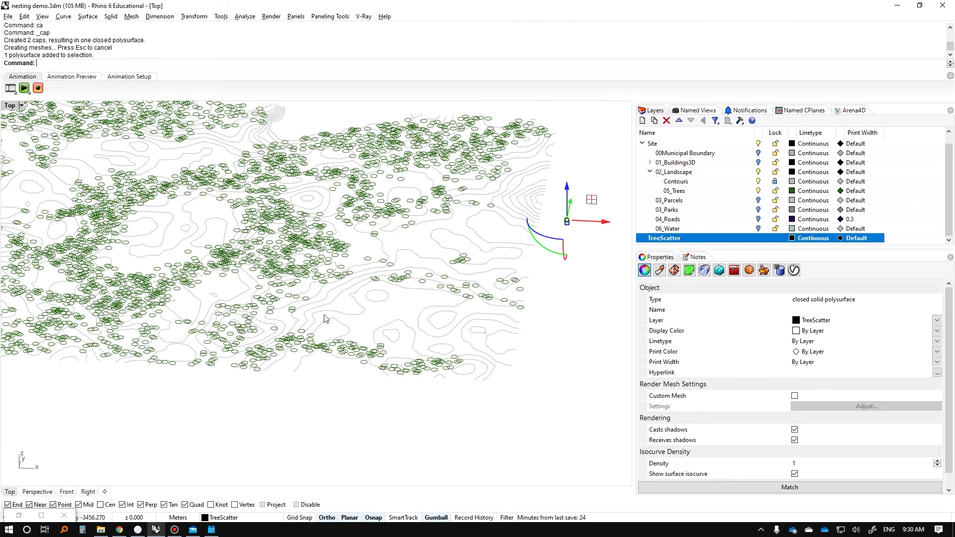
pyautogui.scroll(-4, 348, 300)
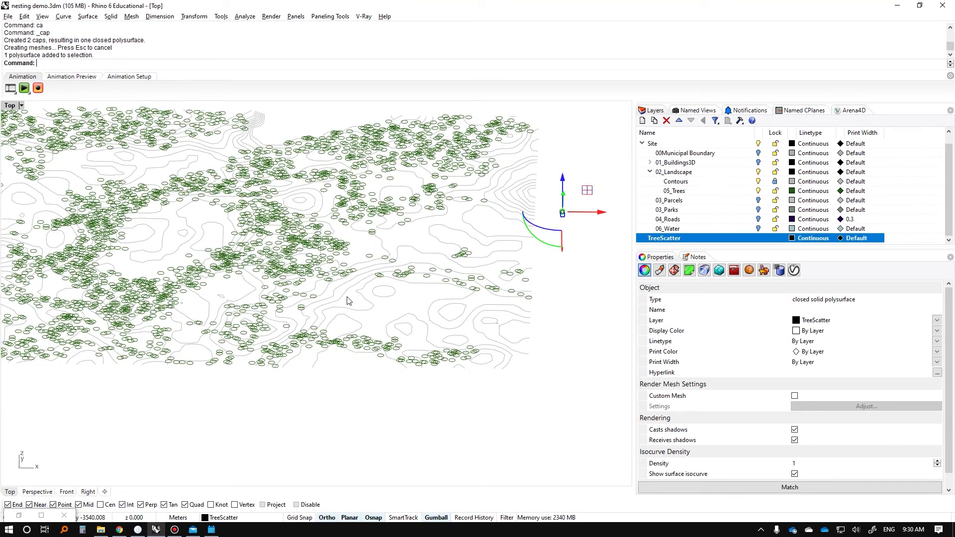
pyautogui.scroll(6, 610, 211)
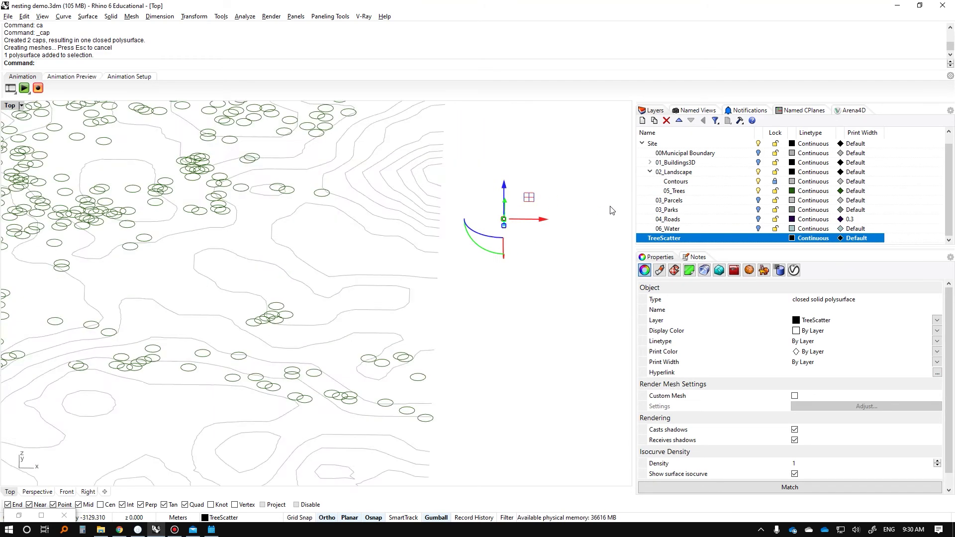
pyautogui.write('Block')
pyautogui.press('Return')
pyautogui.scroll(6, 349, 276)
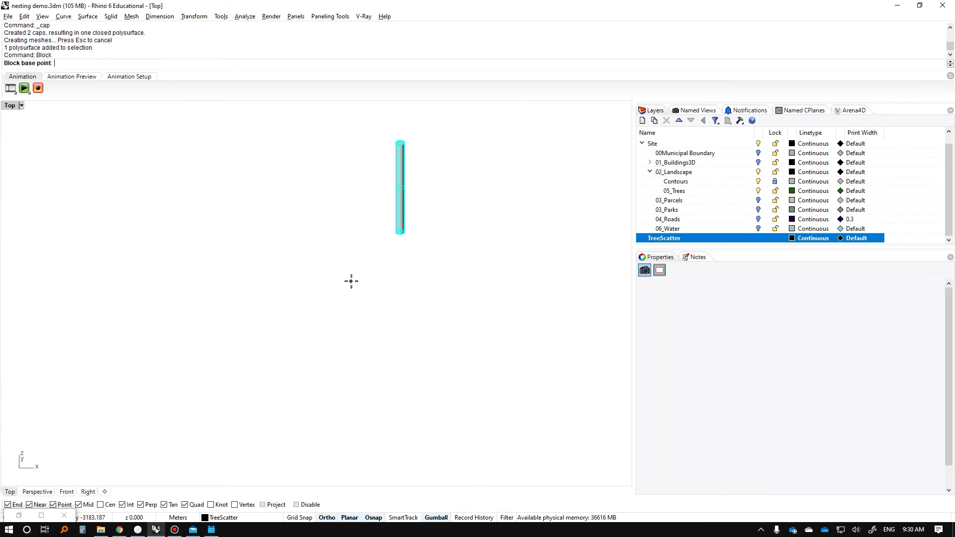
pyautogui.click(392, 238)
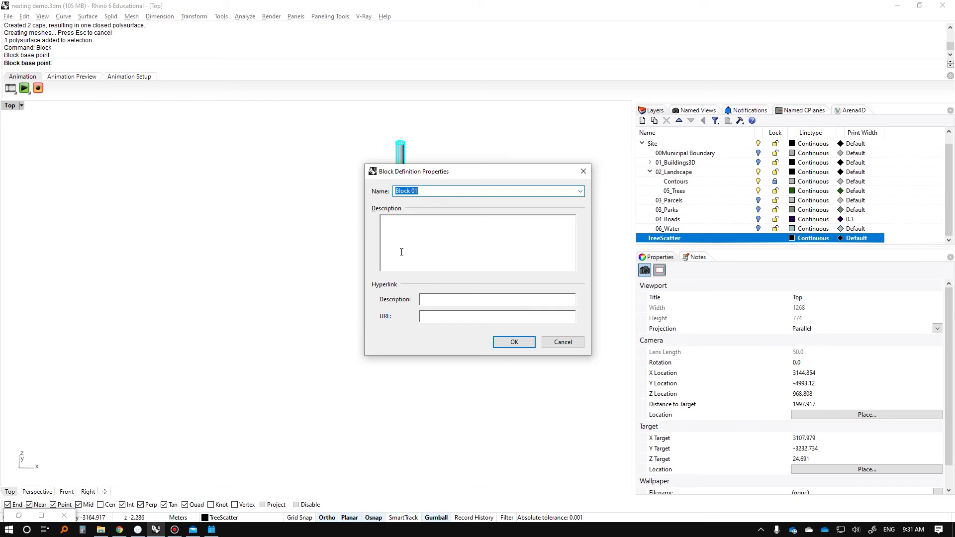
pyautogui.write('tree simple')
pyautogui.press('Return')
pyautogui.click(359, 328)
# Restore the Grasshopper window and dock it beside the Rhino viewport
pyautogui.scroll(-15, 427, 217)
pyautogui.moveTo(374, 242); pyautogui.dragTo(454, 236, button='right')
pyautogui.scroll(-6, 412, 235)
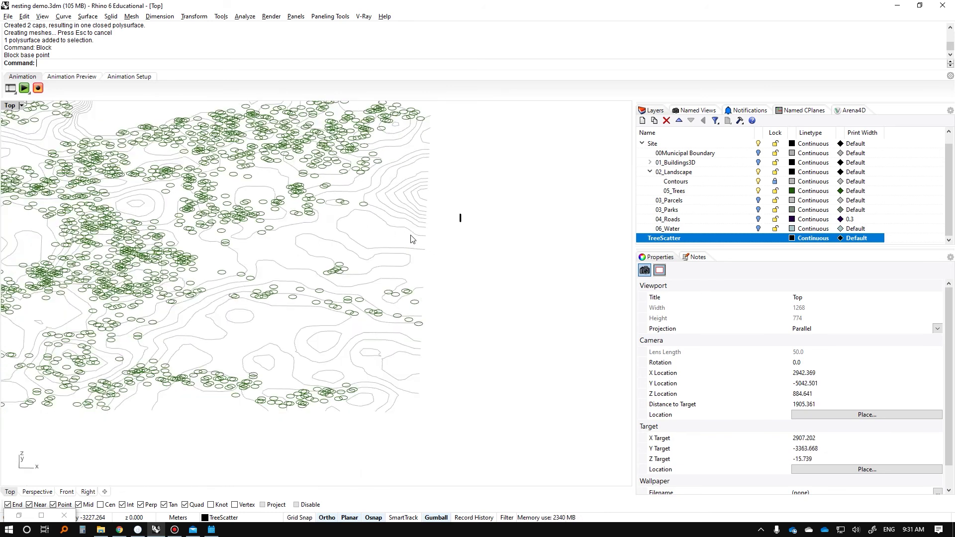
pyautogui.scroll(6, 452, 218)
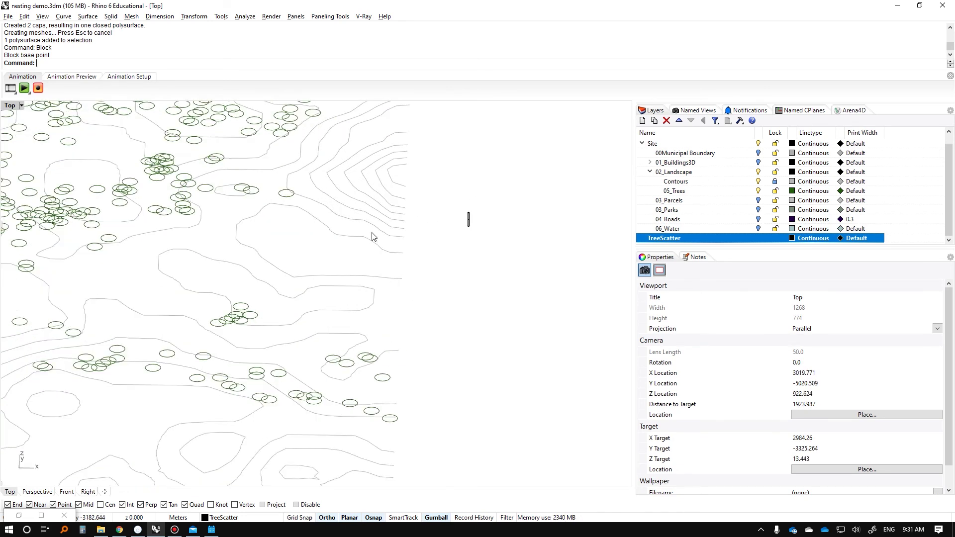
pyautogui.click(23, 516)
pyautogui.moveTo(214, 4); pyautogui.dragTo(954, 70)
pyautogui.scroll(-8, 282, 239)
pyautogui.moveTo(282, 240)
pyautogui.mouseDown(button='right')
pyautogui.moveTo(267, 241)
pyautogui.moveTo(293, 247)
pyautogui.mouseUp(button='right')
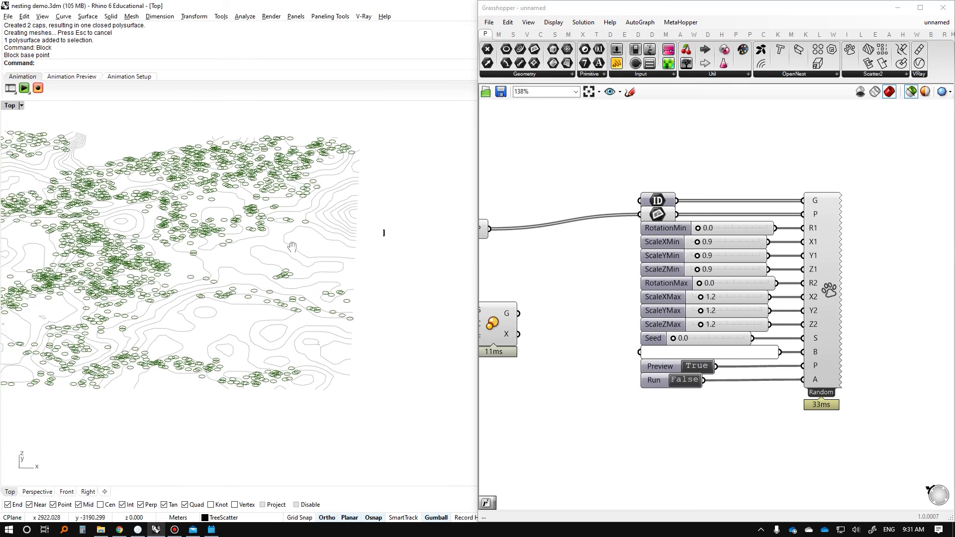
# Examine the "tree simple" block against the site and its tree circles, alongside the Grasshopper definition feeding the Scatter inputs
pyautogui.scroll(5, 345, 254)
pyautogui.scroll(-2, 345, 252)
pyautogui.scroll(-2, 708, 260)
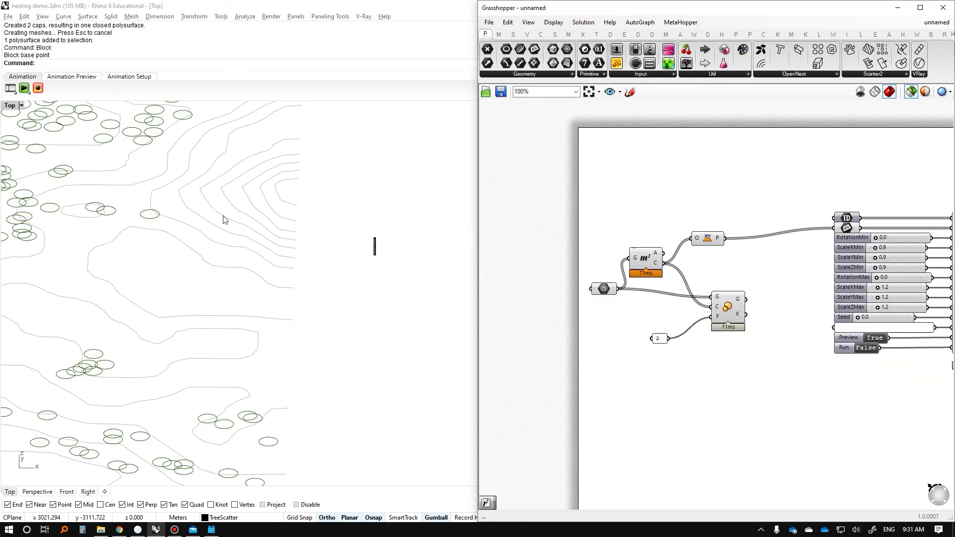
pyautogui.scroll(3, 381, 247)
pyautogui.click(338, 249)
pyautogui.scroll(9, 339, 254)
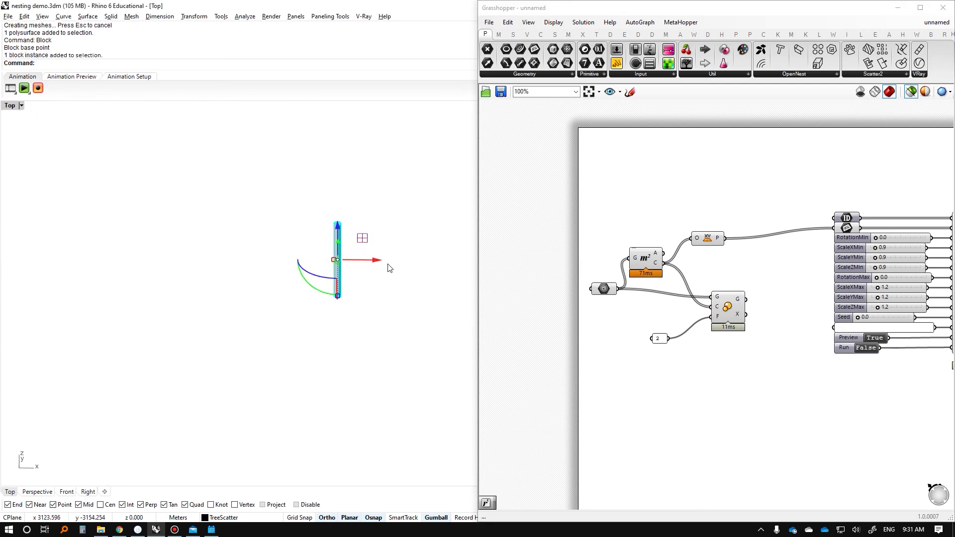
pyautogui.press('Escape')
pyautogui.scroll(-6, 359, 222)
pyautogui.scroll(-3, 361, 227)
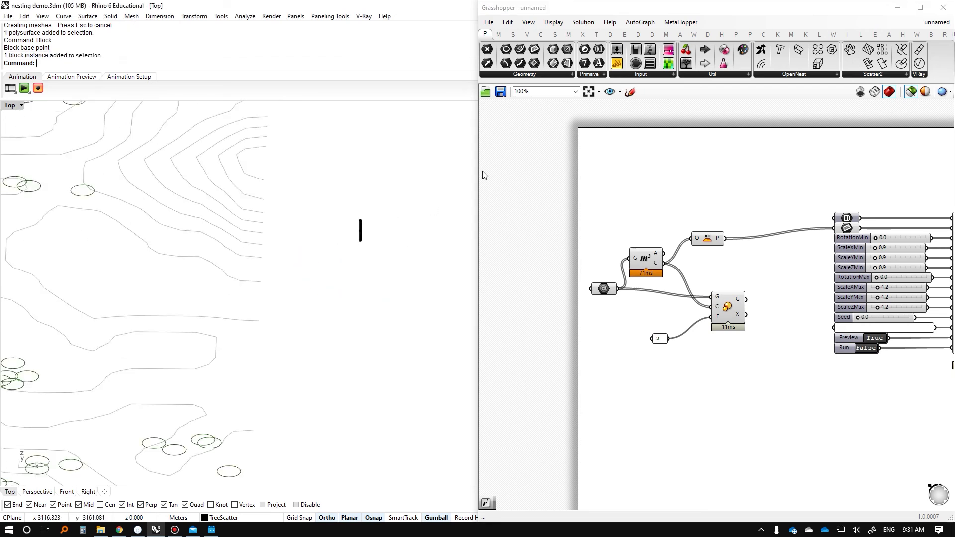
pyautogui.scroll(-1, 312, 235)
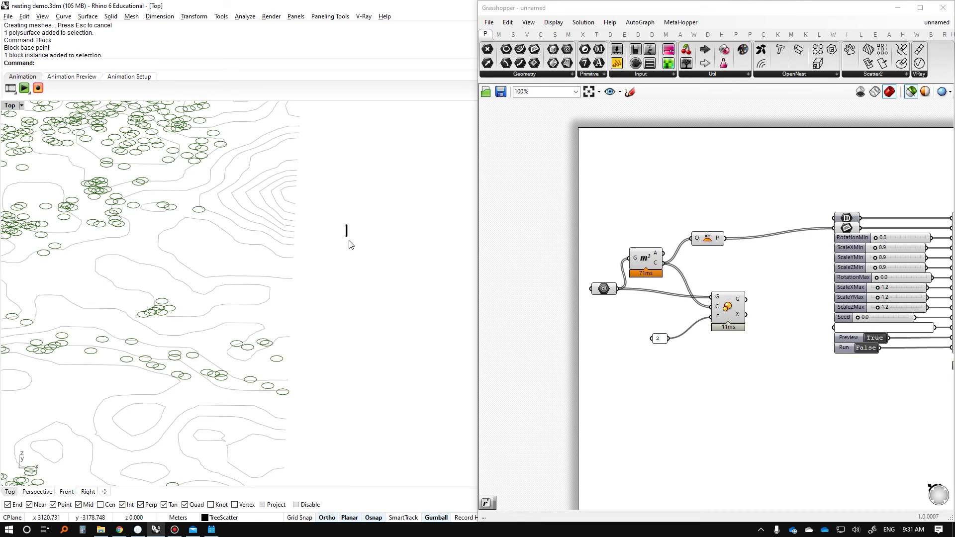
pyautogui.scroll(2, 350, 244)
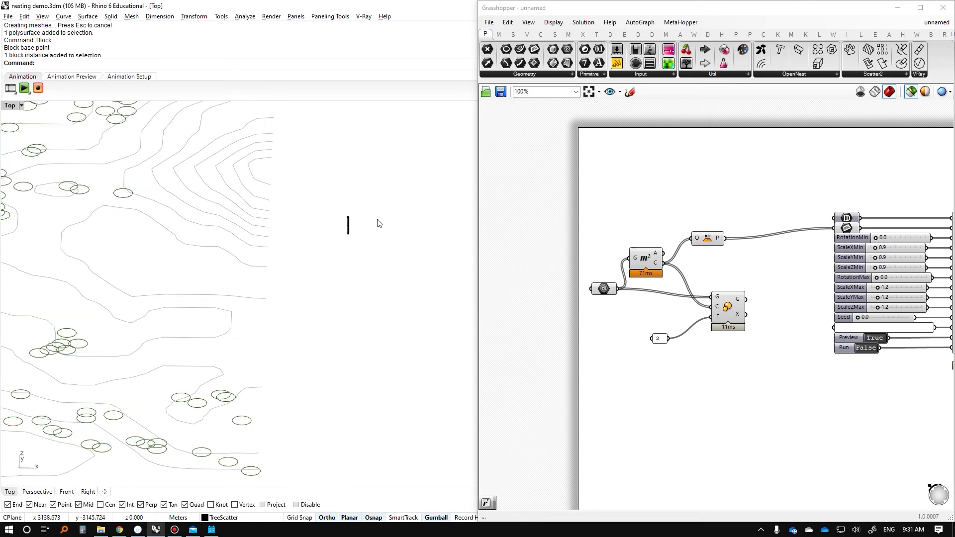
pyautogui.scroll(3, 309, 238)
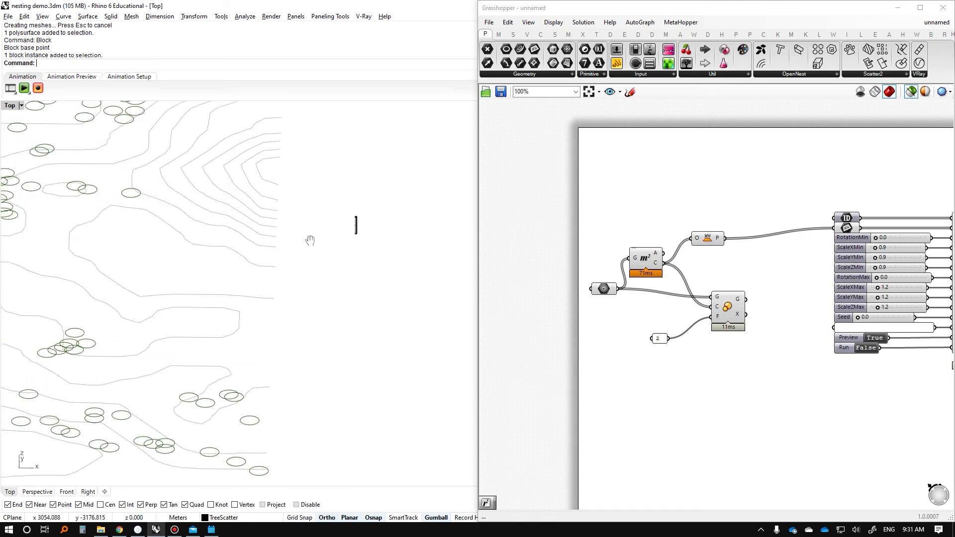
pyautogui.click(353, 227)
pyautogui.scroll(-5, 356, 214)
pyautogui.scroll(5, 436, 247)
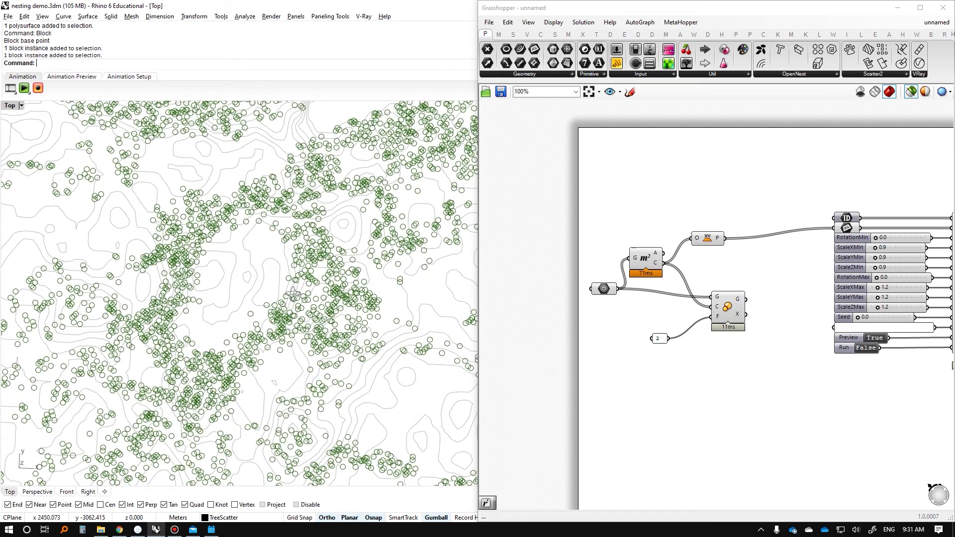
# Return the viewport to the Top view over the site's tree circles
pyautogui.write('t')
pyautogui.press('Return')
pyautogui.scroll(-6, 413, 267)
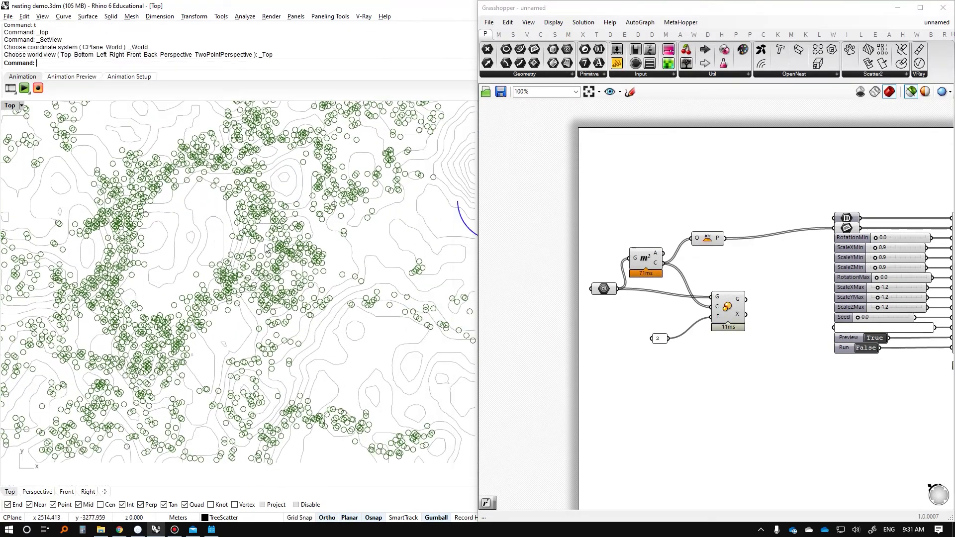
# Examine the XY planes generated at the centres of the site's tree circles
pyautogui.scroll(6, 378, 207)
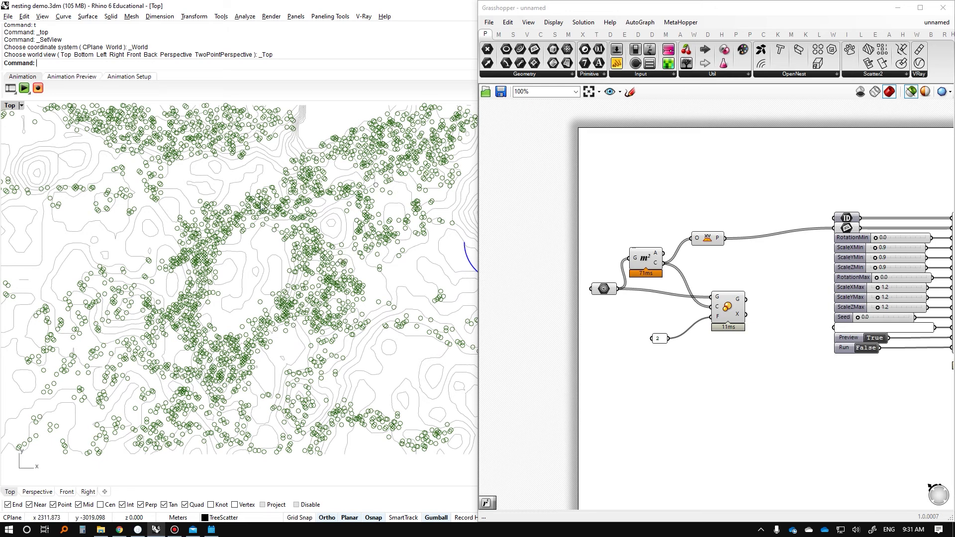
pyautogui.scroll(5, 262, 204)
pyautogui.click(708, 239)
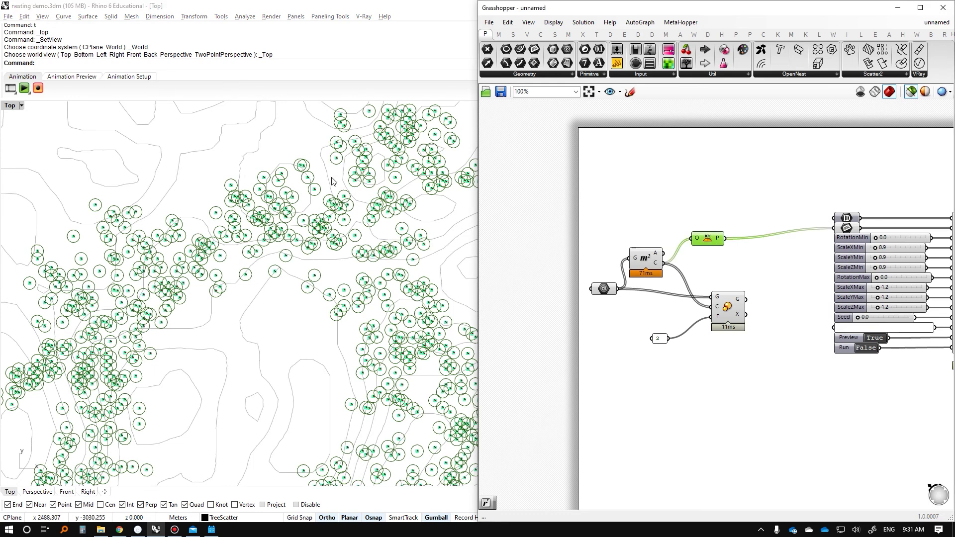
pyautogui.scroll(2, 333, 182)
pyautogui.scroll(2, 230, 176)
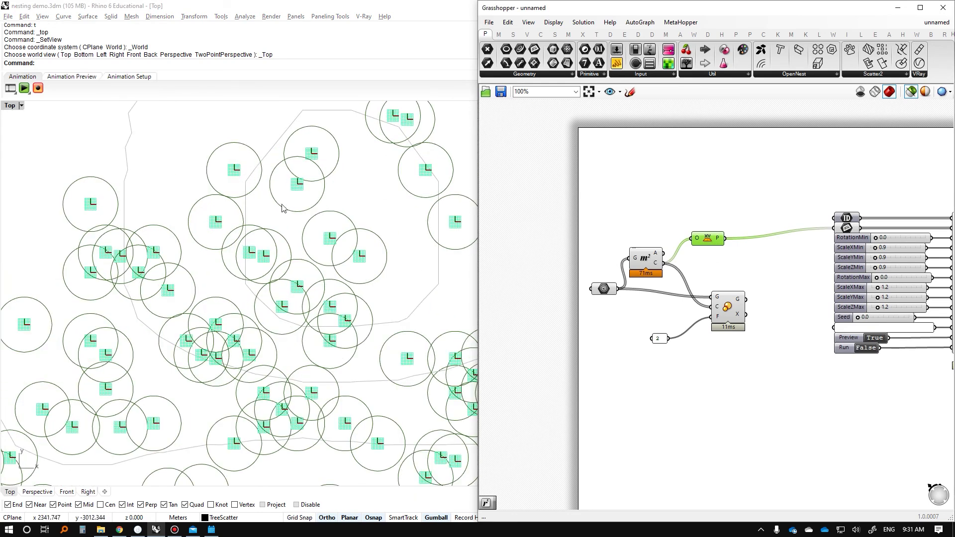
pyautogui.scroll(-5, 282, 208)
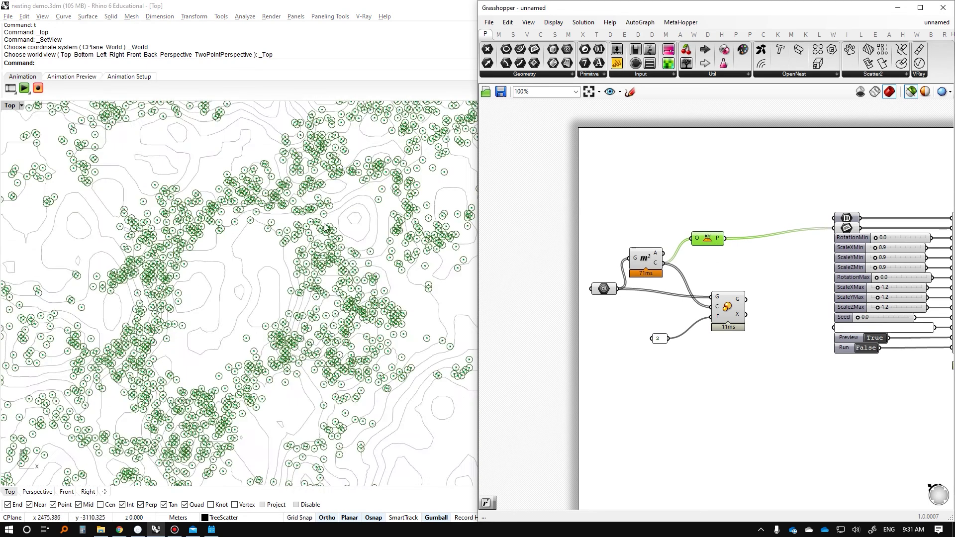
pyautogui.scroll(3, 324, 228)
pyautogui.scroll(-2, 704, 249)
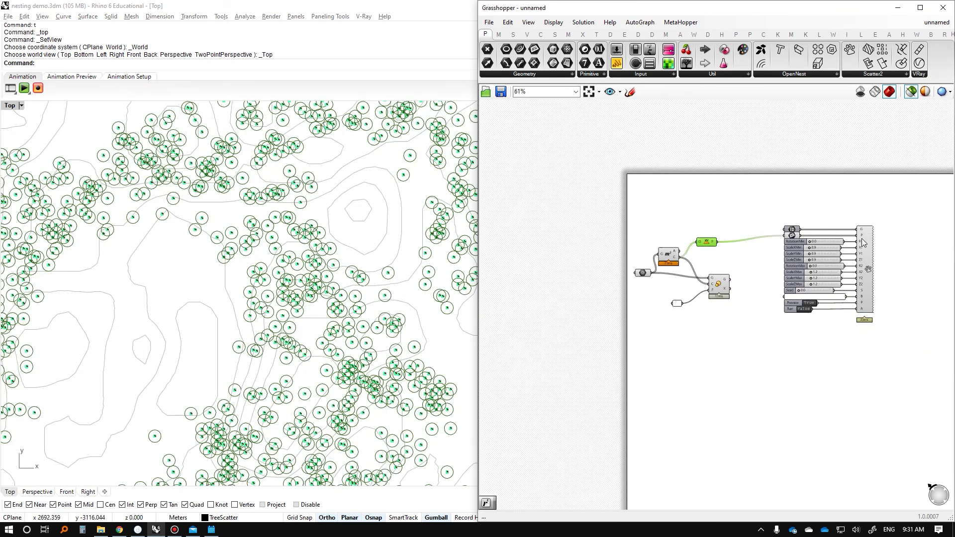
# Move the Scatter component together with its input parameters farther from the Scale component to free up canvas space
pyautogui.moveTo(872, 182); pyautogui.dragTo(623, 368)
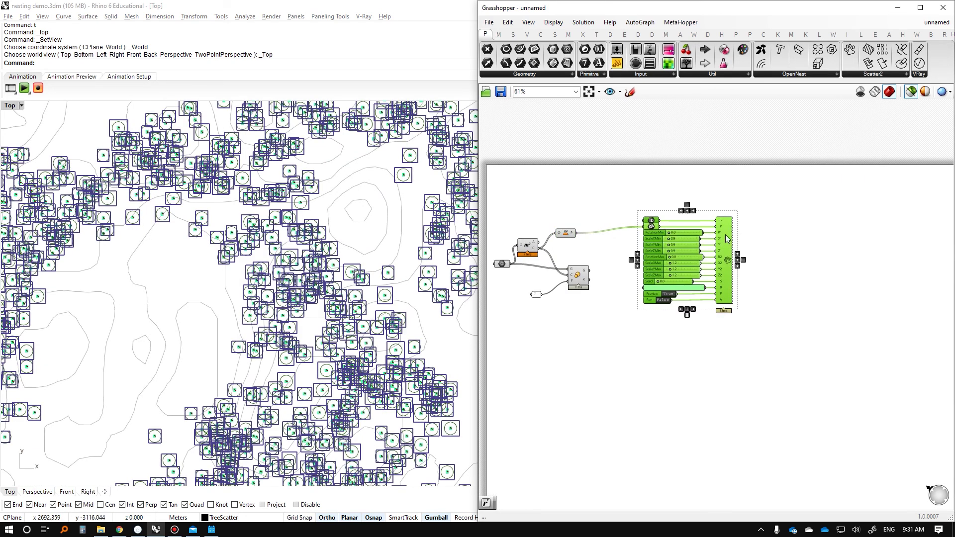
pyautogui.moveTo(725, 238); pyautogui.dragTo(865, 247)
pyautogui.click(543, 276)
# Shift the Scale component slightly away from its inputs and examine its enlarged tree circles across the site
pyautogui.scroll(3, 577, 277)
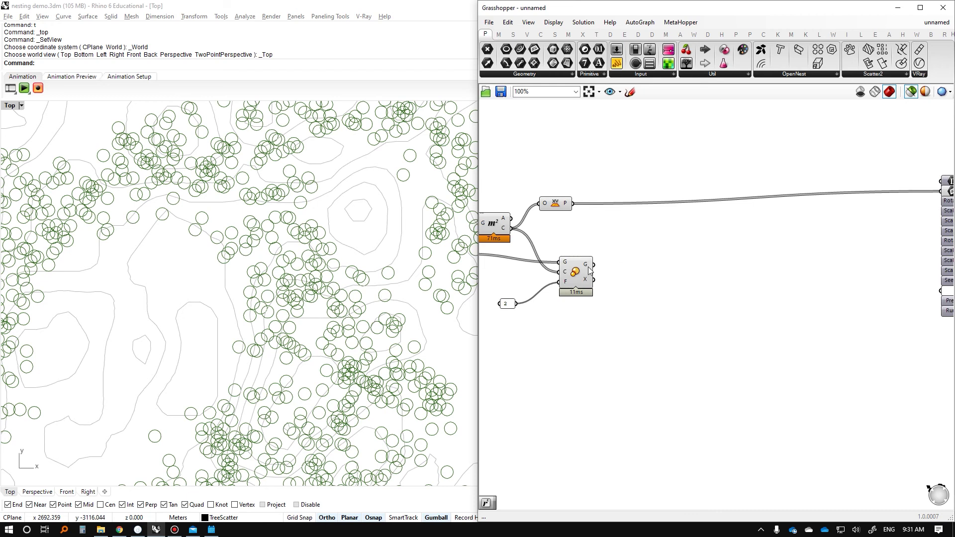
pyautogui.scroll(-2, 305, 278)
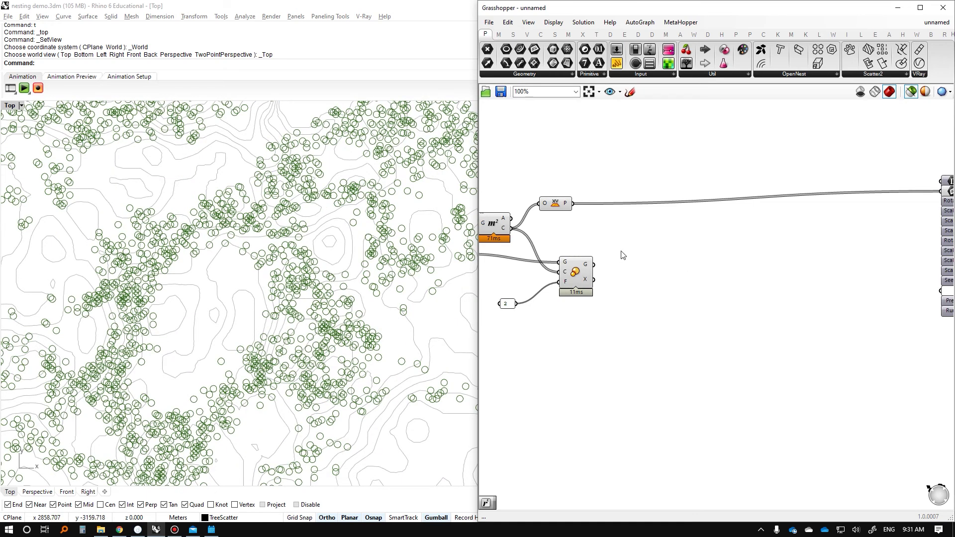
pyautogui.moveTo(582, 272); pyautogui.dragTo(604, 272)
pyautogui.scroll(13, 264, 226)
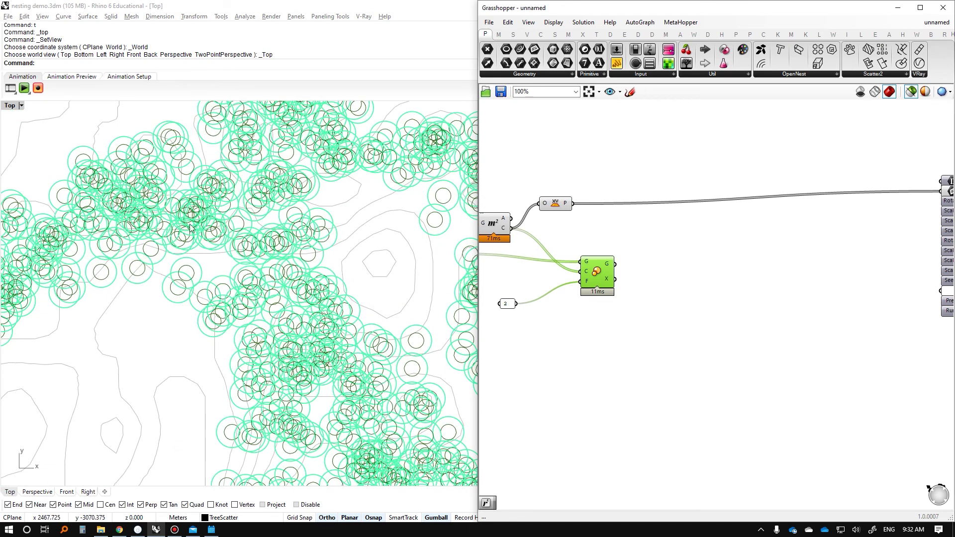
pyautogui.moveTo(633, 266); pyautogui.dragTo(760, 264, button='right')
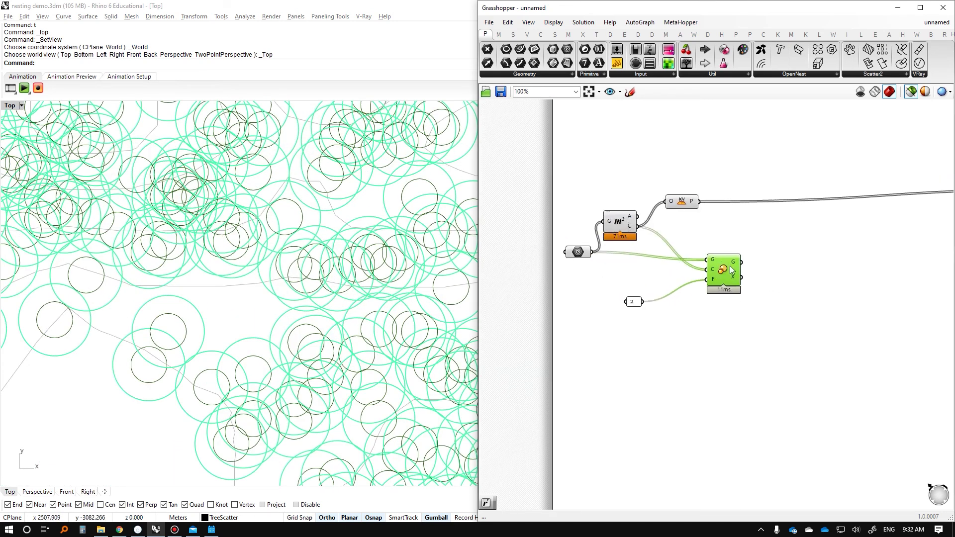
pyautogui.scroll(-10, 262, 228)
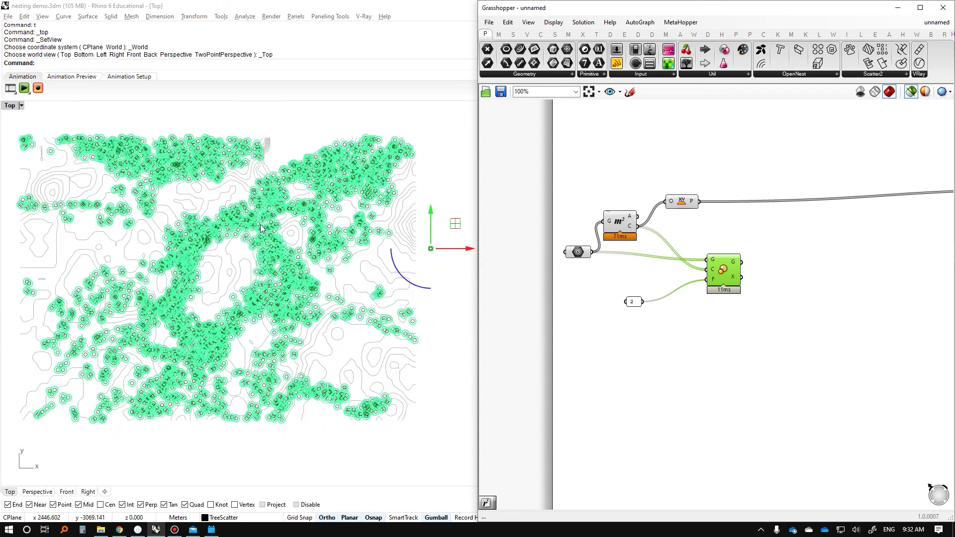
pyautogui.scroll(5, 262, 229)
# Add a Region Union component, feed it the scaled circles from the Scale component's geometry output, and flatten its curve input
pyautogui.moveTo(544, 255); pyautogui.dragTo(3, 273, button='right')
pyautogui.moveTo(620, 259); pyautogui.dragTo(792, 244, button='right')
pyautogui.click(687, 218)
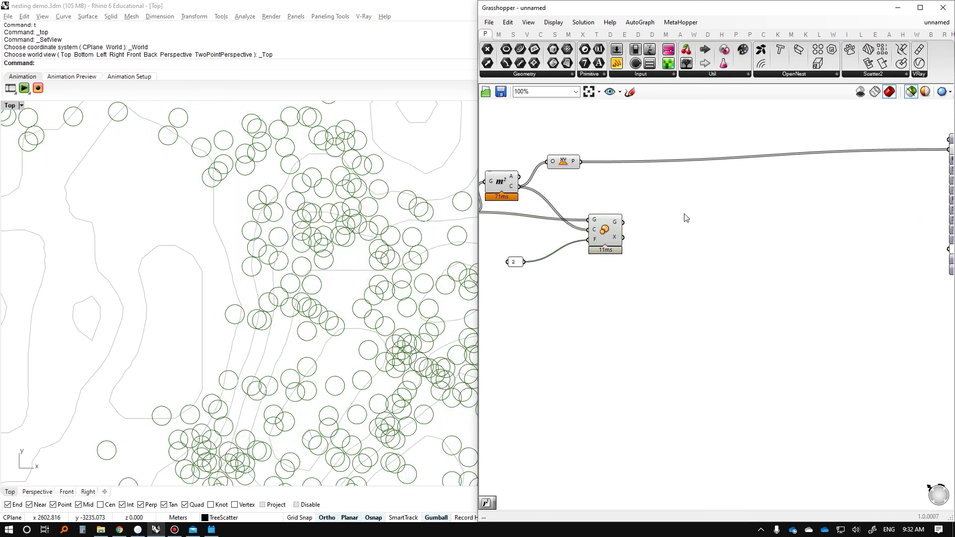
pyautogui.doubleClick(685, 218)
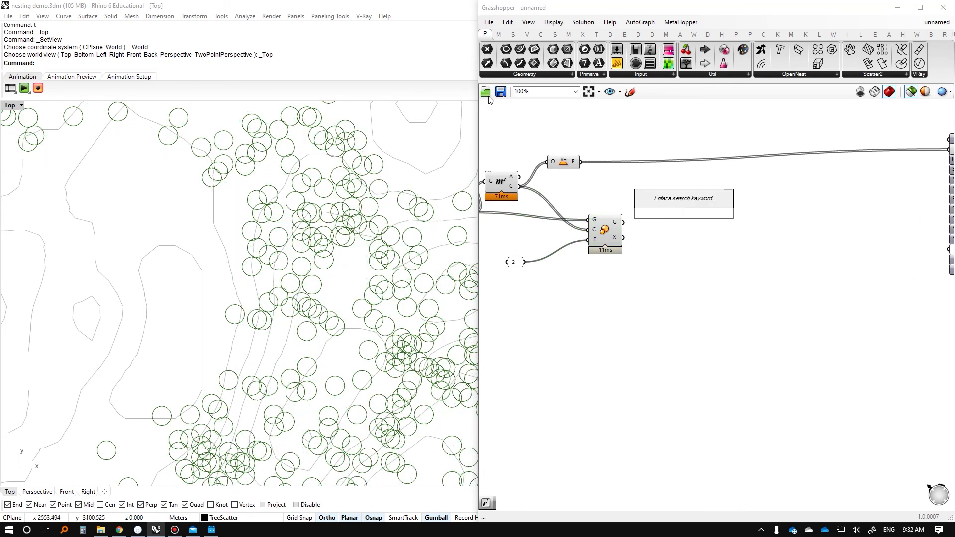
pyautogui.write('region union')
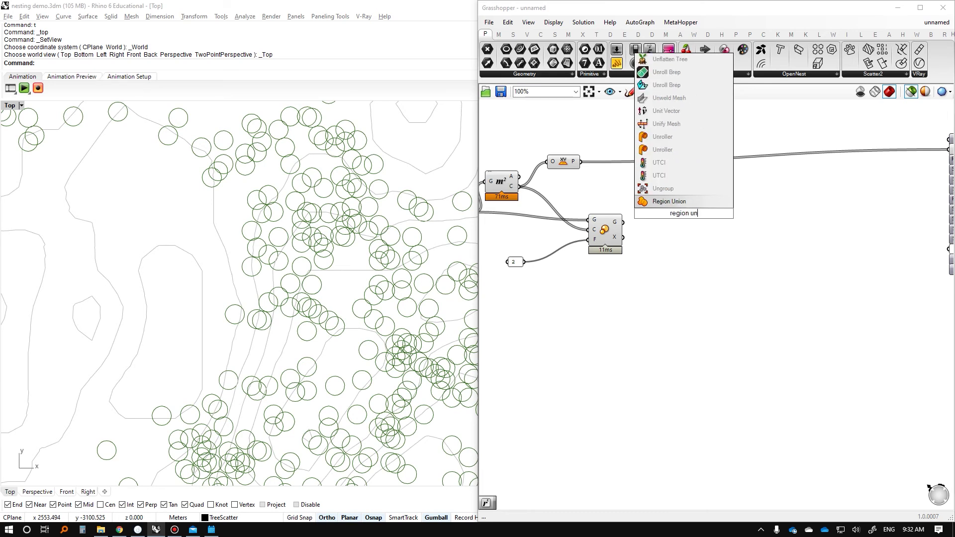
pyautogui.press('Return')
pyautogui.moveTo(623, 223)
pyautogui.mouseDown()
pyautogui.moveTo(667, 209)
pyautogui.moveTo(661, 238)
pyautogui.mouseUp()
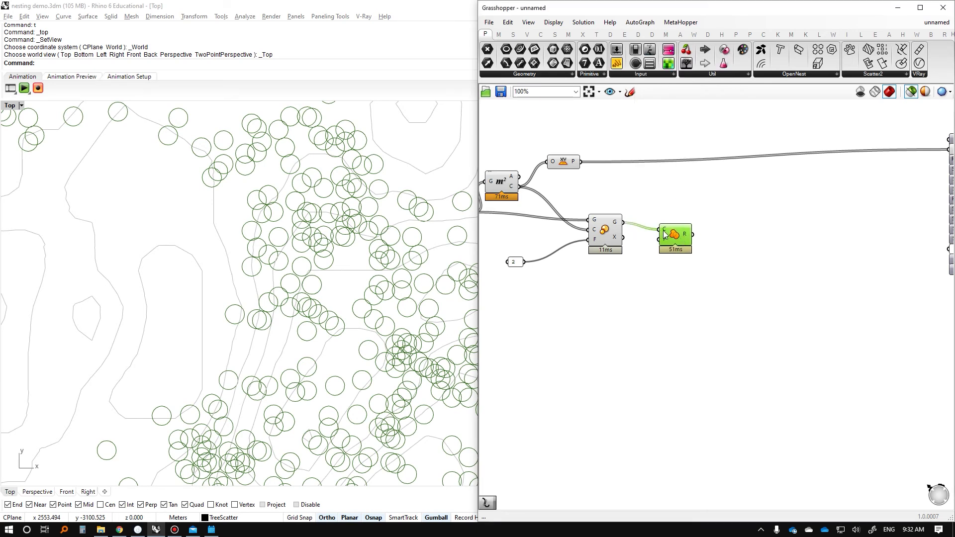
pyautogui.rightClick(664, 234)
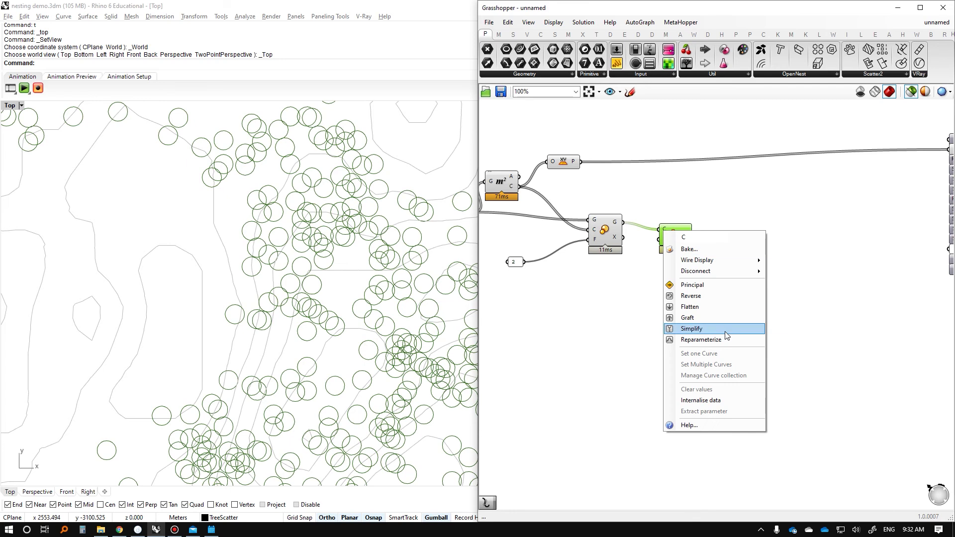
pyautogui.click(685, 307)
# Add an XY Plane component and connect it to the Region Union's plane input
pyautogui.doubleClick(650, 258)
pyautogui.write('xpl')
pyautogui.press('BackSpace')
pyautogui.press('BackSpace')
pyautogui.write('y pl')
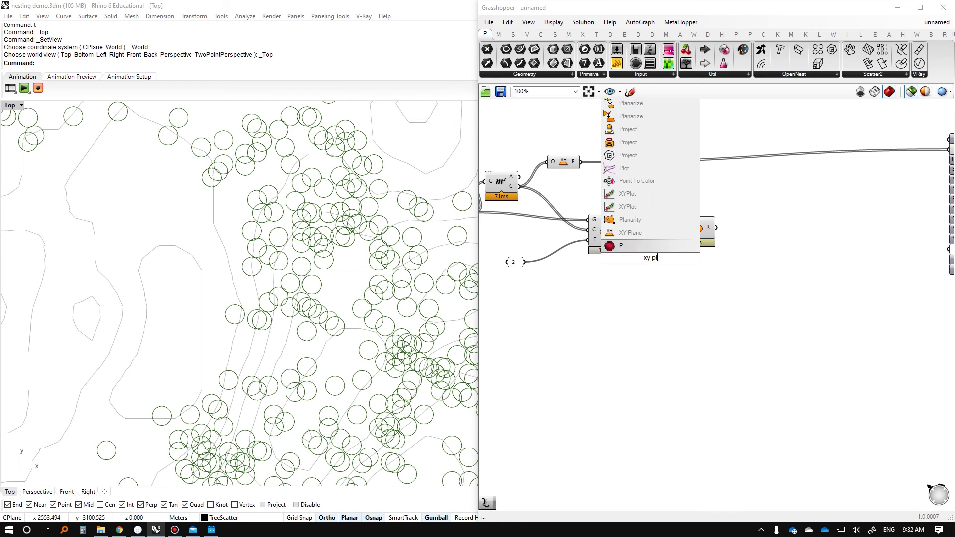
pyautogui.press('Return')
pyautogui.moveTo(667, 257); pyautogui.dragTo(682, 243)
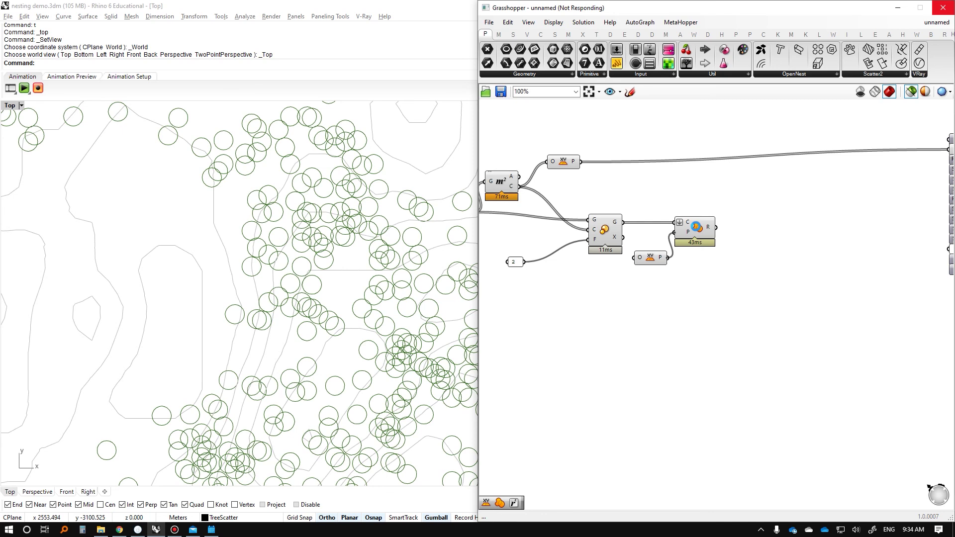
pyautogui.click(174, 529)
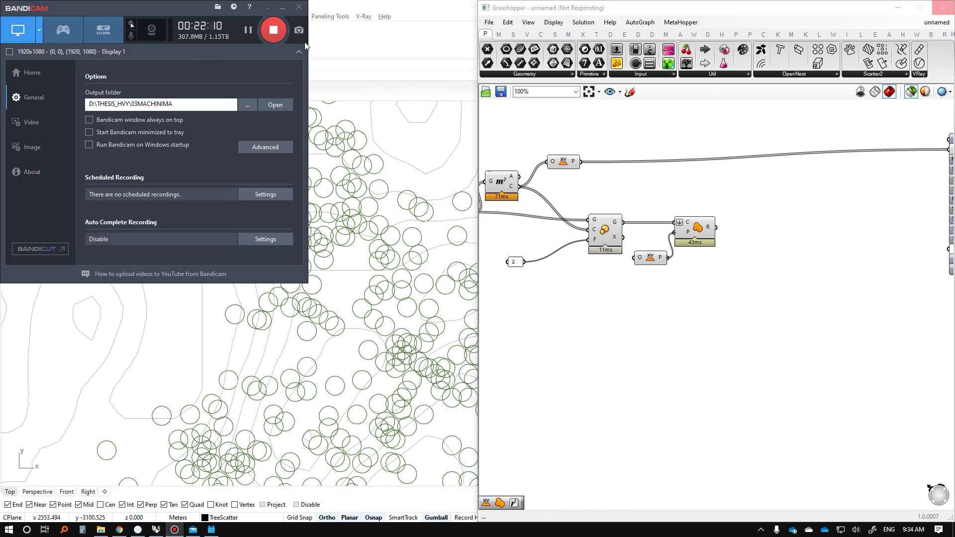